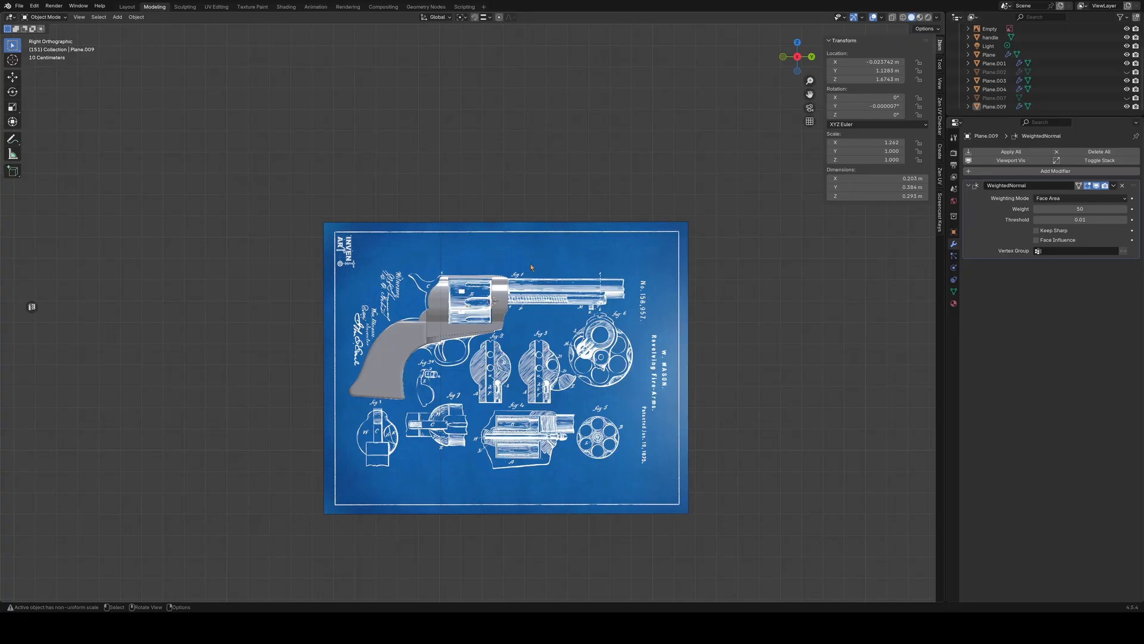
Select the revolver frame and compare its outline with the blueprint drawing in the right orthographic view
left_click(445, 328)
left_click(447, 301)
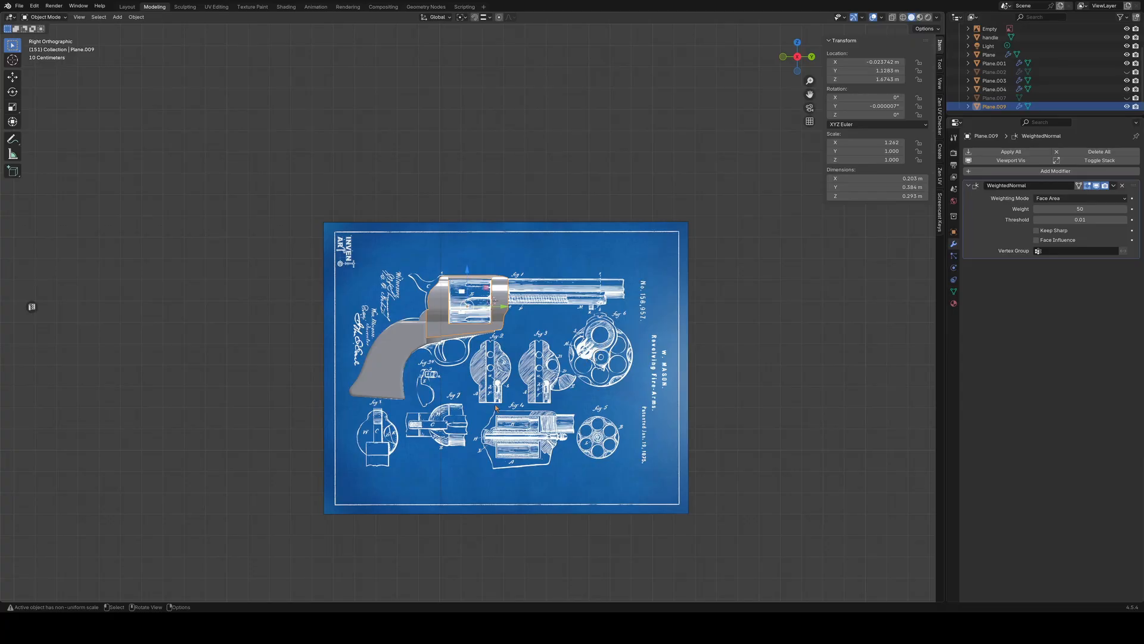
scroll(496, 408, "up", 2)
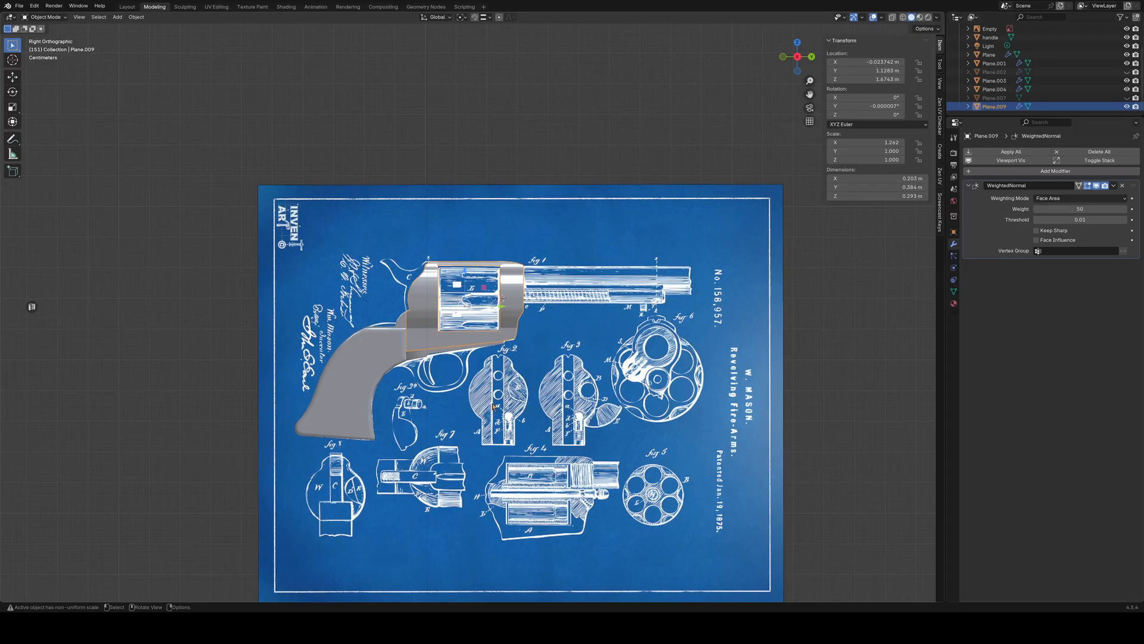
middle_click_drag(496, 403, 493, 410)
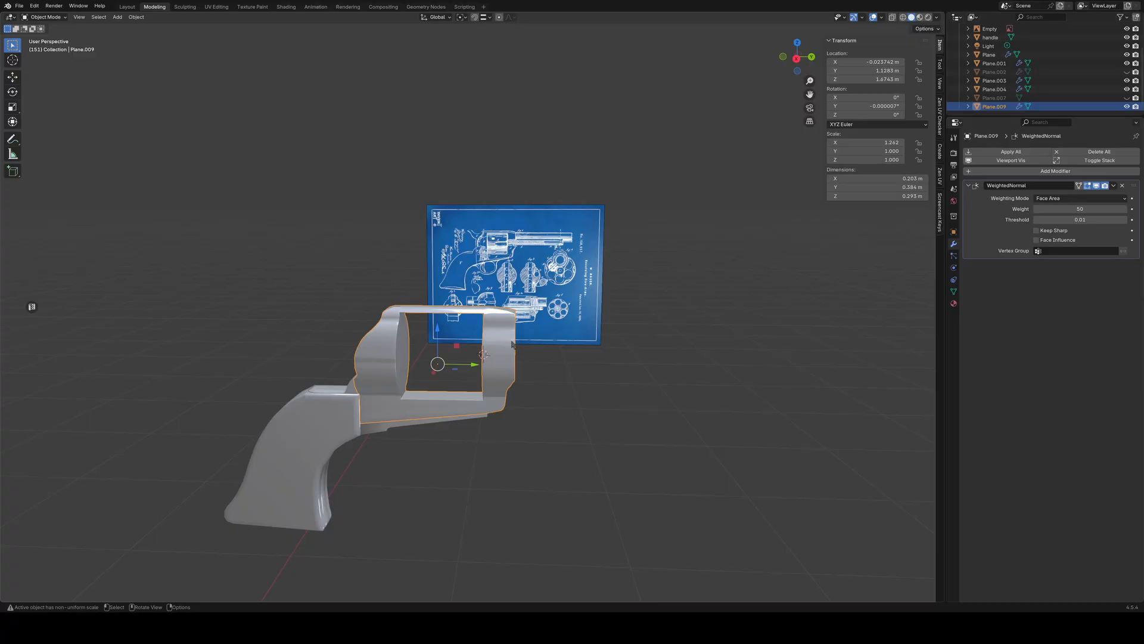
key("KP_3")
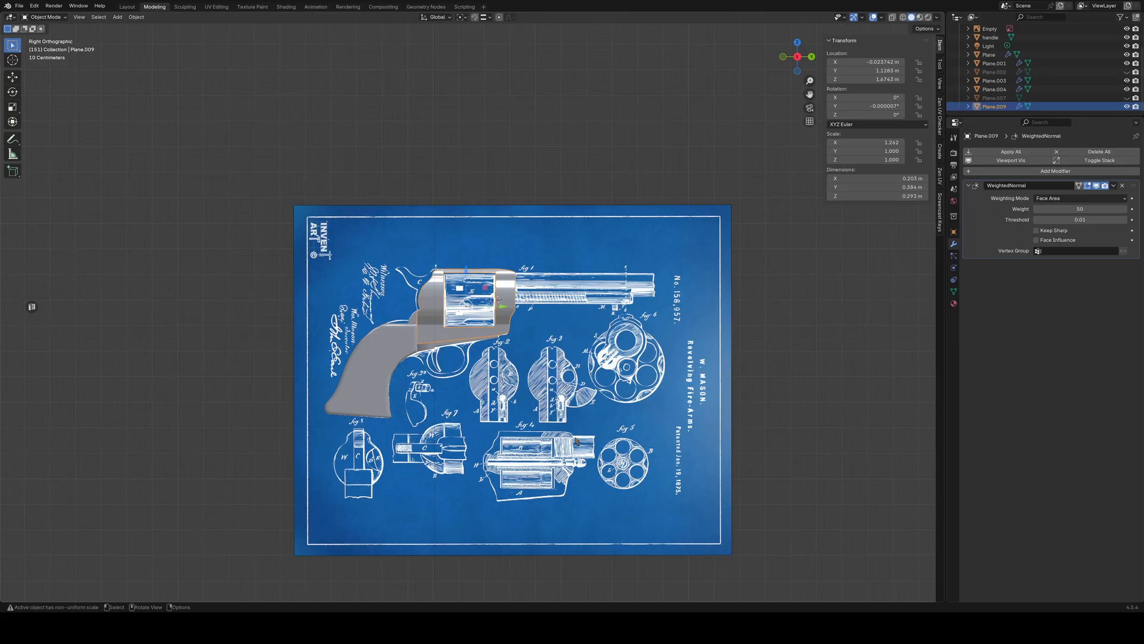
middle_click_drag(577, 441, 511, 431)
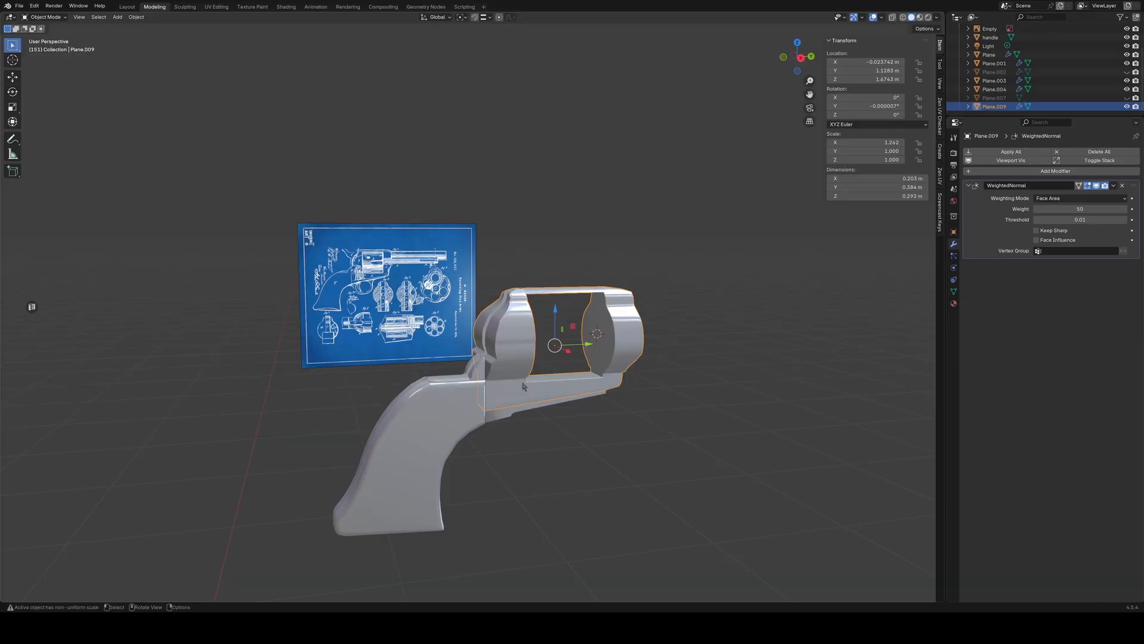
Isolate the frame and examine its mesh from the rear and side in Edit Mode, returning to Object Mode with the full scene shown
key("KP_Divide")
middle_click_drag(493, 363, 444, 354)
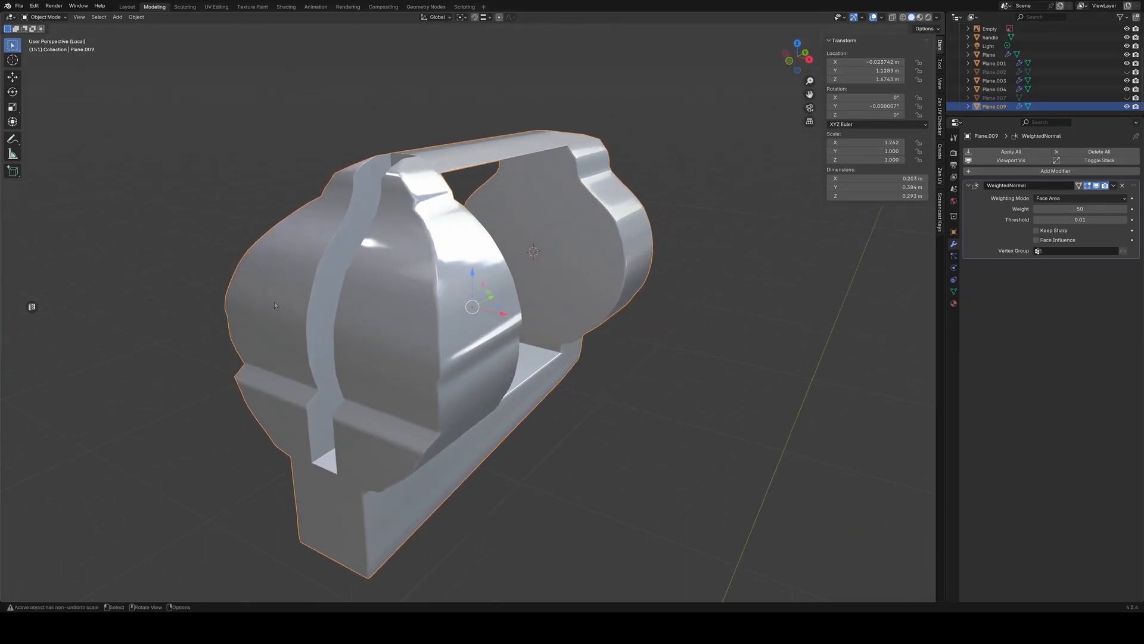
key("Tab")
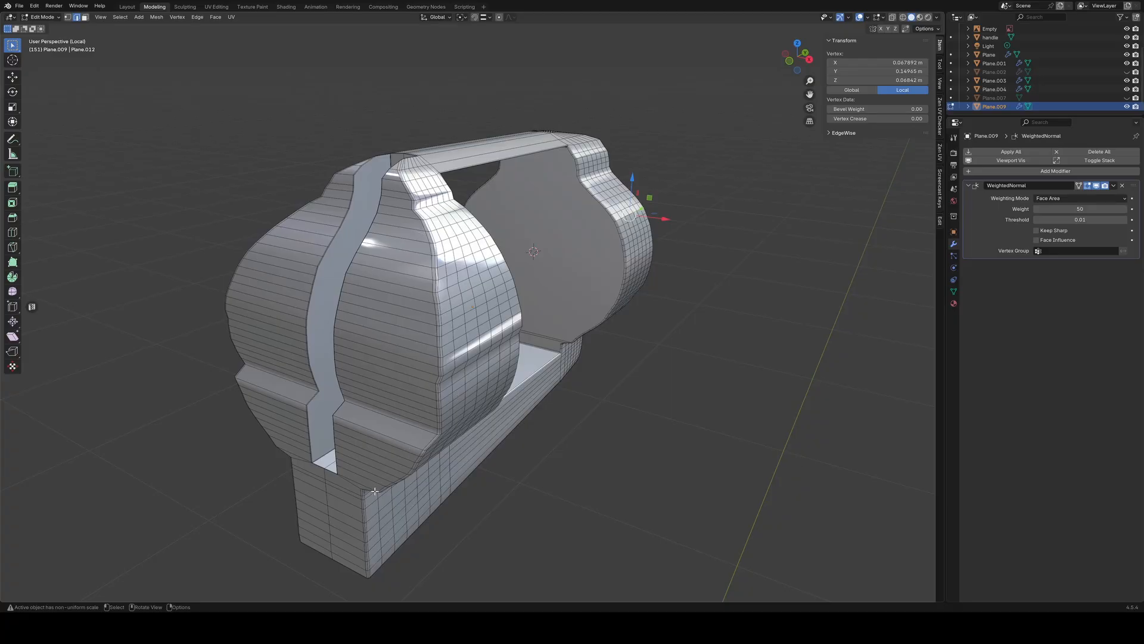
scroll(384, 488, "down", 2)
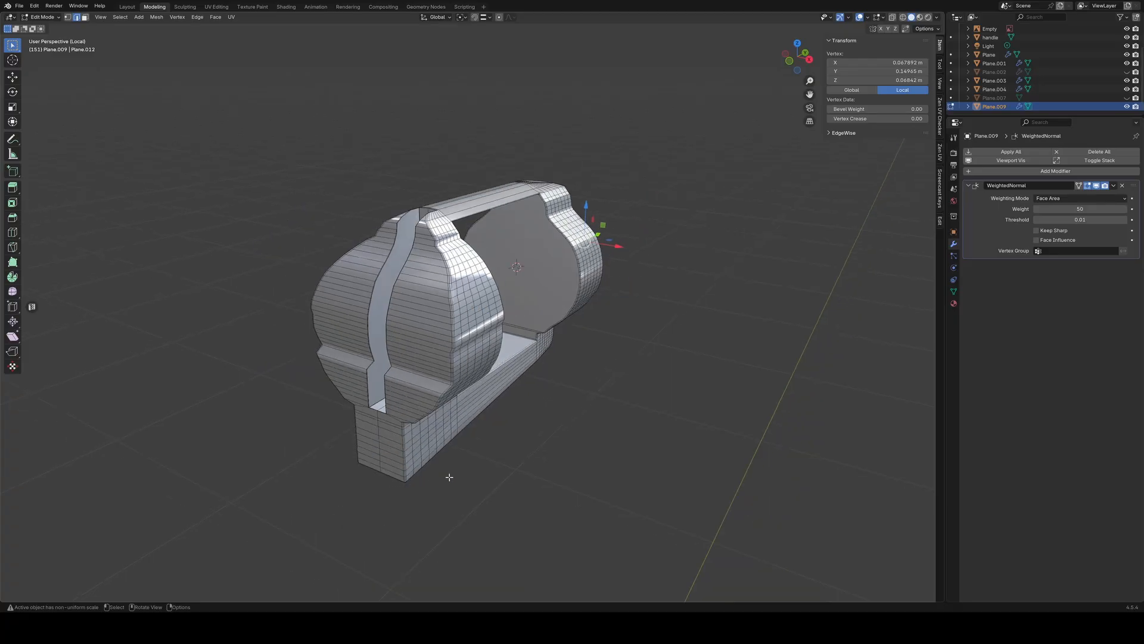
middle_click_drag(548, 476, 510, 467)
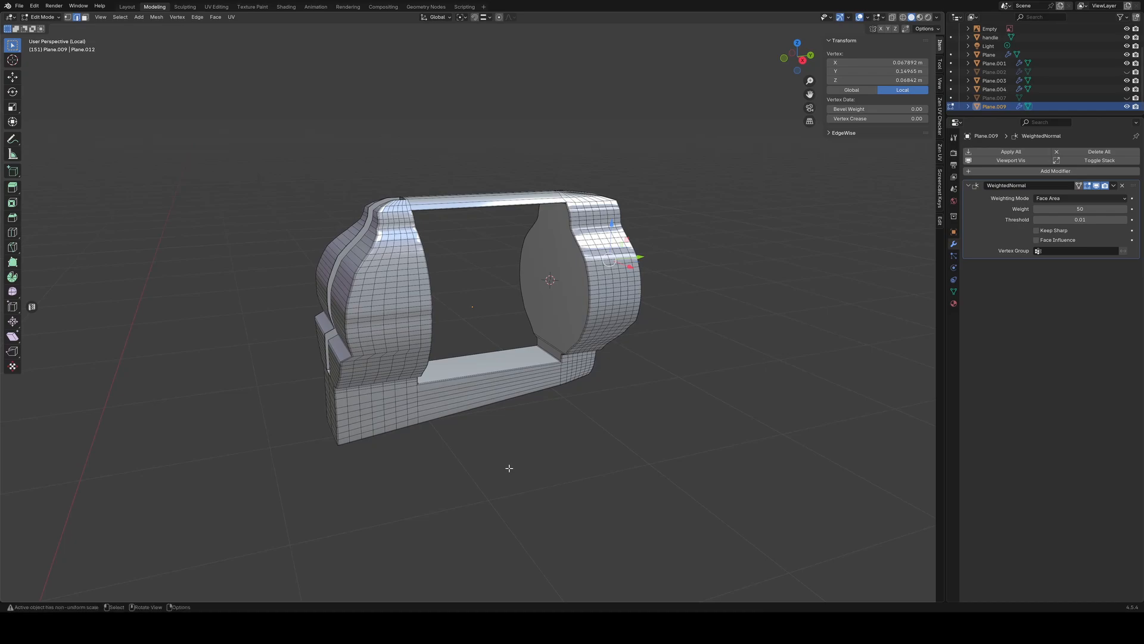
key("KP_Divide")
key("alt+a")
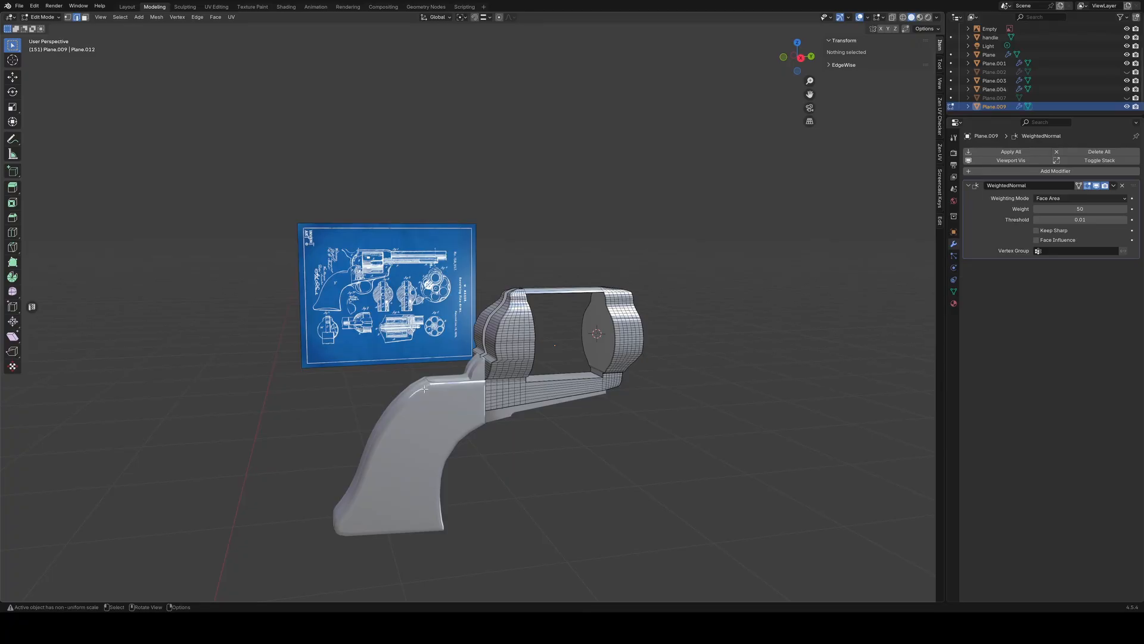
key("Tab")
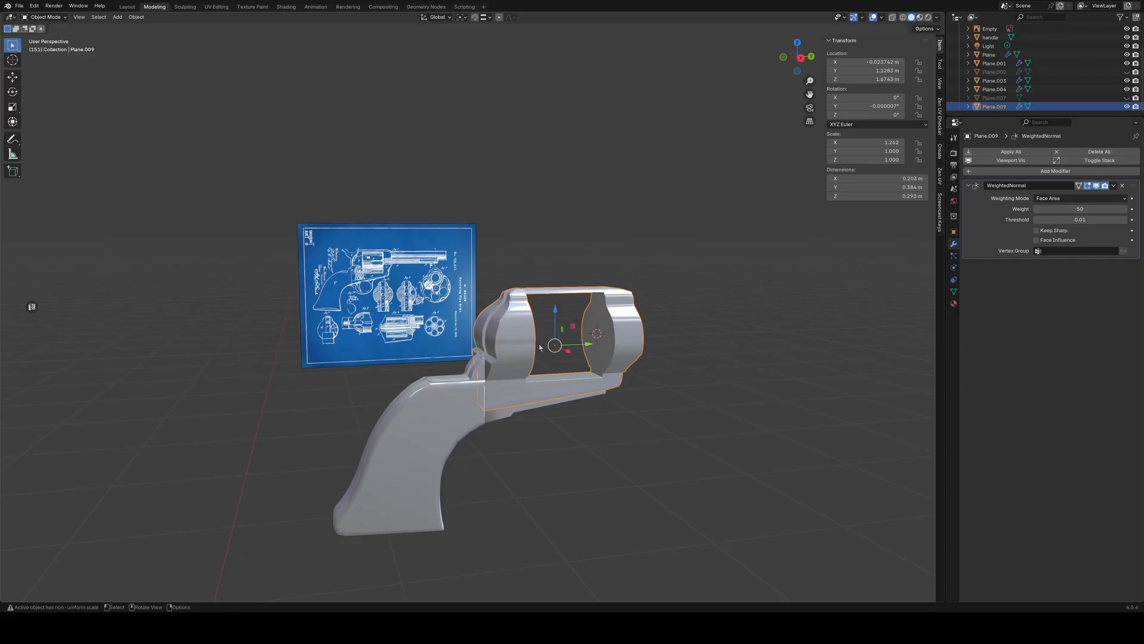
Duplicate the revolver frame and place the copy near the blueprint at about X -1.32 m
middle_click_drag(618, 408, 603, 428)
scroll(603, 428, "down", 2)
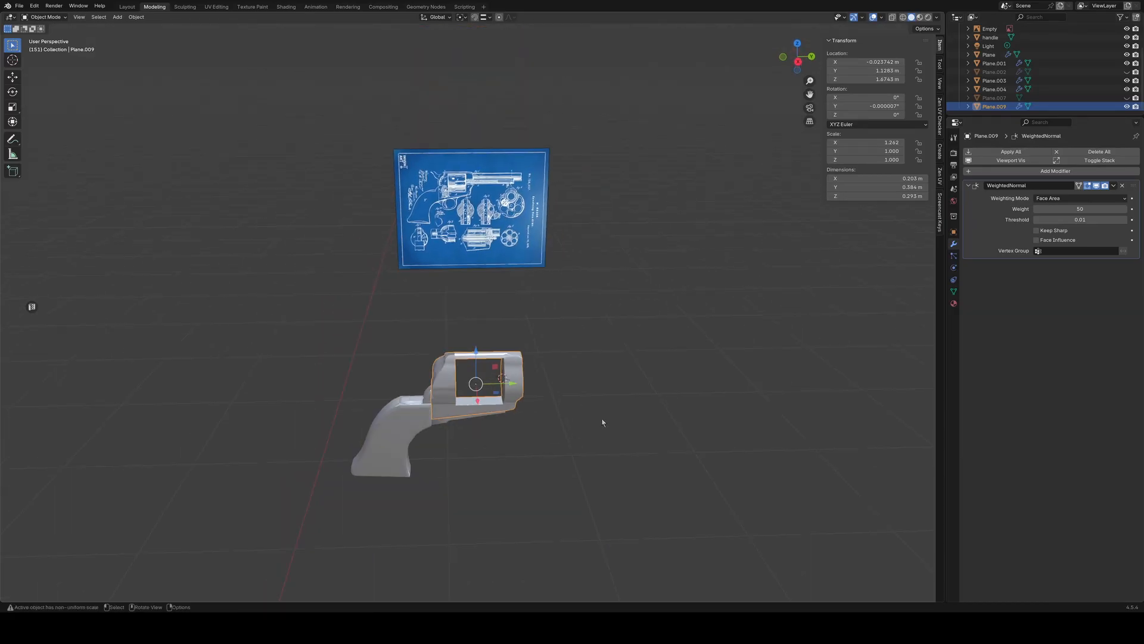
key("shift+d")
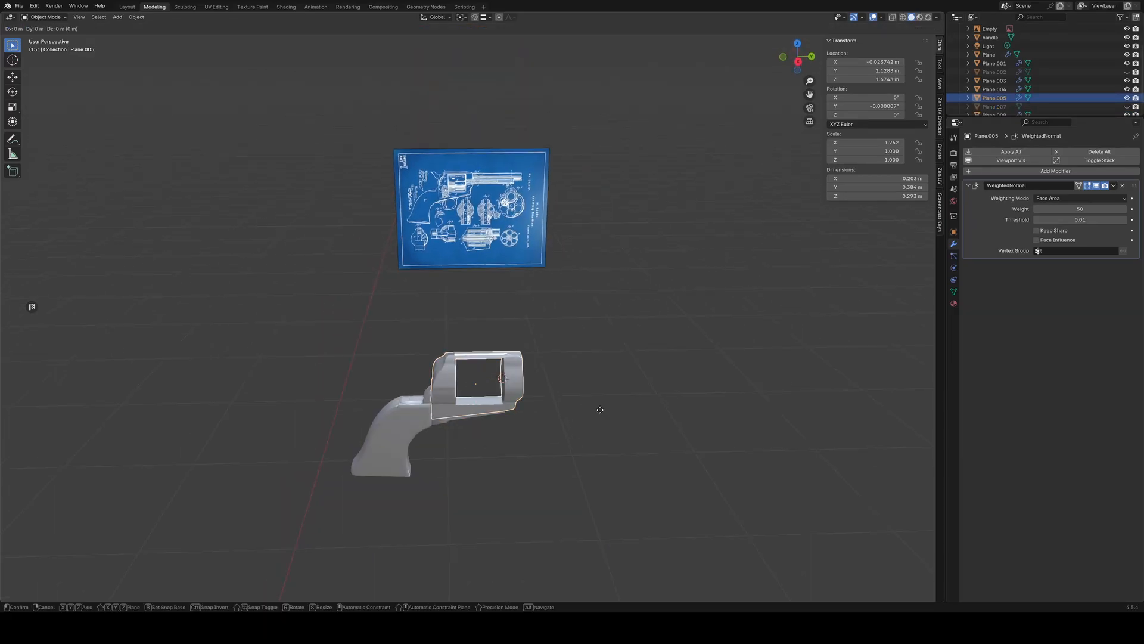
left_click(585, 317)
Isolate the duplicated frame together with the blueprint image and show them in the right orthographic view, with the frame copy selected
left_click_drag(311, 504, 585, 328)
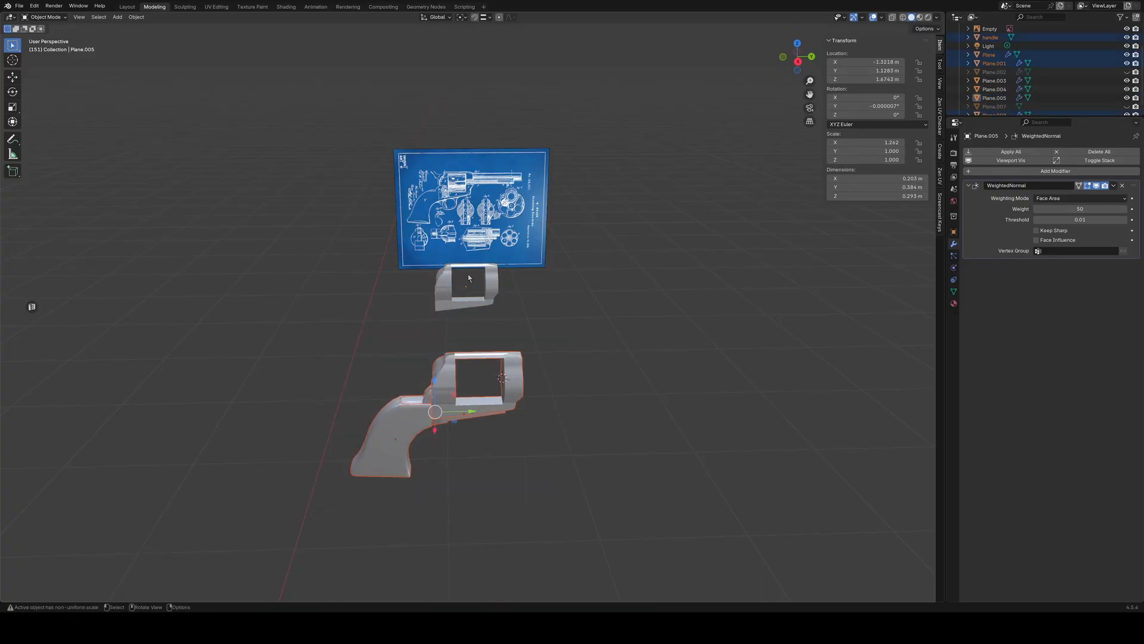
left_click(494, 269)
key("KP_Divide")
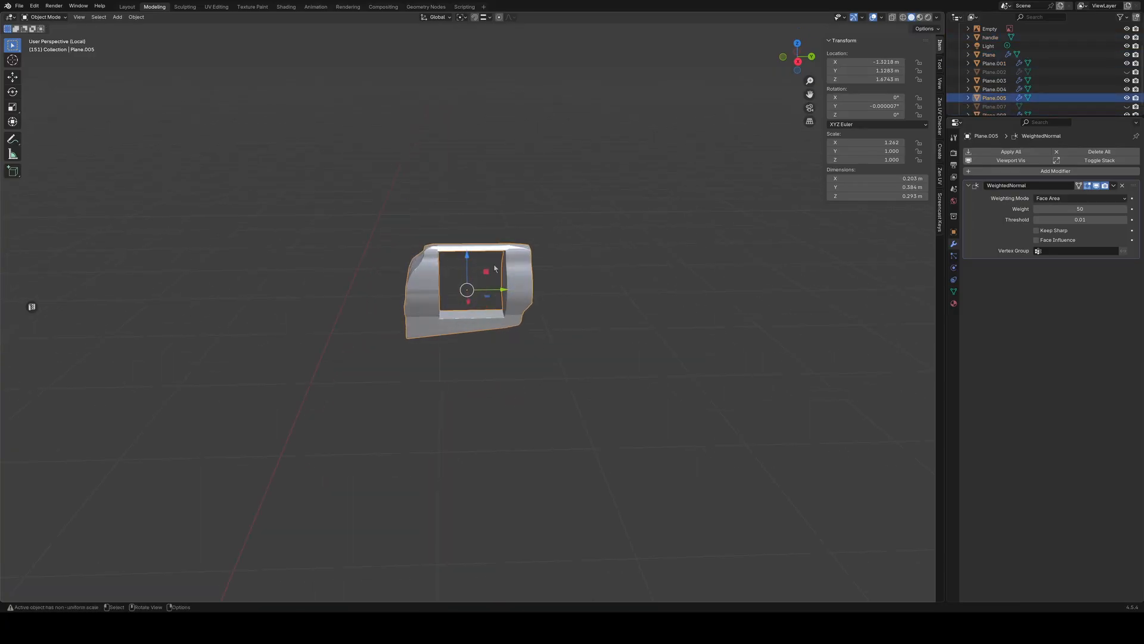
key("KP_Divide")
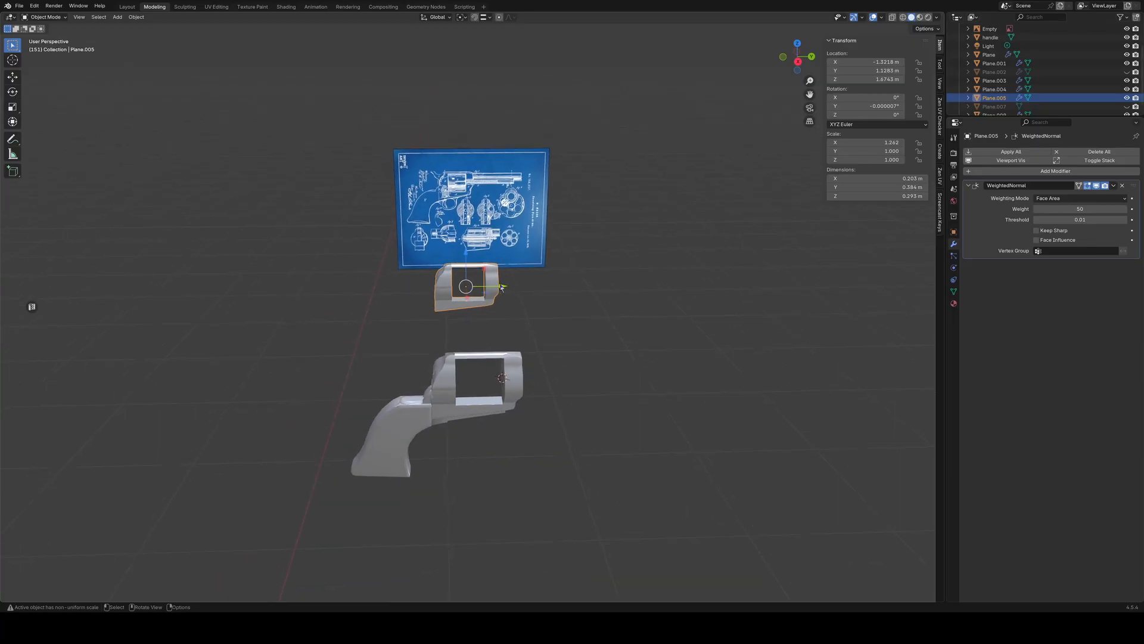
left_click(502, 221, "shift")
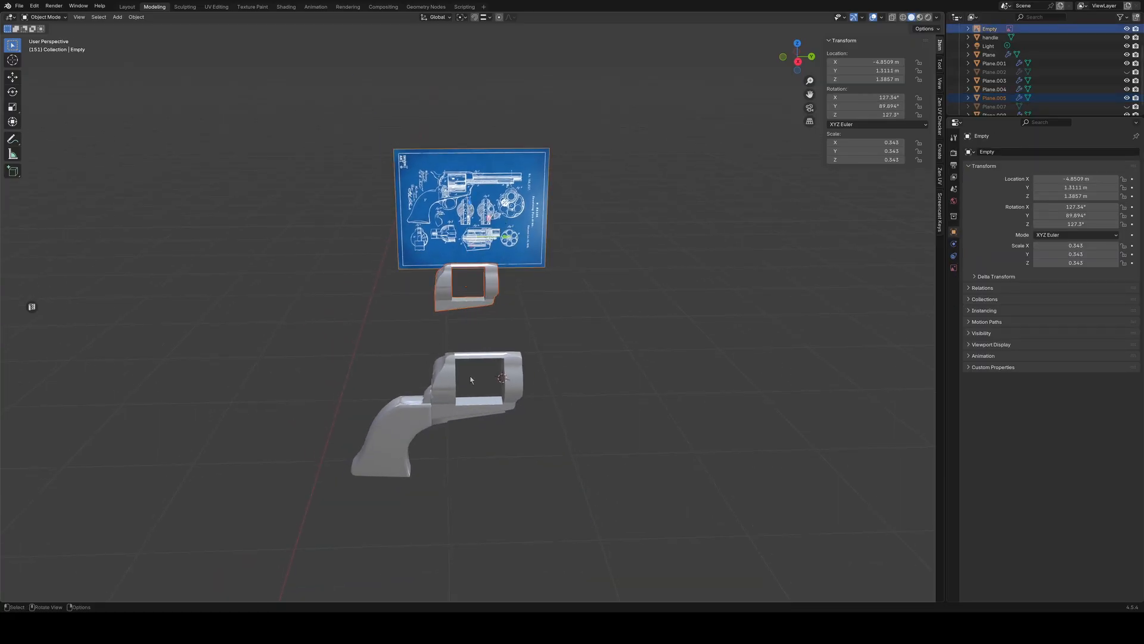
key("KP_Divide")
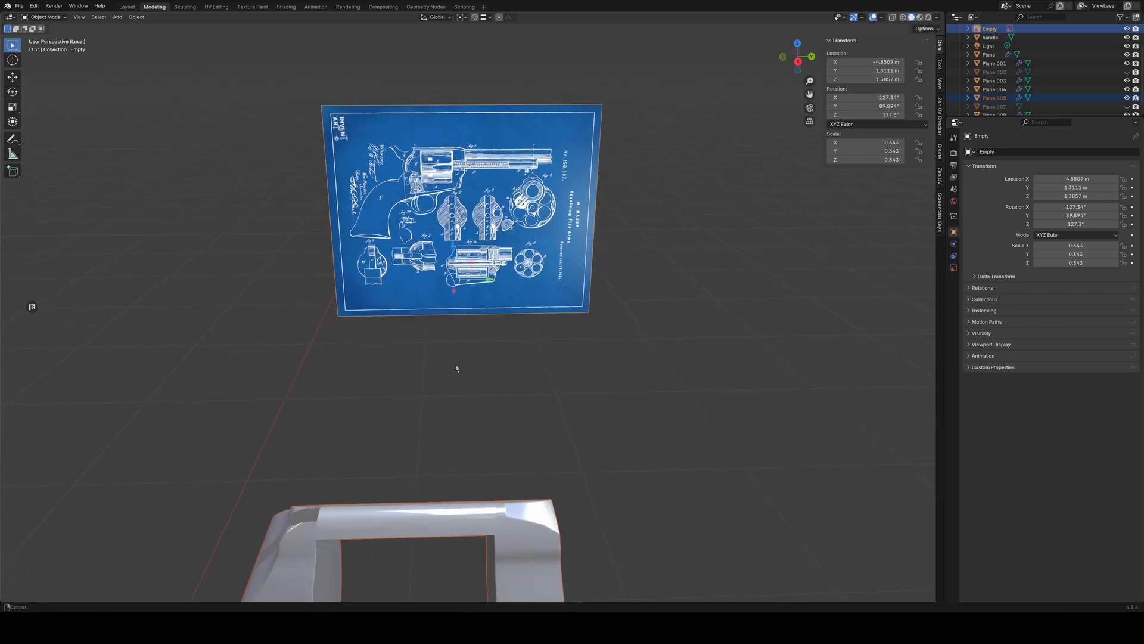
left_click(340, 322)
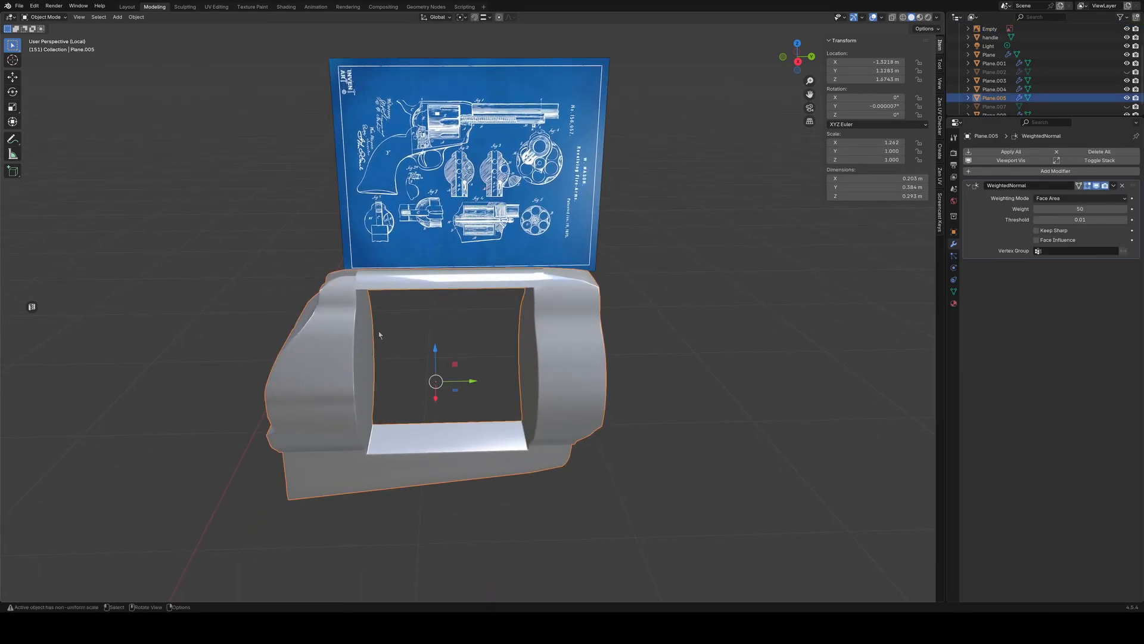
key("KP_3")
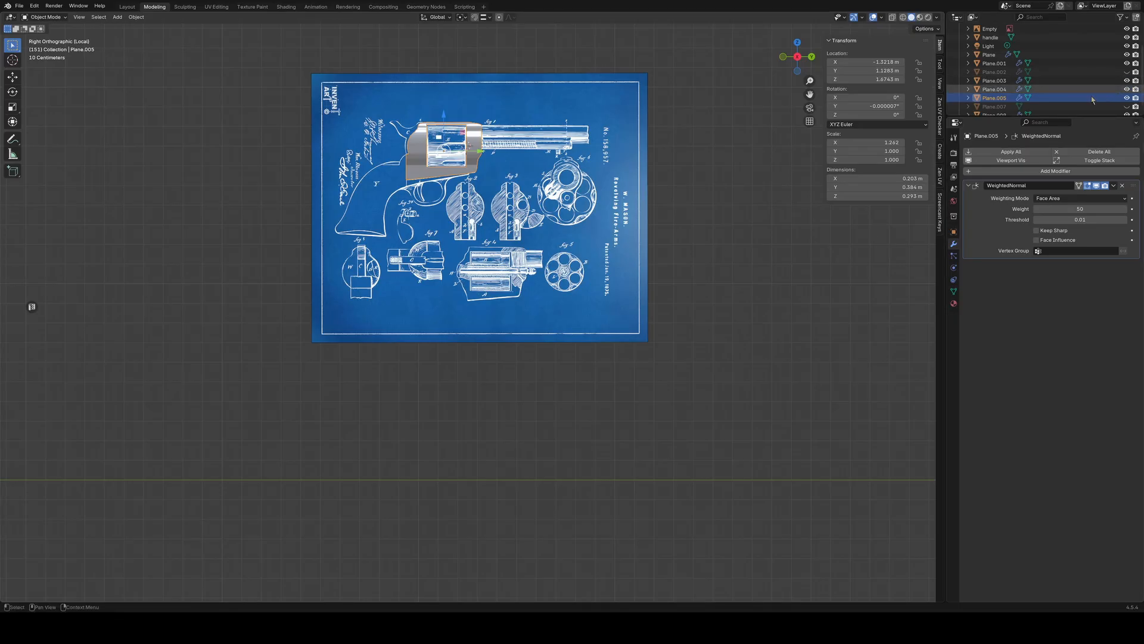
Turn on the Screencast Keys display
left_click(939, 209)
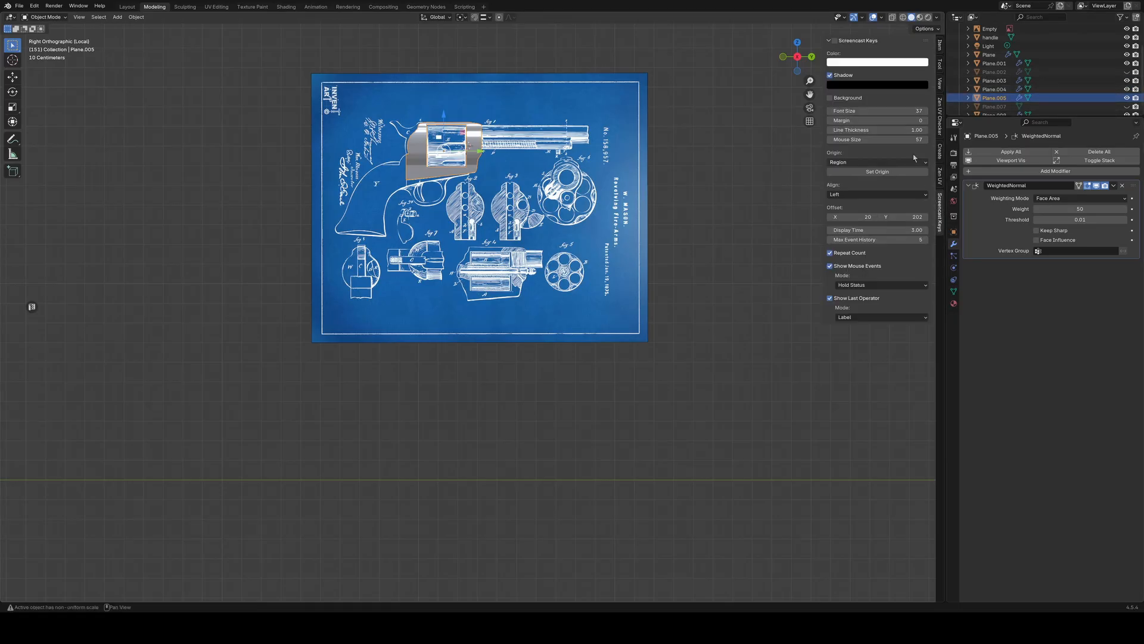
left_click(834, 40)
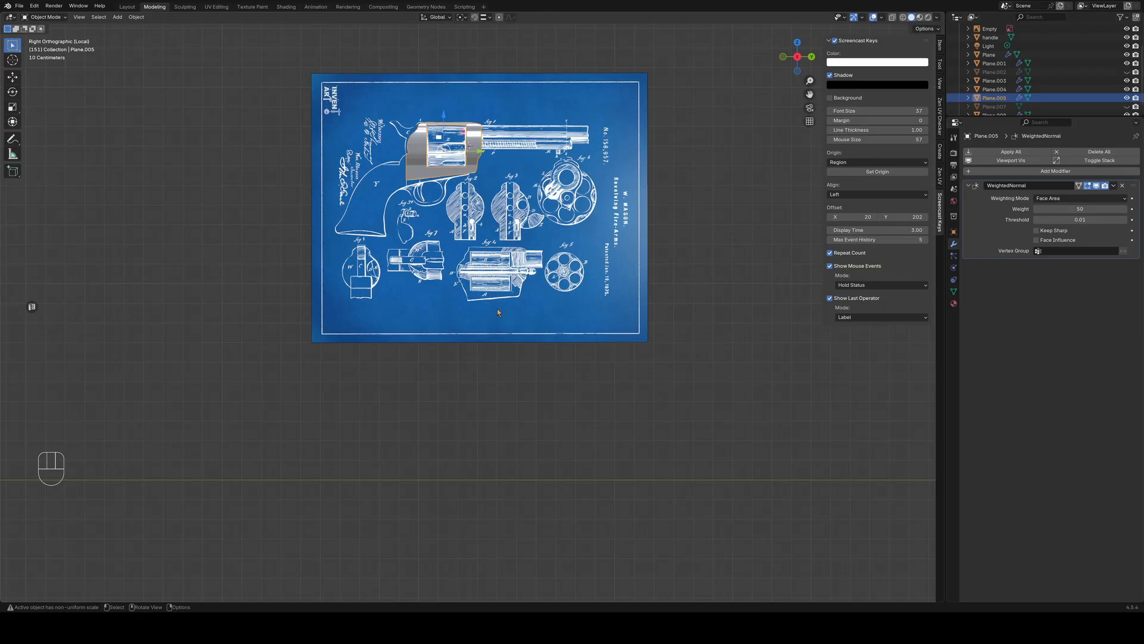
Rotate the frame copy 90° about the global Y axis
key("r")
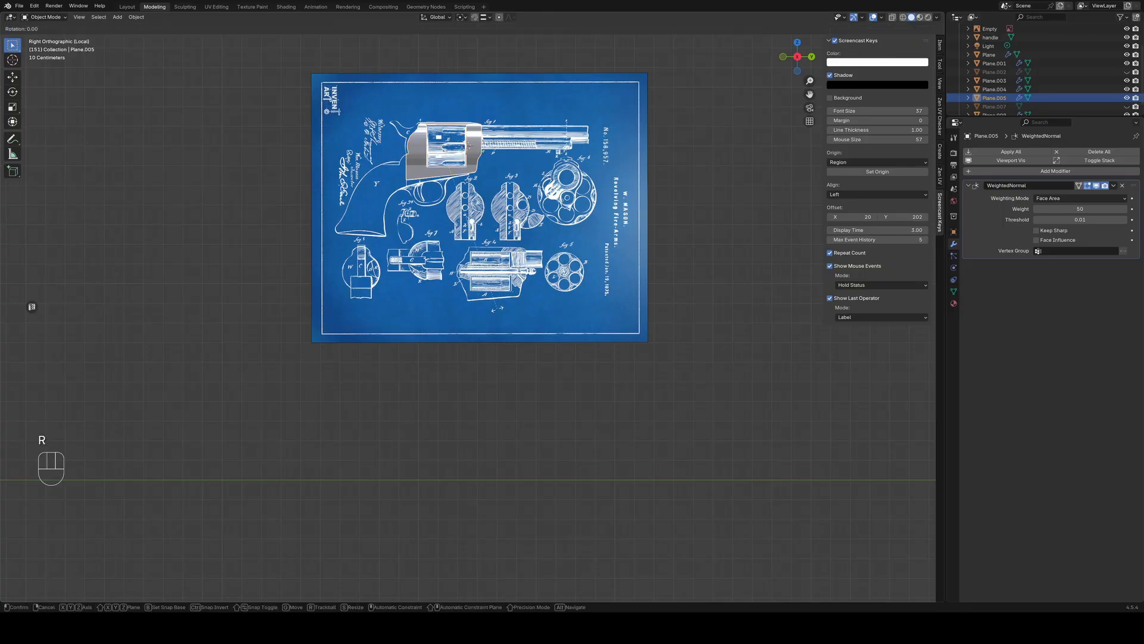
key("y")
key("KP_9")
key("KP_0")
key("KP_Enter")
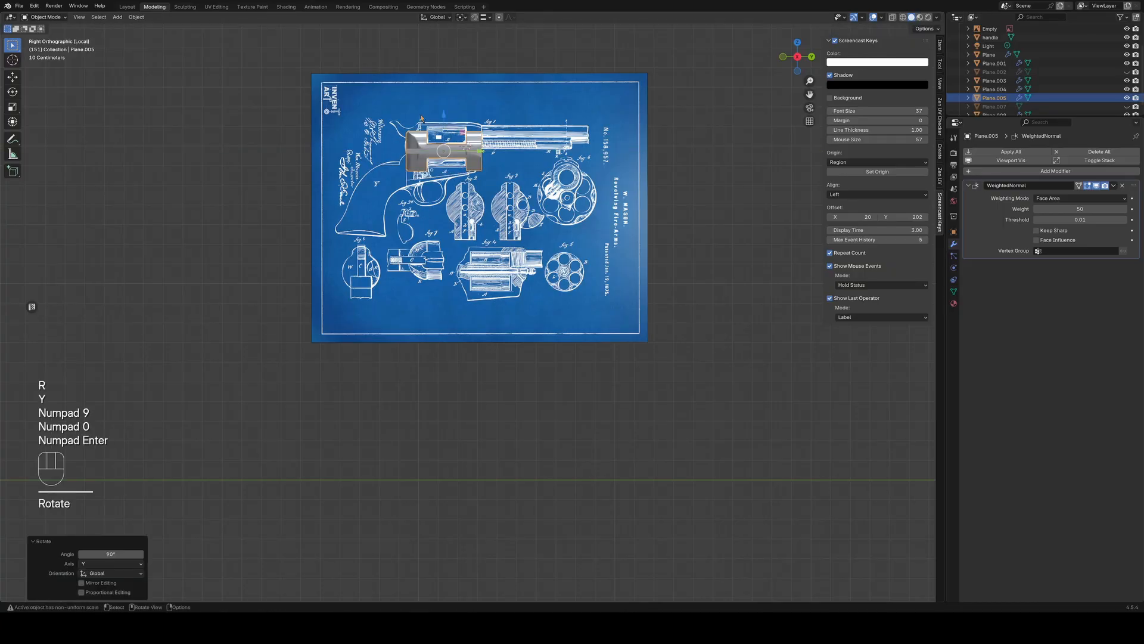
Align the frame copy over the fig. 7 drawing in wireframe shading, moving it about -0.56 m in Z and 0.01 m in Y
left_click_drag(443, 114, 452, 223)
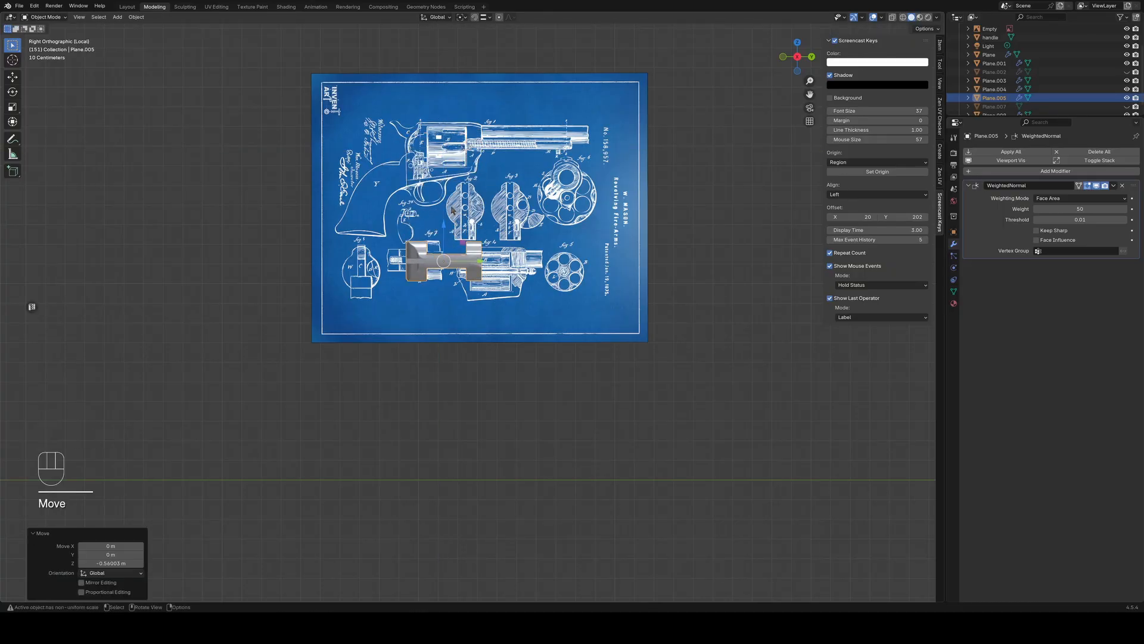
key("z")
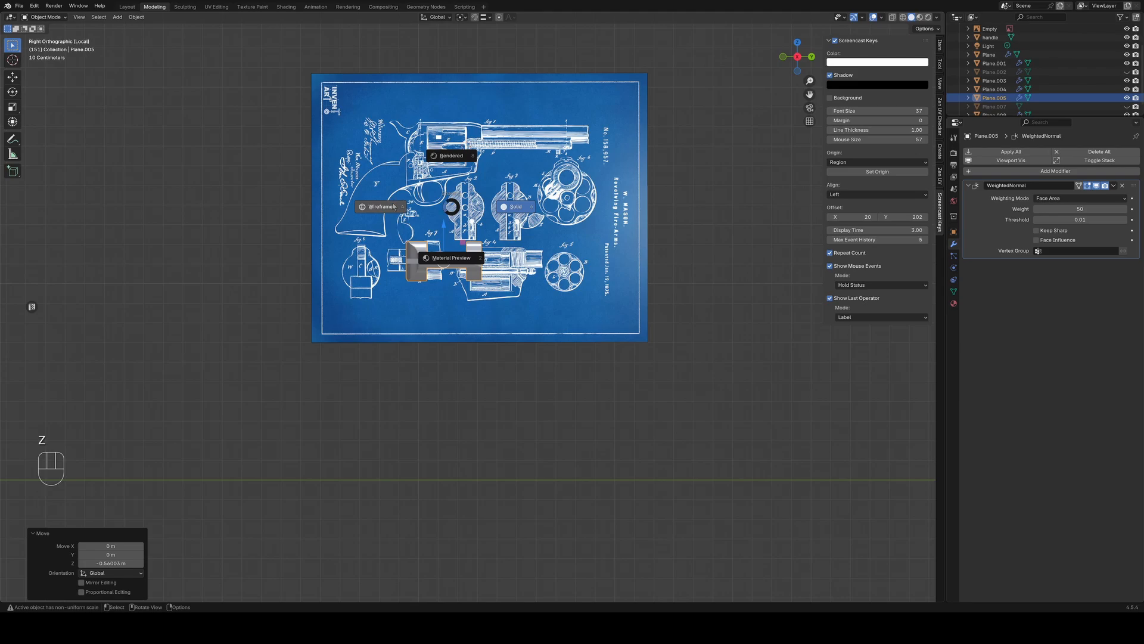
left_click(393, 206)
scroll(456, 342, "up", 6)
mouse_move(456, 342)
middle_mouse_down("shift")
mouse_move(434, 269)
mouse_move(556, 389)
middle_mouse_up("shift")
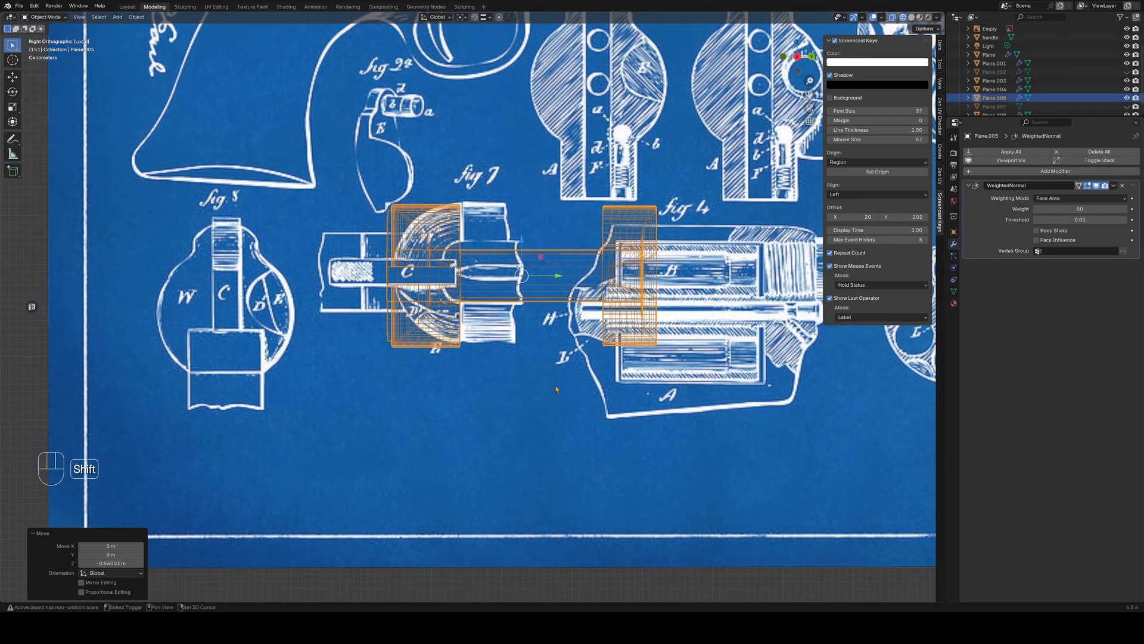
left_click_drag(561, 280, 567, 275)
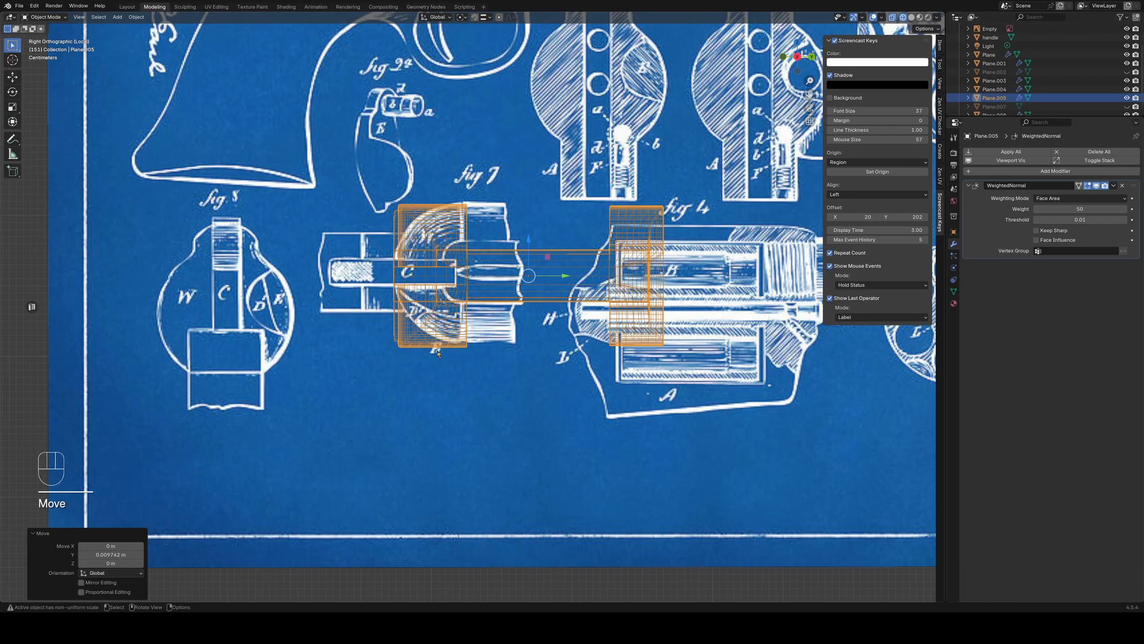
scroll(437, 353, "up", 5)
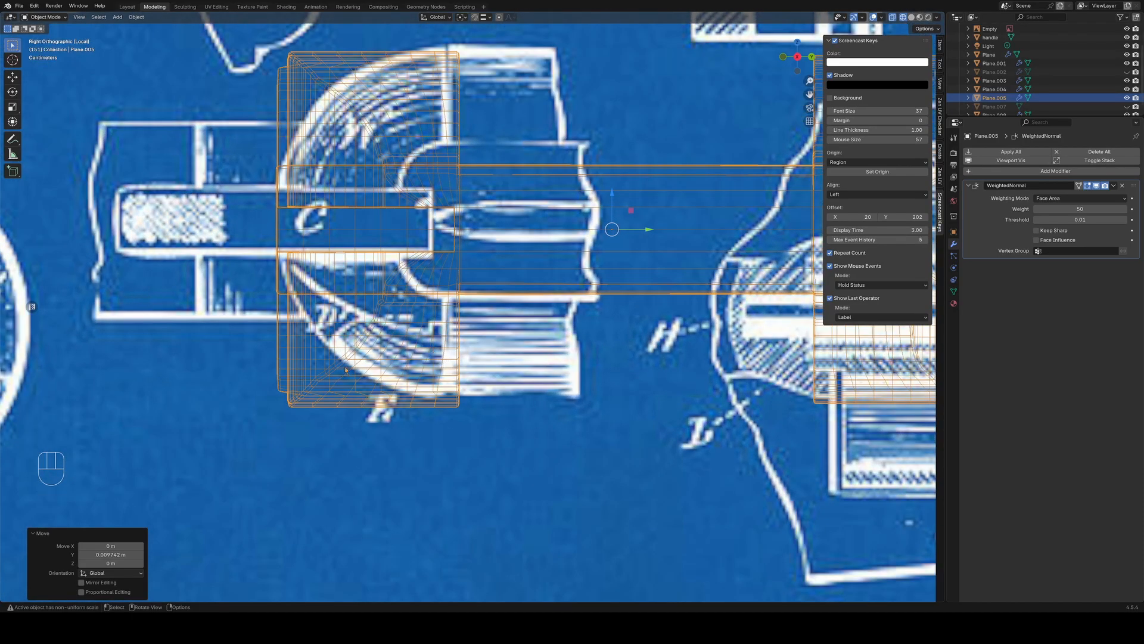
Bring the frame copy's rear section into close view, return to solid shading and open its mesh for editing
middle_click_drag(353, 427, 396, 448)
scroll(363, 397, "down", 5)
scroll(399, 449, "down", 6)
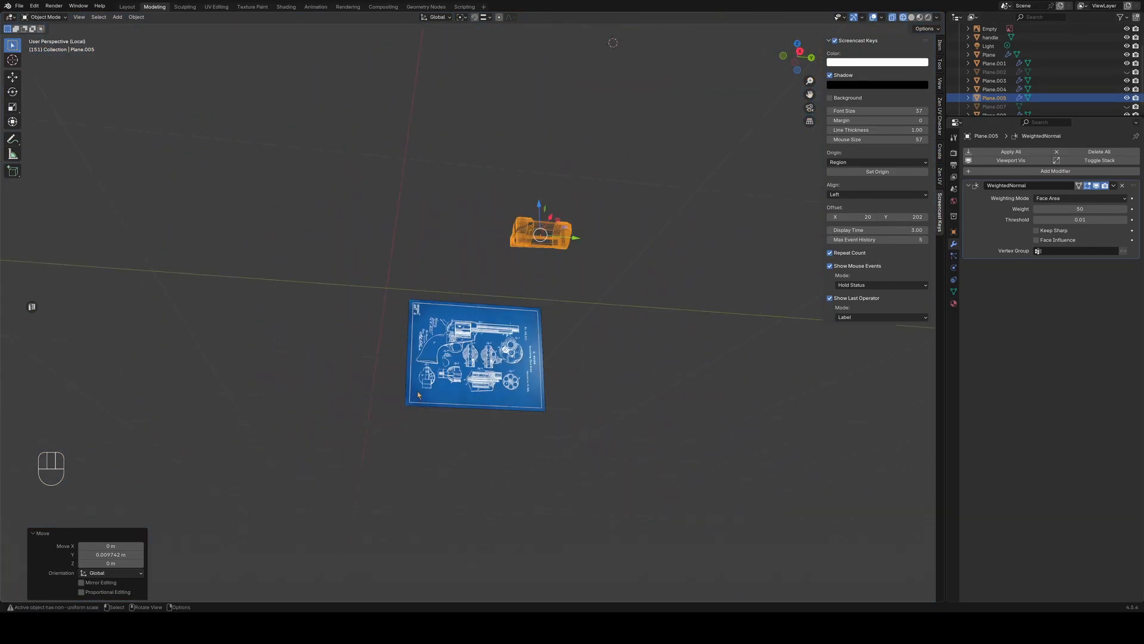
scroll(500, 334, "up", 5)
middle_click_drag(510, 327, 493, 399, "shift")
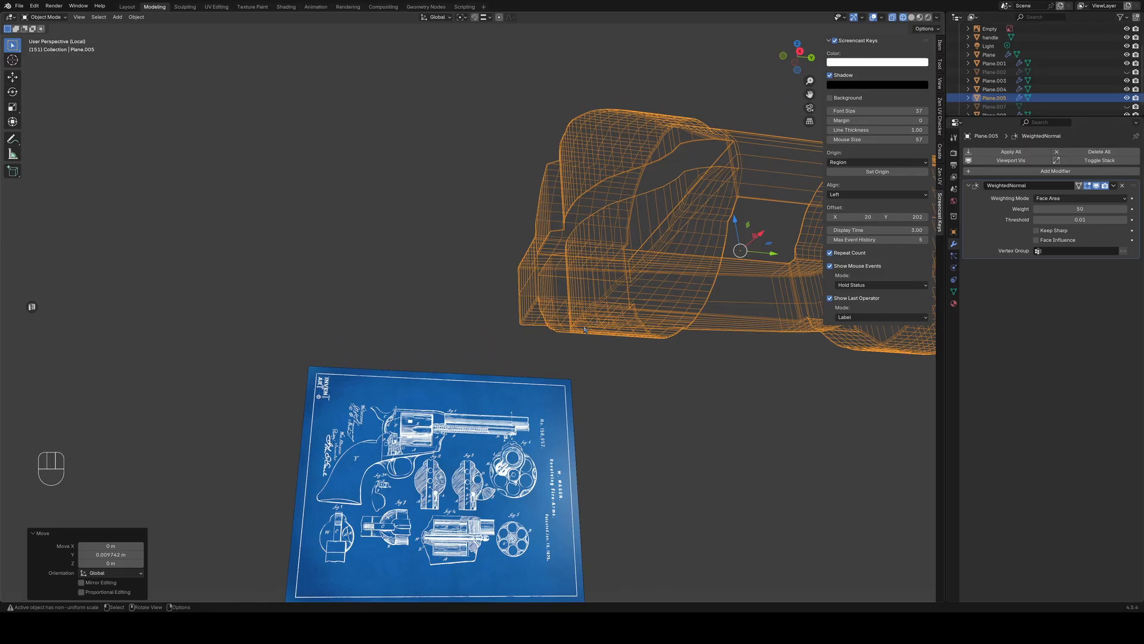
key("z")
key("Tab")
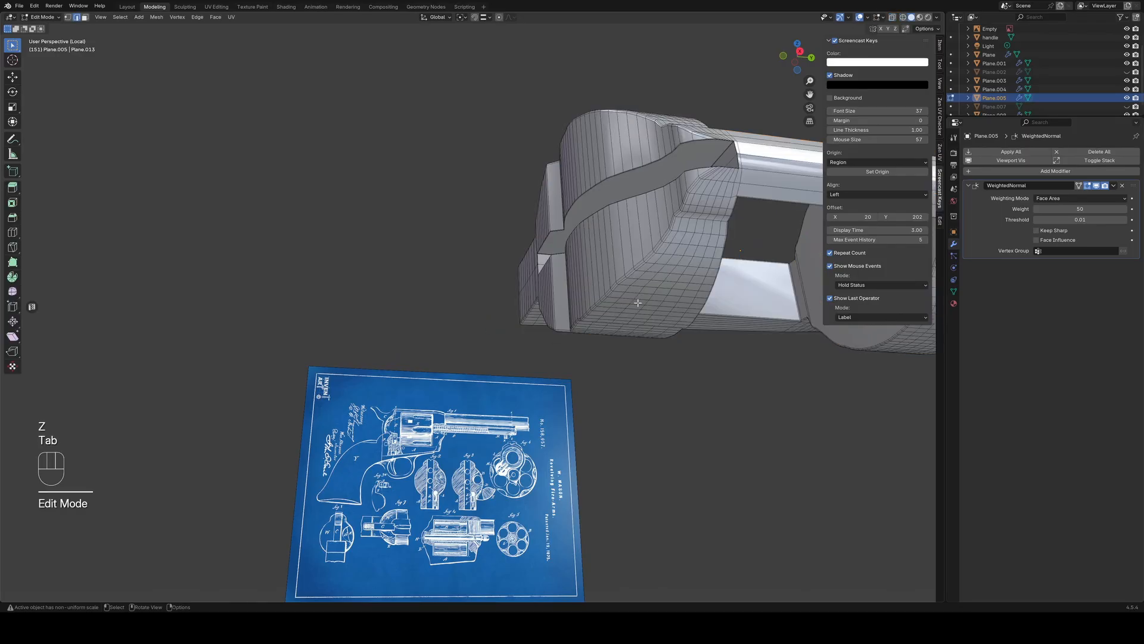
left_click(629, 270, "alt")
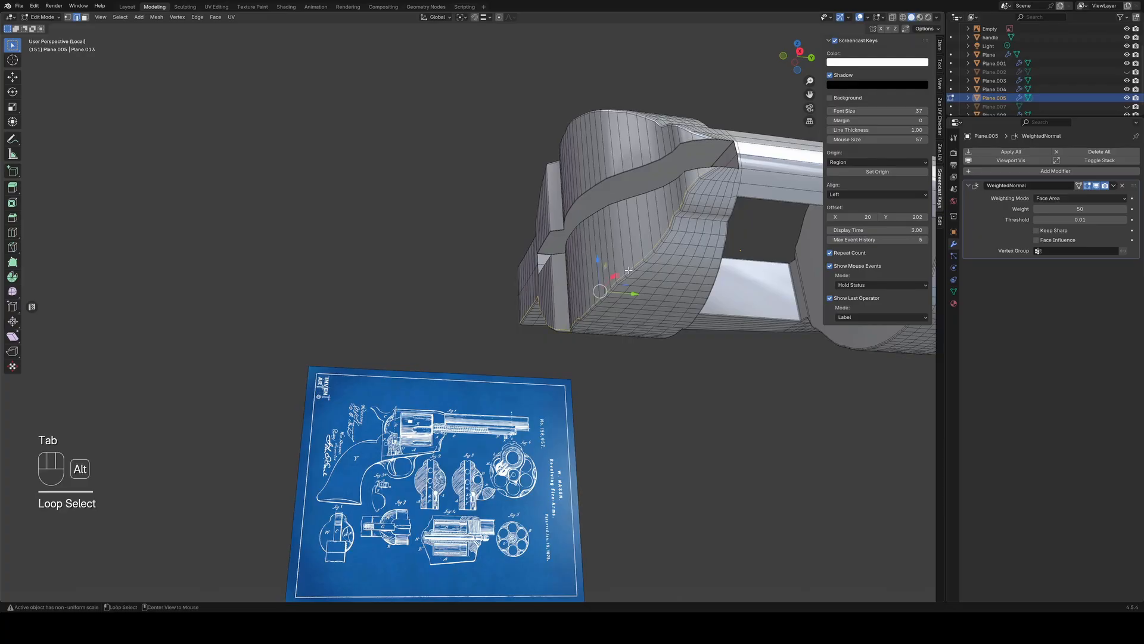
middle_click_drag(629, 270, 620, 365)
key("KP_Decimal")
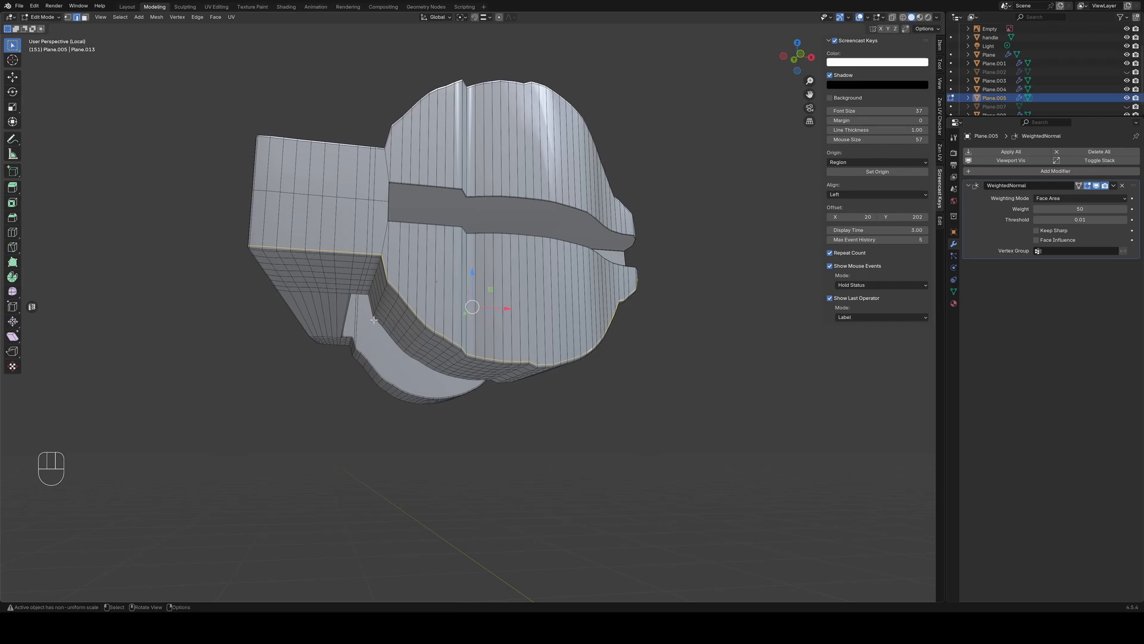
left_click(384, 263)
middle_click_drag(444, 342, 343, 342)
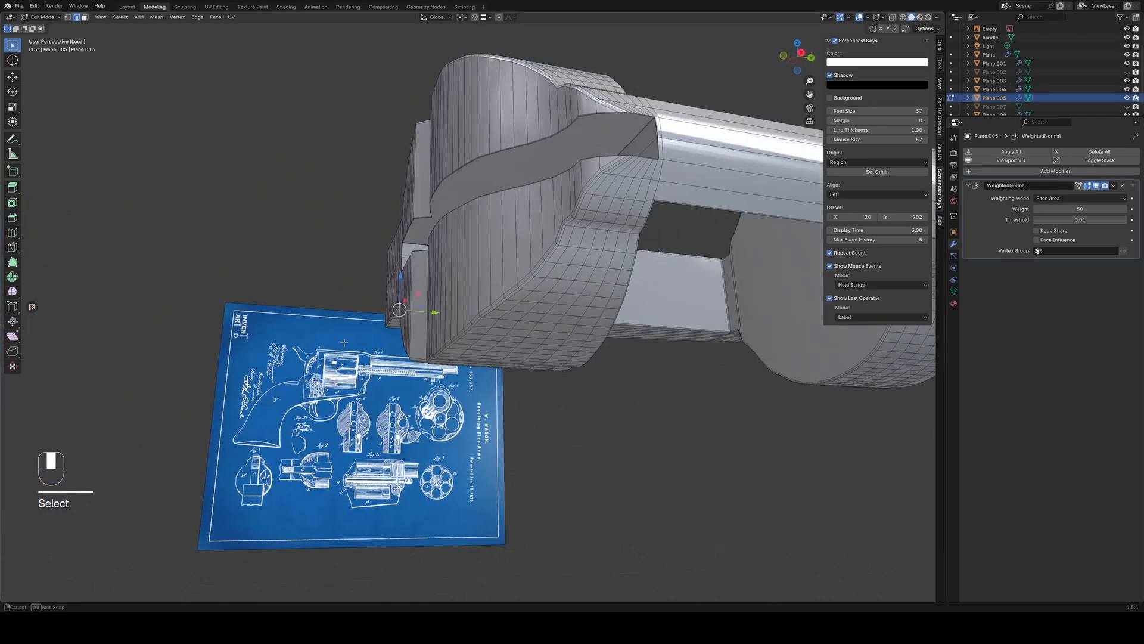
left_click(607, 162, "ctrl")
middle_click_drag(607, 163, 378, 256)
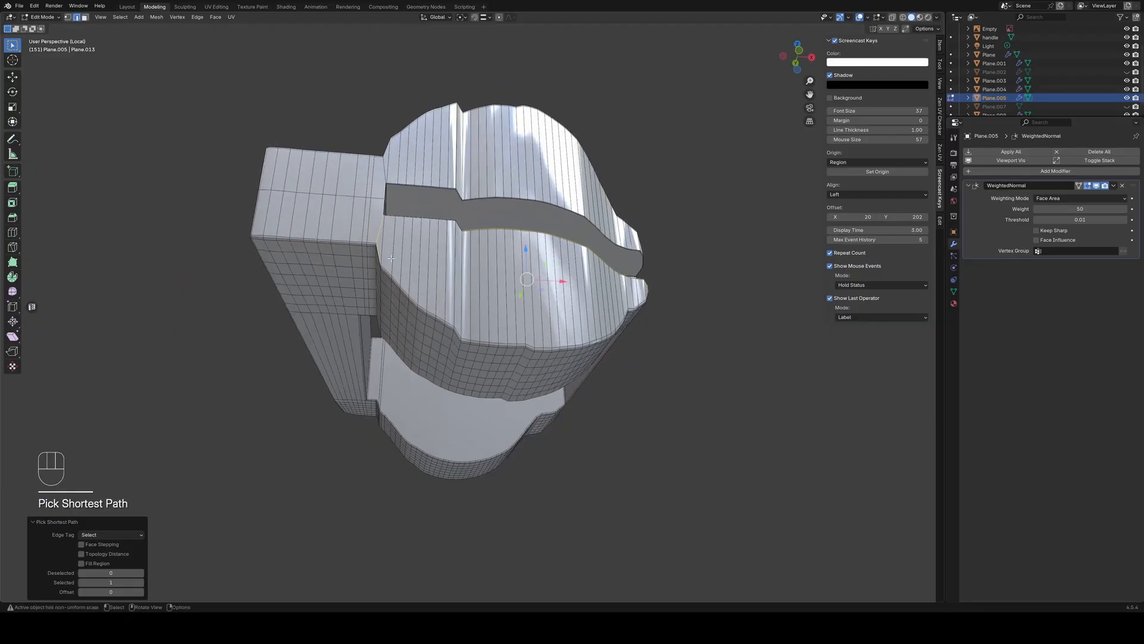
Select the edge path along the corner where the lower half's curved rear face meets its side, up to the top strap
left_click(376, 257)
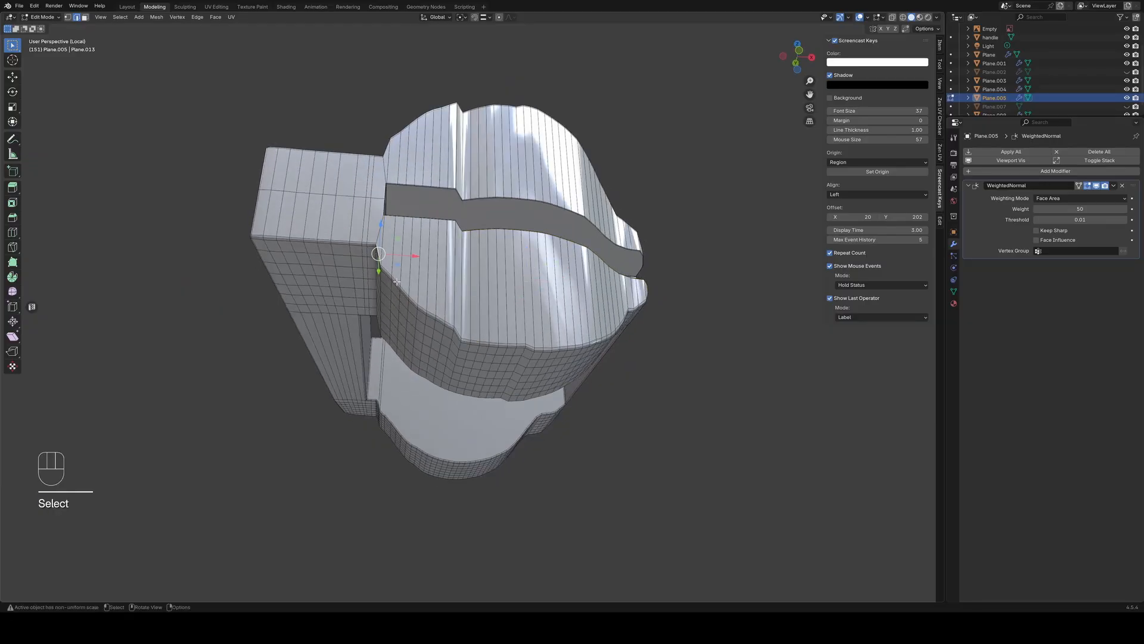
left_click(378, 255)
scroll(388, 281, "up", 2)
scroll(387, 281, "up", 2)
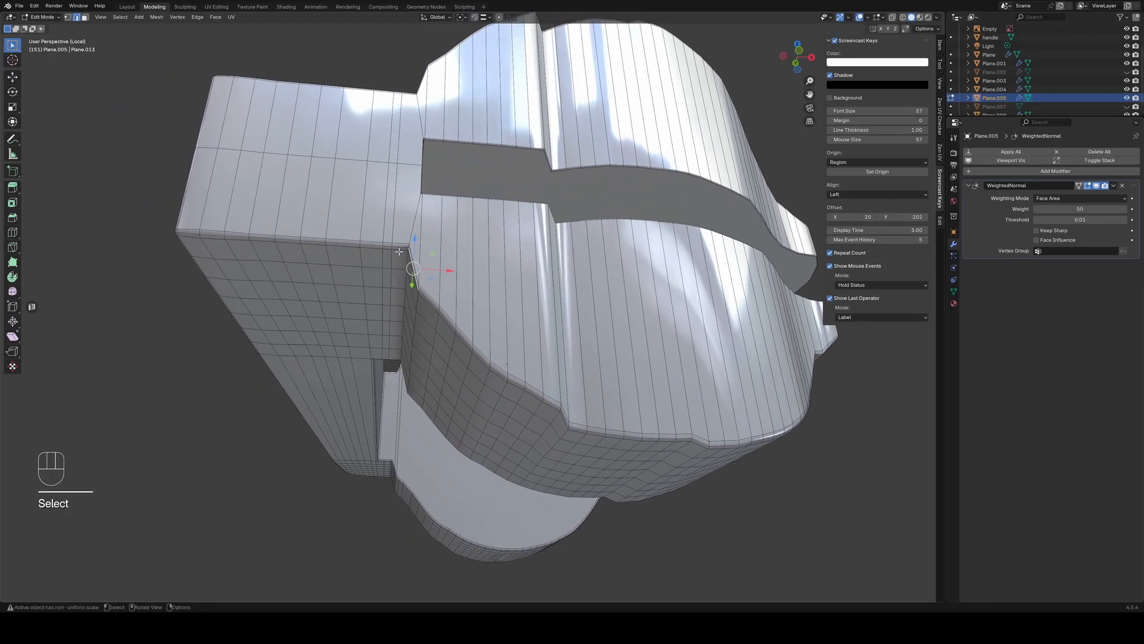
left_click(469, 338, "ctrl+shift")
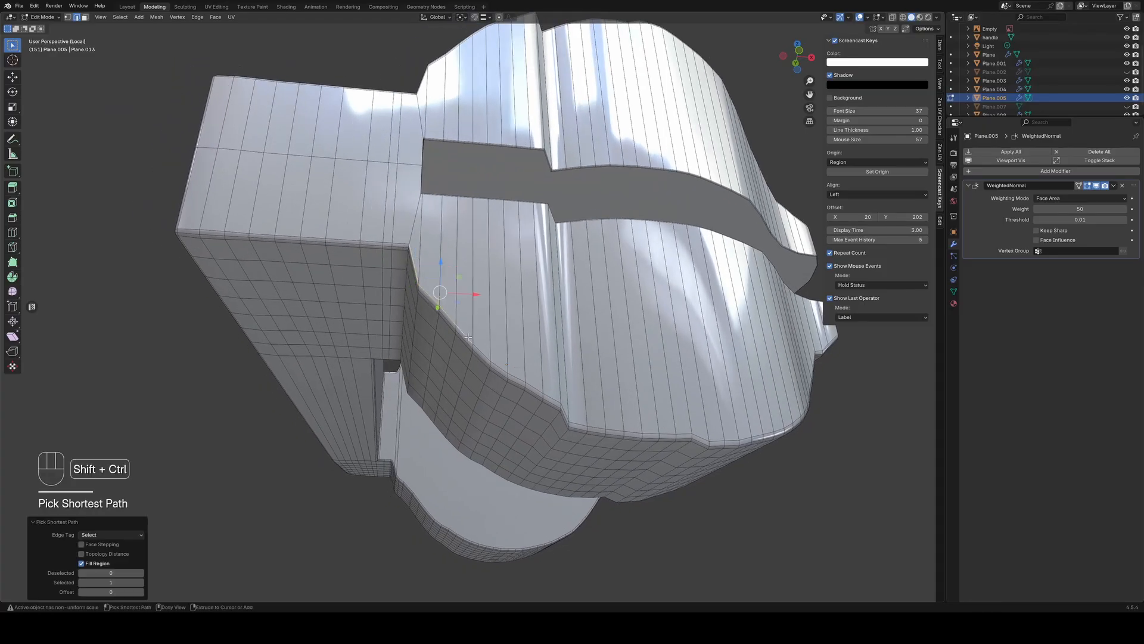
left_click(581, 424, "ctrl+shift")
middle_click_drag(584, 424, 514, 412)
left_click(657, 349, "ctrl+shift")
scroll(632, 298, "down", 5)
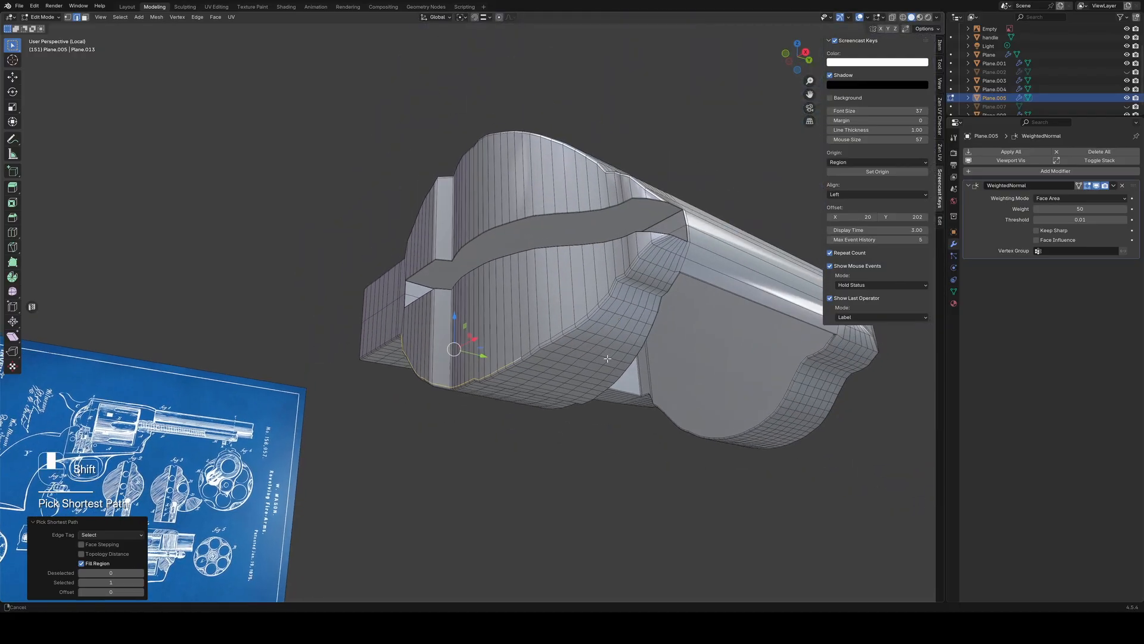
left_click(626, 279, "ctrl+shift")
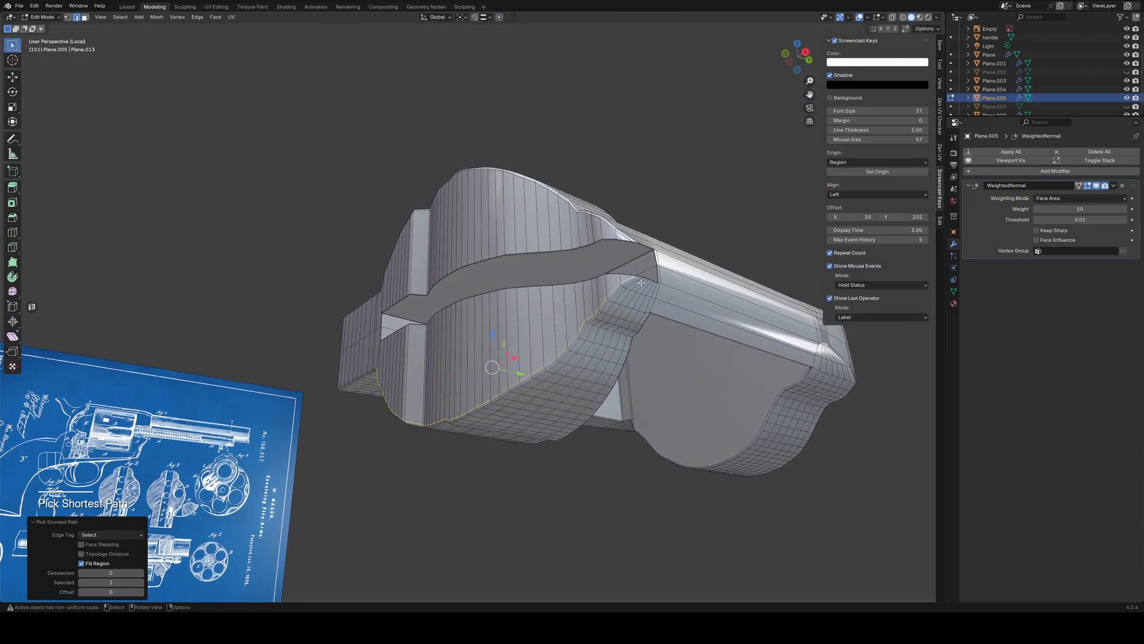
Slide the selected corner edges inward across the rear face by a factor of about 0.68, using fig. 7 as guide in wireframe
key("KP_7")
key("KP_3")
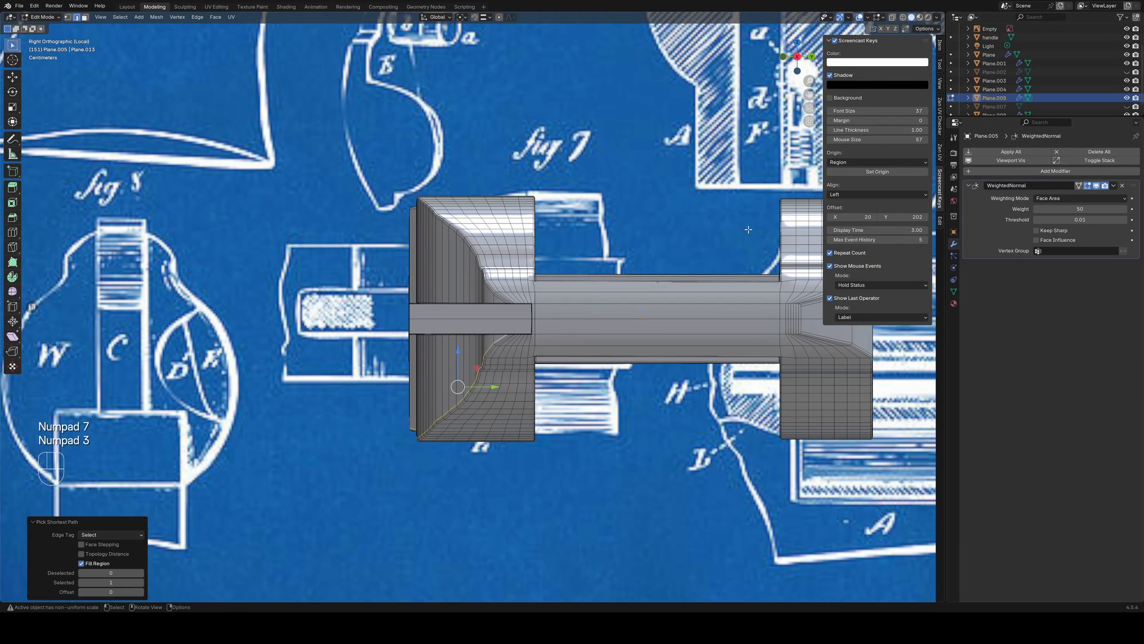
left_click(903, 18)
key("g")
key("g")
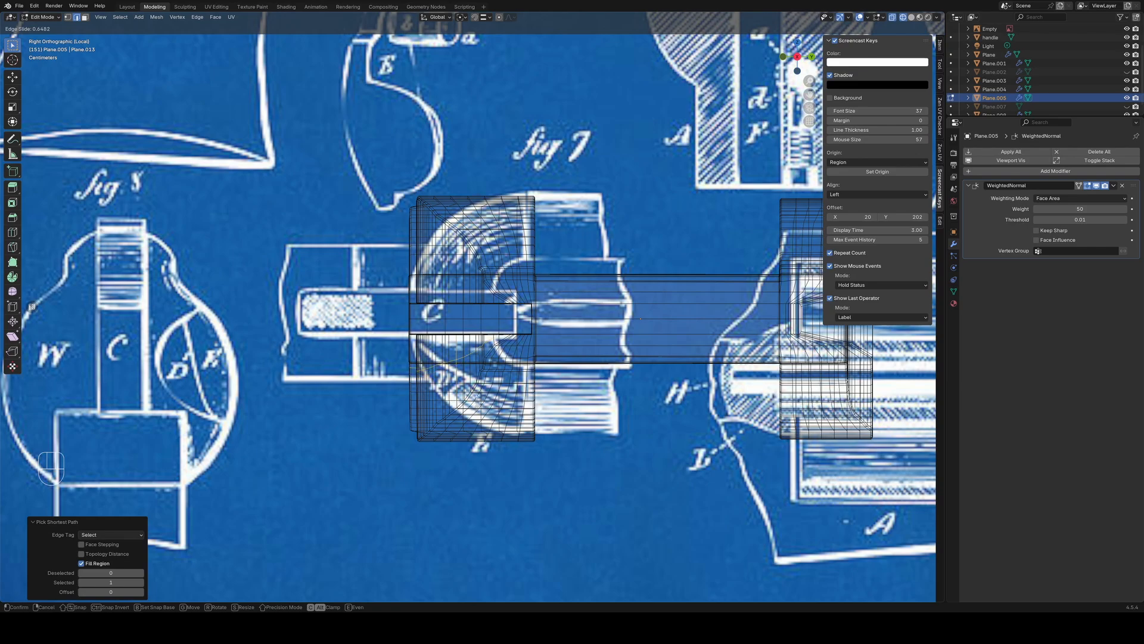
key("shift")
left_click(475, 396)
mouse_move(476, 398)
middle_mouse_down()
mouse_move(447, 439)
mouse_move(518, 427)
mouse_move(539, 444)
middle_mouse_up()
left_click(911, 17)
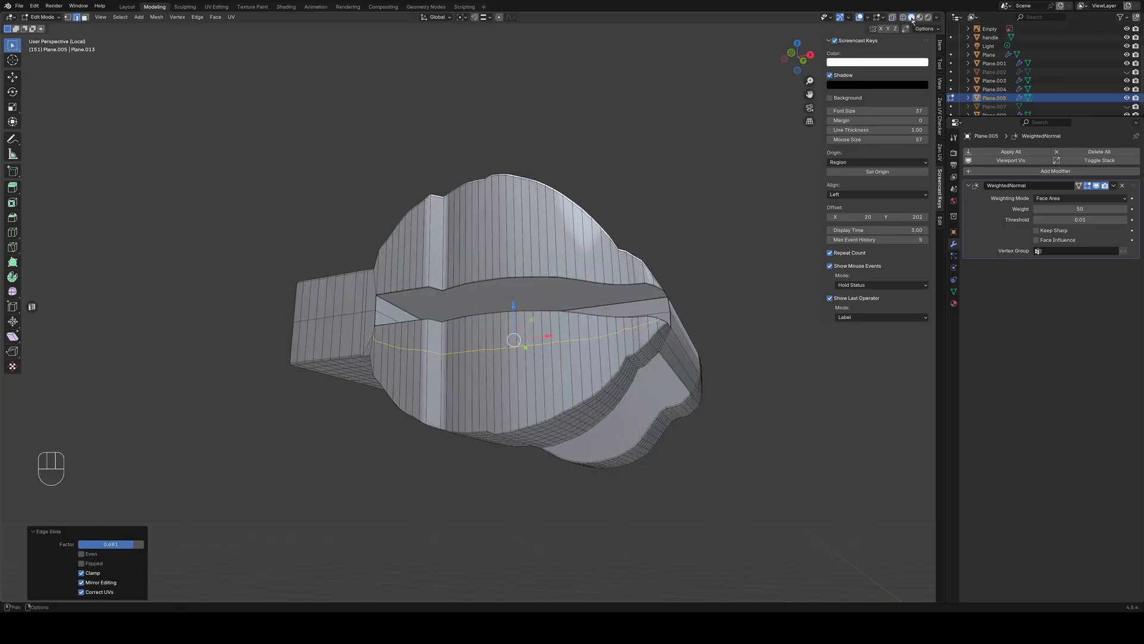
Select the remaining outer corner edge path of the lower rear section, from the grip side to the top strap
middle_click_drag(418, 420, 348, 315)
scroll(397, 369, "up", 2)
scroll(397, 369, "up", 2)
left_click(380, 291, "ctrl")
left_click(381, 291)
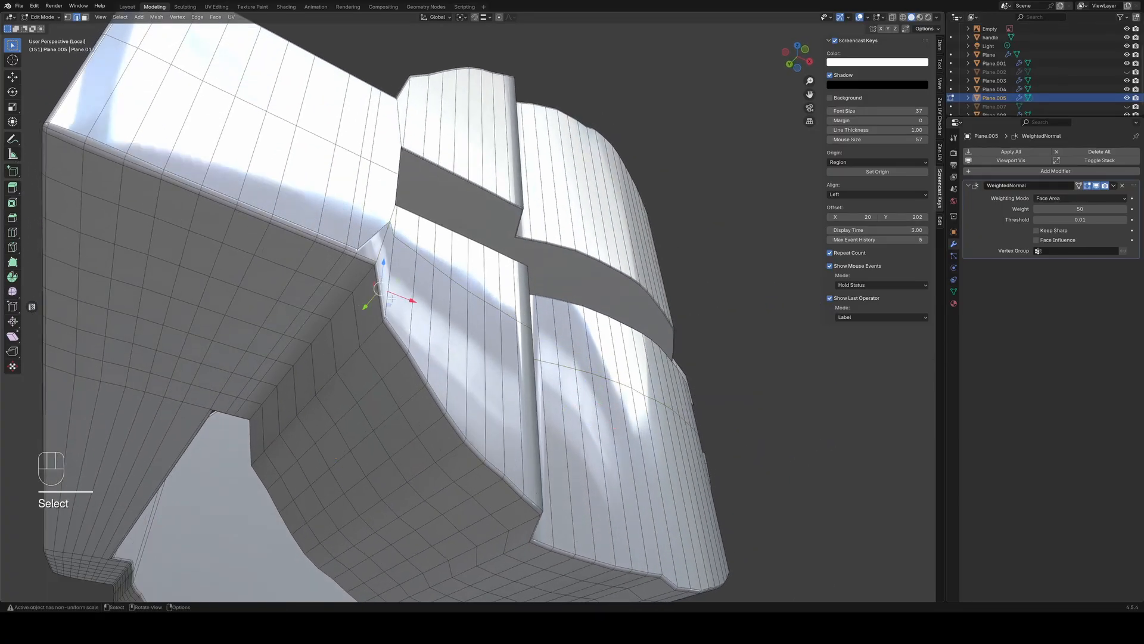
middle_click_drag(426, 391, 357, 407)
left_click(413, 379, "ctrl")
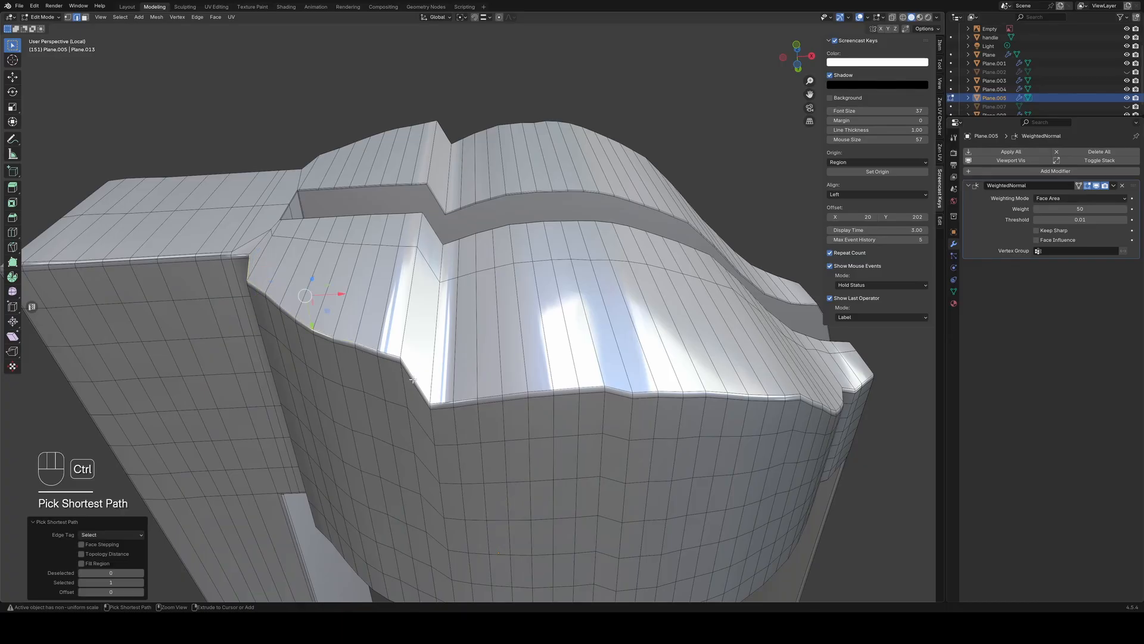
left_click(568, 391, "ctrl")
middle_click_drag(567, 391, 656, 357)
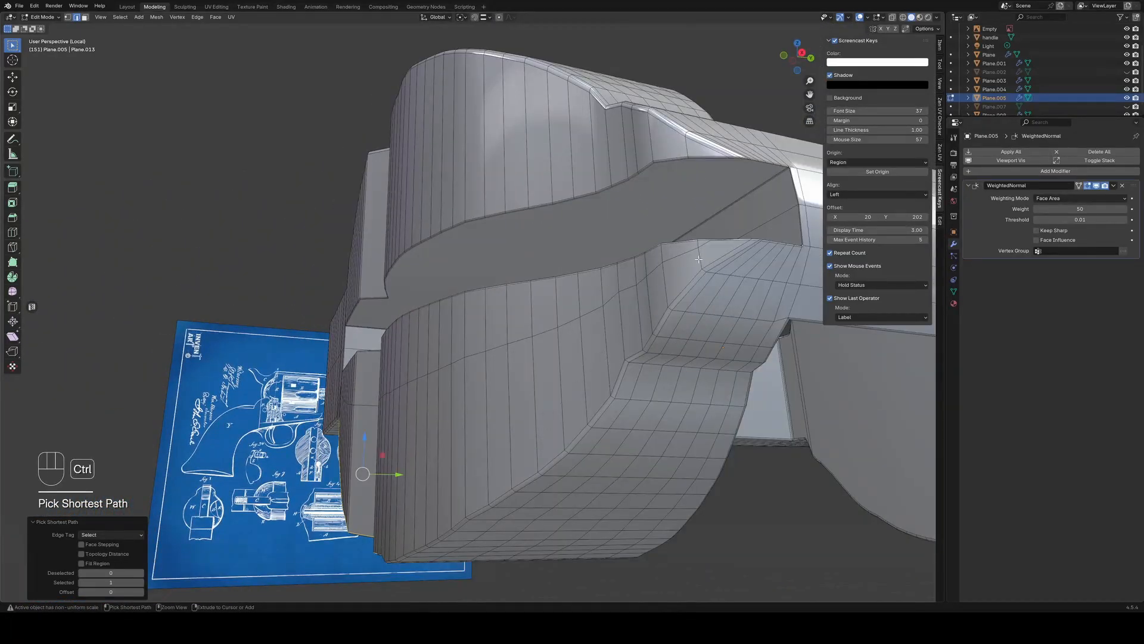
left_click(684, 331, "ctrl")
Slide the outer corner edges inward by a factor of about -0.753 over the fig. 7 outline in wireframe, then restore solid shading
key("KP_7")
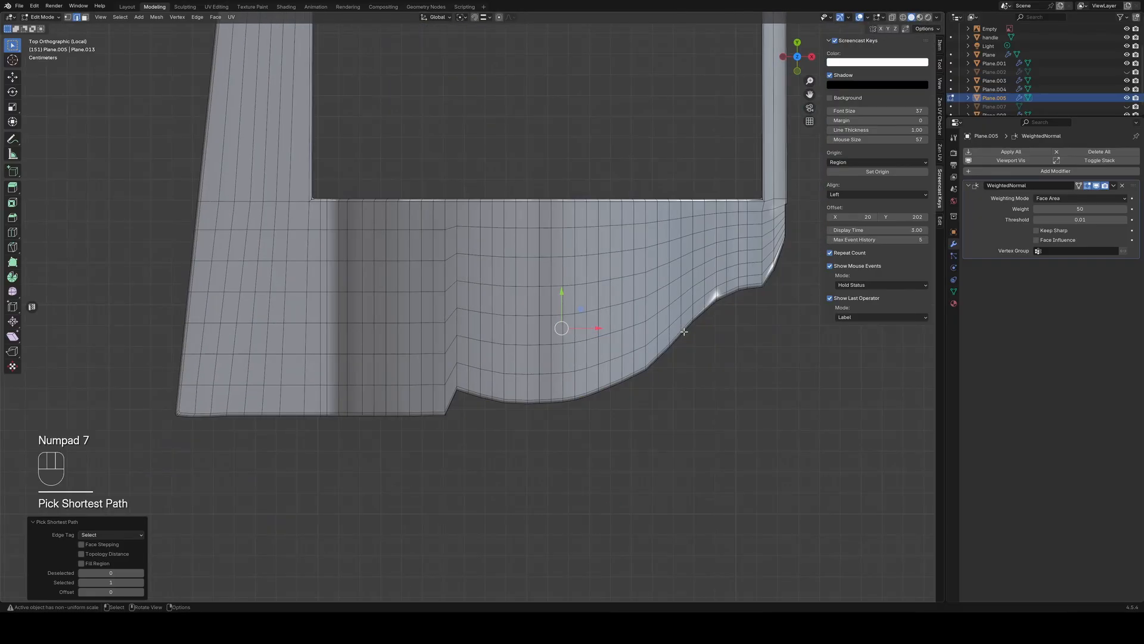
key("KP_3")
scroll(539, 334, "down", 10)
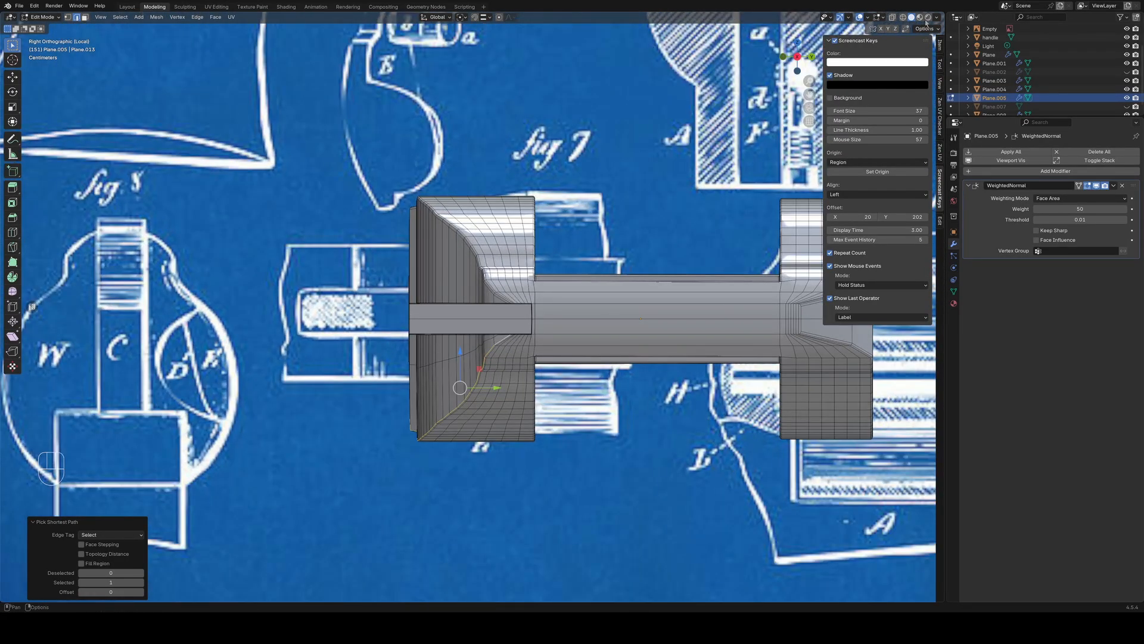
key("shift+z")
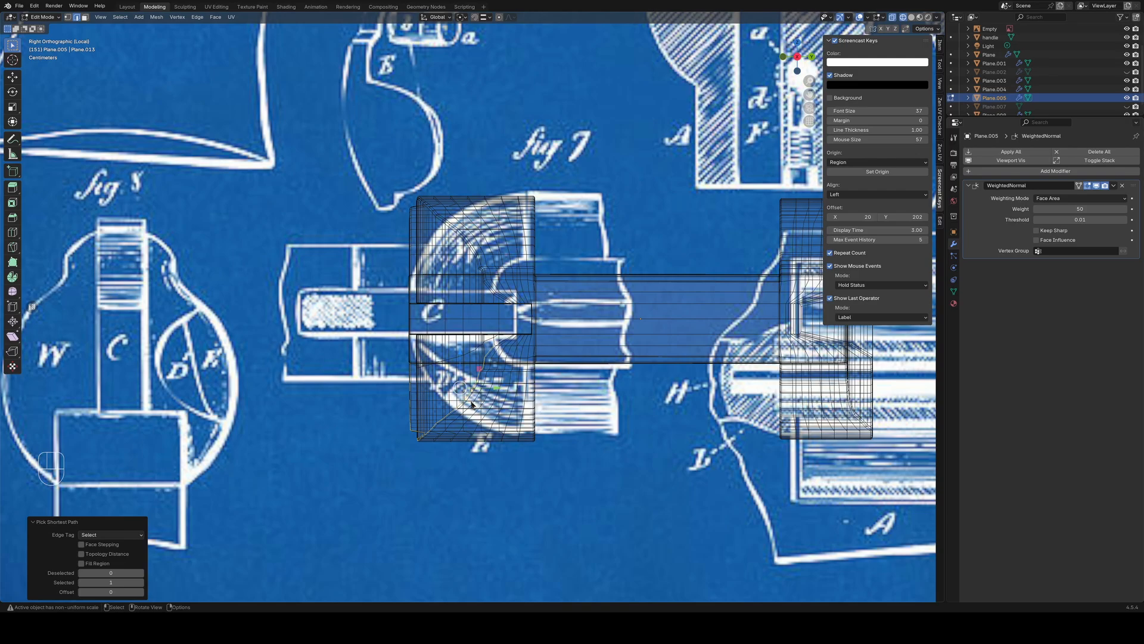
key("g")
key("g")
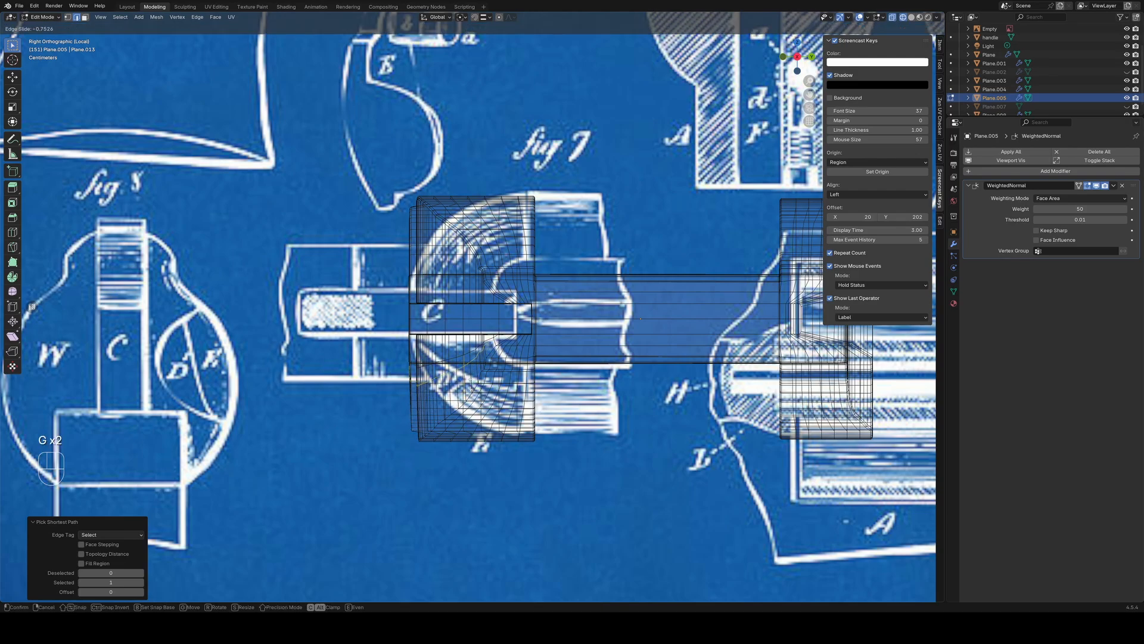
left_click(471, 388)
middle_click_drag(470, 398, 506, 364)
left_click(912, 17)
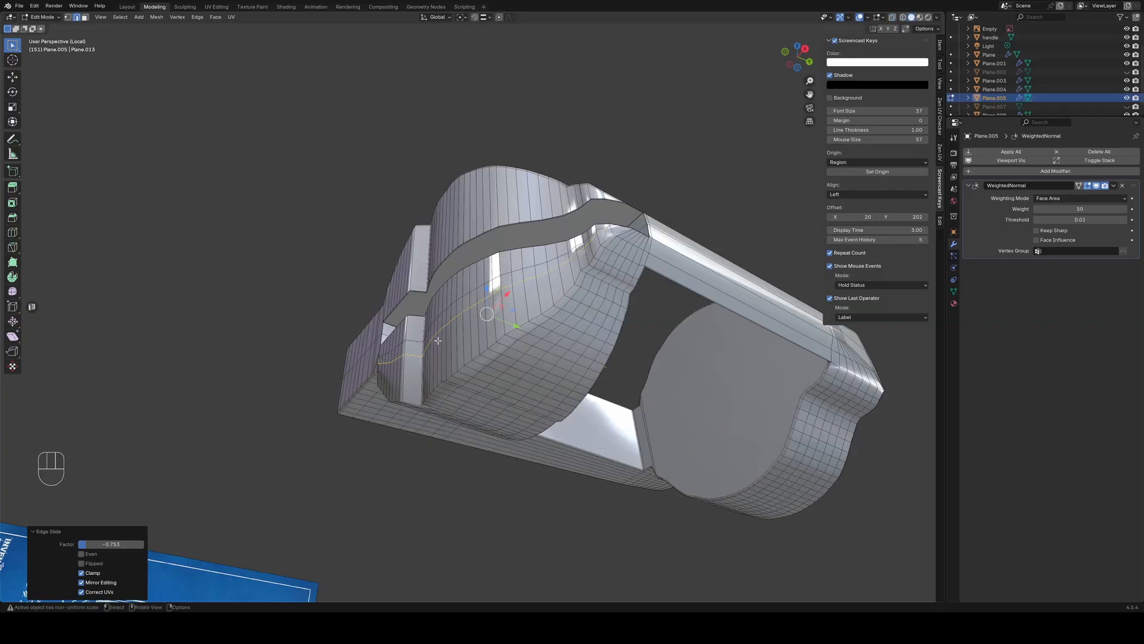
scroll(438, 430, "up", 3)
middle_click_drag(424, 452, 478, 451)
middle_click_drag(390, 403, 417, 350)
left_click(418, 348)
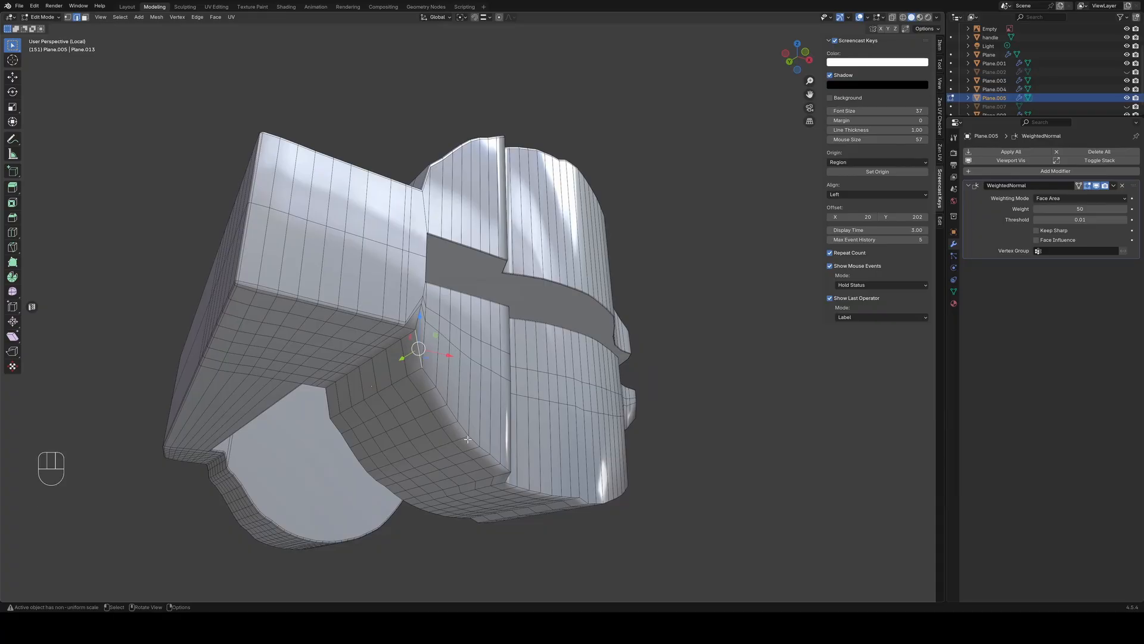
middle_click_drag(468, 439, 644, 237)
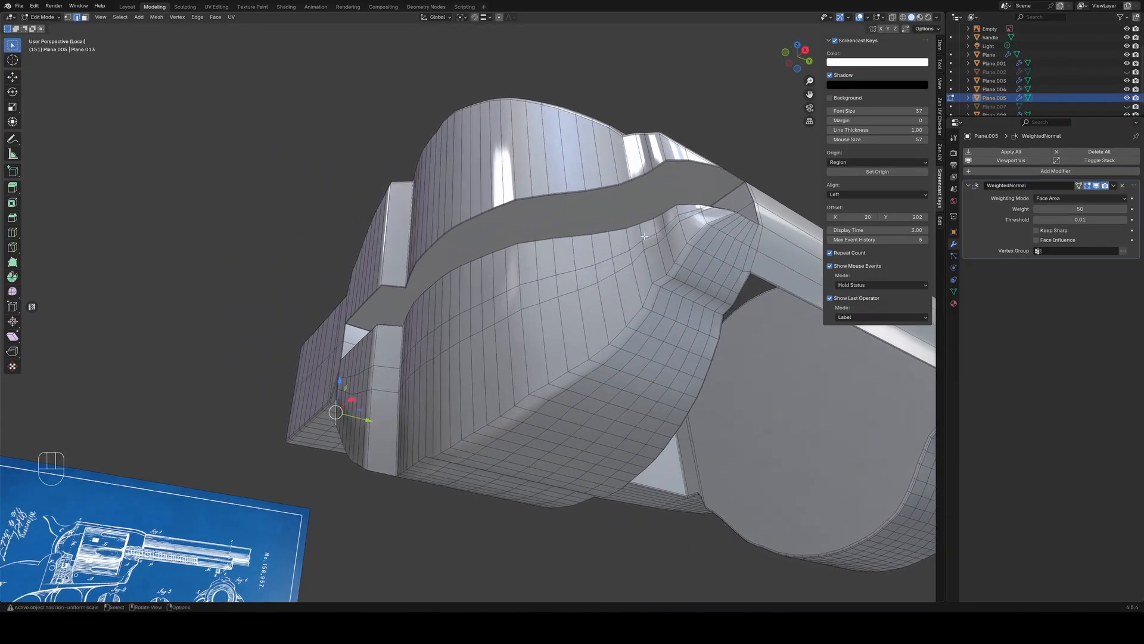
key("ctrl")
left_click(481, 428, "ctrl")
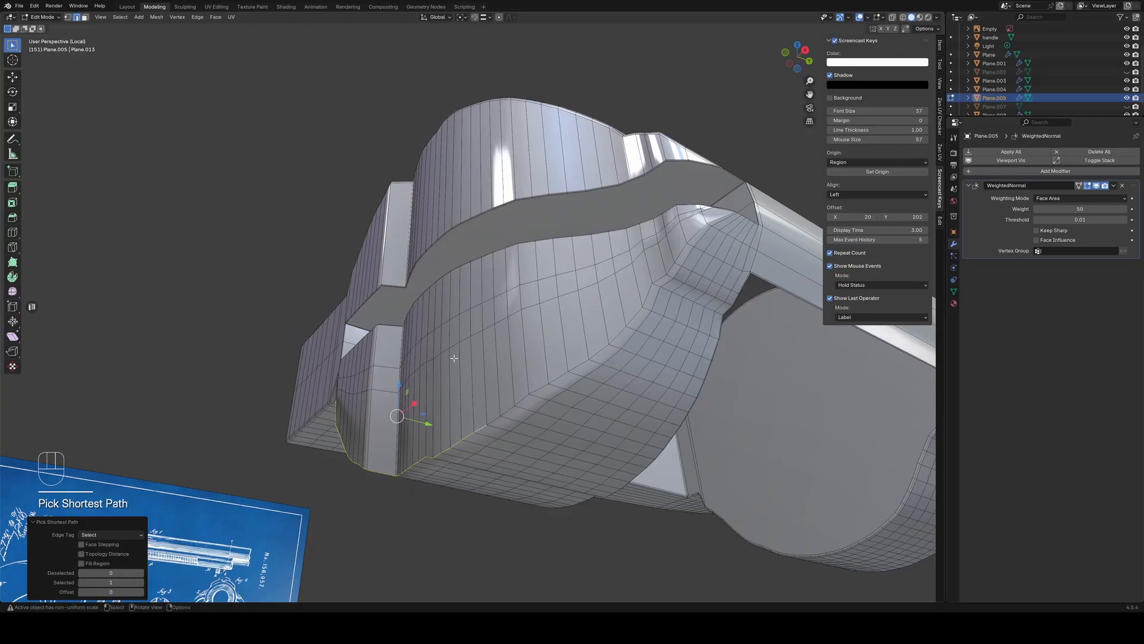
scroll(474, 360, "down", 10)
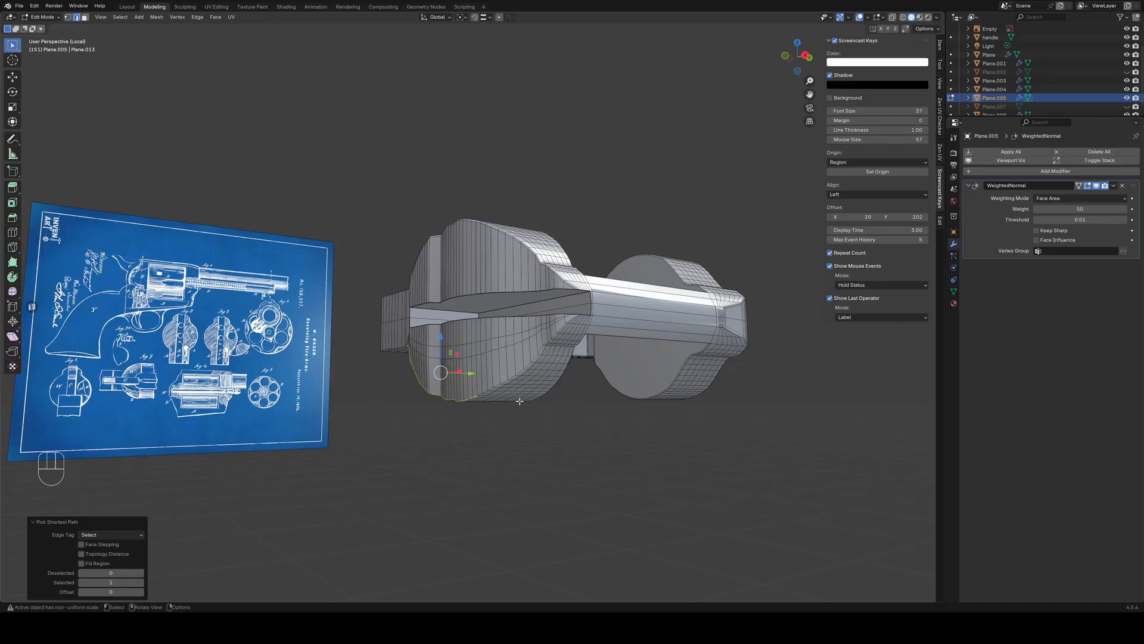
scroll(519, 401, "up", 3)
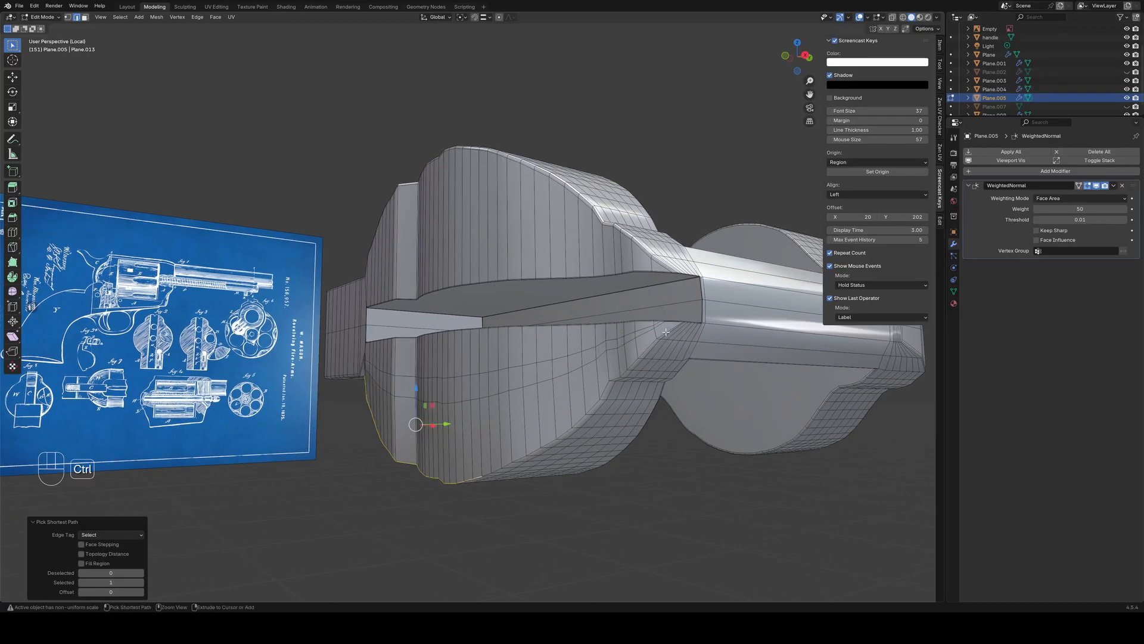
left_click(618, 364, "ctrl")
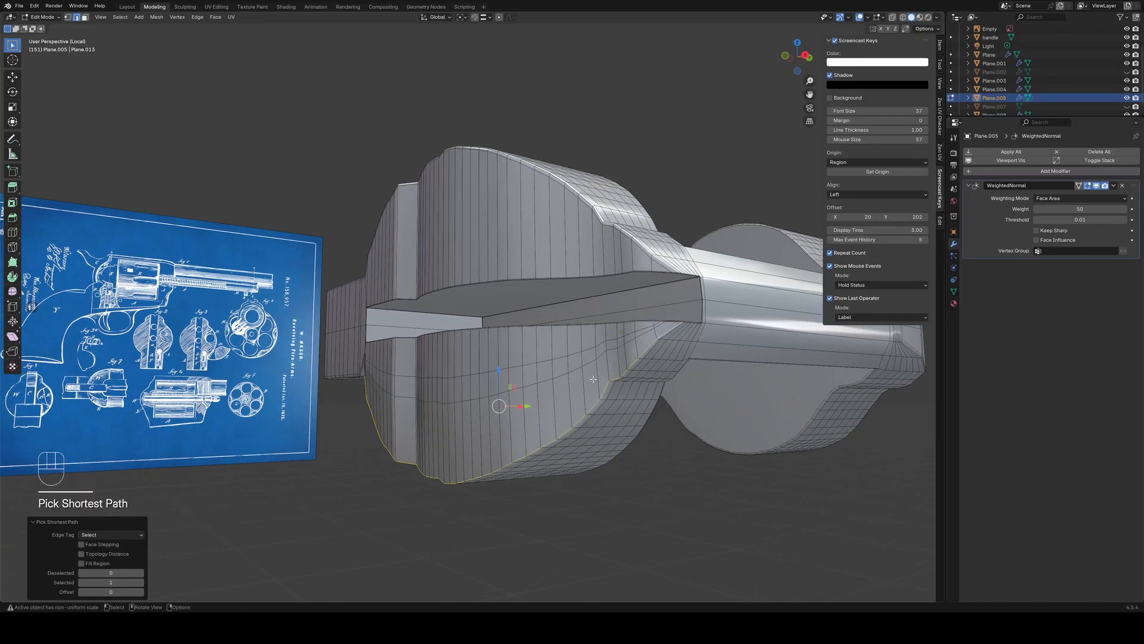
Delete all faces of the frame's upper half, selecting them in face mode from the right wireframe view
key("KP_3")
left_click(903, 17)
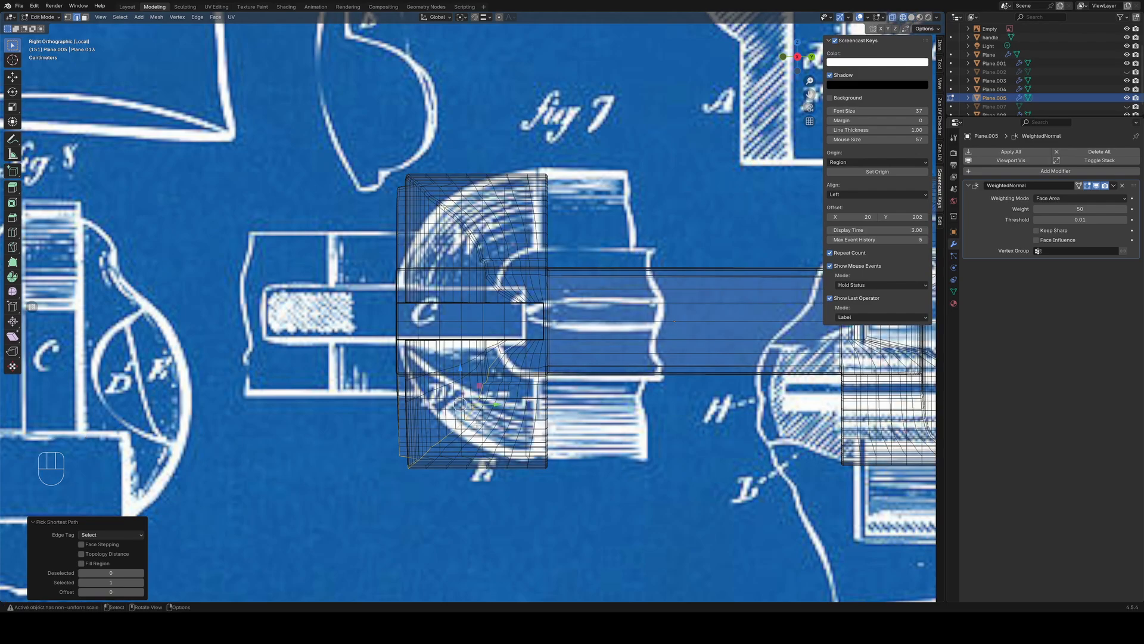
scroll(477, 424, "down", 4)
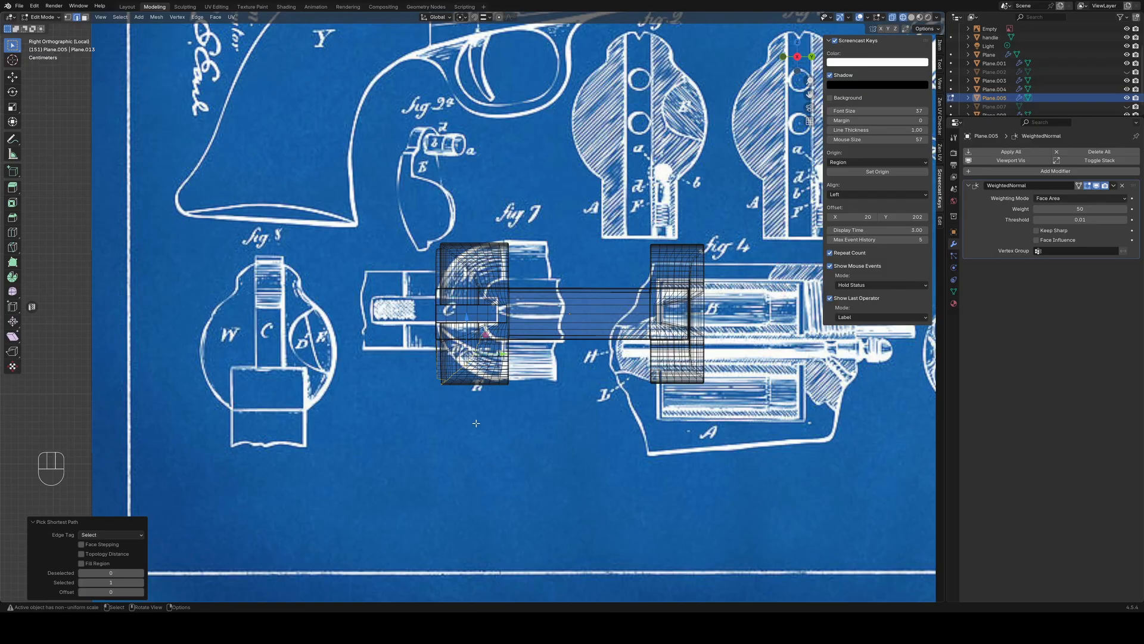
middle_click_drag(475, 414, 499, 379)
key("KP_1")
key("KP_3")
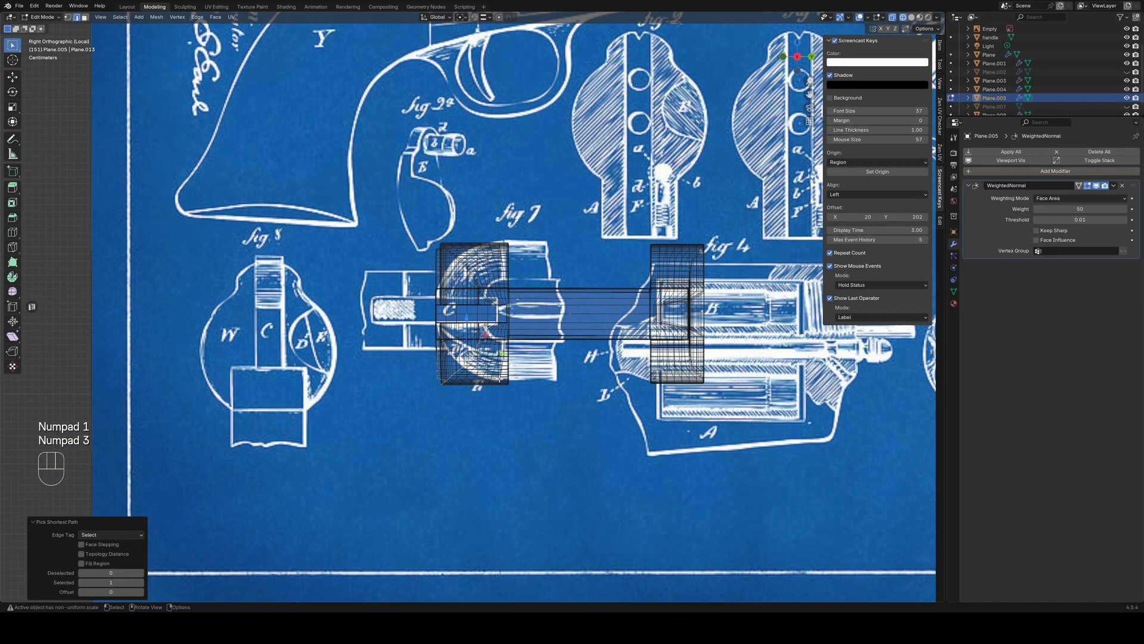
scroll(498, 369, "down", 3)
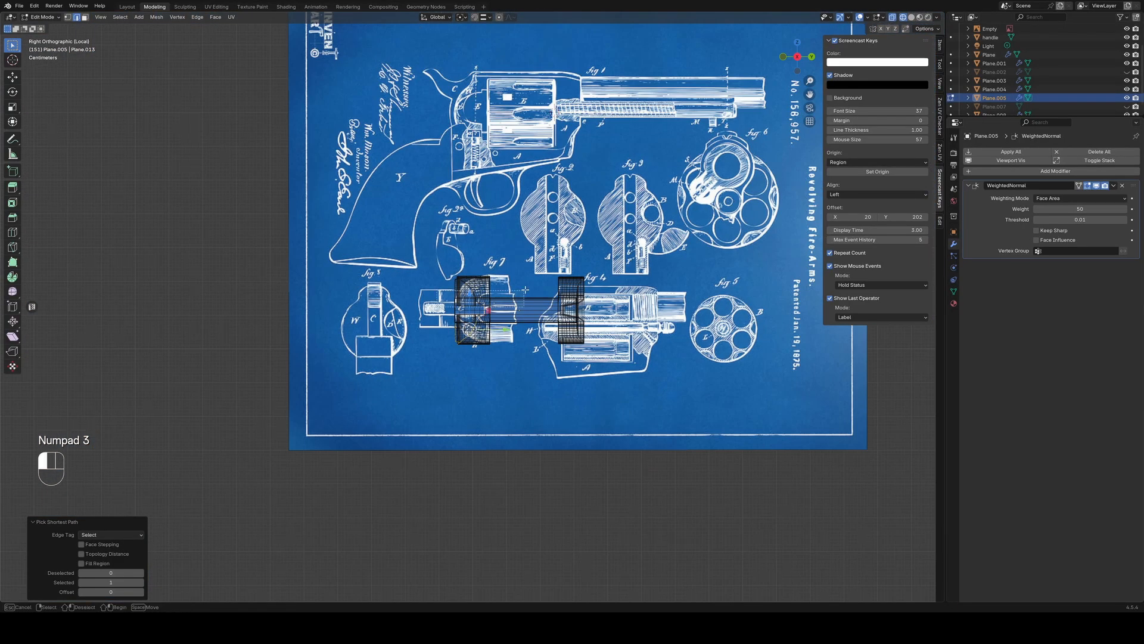
left_click_drag(438, 260, 611, 301)
scroll(634, 326, "up", 4)
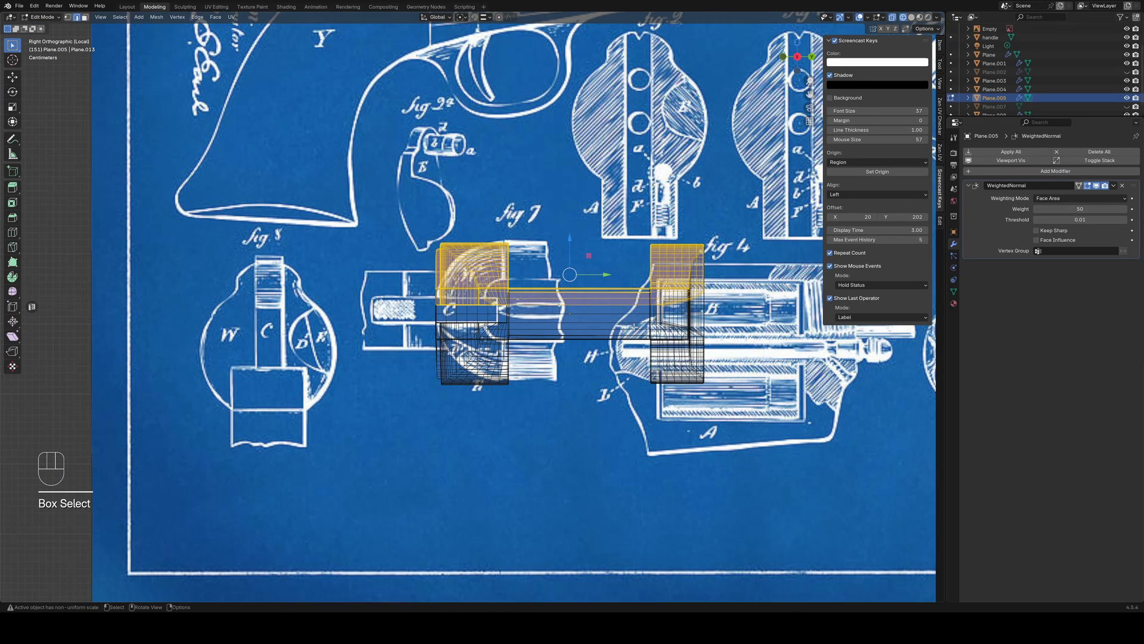
key("3")
left_click_drag(416, 311, 709, 238)
right_click(762, 307)
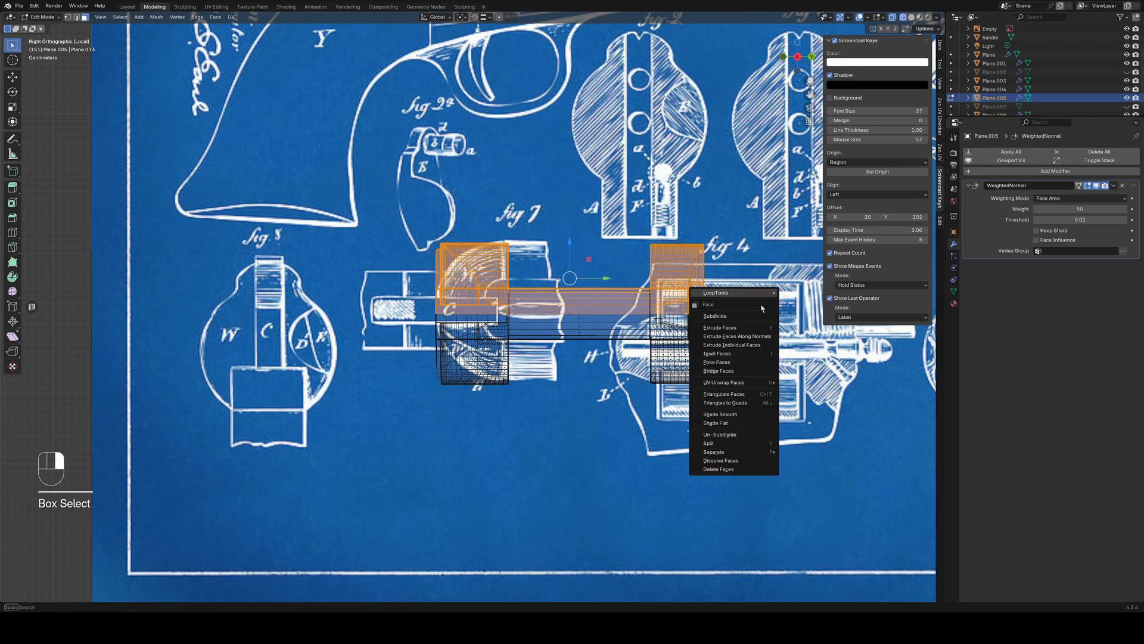
left_click(736, 469)
Restore solid shading on the remaining frame half and try to add a loop cut across the cylinder window's inner side wall
middle_click_drag(515, 397, 572, 438)
left_click(522, 249)
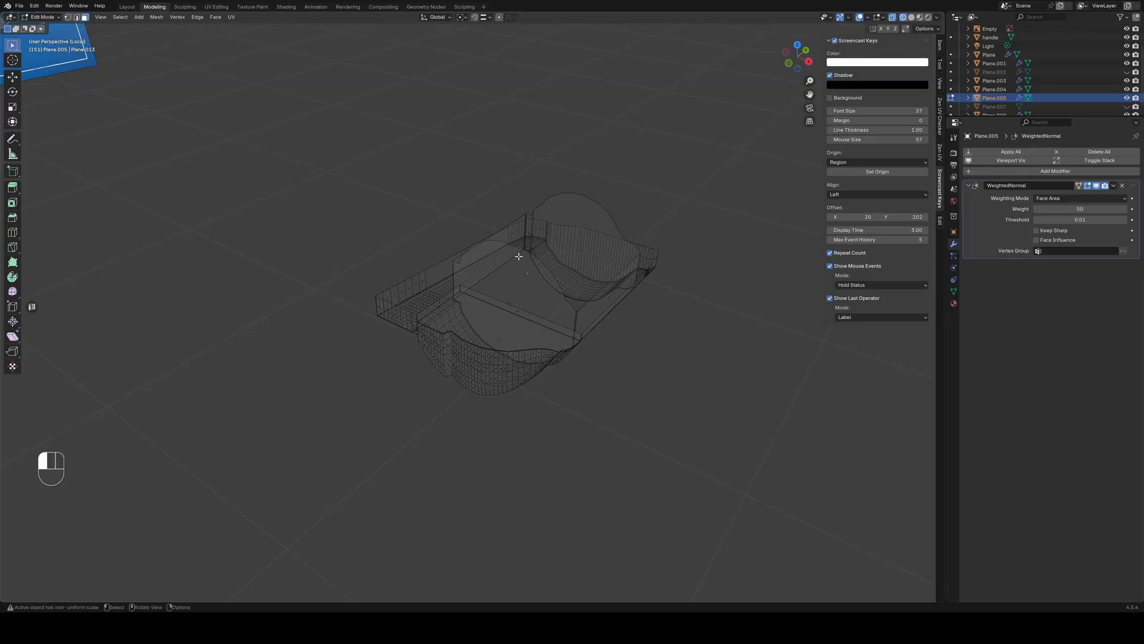
left_click(911, 18)
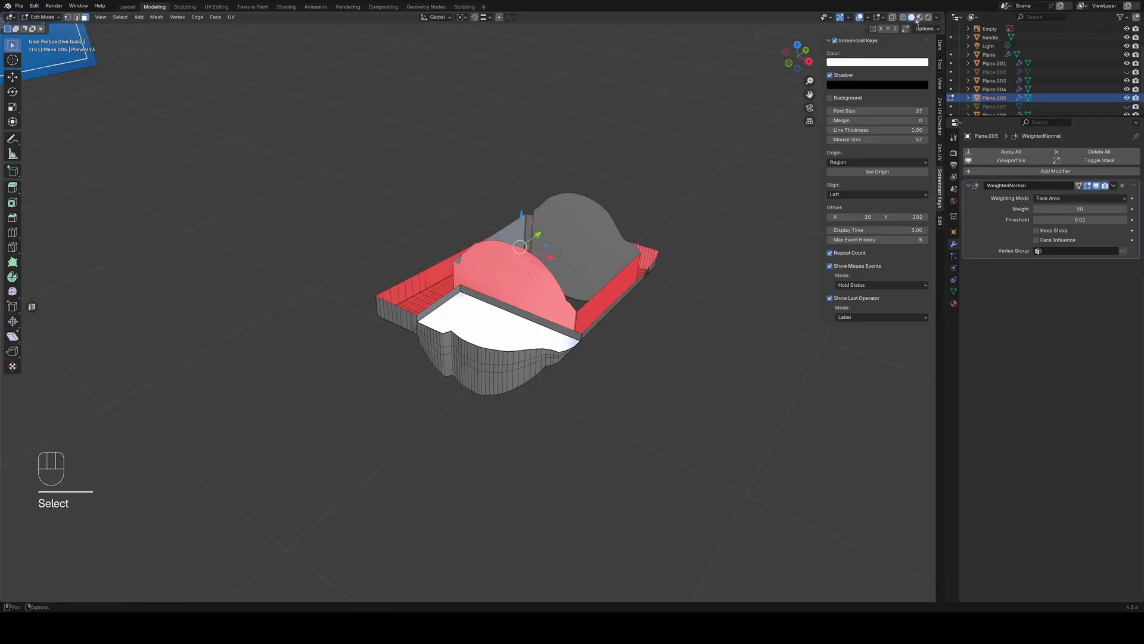
mouse_move(623, 397)
middle_mouse_down()
mouse_move(613, 365)
mouse_move(596, 381)
mouse_move(572, 357)
mouse_move(587, 334)
middle_mouse_up()
key("ctrl+r")
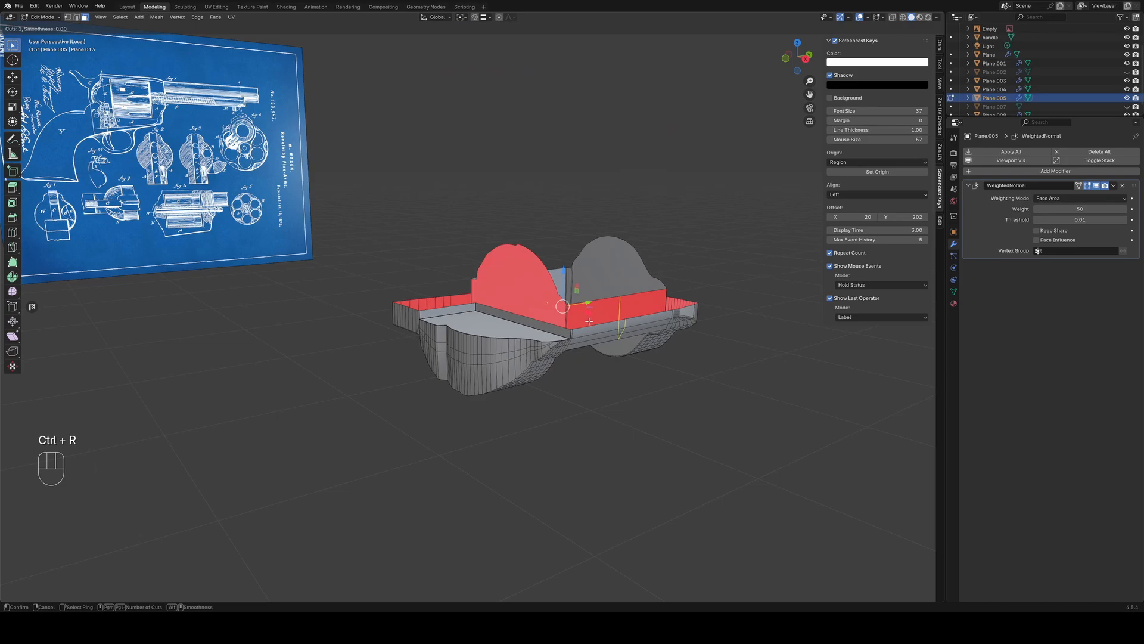
left_click(589, 322)
middle_click_drag(594, 391, 552, 388)
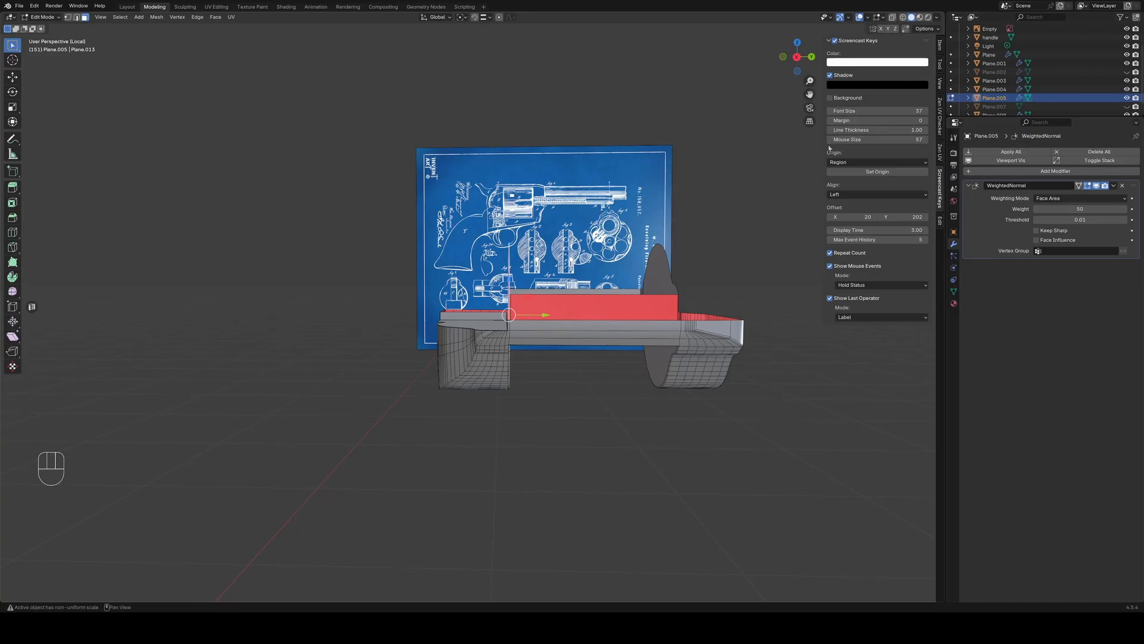
Try to box-select the leftover inner faces above the cut in wireframe
left_click(904, 17)
key("KP_3")
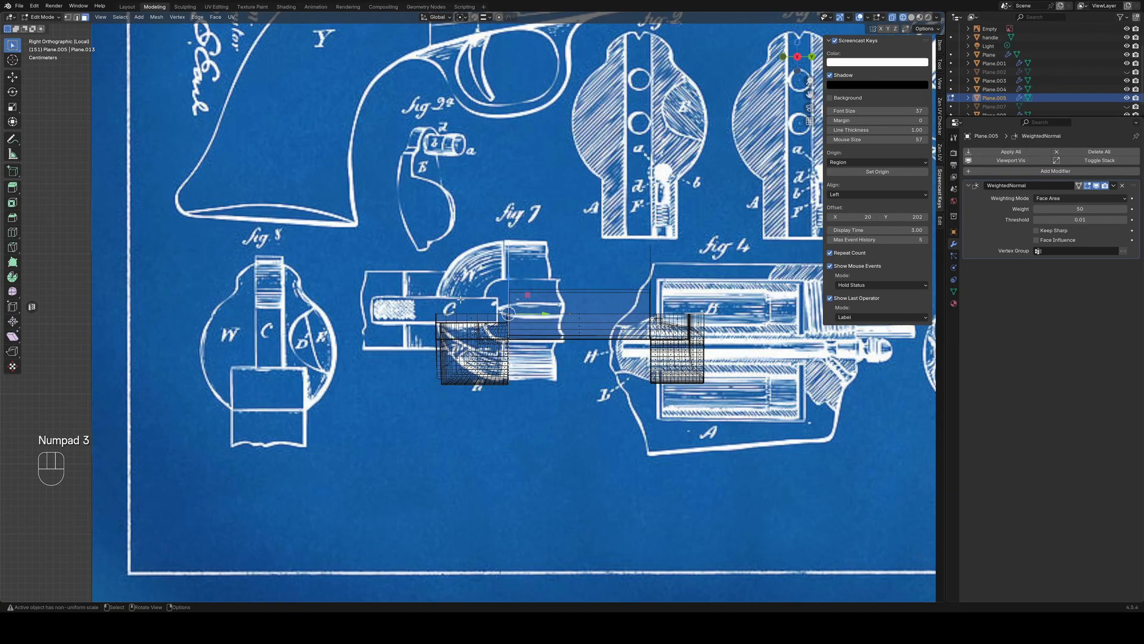
left_click_drag(460, 300, 600, 227)
scroll(551, 329, "down", 8)
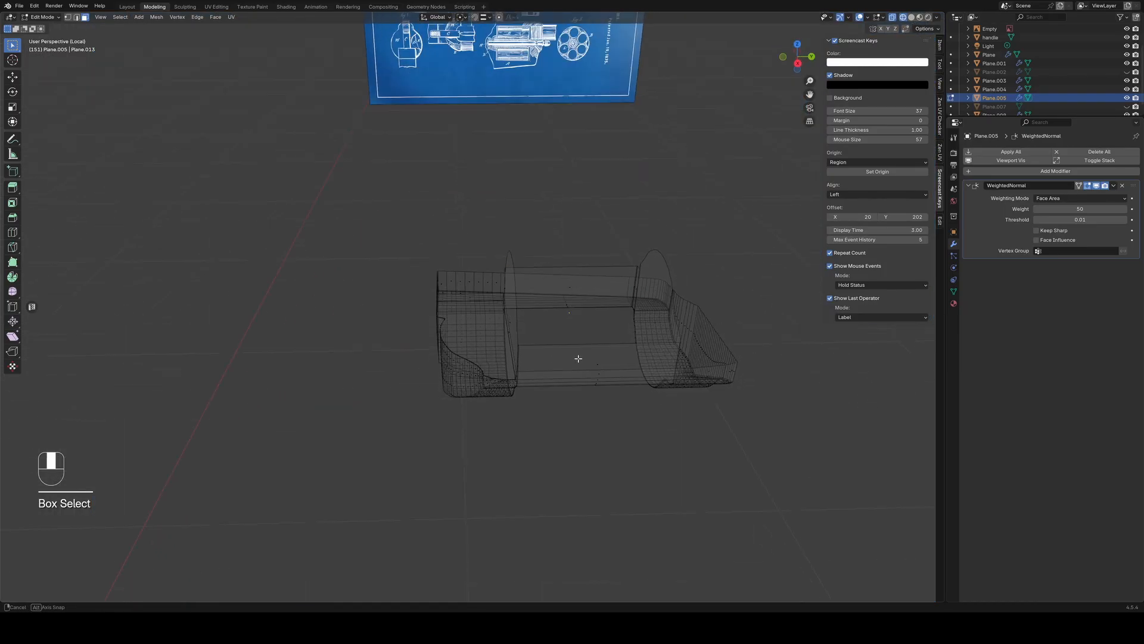
middle_click_drag(575, 355, 612, 327)
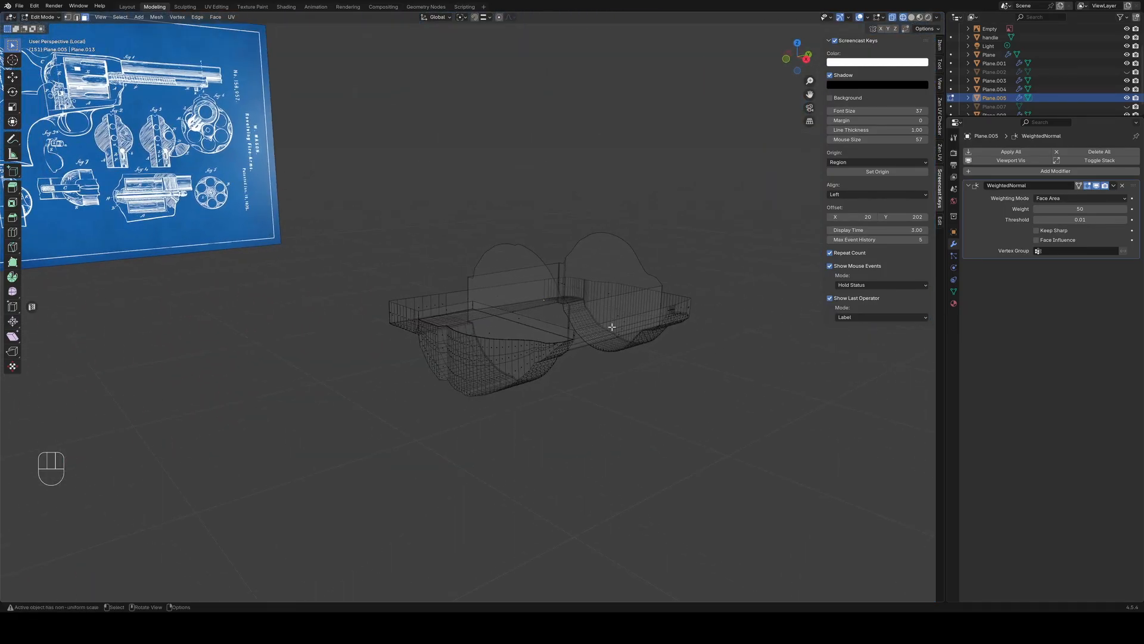
left_click_drag(560, 327, 601, 274, "shift")
middle_click_drag(596, 301, 544, 323)
left_click(560, 315)
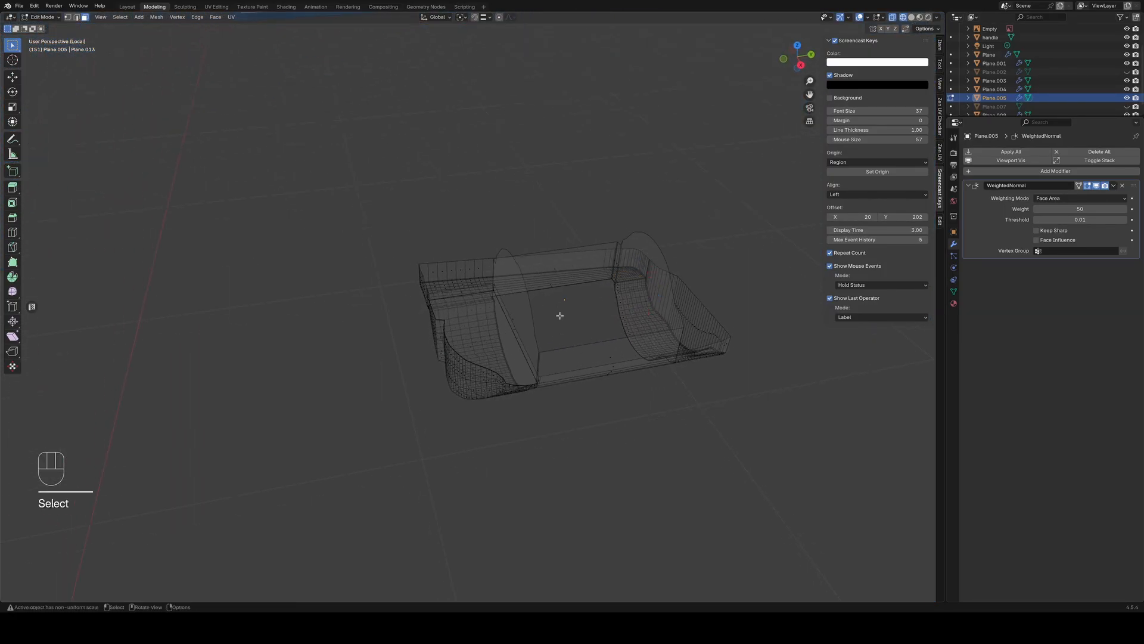
left_click(911, 17)
Select and delete the protruding inner faces of the cylinder window, including both rounded end walls and the side walls
scroll(587, 411, "up", 3)
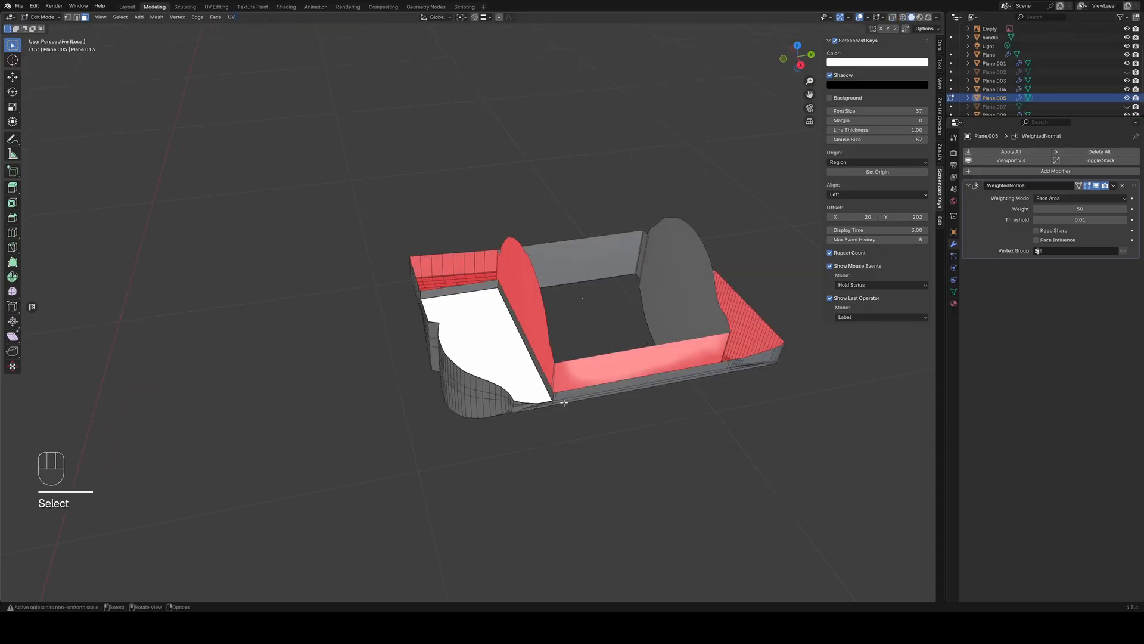
mouse_move(590, 417)
middle_mouse_down()
mouse_move(441, 440)
mouse_move(393, 376)
middle_mouse_up()
left_click_drag(316, 333, 290, 321)
middle_click_drag(262, 358, 398, 370)
left_click_drag(557, 292, 598, 315, "shift")
middle_click_drag(527, 397, 631, 258)
left_click_drag(619, 251, 646, 280, "shift")
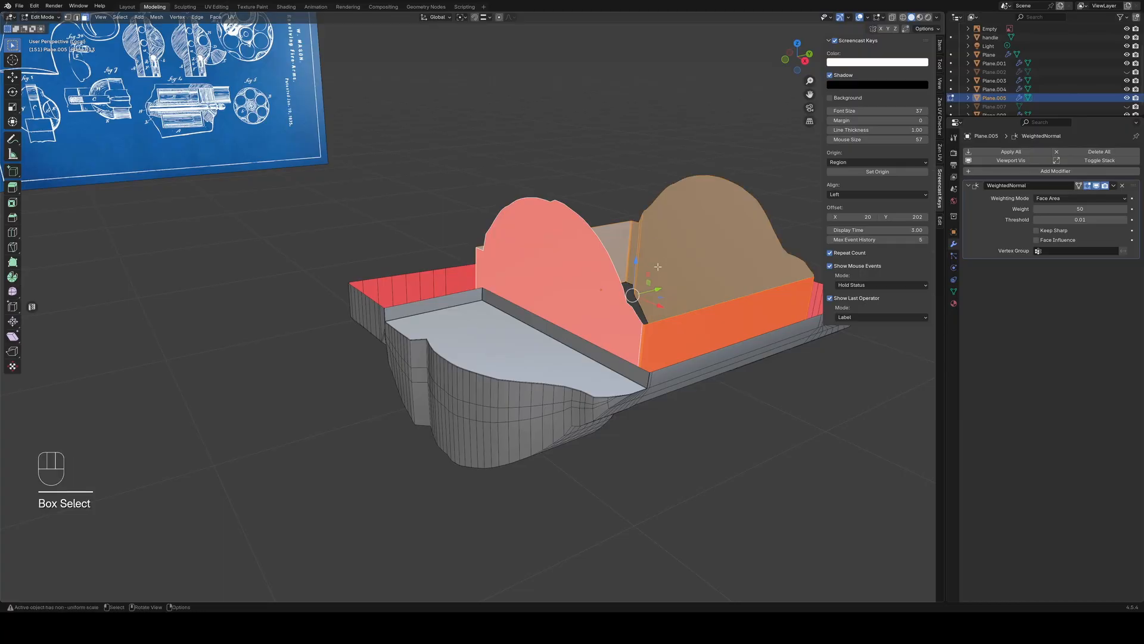
middle_click_drag(646, 280, 652, 226)
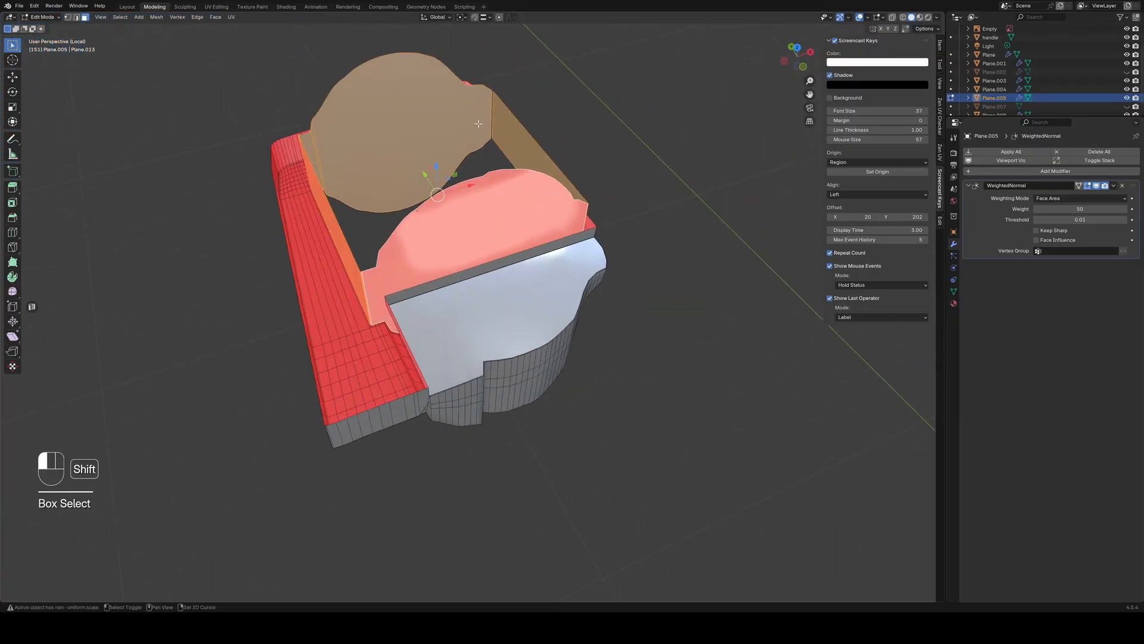
key("x")
left_click(668, 54)
Leave mesh editing and snap the 3D cursor to the selected frame half
middle_click_drag(713, 267, 577, 251)
scroll(577, 250, "down", 3)
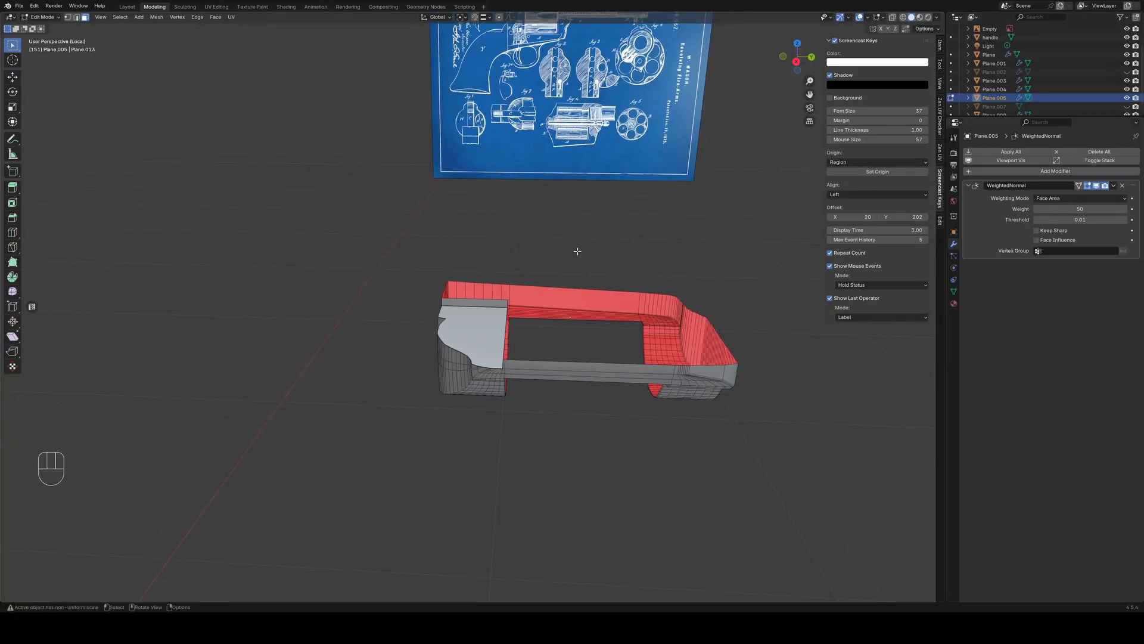
key("KP_3")
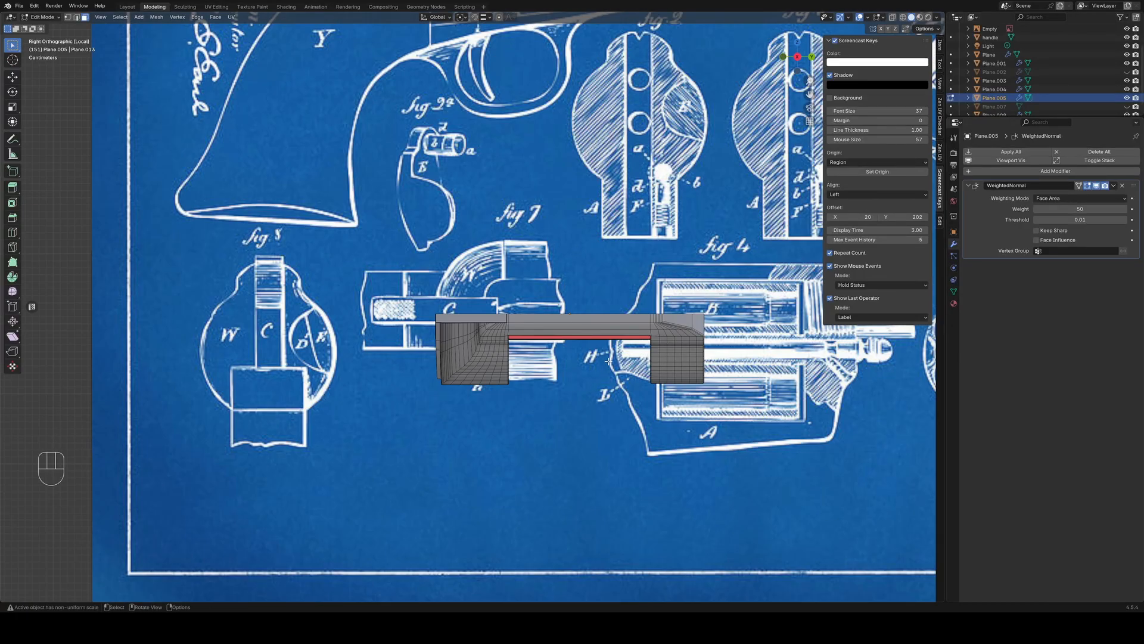
key("Tab")
key("shift+s")
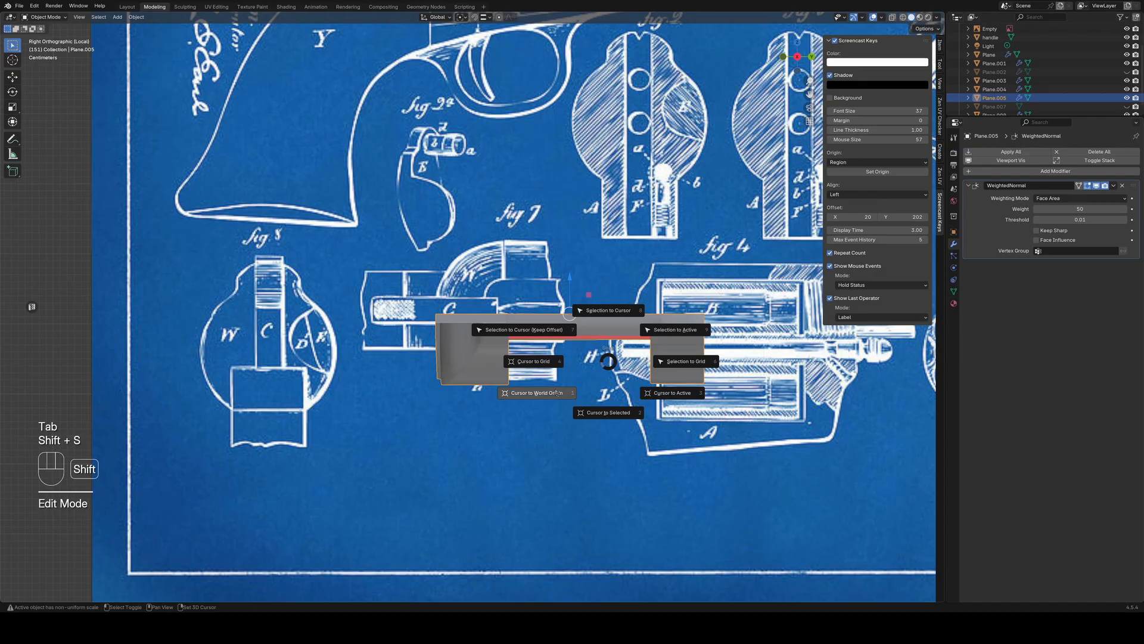
left_click(601, 414)
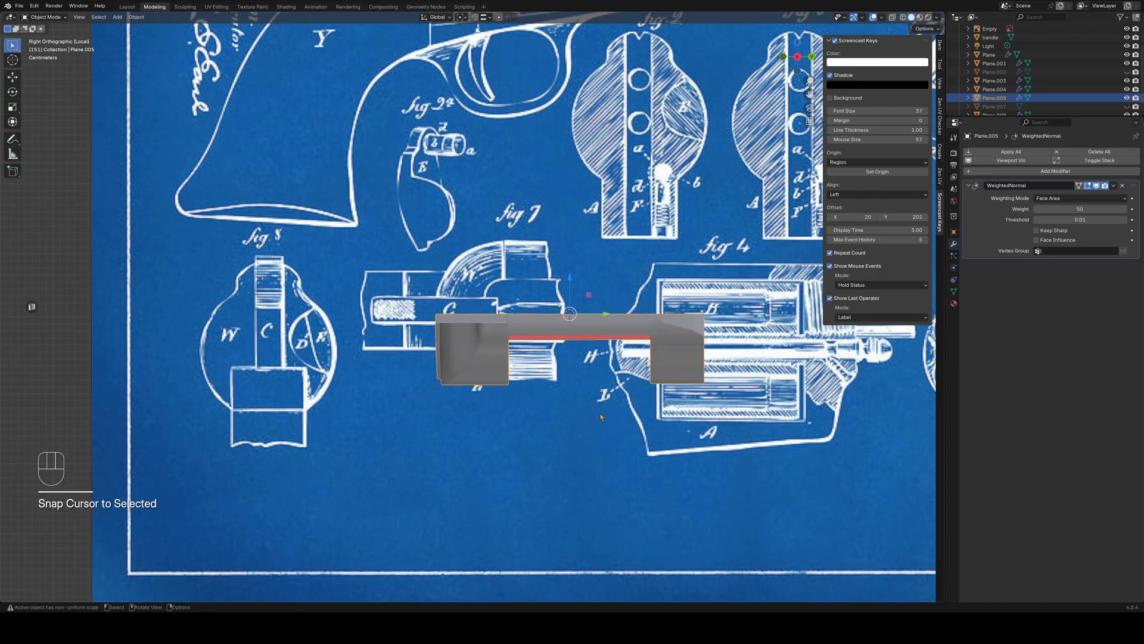
Add a Mirror modifier to the frame half to restore the deleted side
left_click(1030, 172)
mouse_move(1013, 213)
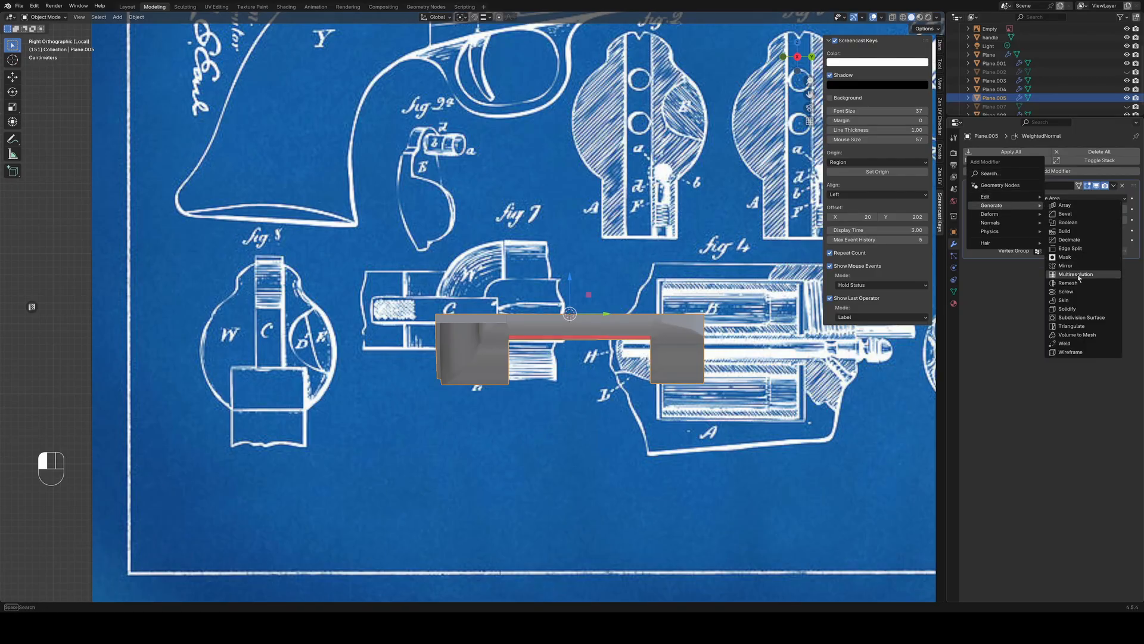
left_click(1077, 269)
Examine the mirrored frame from several angles and compare its rear outline with fig. 7 in the wireframe right view
middle_click_drag(460, 209, 438, 404)
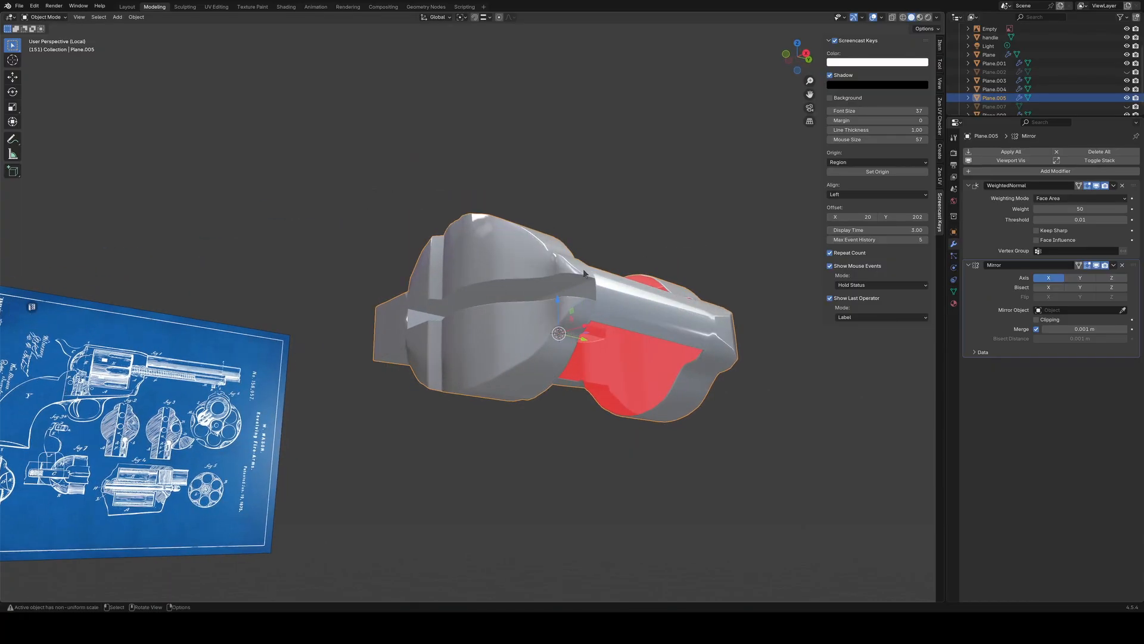
key("KP_7")
key("KP_3")
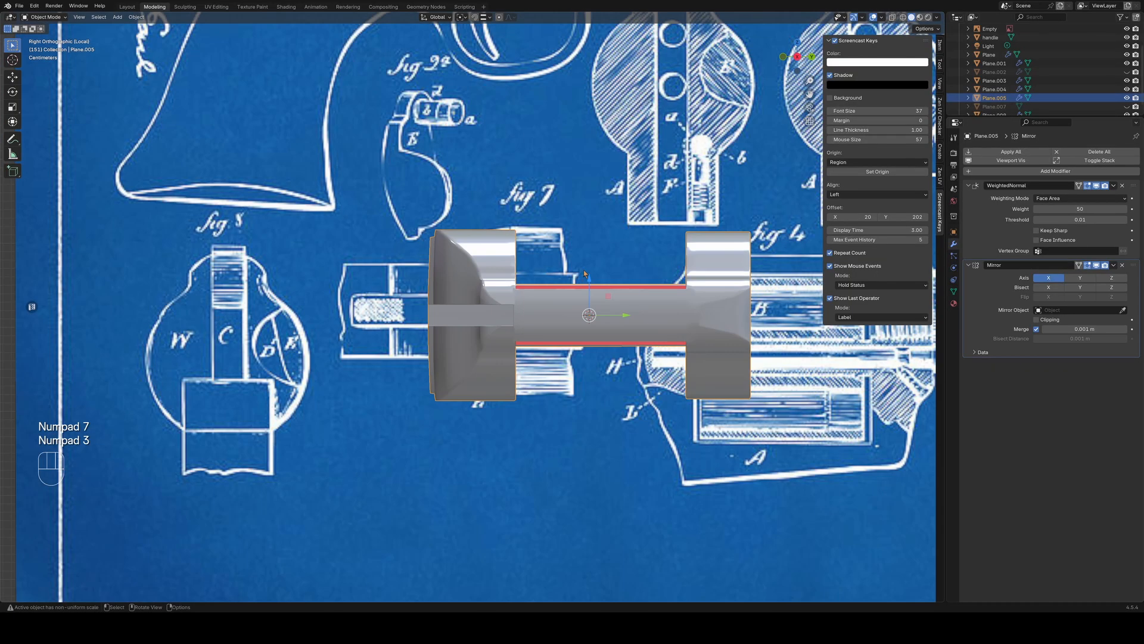
left_click(902, 17)
scroll(406, 181, "up", 3)
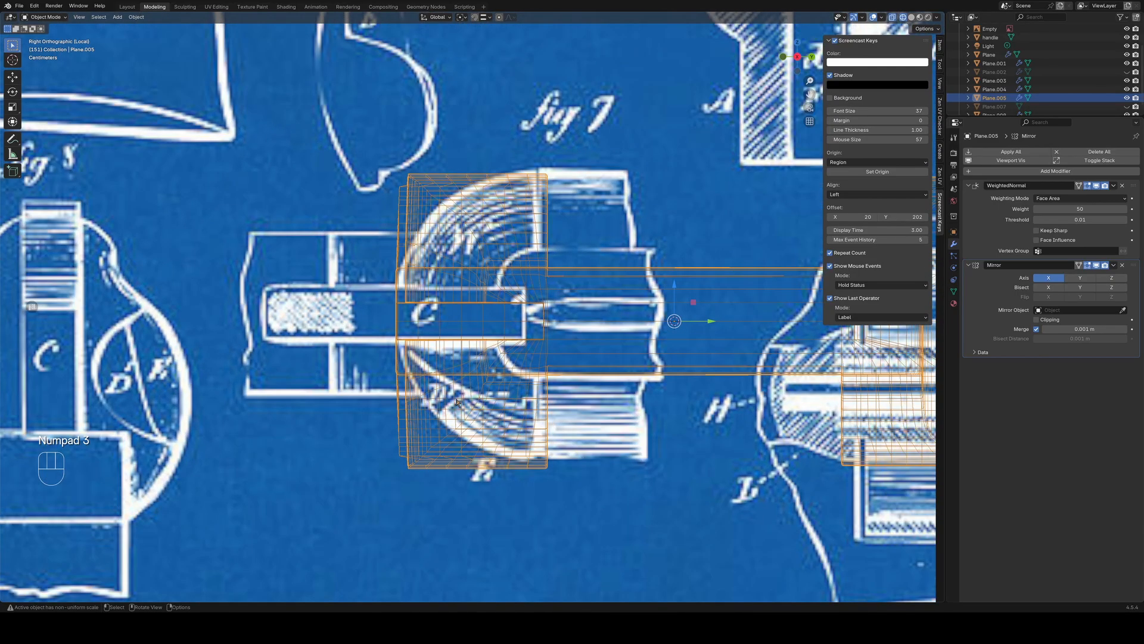
middle_click_drag(404, 181, 422, 161)
middle_click_drag(498, 210, 485, 326)
left_click(707, 525)
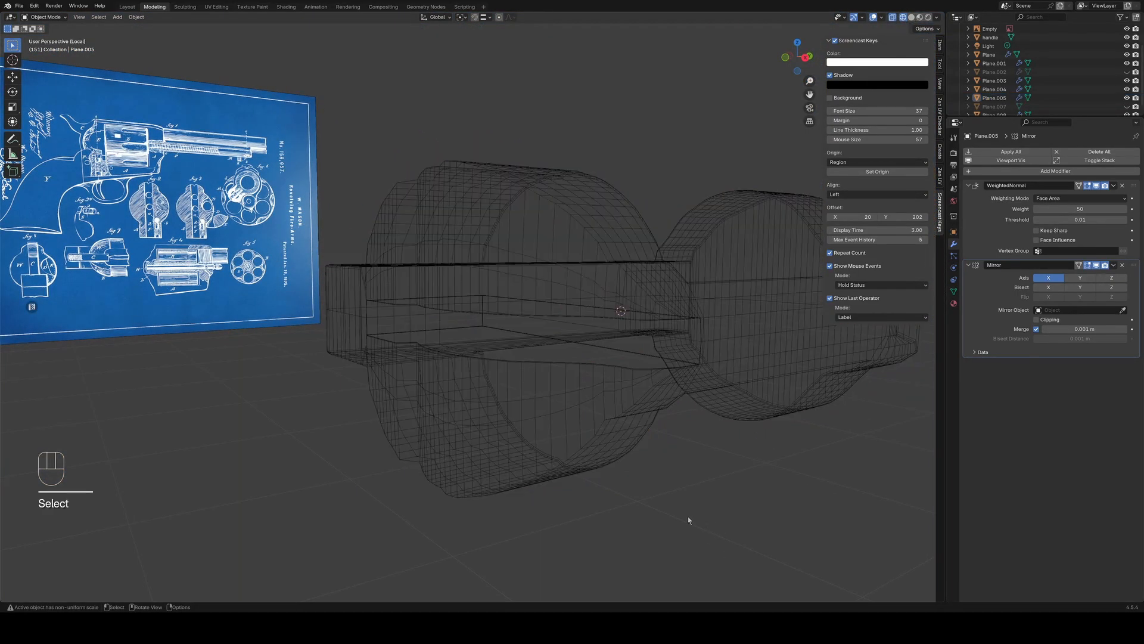
middle_click_drag(685, 517, 639, 468)
left_click(911, 18)
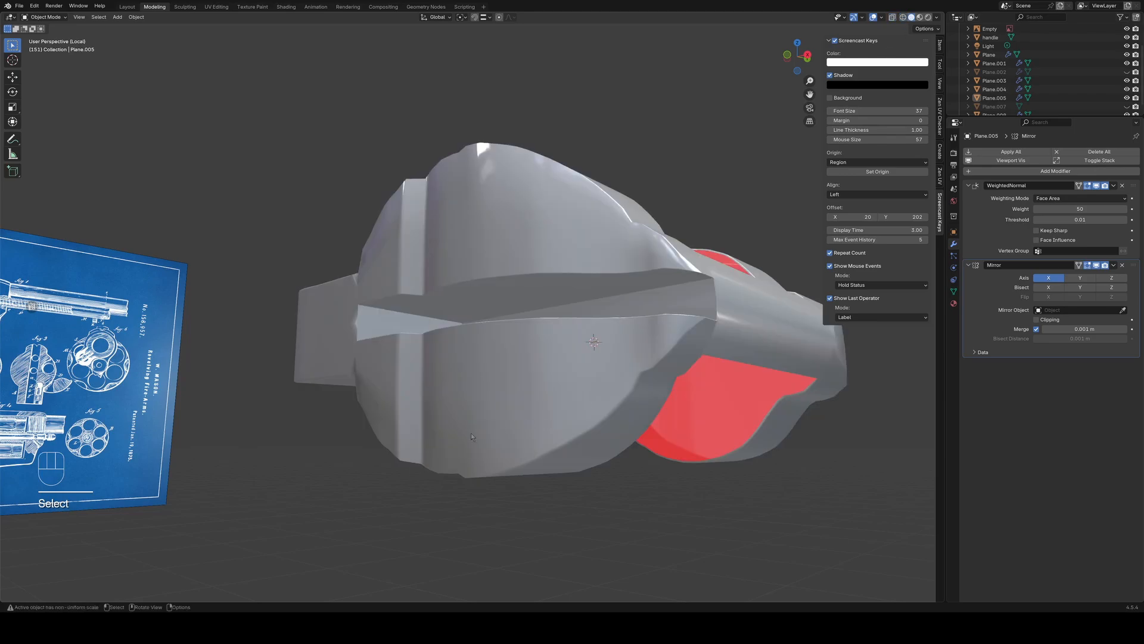
Select the outer rear corner edge path on the editable half and slide it inward by a factor of about -0.697, checking against fig. 7
mouse_move(470, 433)
middle_mouse_down()
mouse_move(438, 427)
mouse_move(464, 400)
middle_mouse_up()
key("Tab")
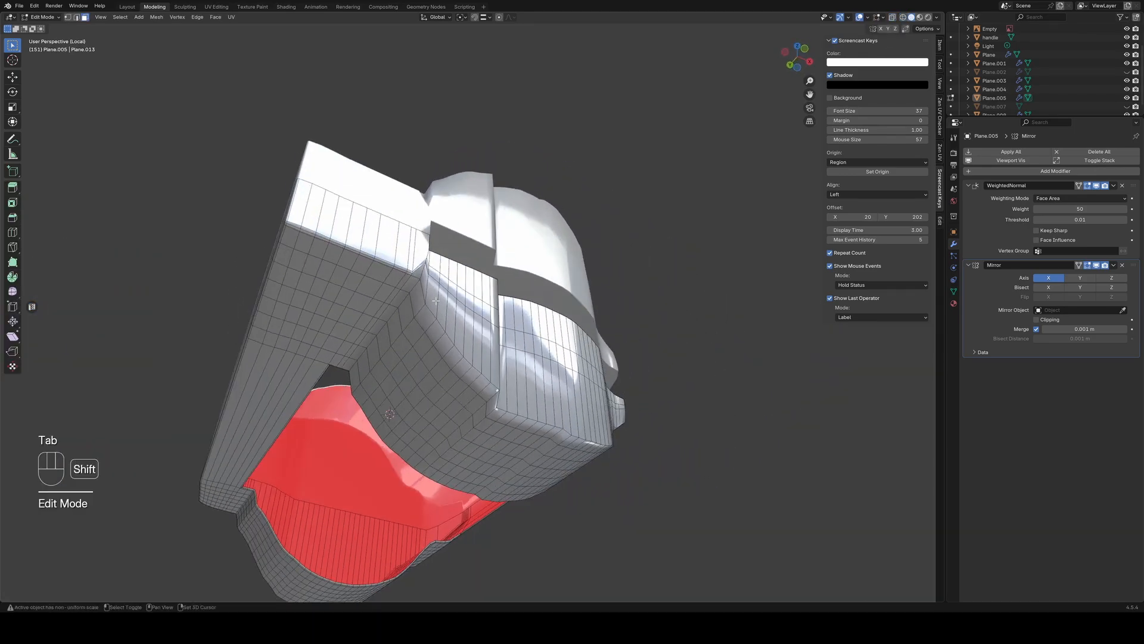
left_click(422, 289)
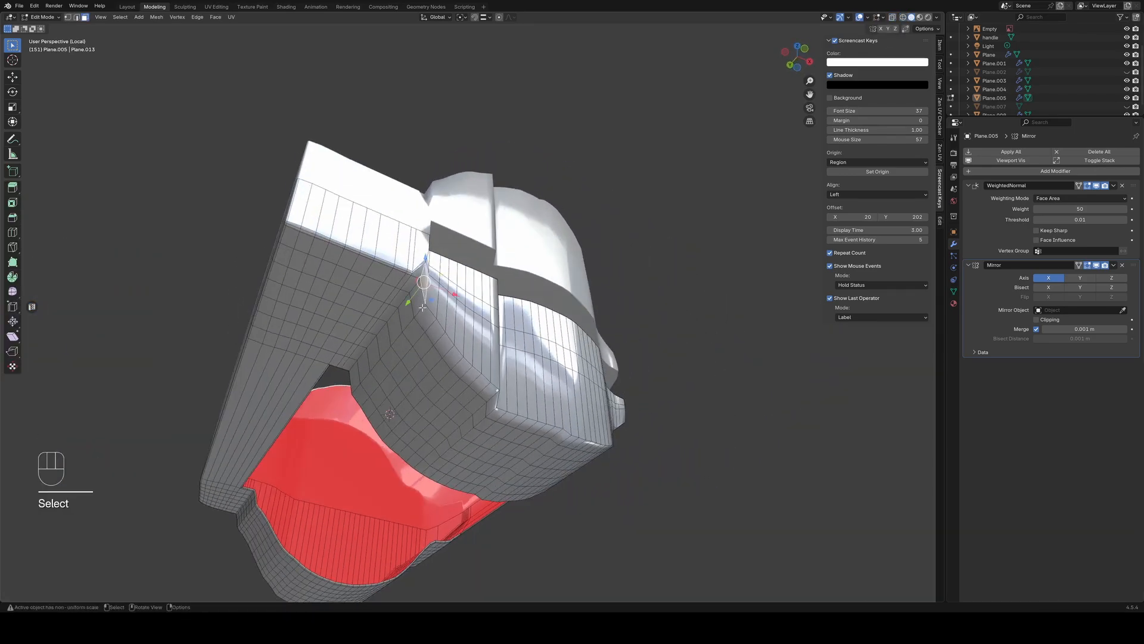
left_click(421, 292)
middle_click_drag(422, 291, 289, 314)
left_click(615, 337, "ctrl")
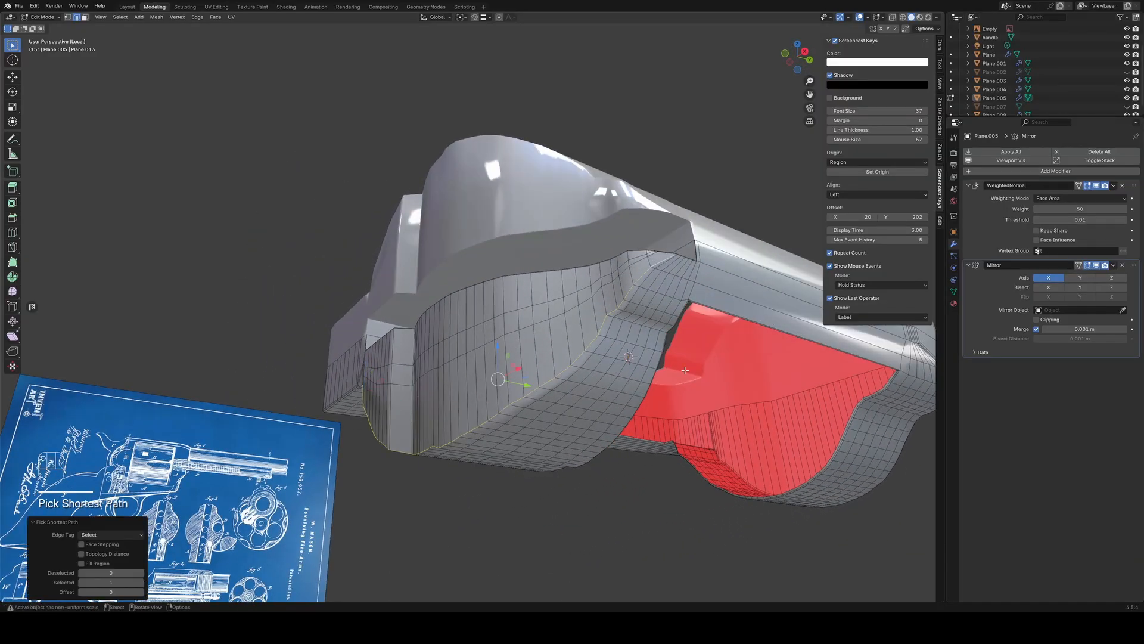
key("g")
key("g")
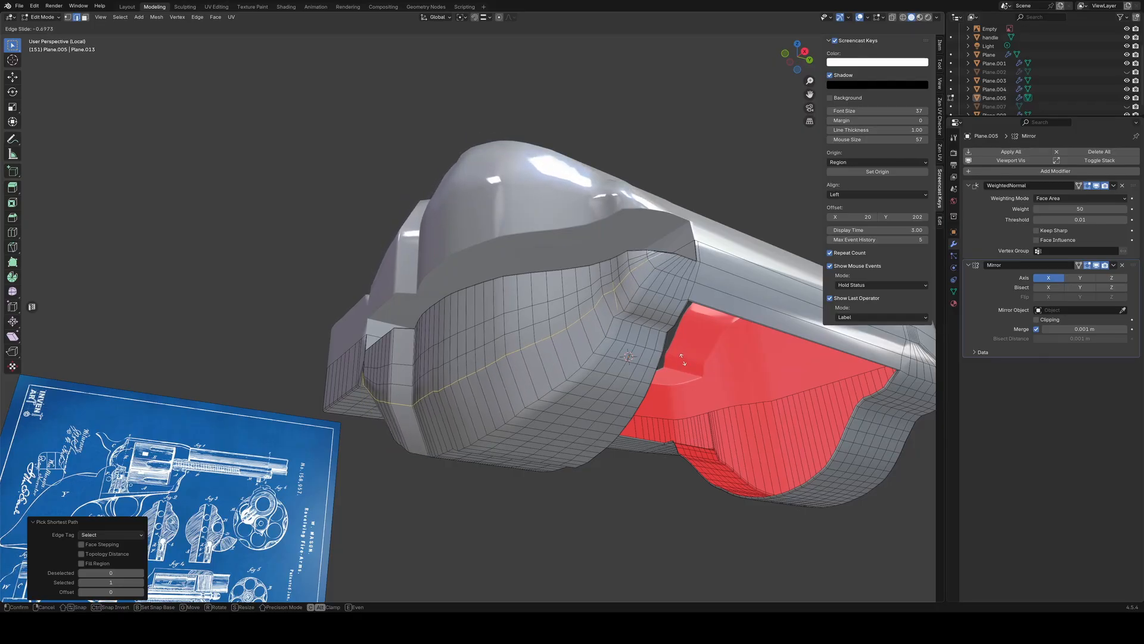
left_click(682, 358)
key("KP_3")
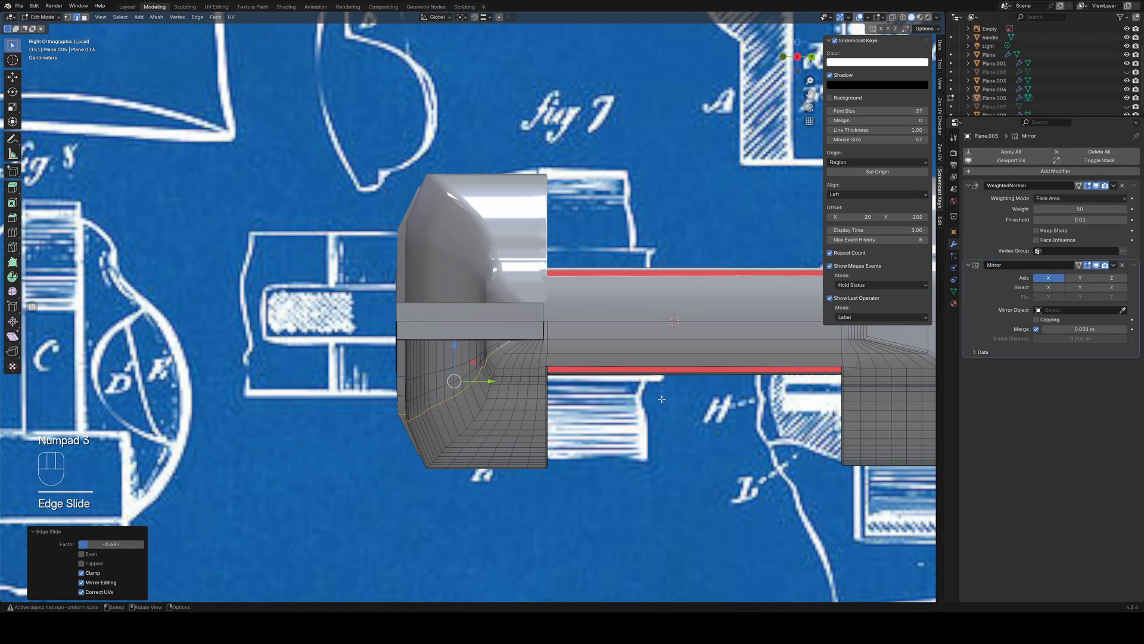
key("shift+z")
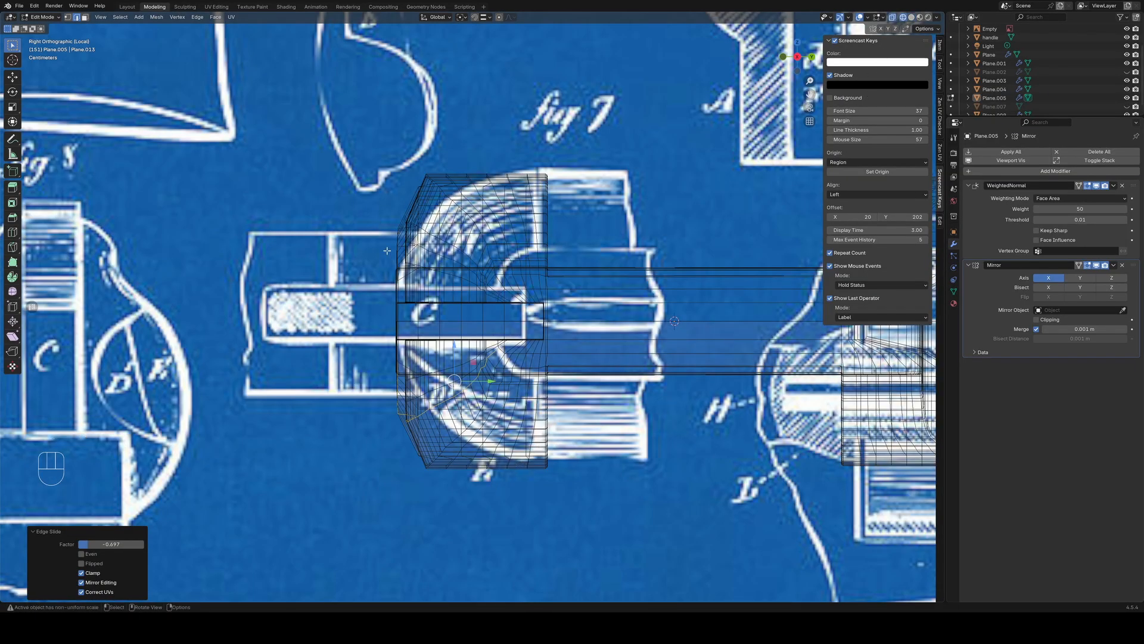
left_click(913, 18)
Select the neighbouring edge path along the rear bevel and slide it by a factor of about 0.44 to round the profile
middle_click_drag(504, 365, 570, 369)
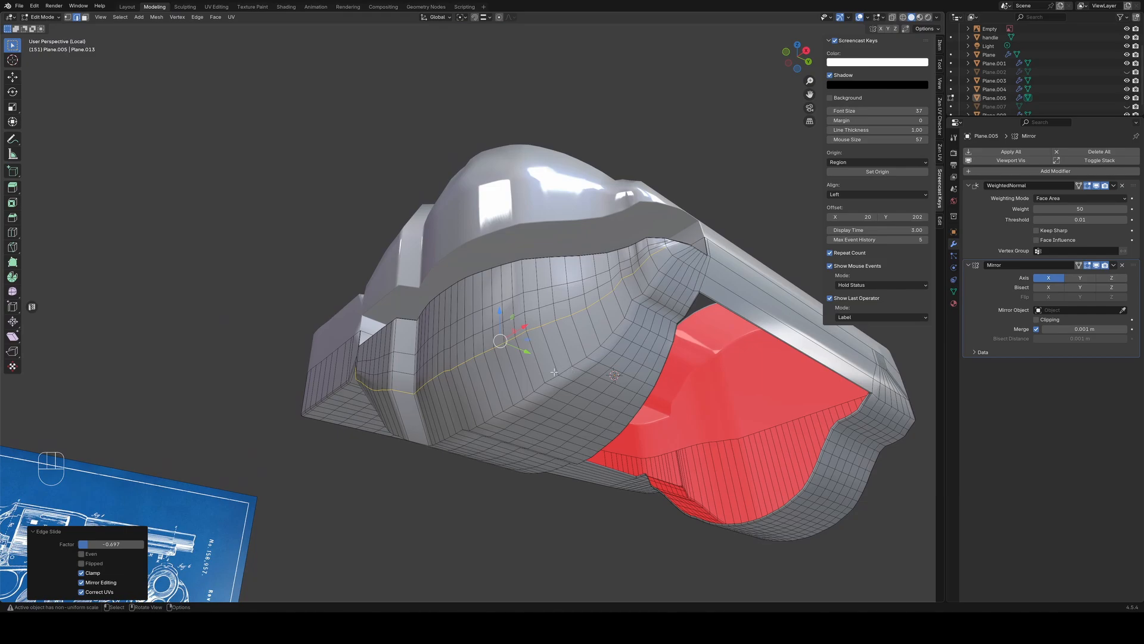
left_click(564, 371)
middle_click_drag(564, 371, 510, 353)
left_click(416, 296, "ctrl")
left_click(637, 209, "ctrl")
key("g")
key("g")
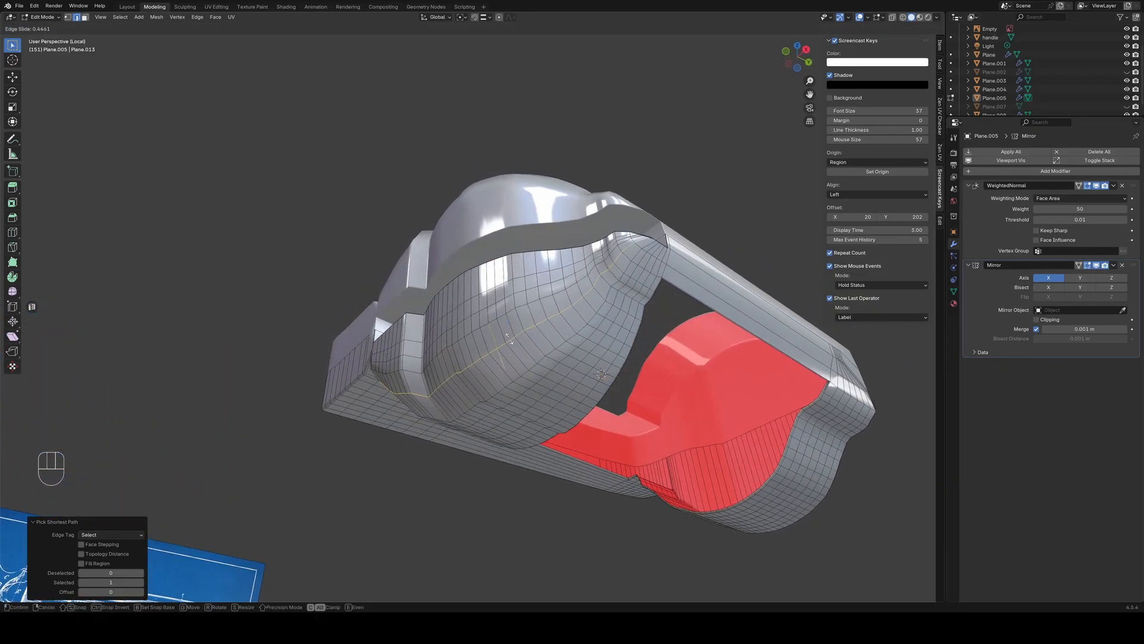
left_click(509, 338)
Select another edge path across the rear section up to the top strap and edge-slide it to smooth the rounded contour
middle_click_drag(510, 338, 484, 329)
left_click(406, 304, "ctrl")
left_click(629, 267, "ctrl")
scroll(546, 394, "up", 6)
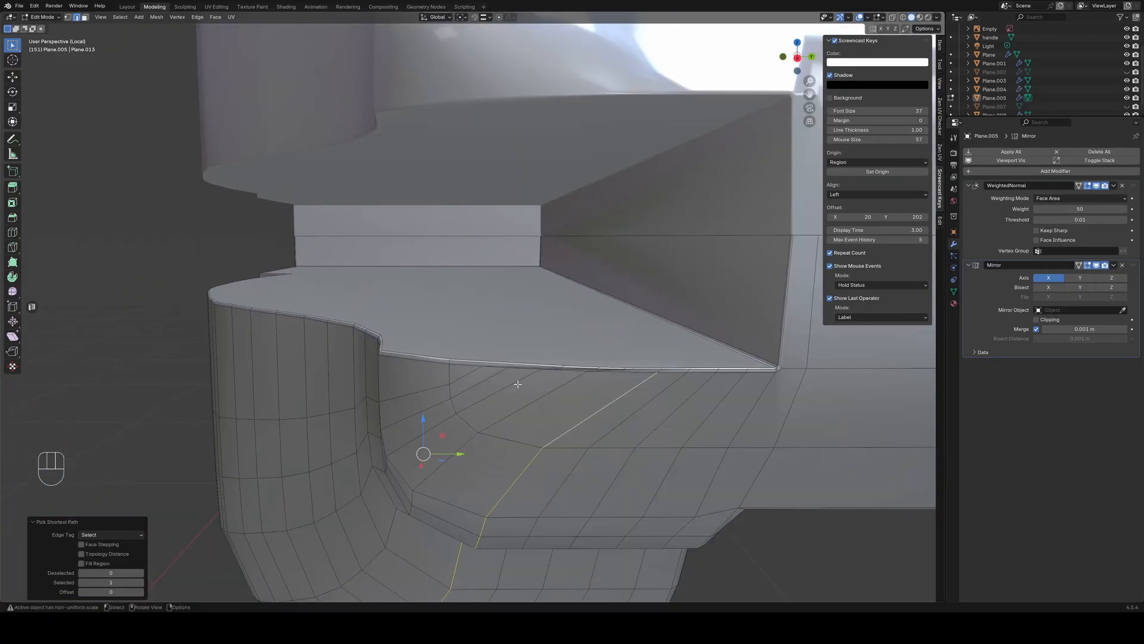
scroll(516, 383, "down", 7)
middle_click_drag(516, 384, 686, 400)
key("g")
key("g")
left_click(582, 361)
Try to rotate the frame together with the blueprint by -90 degrees about the Y axis in object mode
key("a")
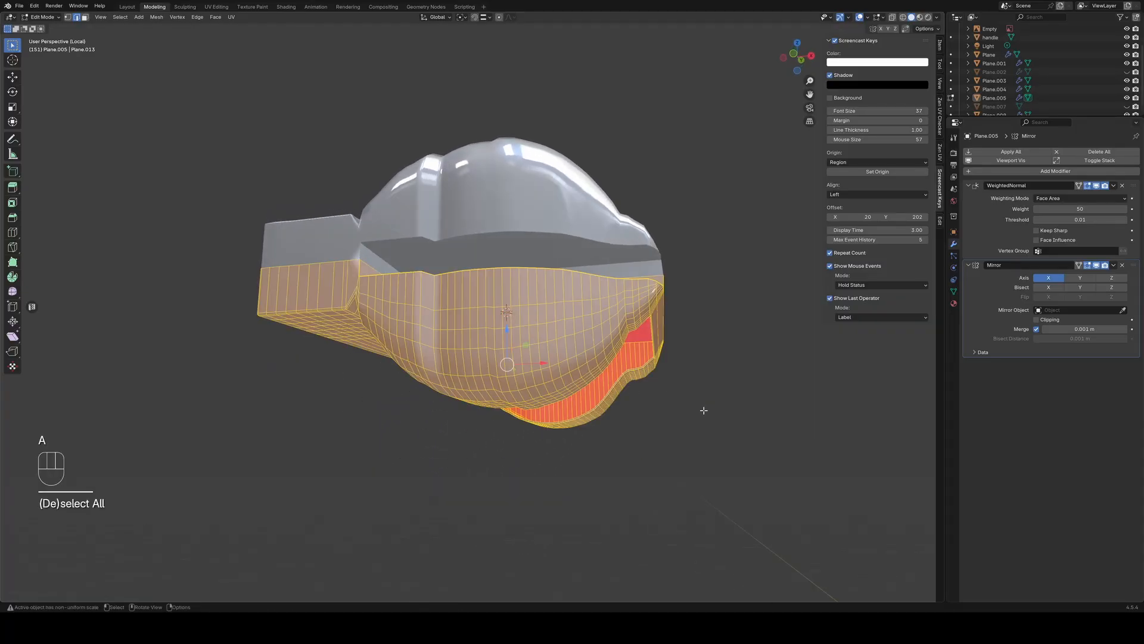
key("Tab")
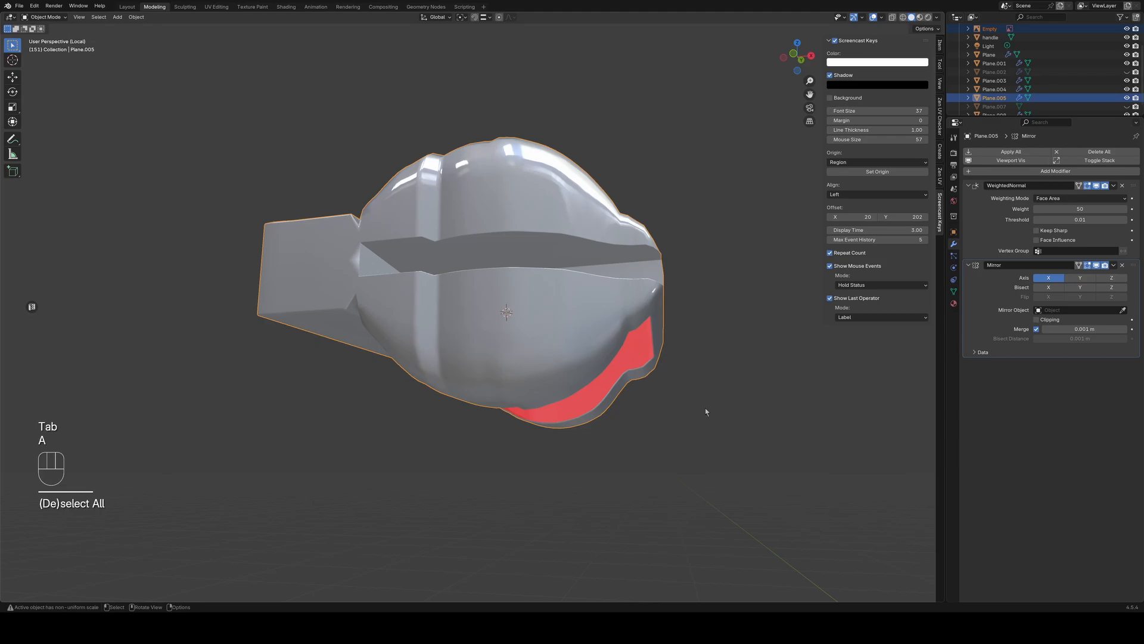
key("KP_3")
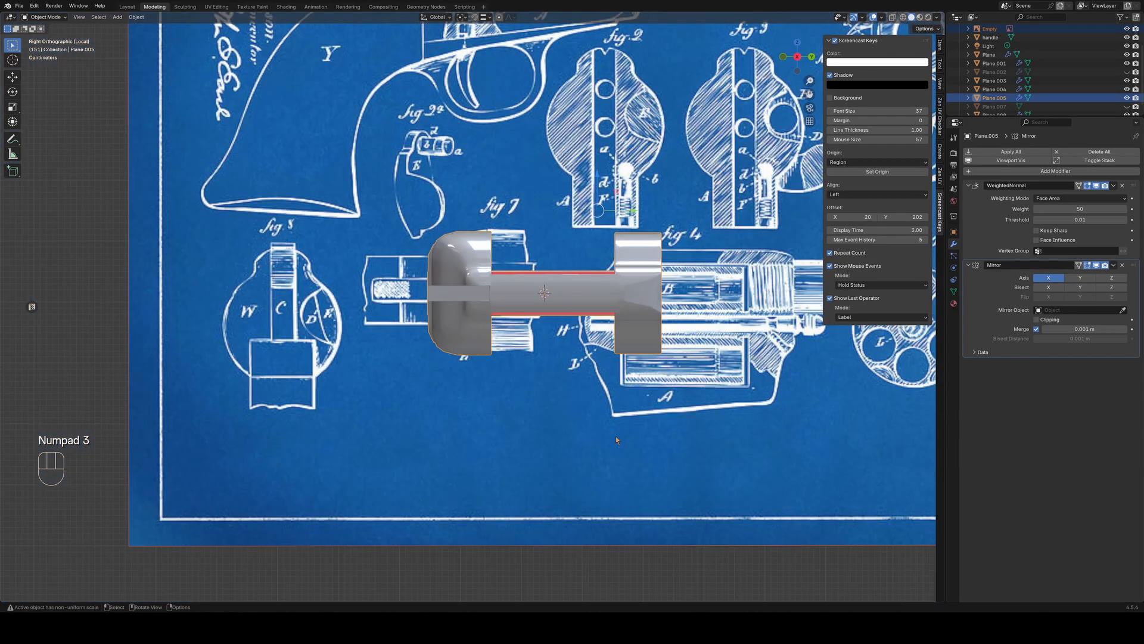
key("r")
key("y")
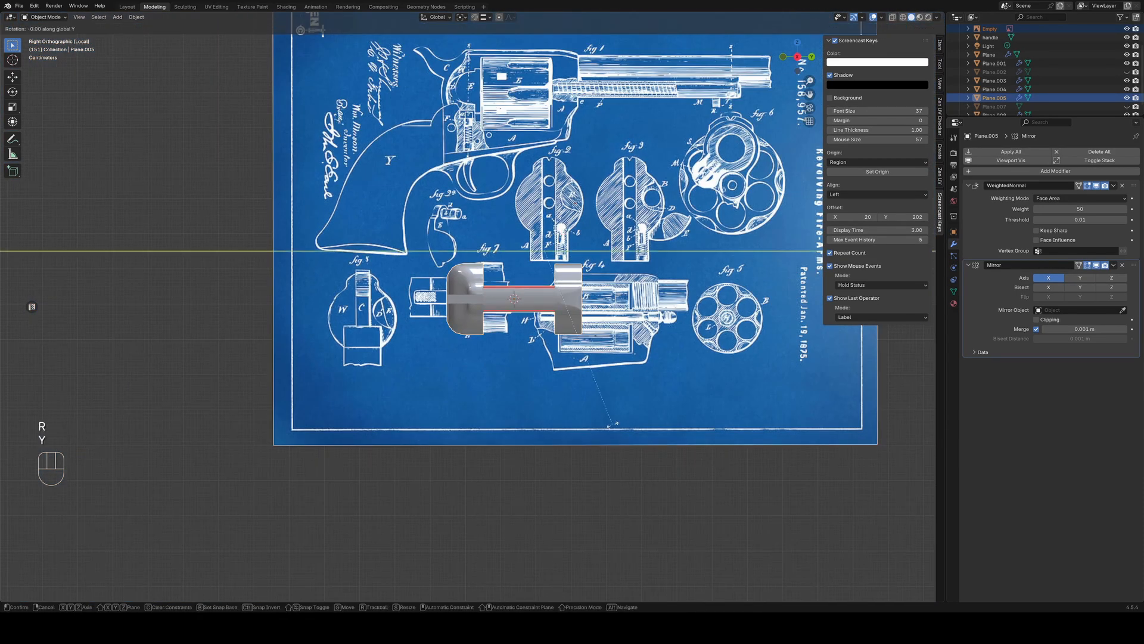
key("KP_9")
key("KP_0")
left_click(613, 424)
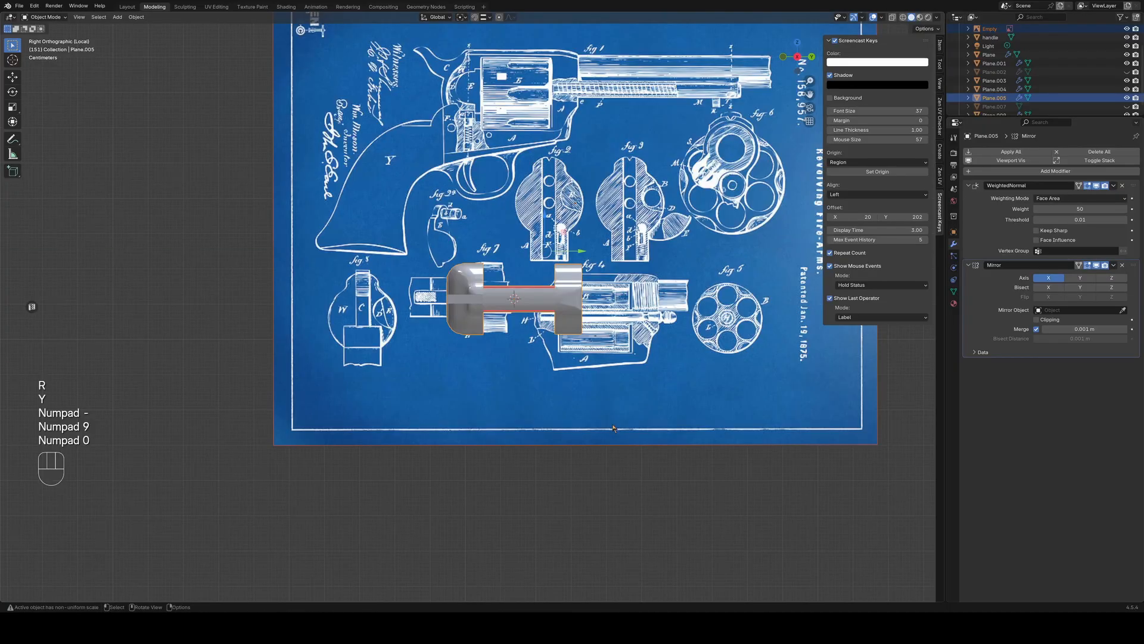
Select only the frame, without the blueprint, and rotate it -90 degrees about the Y axis
left_click(572, 317)
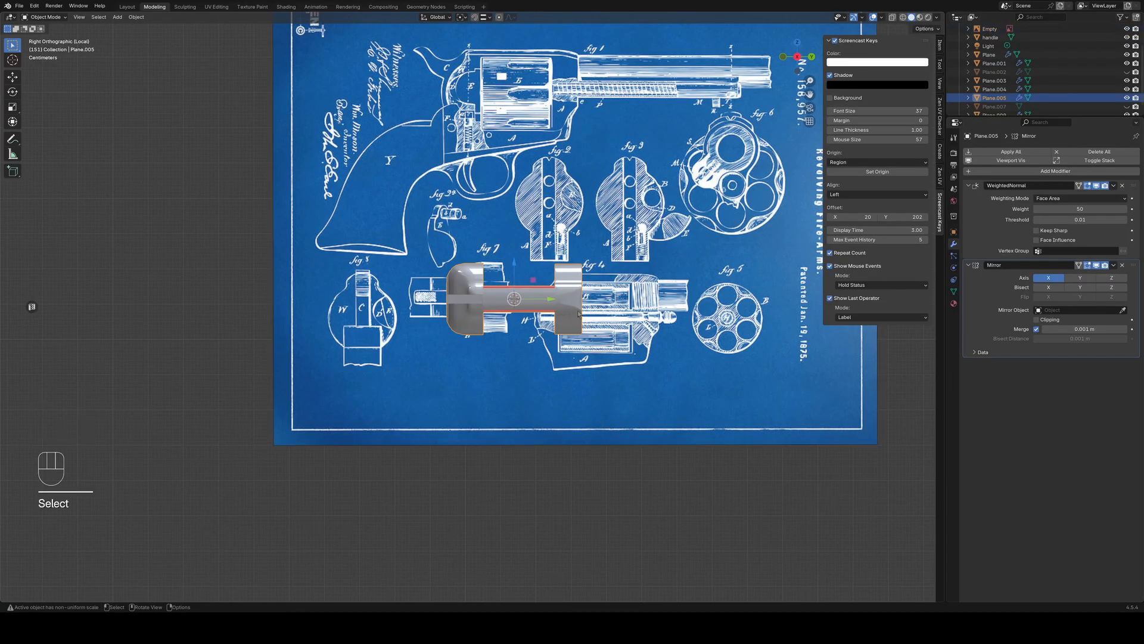
key("r")
key("y")
key("KP_Subtract")
key("KP_9")
key("KP_0")
key("KP_Enter")
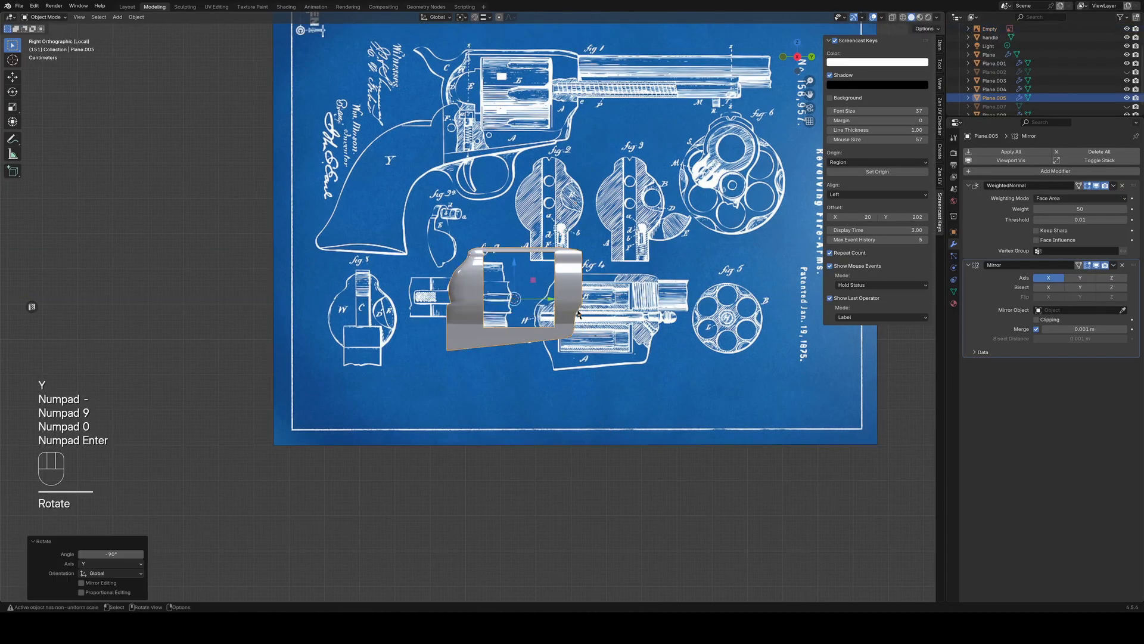
Switch the frame to mesh editing and clear the whole selection
middle_click_drag(584, 401, 516, 369)
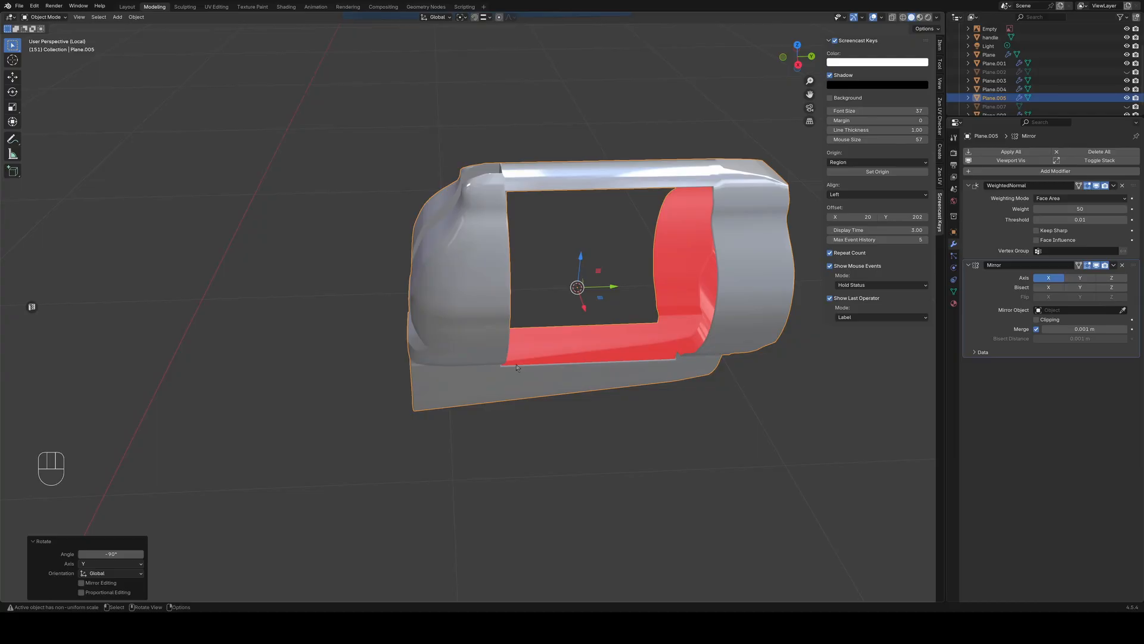
middle_click_drag(530, 351, 533, 356)
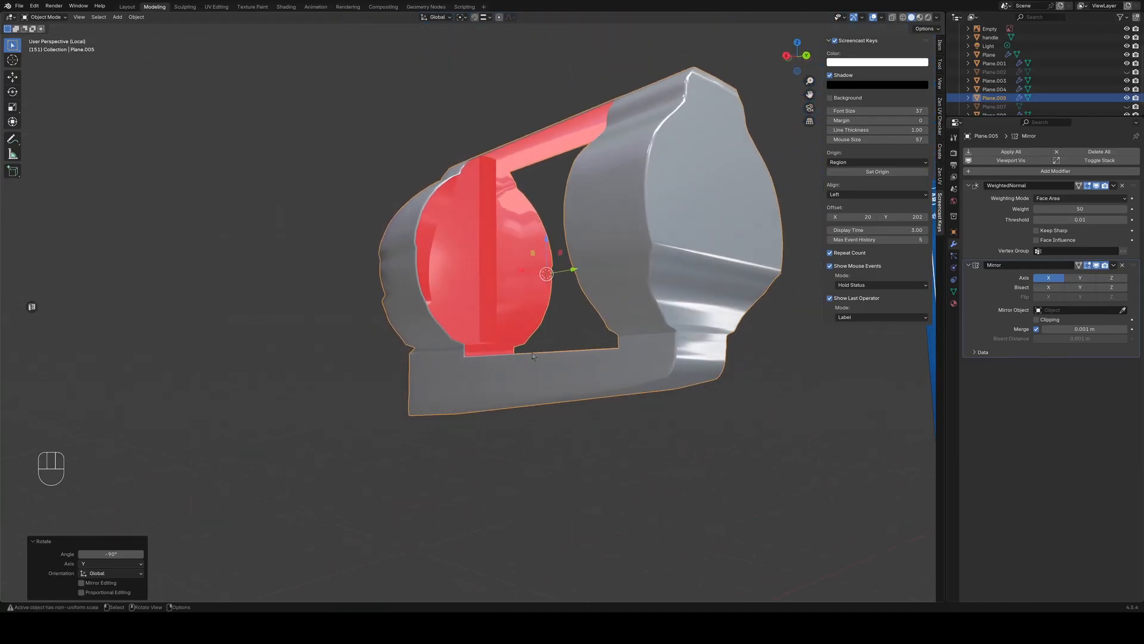
middle_click_drag(639, 310, 539, 300)
scroll(603, 340, "up", 4)
key("Tab")
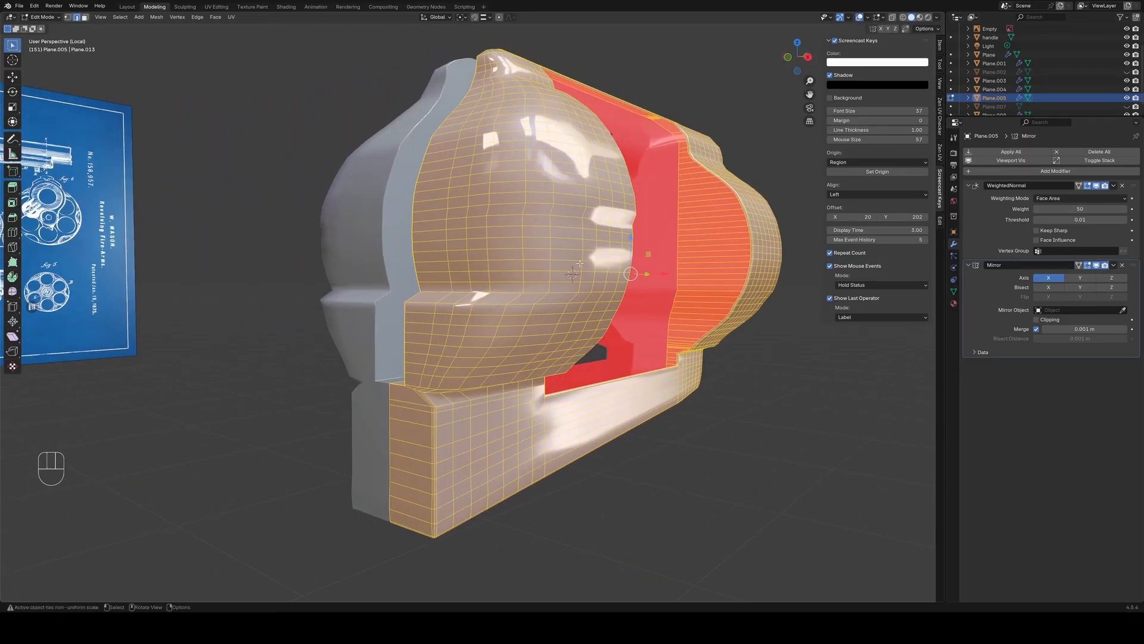
left_click(852, 435)
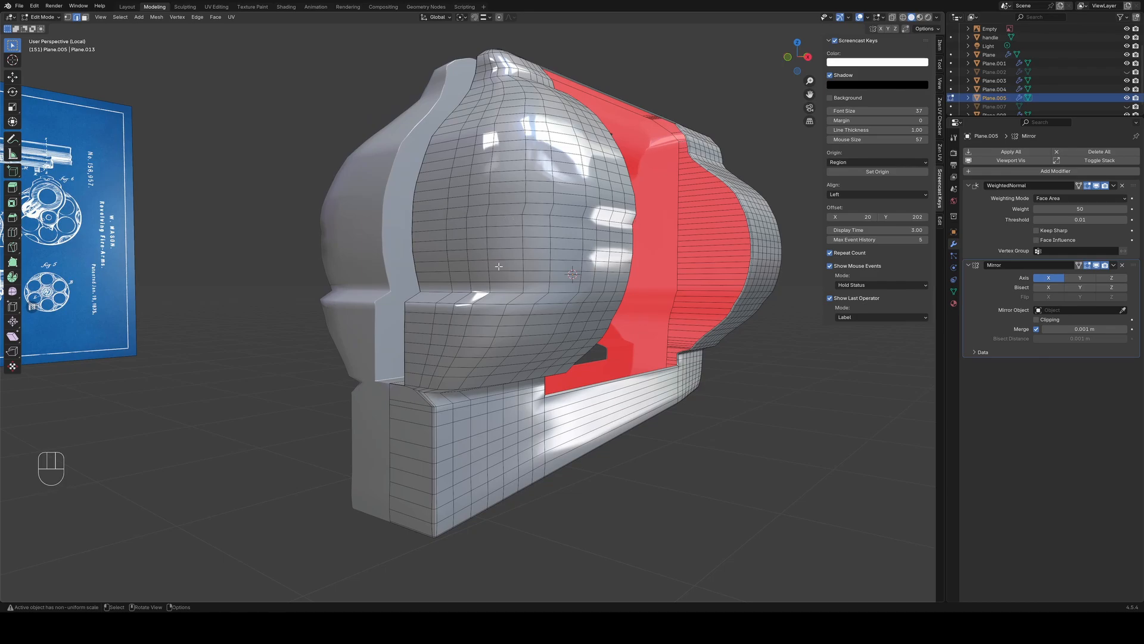
Examine the reshaped frame's side profile and cylinder opening against the revolver views on the blueprint
scroll(499, 266, "down", 2)
middle_click_drag(499, 266, 458, 303)
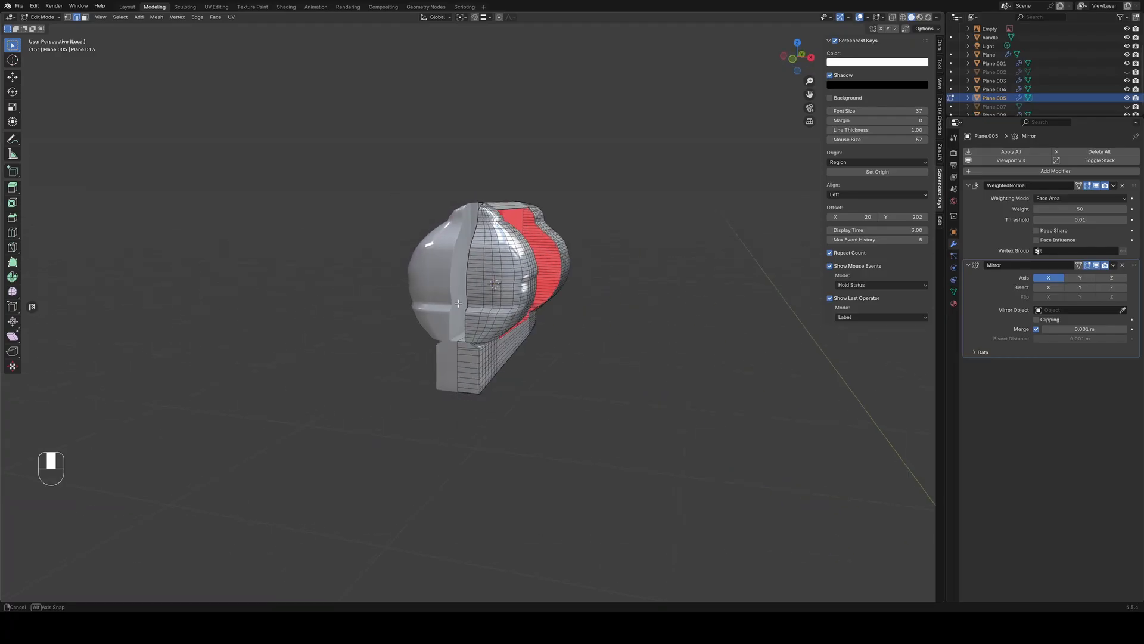
mouse_move(537, 299)
middle_mouse_down()
mouse_move(548, 327)
mouse_move(530, 302)
middle_mouse_up()
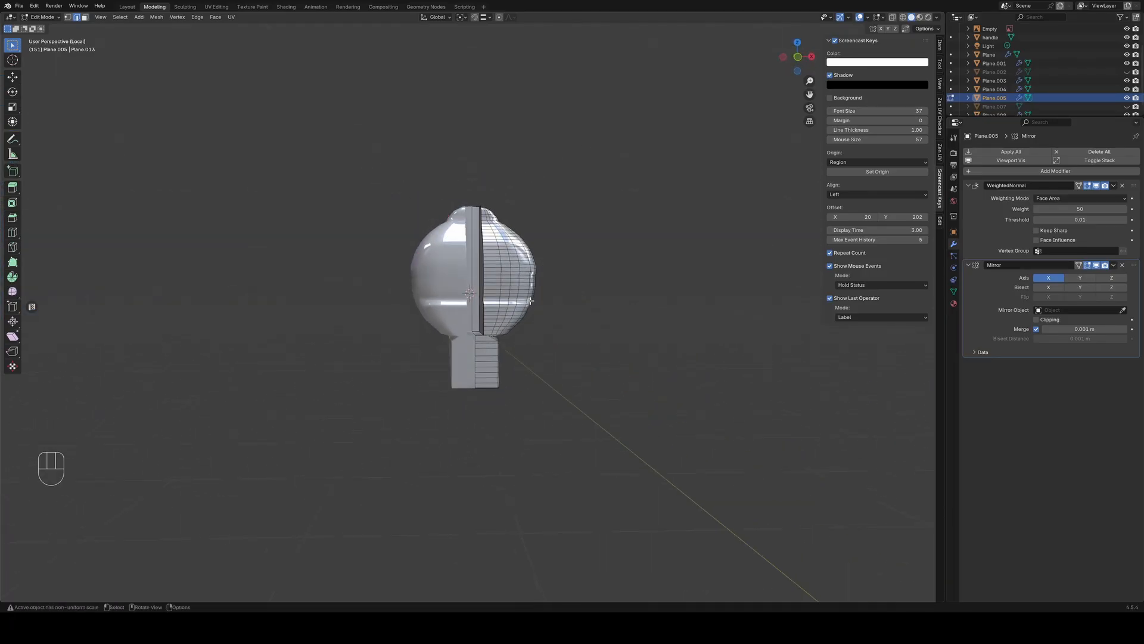
left_click(532, 366)
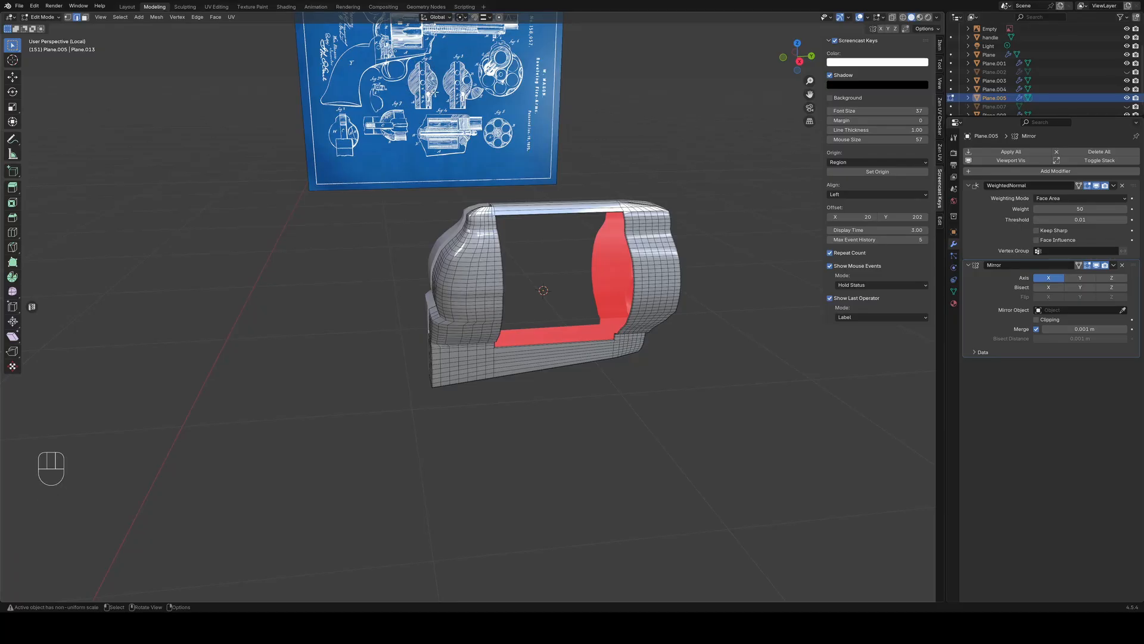
middle_click_drag(553, 335, 530, 466)
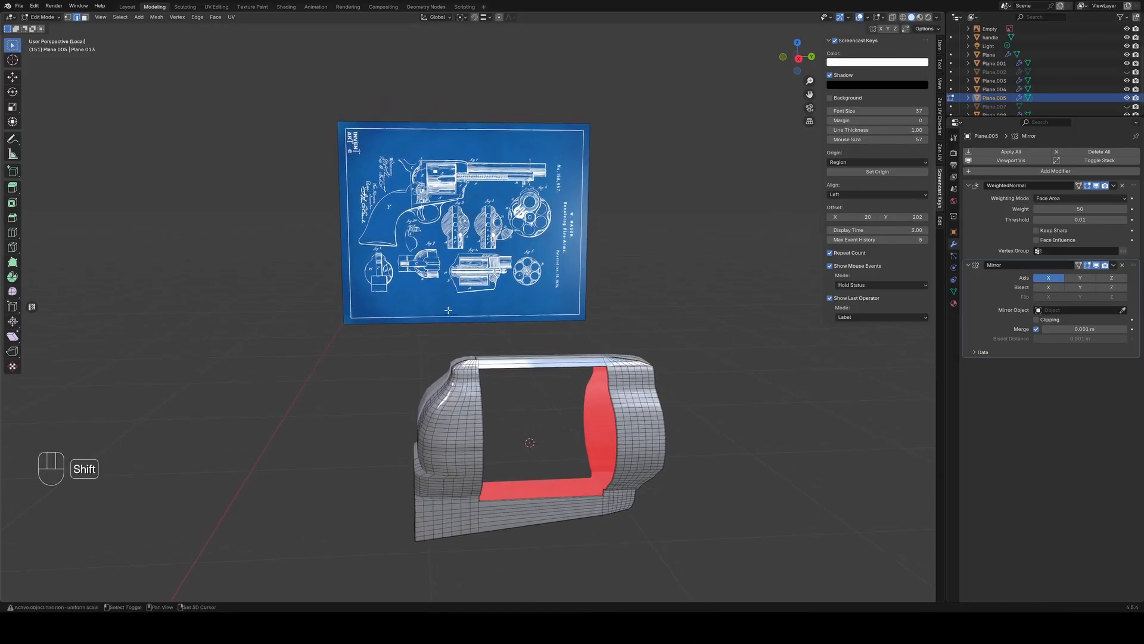
scroll(530, 466, "up", 7)
scroll(456, 232, "up", 2)
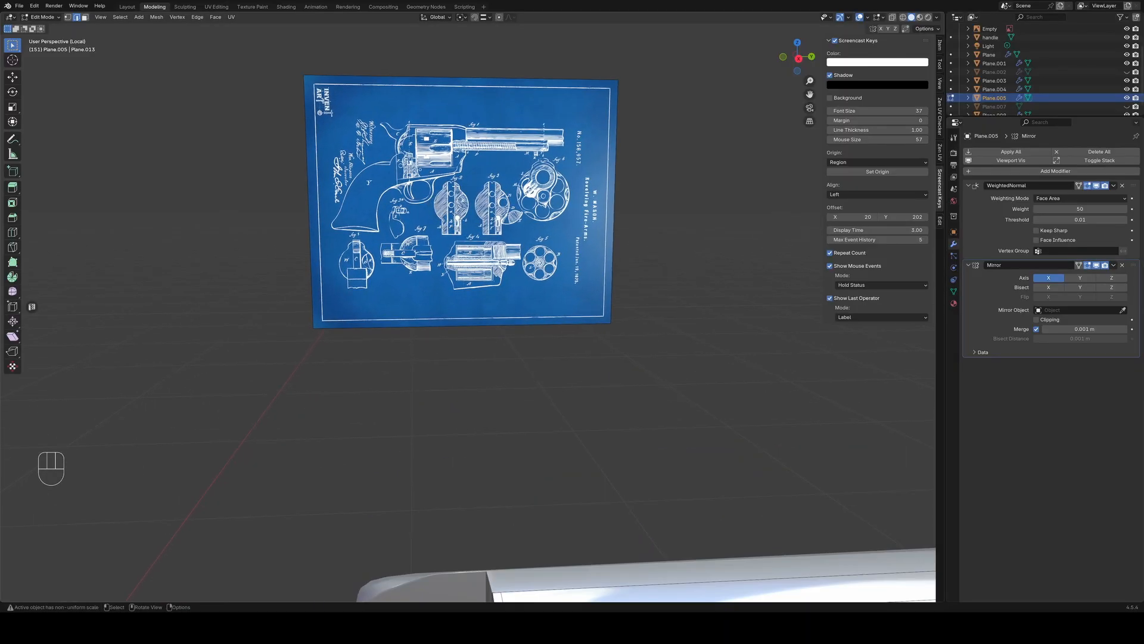
scroll(438, 242, "down", 1)
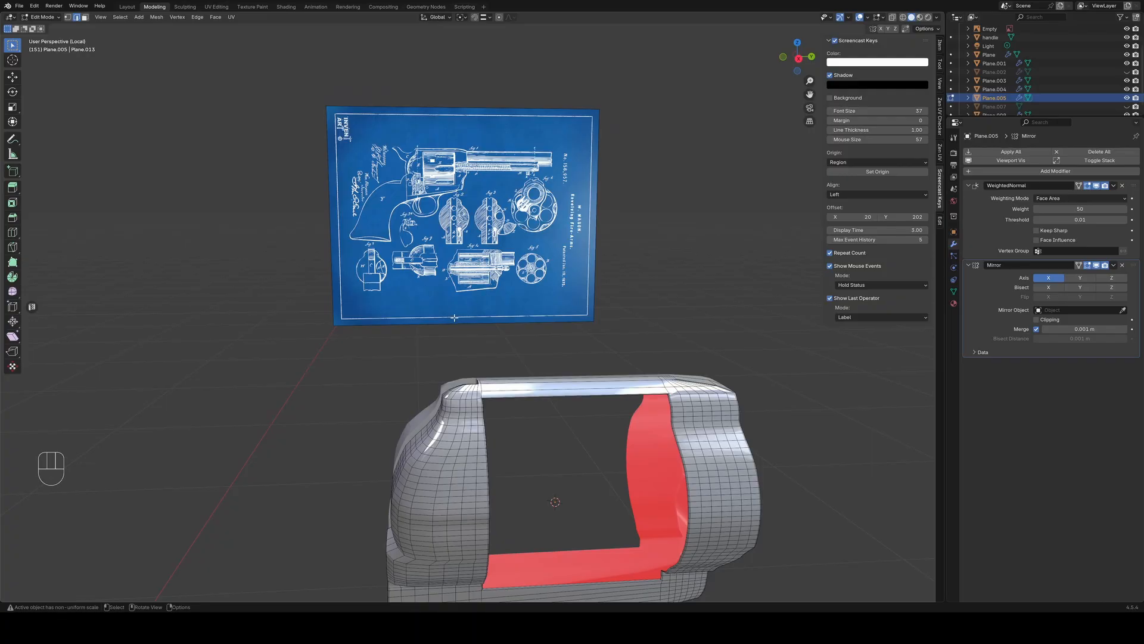
scroll(454, 318, "down", 2)
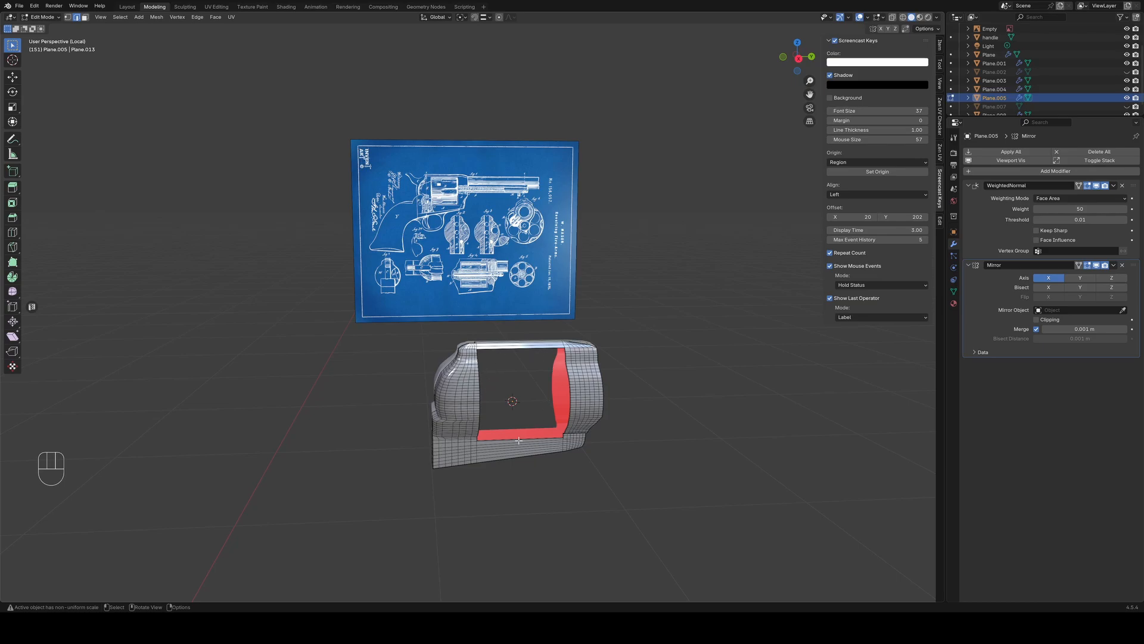
middle_click_drag(542, 428, 523, 457)
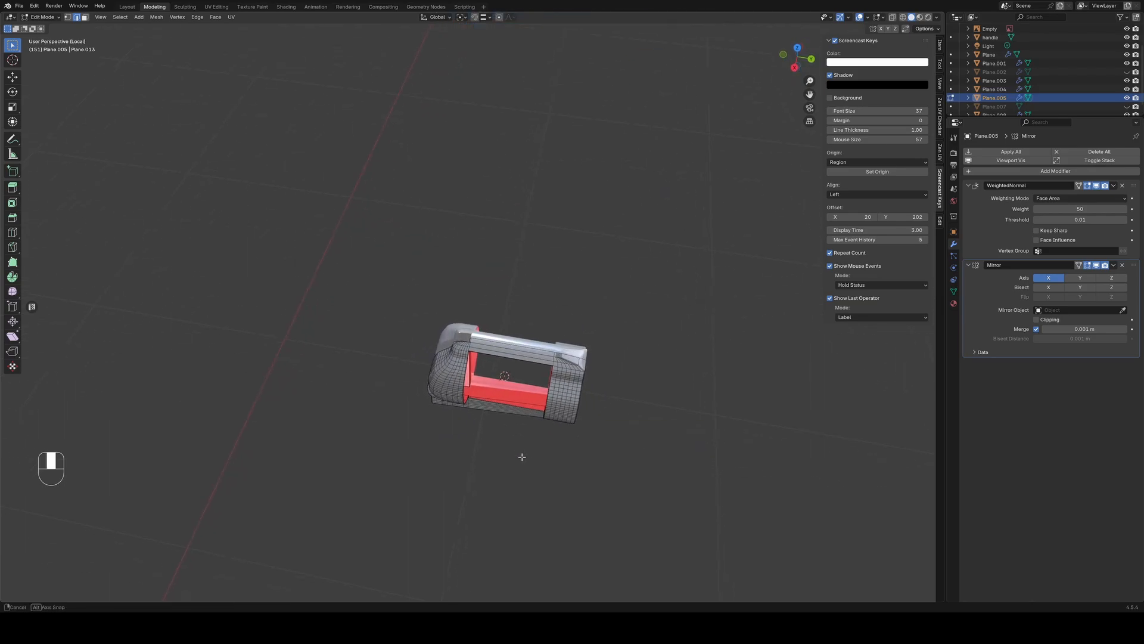
scroll(519, 439, "up", 3)
scroll(518, 438, "down", 4)
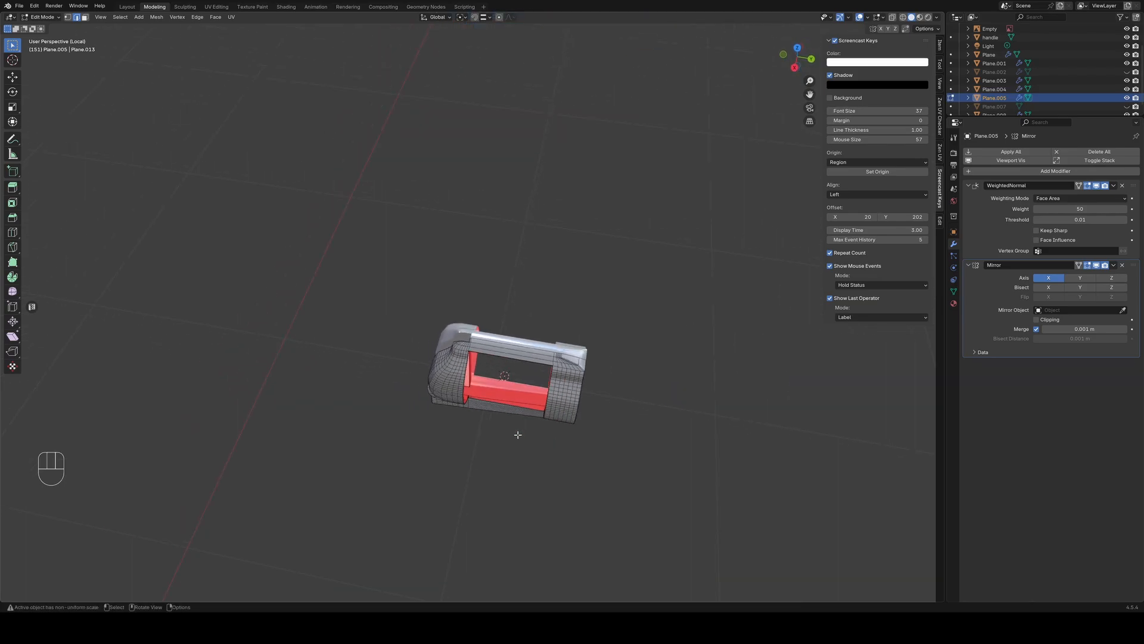
middle_click_drag(515, 426, 398, 323)
scroll(541, 361, "up", 5)
scroll(570, 290, "up", 3)
scroll(482, 316, "down", 3)
scroll(412, 323, "down", 5)
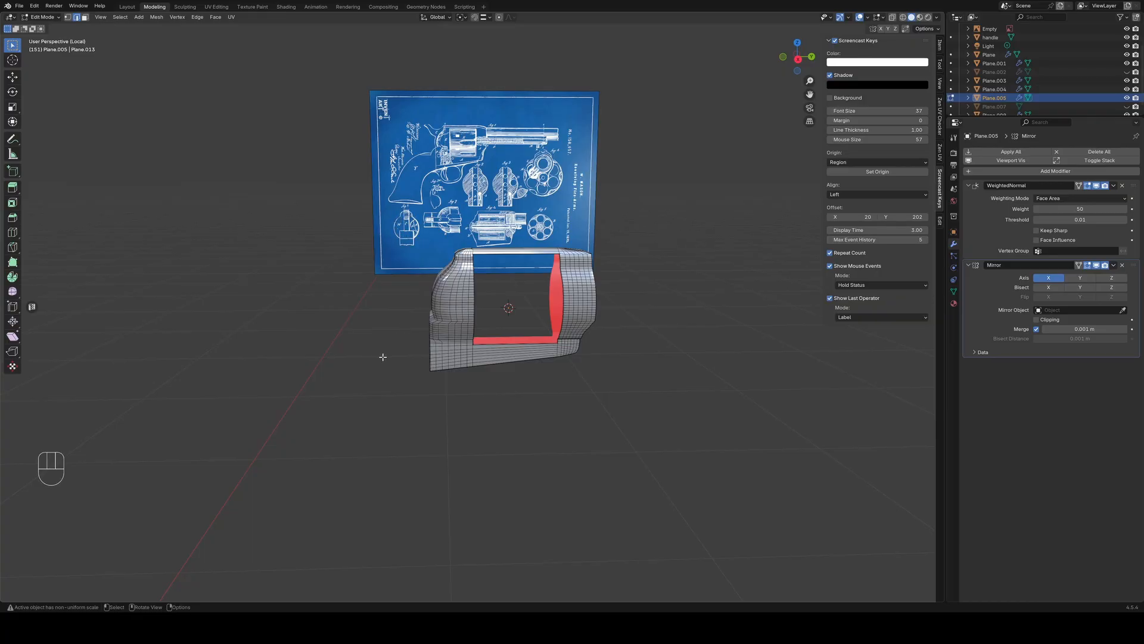
Examine the rounded rear section and its centre slot up close from behind and from the side
middle_click_drag(382, 356, 473, 340)
scroll(489, 319, "up", 5)
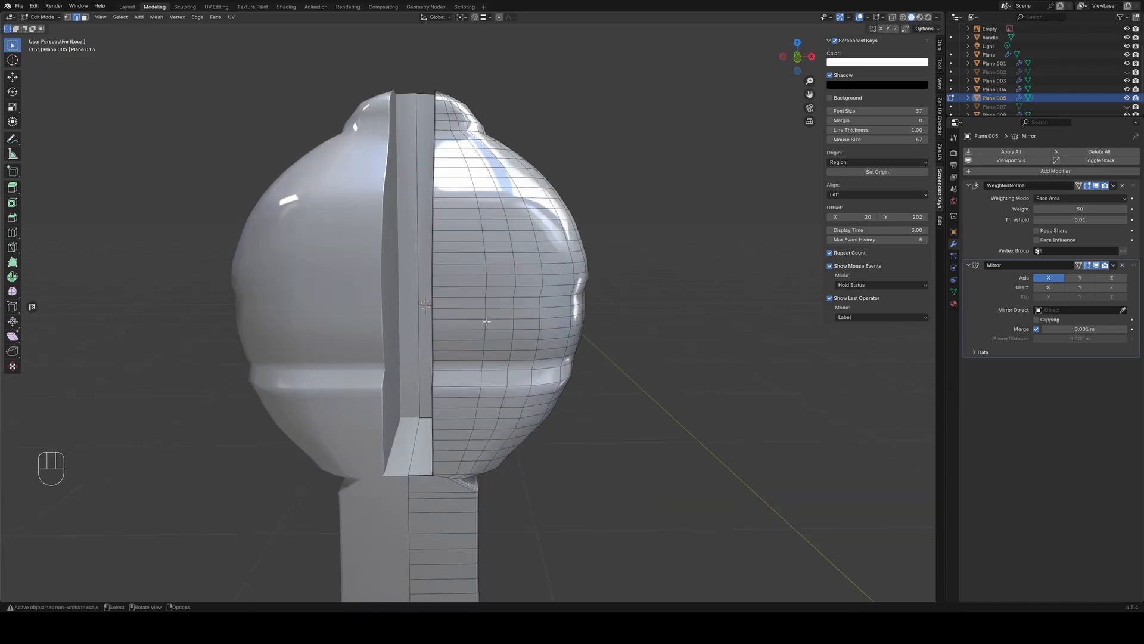
middle_click_drag(532, 367, 498, 382)
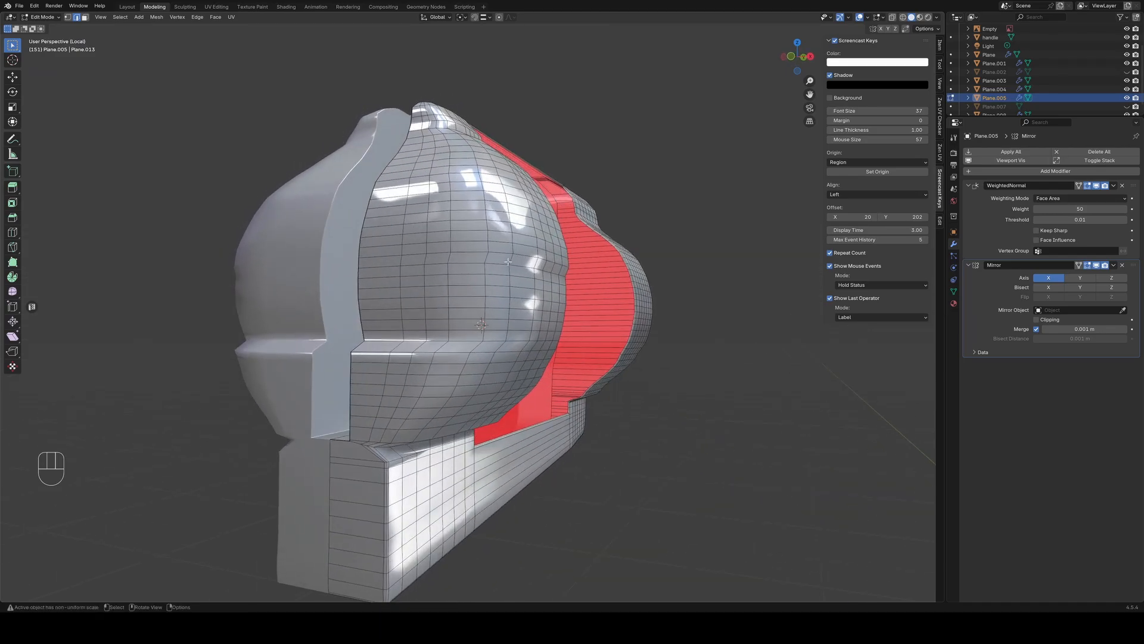
middle_click_drag(395, 434, 501, 324)
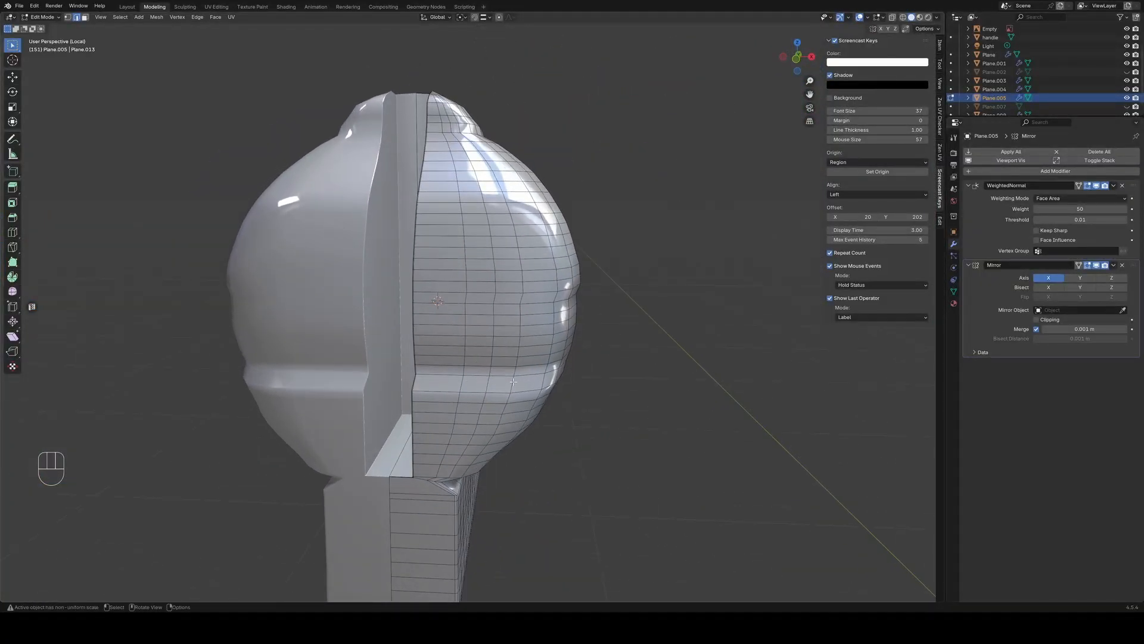
scroll(502, 411, "down", 5)
scroll(524, 401, "up", 1)
middle_click_drag(524, 401, 454, 401)
scroll(454, 401, "down", 2)
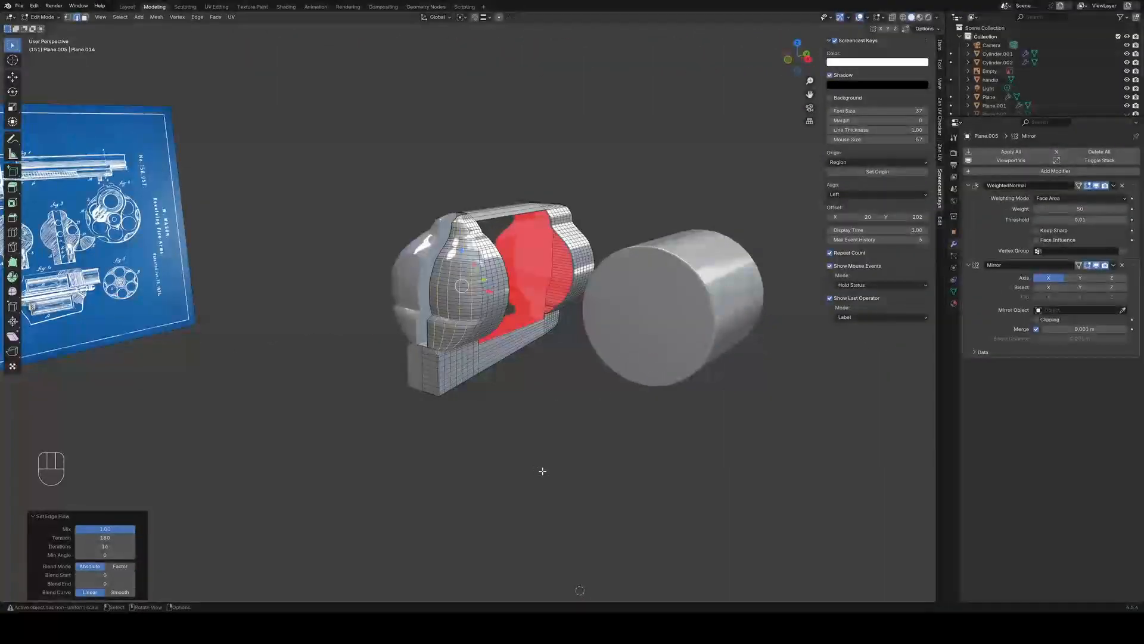
Apply Set Flow to the selected vertical edge loops on the rounded rear section of the frame
scroll(537, 471, "up", 4)
middle_click_drag(526, 474, 517, 435)
scroll(517, 436, "down", 3)
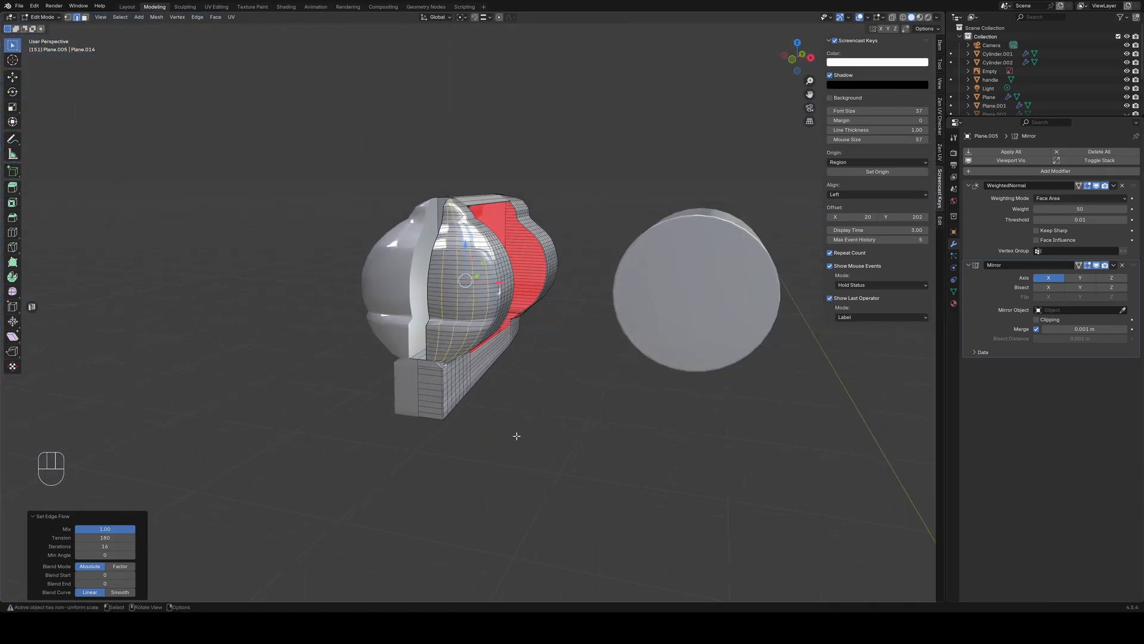
middle_click_drag(516, 435, 429, 391)
scroll(440, 392, "up", 5)
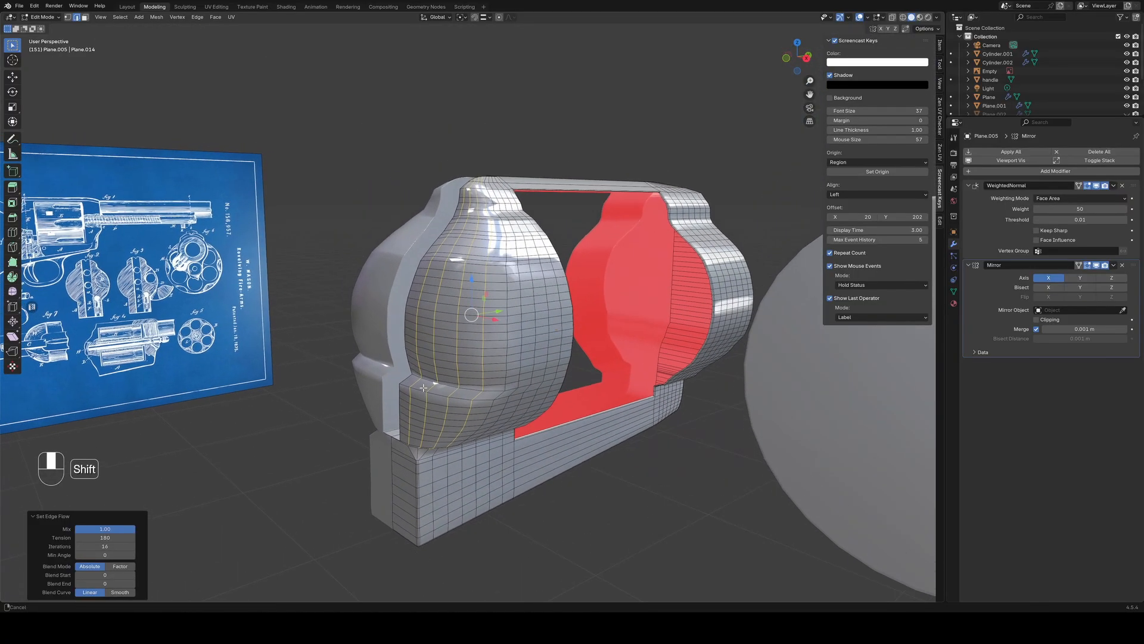
scroll(440, 392, "up", 2)
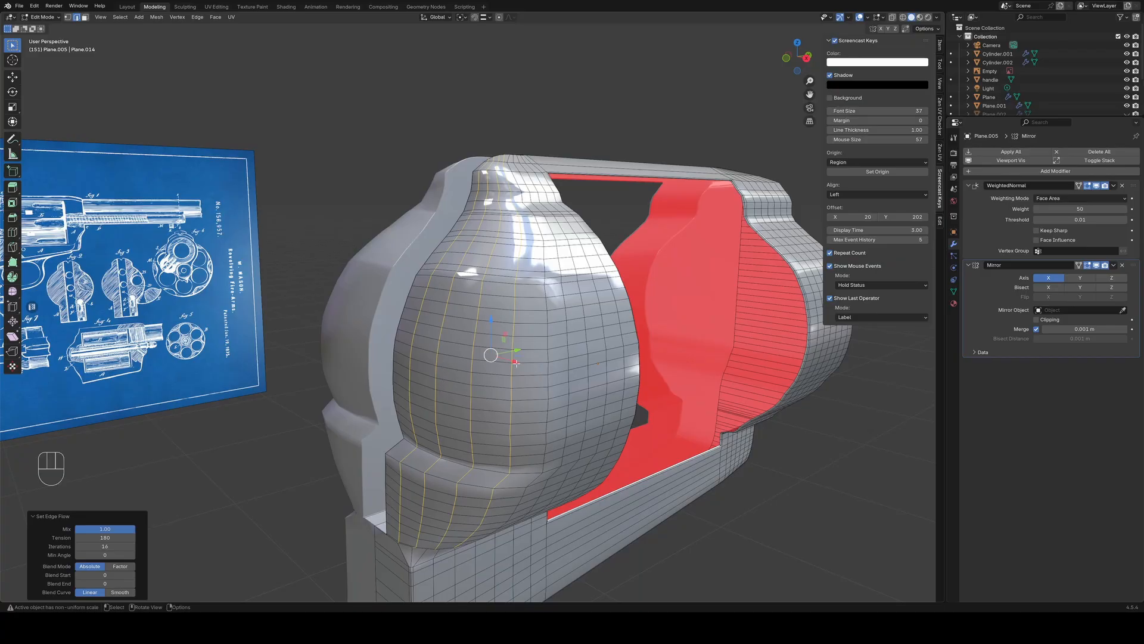
right_click(532, 320)
mouse_move(533, 321)
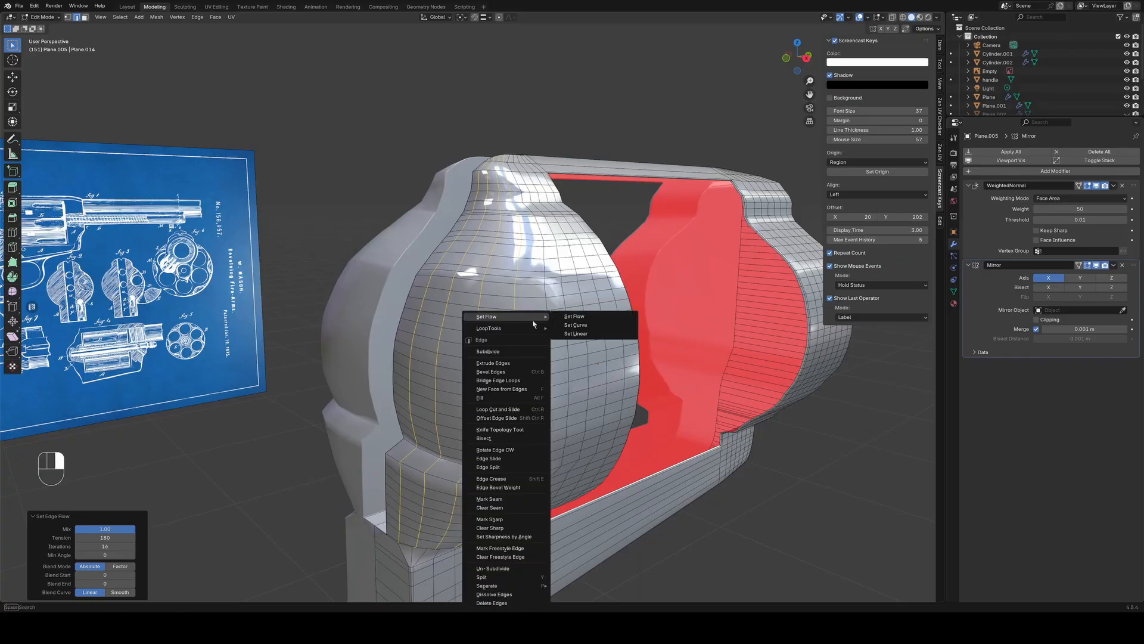
left_click(575, 315)
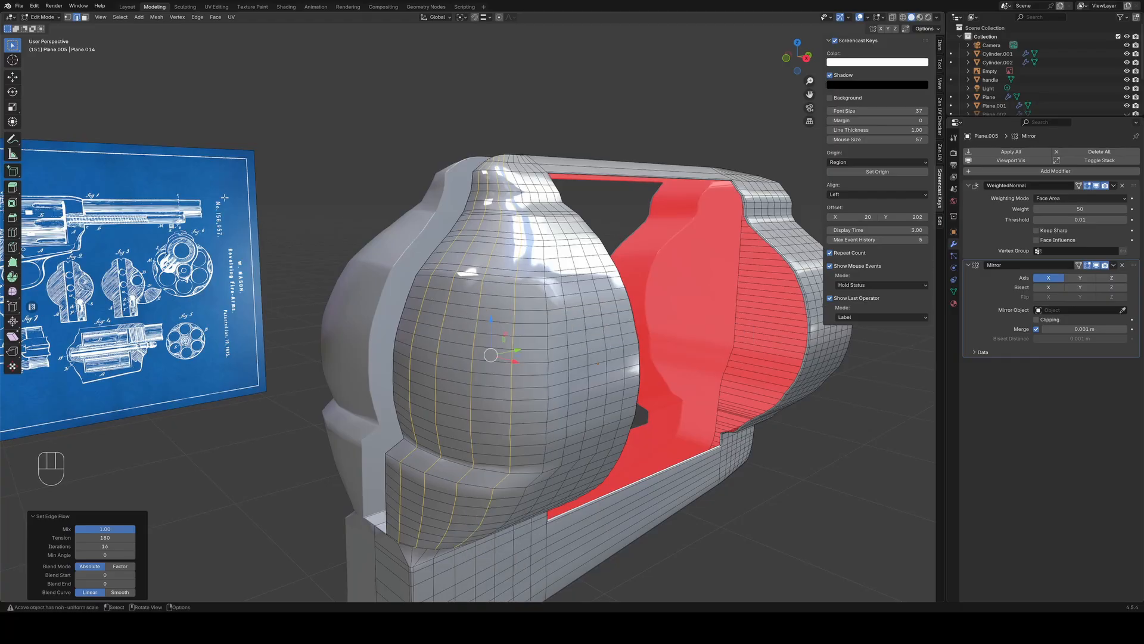
Undo the smoothing and rounding of the frame's rear edge loops and clear the selection
middle_click_drag(307, 383, 342, 430)
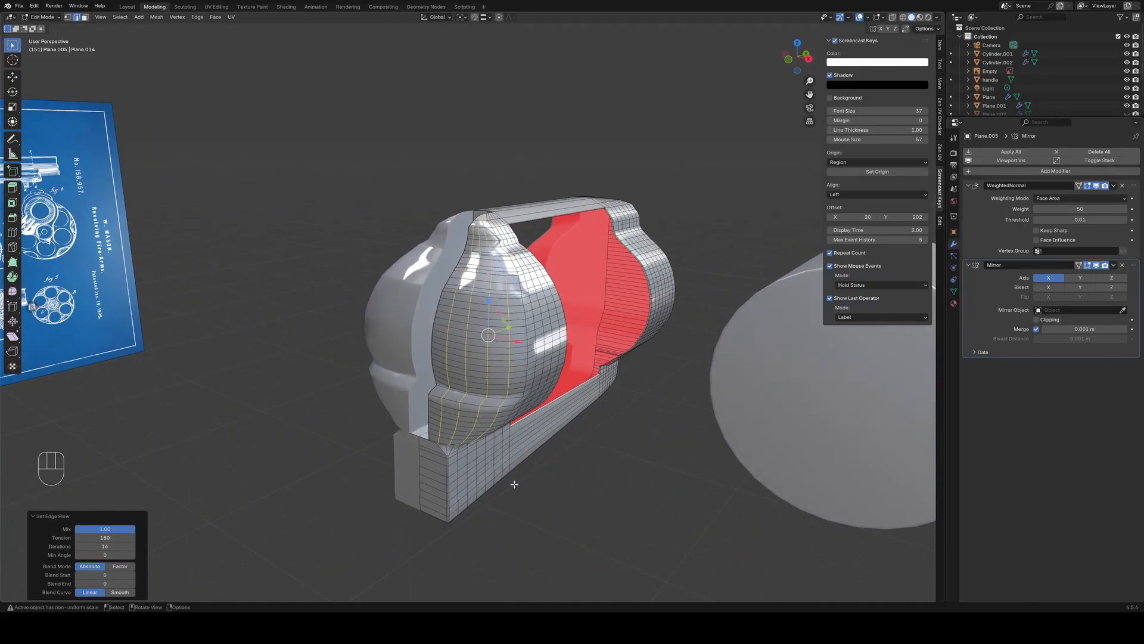
scroll(515, 484, "right", 2)
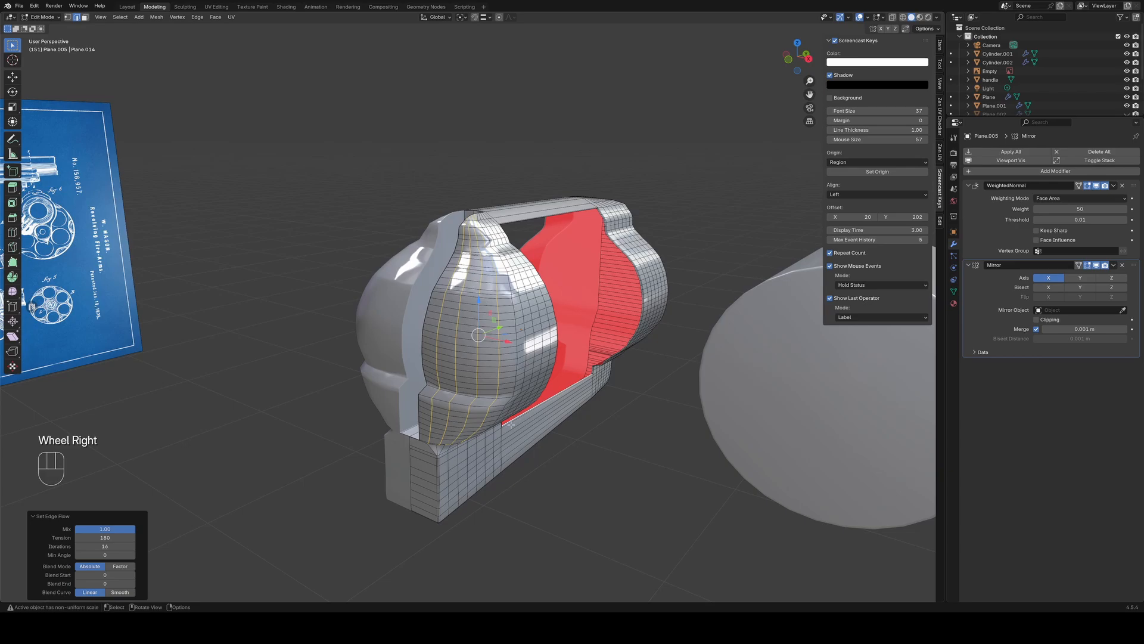
scroll(514, 382, "down", 3)
middle_click_drag(545, 422, 512, 418)
key("ctrl+z")
left_click(520, 468)
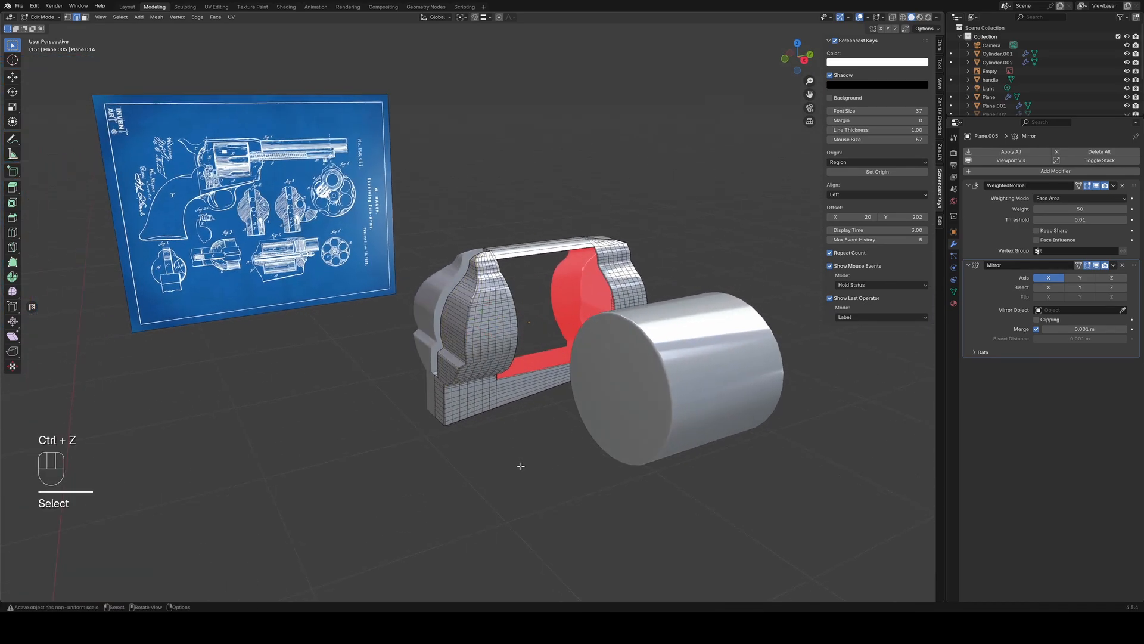
Examine the unrounded frame from several angles beside the cylinder and blueprint, checking its mirrored halves and modifiers
scroll(551, 430, "down", 2)
middle_click_drag(536, 429, 669, 460, "shift")
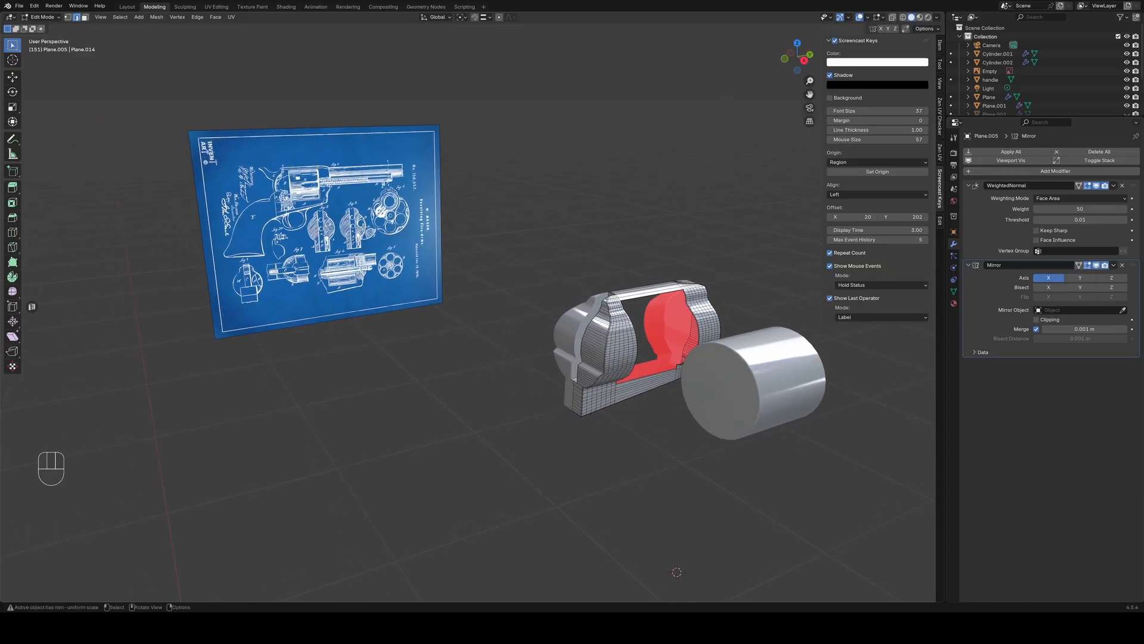
scroll(608, 427, "up", 2)
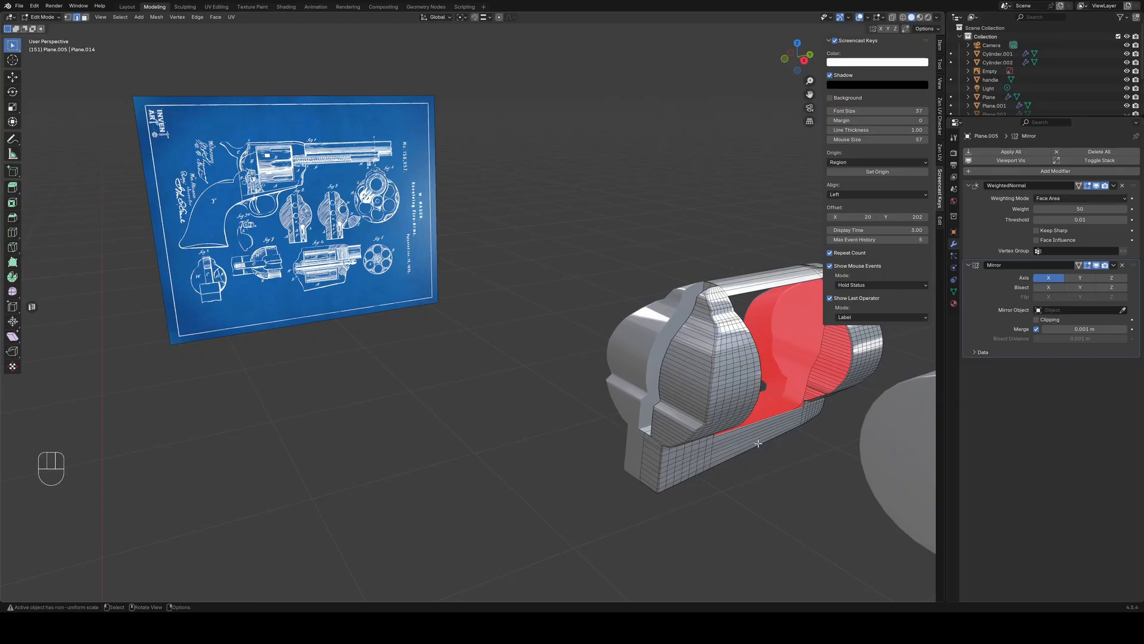
key("Tab")
key("Tab")
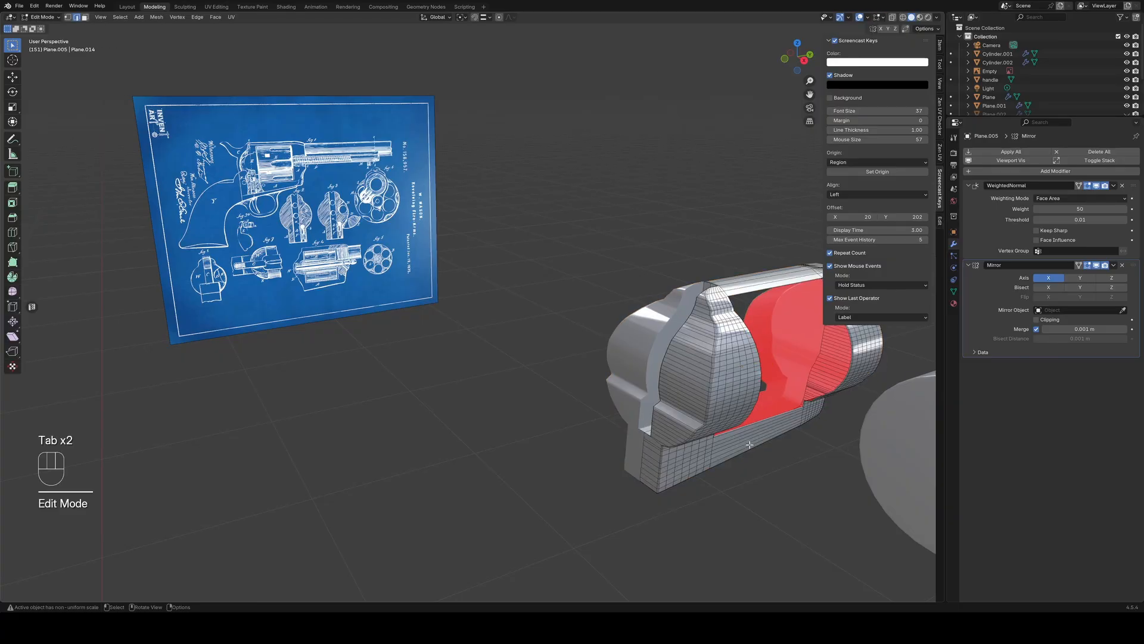
middle_click_drag(750, 445, 608, 435)
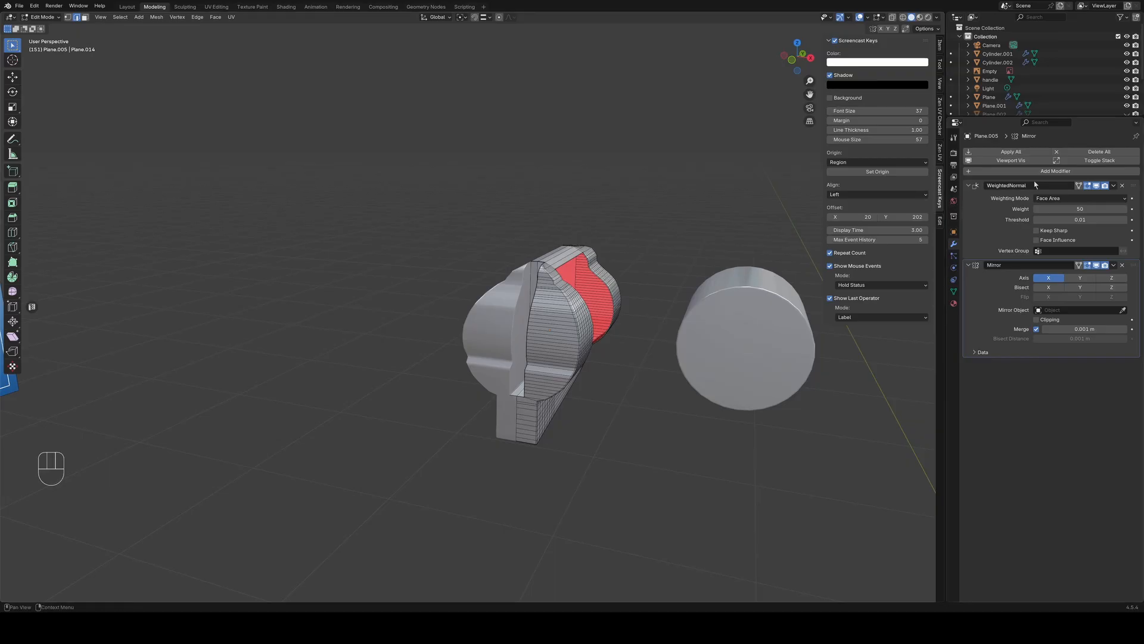
scroll(626, 473, "up", 4)
middle_click_drag(625, 471, 636, 433, "shift")
scroll(636, 433, "down", 3)
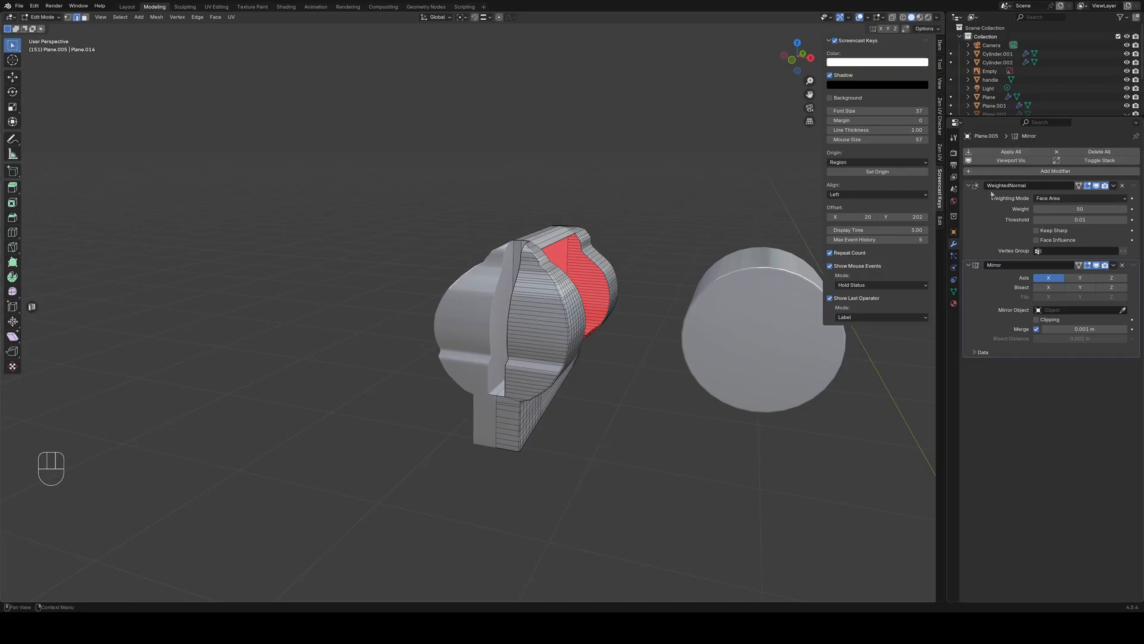
scroll(608, 422, "down", 2)
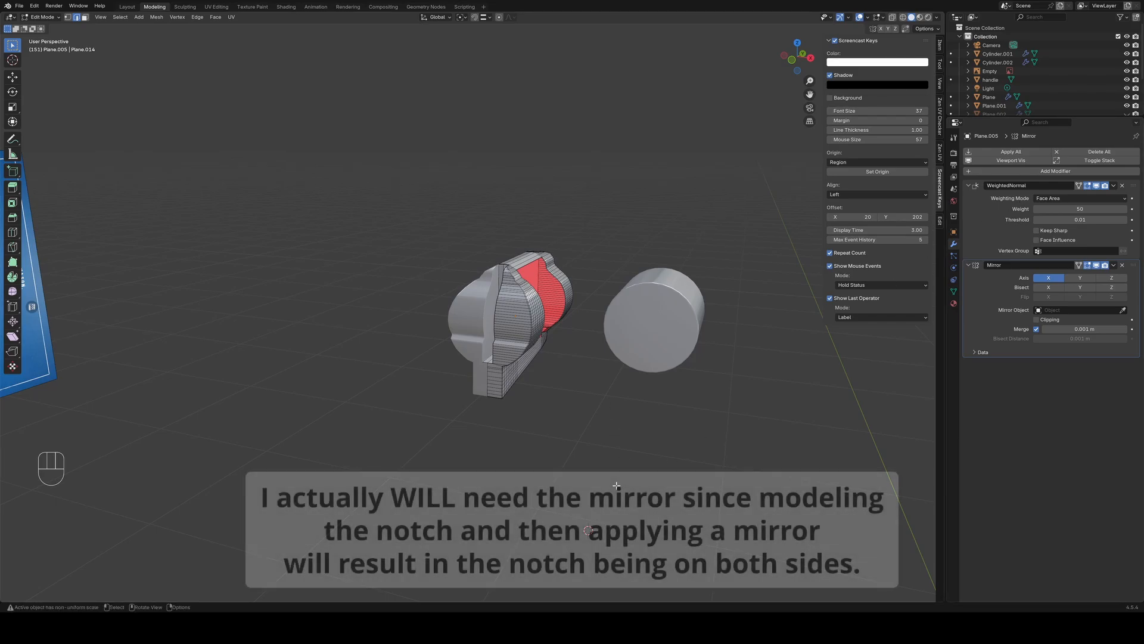
mouse_move(581, 465)
middle_mouse_down()
mouse_move(530, 470)
mouse_move(562, 484)
mouse_move(596, 462)
middle_mouse_up()
scroll(597, 462, "up", 3)
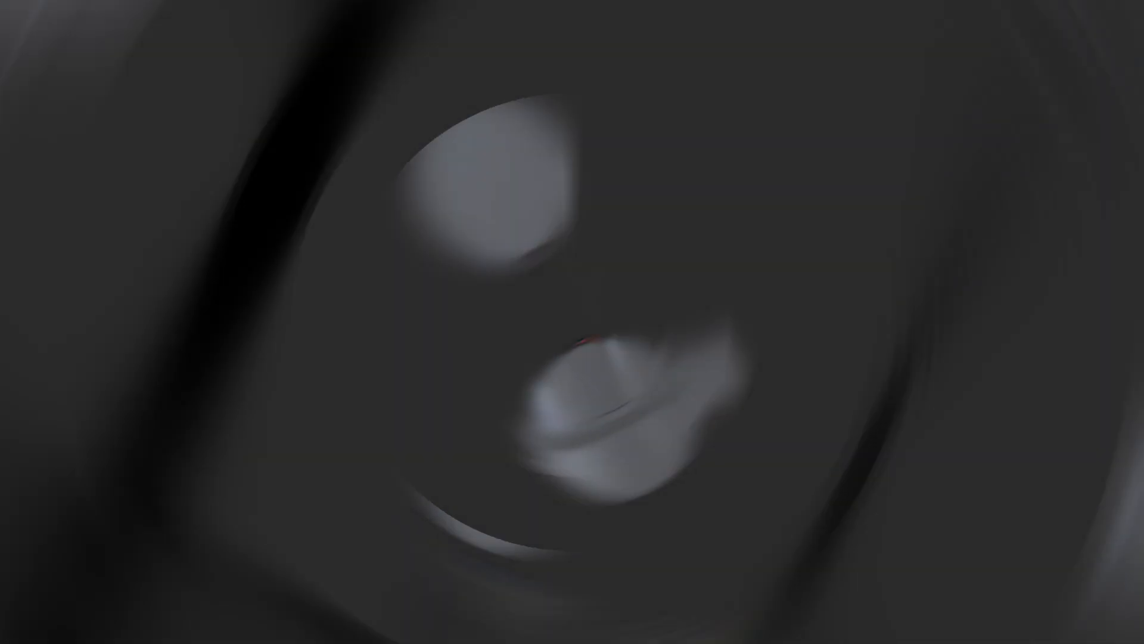
Switch the frame to Object Mode and apply its Mirror modifier
middle_click_drag(590, 429, 550, 457)
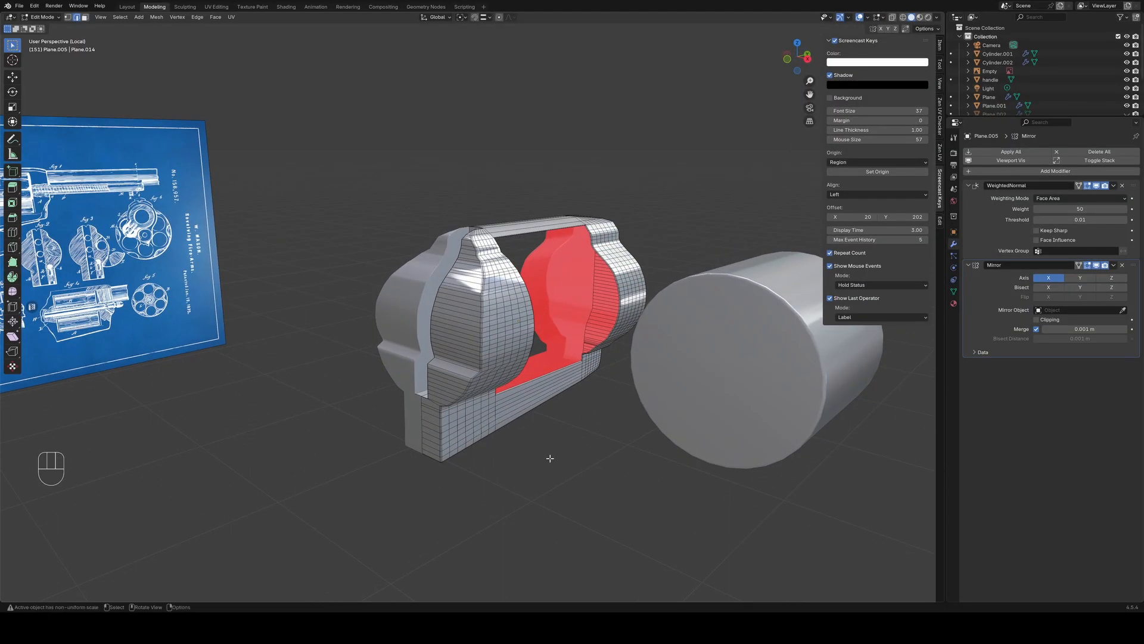
key("Tab")
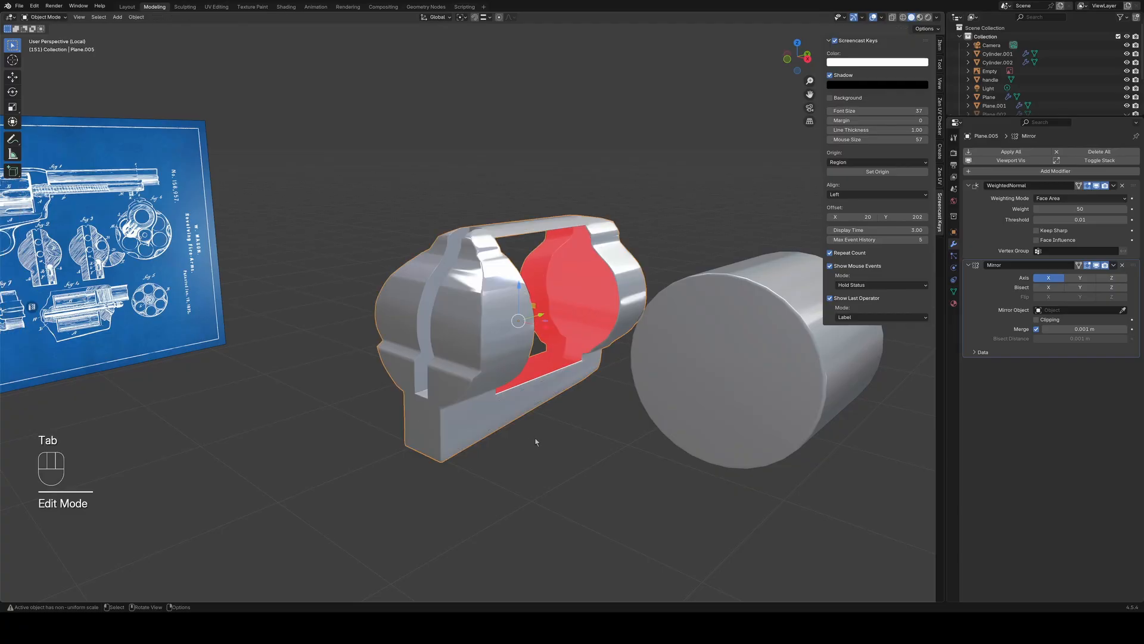
left_click(1113, 265)
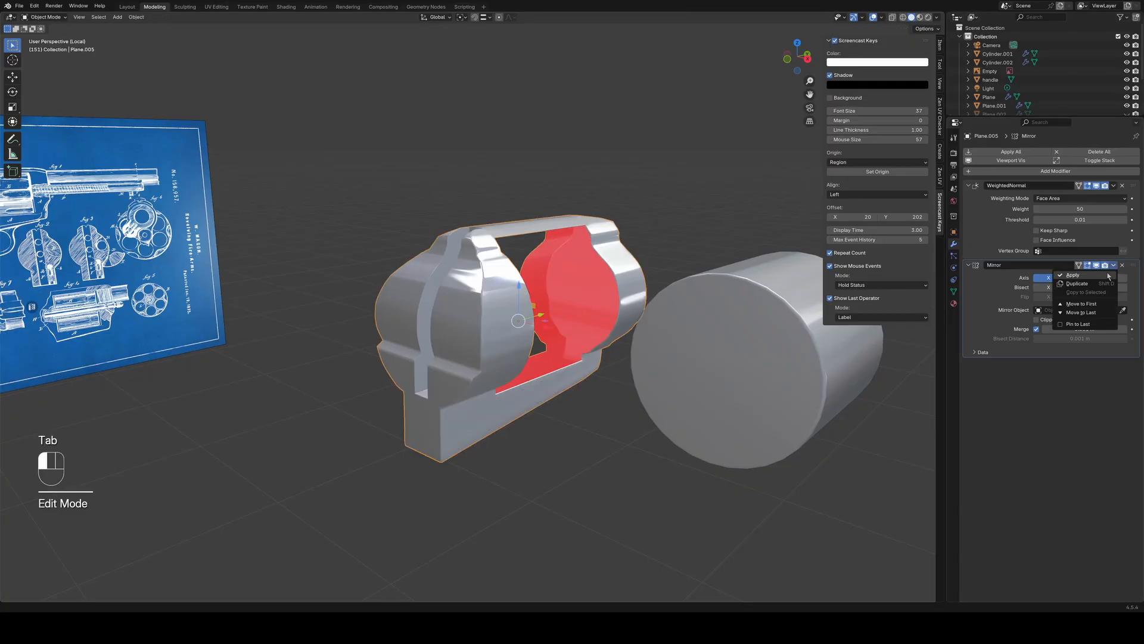
left_click(1103, 274)
left_click(602, 429)
Rotate the frame 90° about the global Z axis
left_click(469, 318)
middle_click_drag(607, 387, 550, 390)
key("r")
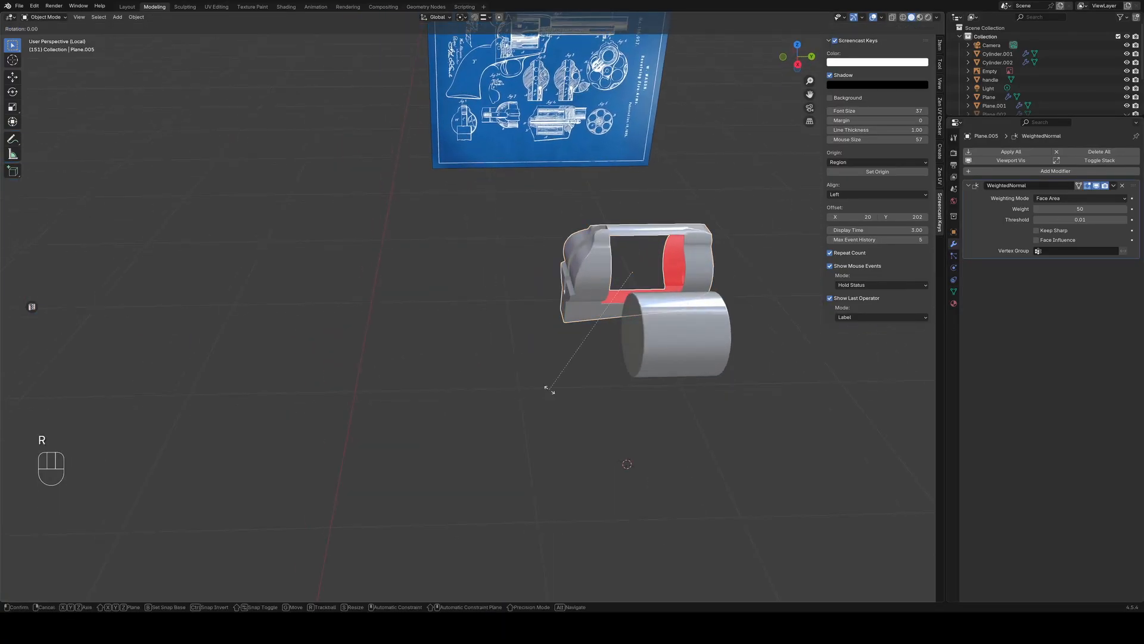
key("z")
key("KP_9")
key("KP_0")
key("KP_Enter")
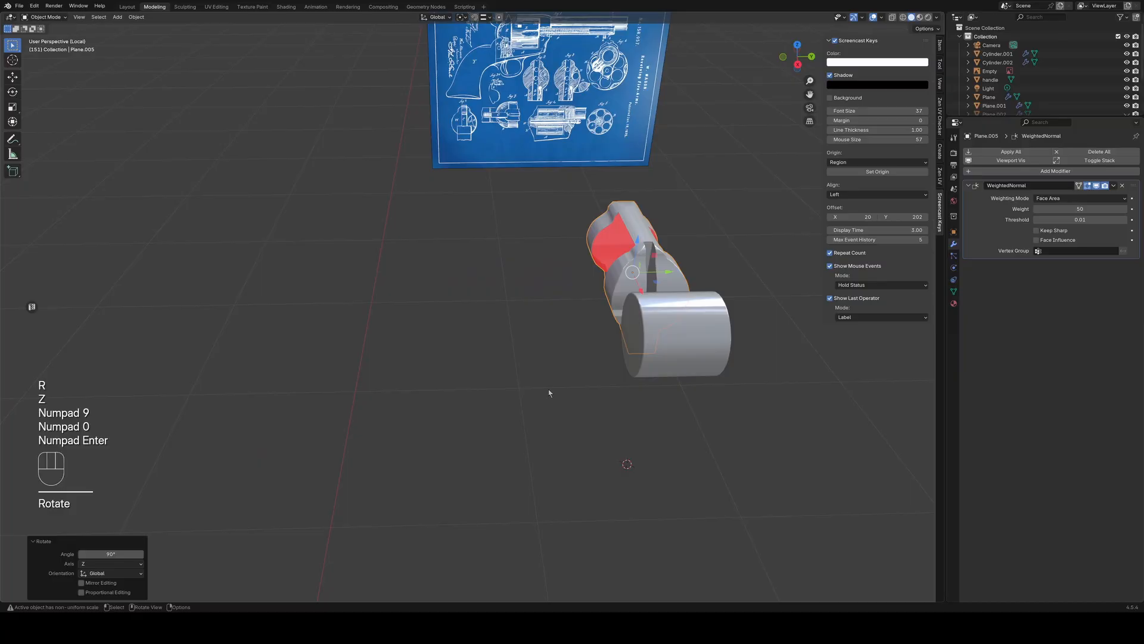
Isolate the blueprint and the frame in local view, look from the right side and select the frame
left_click(594, 114, "shift")
key("slash")
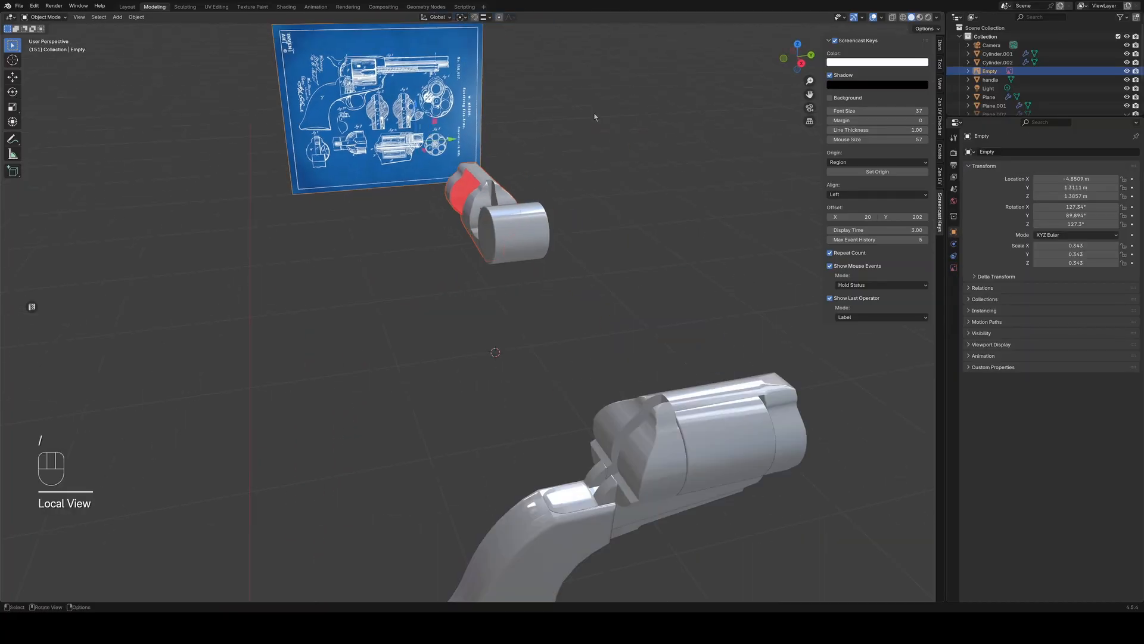
key("slash")
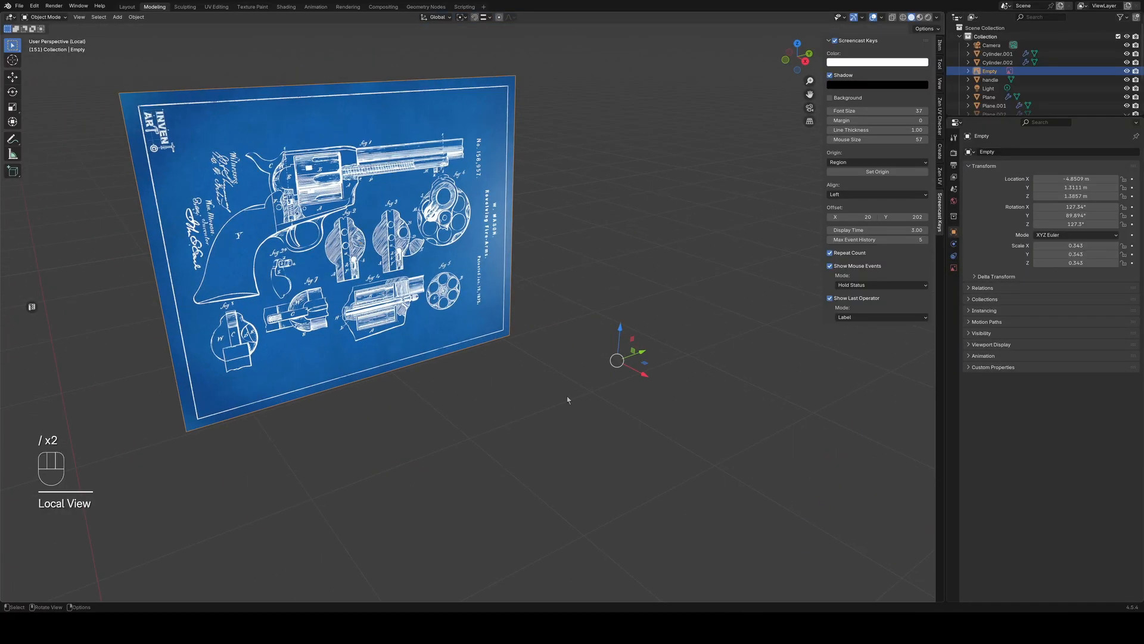
key("KP_3")
mouse_move(448, 231)
left_mouse_down()
mouse_move(449, 258)
mouse_move(448, 242)
left_mouse_up()
key("ctrl+z")
left_click(429, 212)
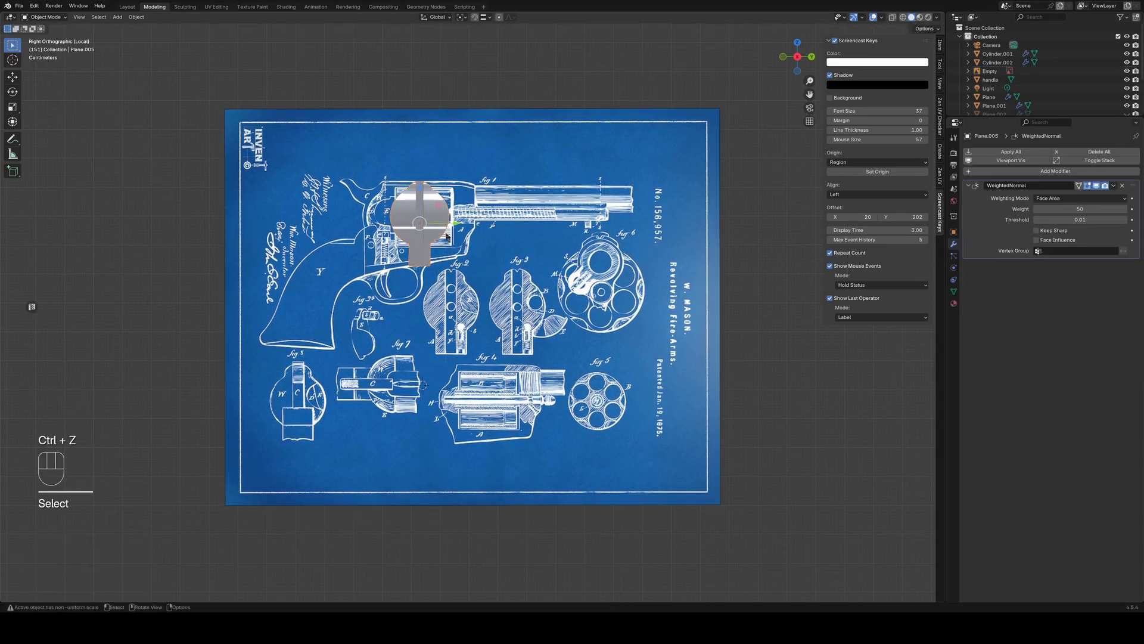
Move the frame over the fig. 3 drawing on the blueprint and display it in wireframe
left_click_drag(420, 192, 557, 308)
left_click(902, 17)
left_click_drag(517, 272, 517, 275)
scroll(572, 310, "up", 4)
middle_click_drag(649, 335, 527, 376, "shift")
scroll(533, 350, "up", 3)
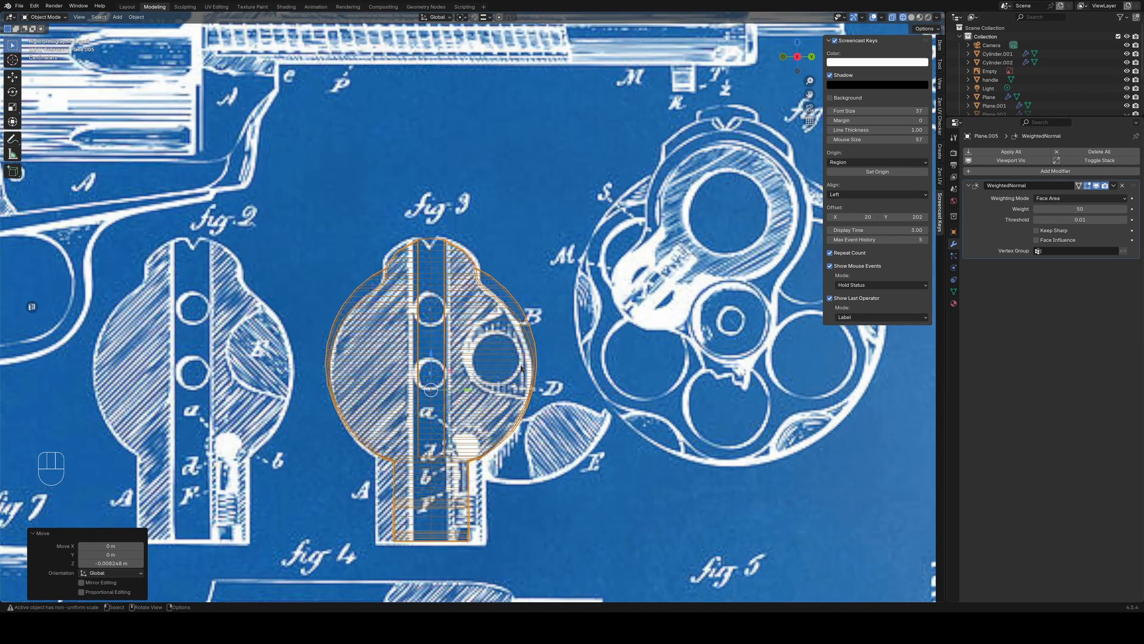
Fine-tune the frame's Y and Z position so its outline matches the fig. 3 drawing
left_click(466, 391)
left_click(455, 388)
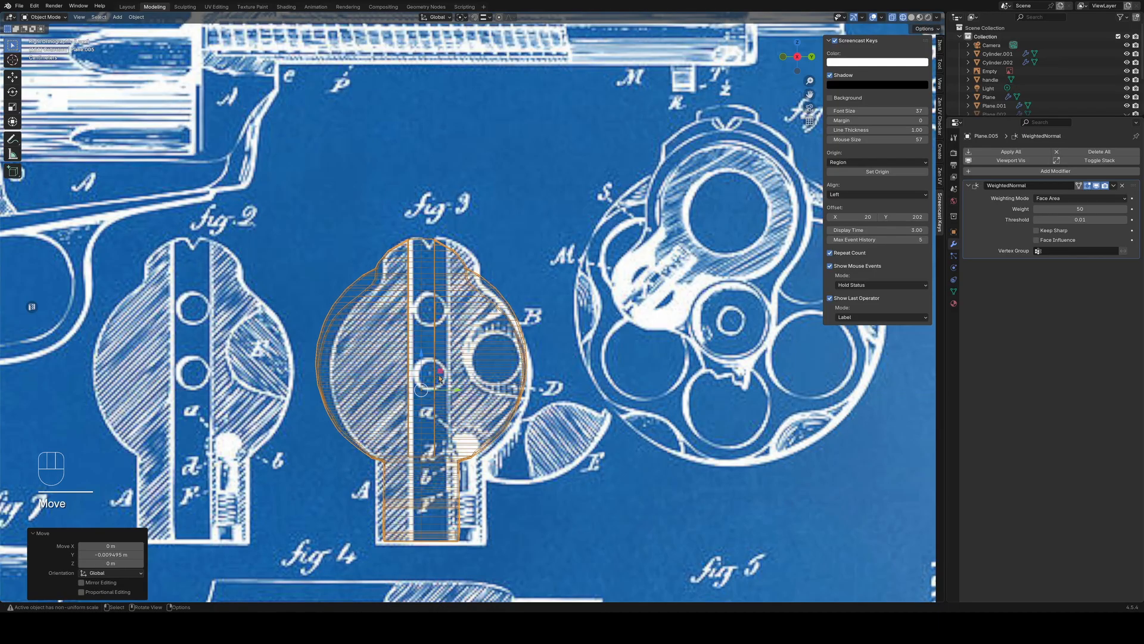
left_click_drag(422, 357, 423, 364)
left_click_drag(456, 399, 458, 401)
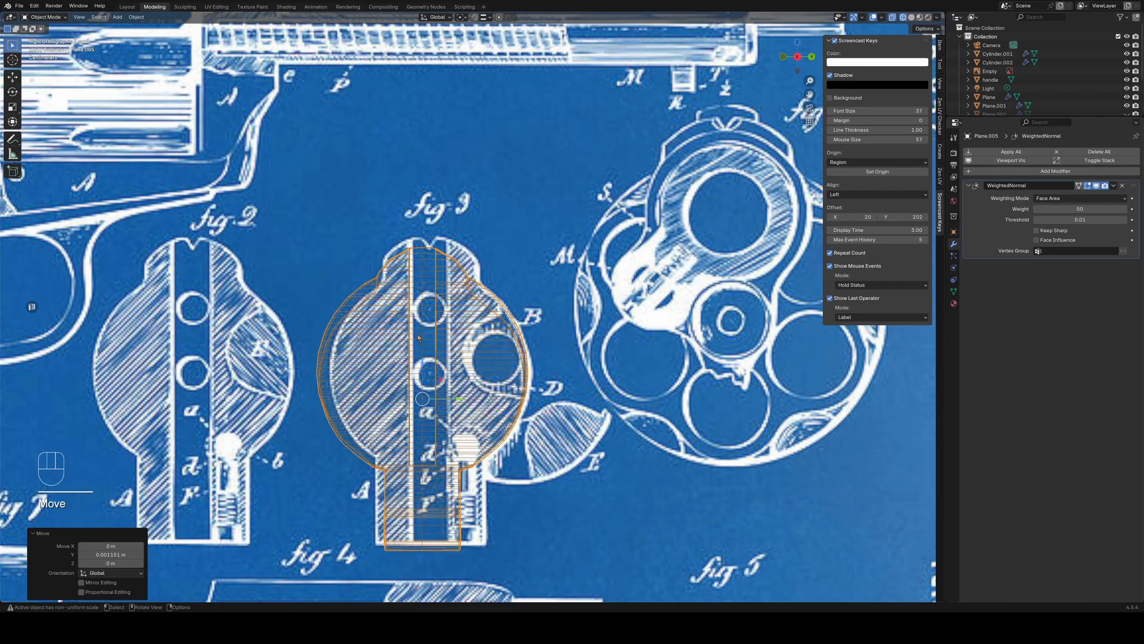
scroll(417, 337, "down", 7)
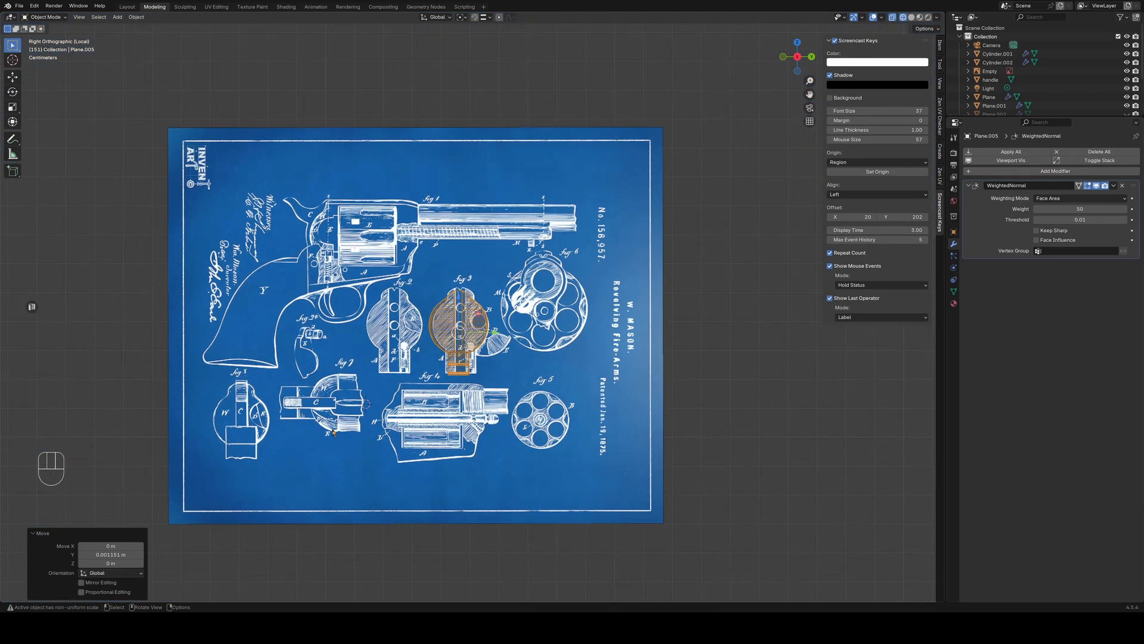
scroll(419, 403, "up", 8)
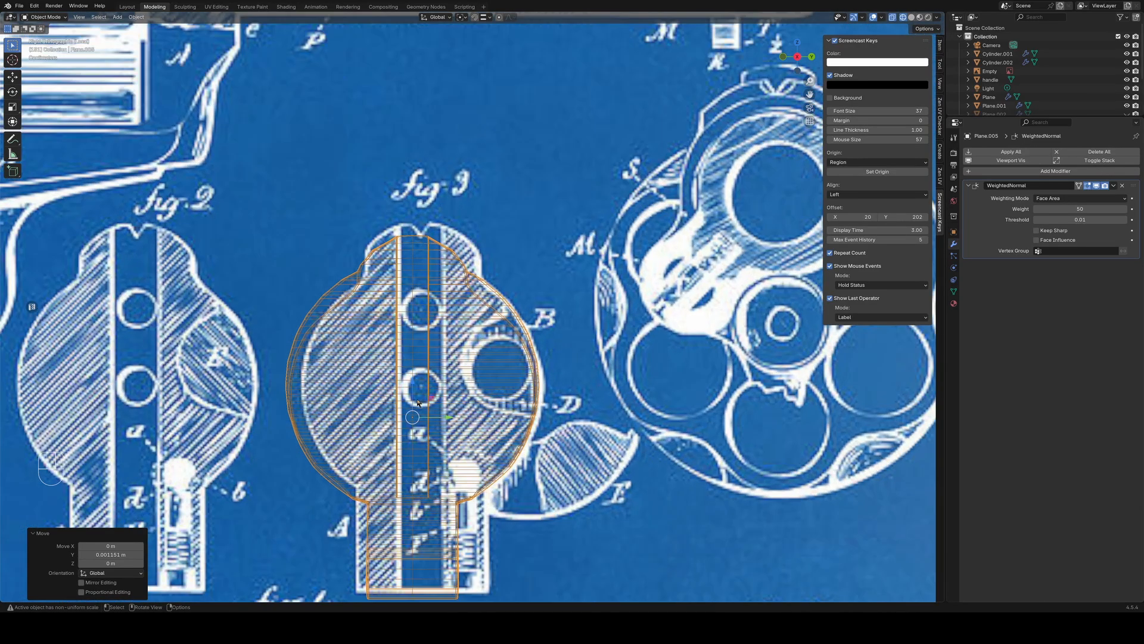
scroll(381, 514, "down", 8)
scroll(245, 295, "up", 10)
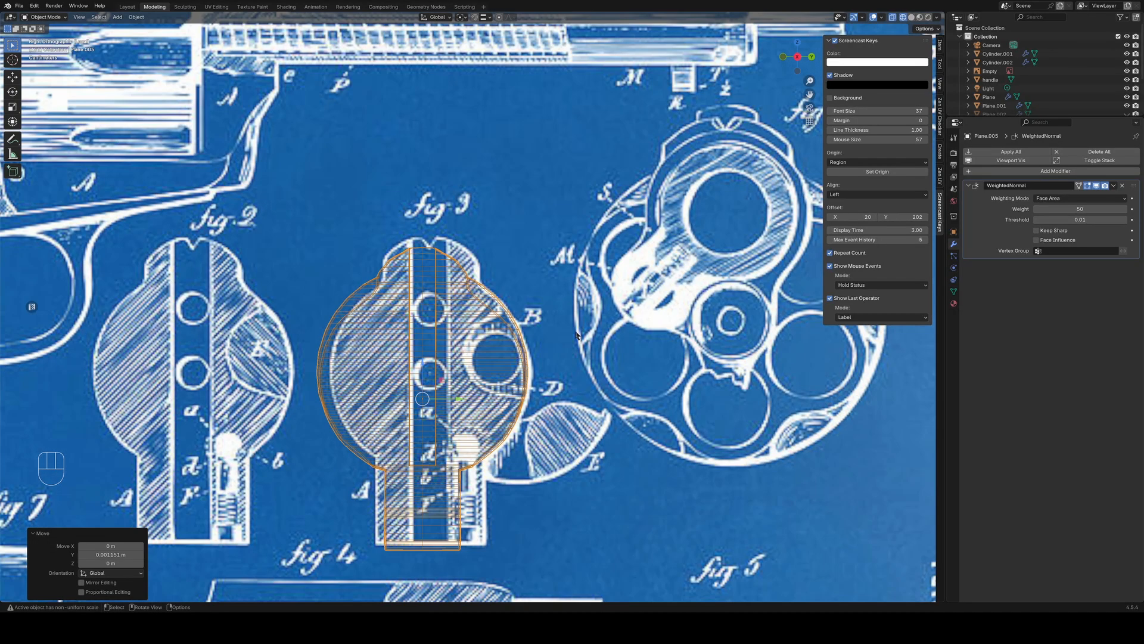
Open the frame for vertex editing and show it over fig. 3 in the right orthographic view
left_click(549, 345)
middle_click_drag(605, 317, 593, 334)
scroll(590, 339, "down", 10)
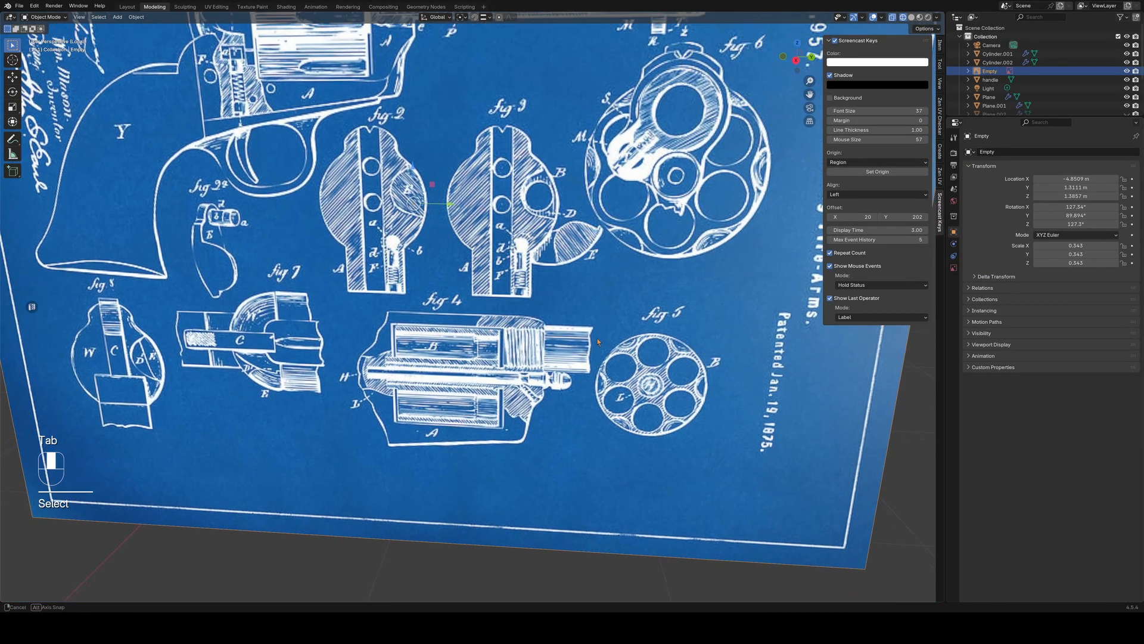
scroll(585, 349, "down", 2)
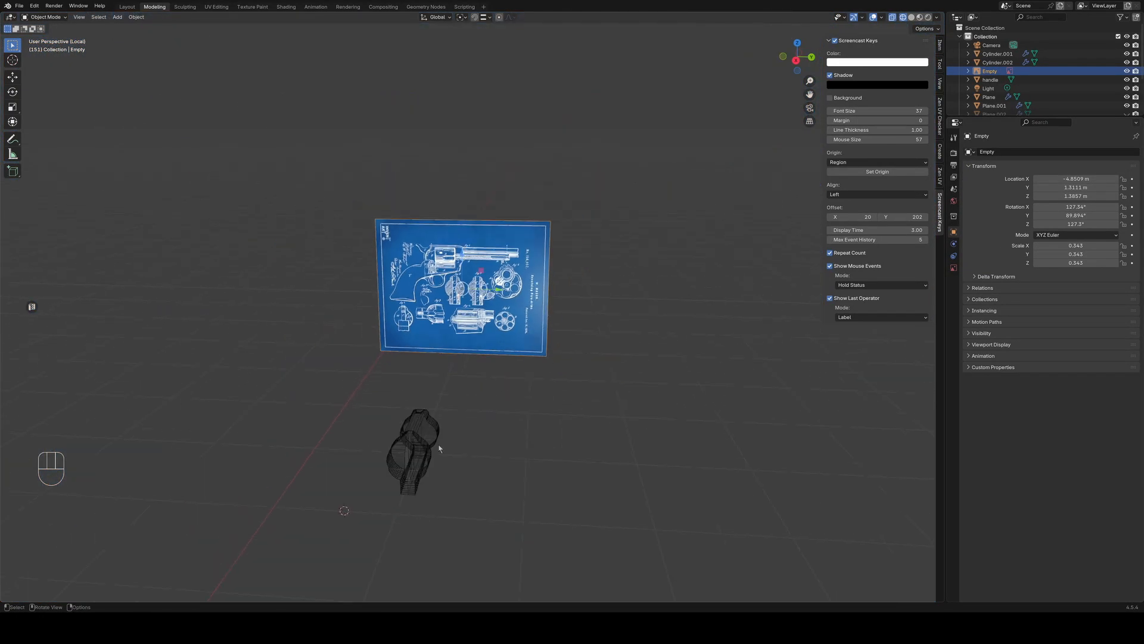
left_click(428, 459)
key("KP_Decimal")
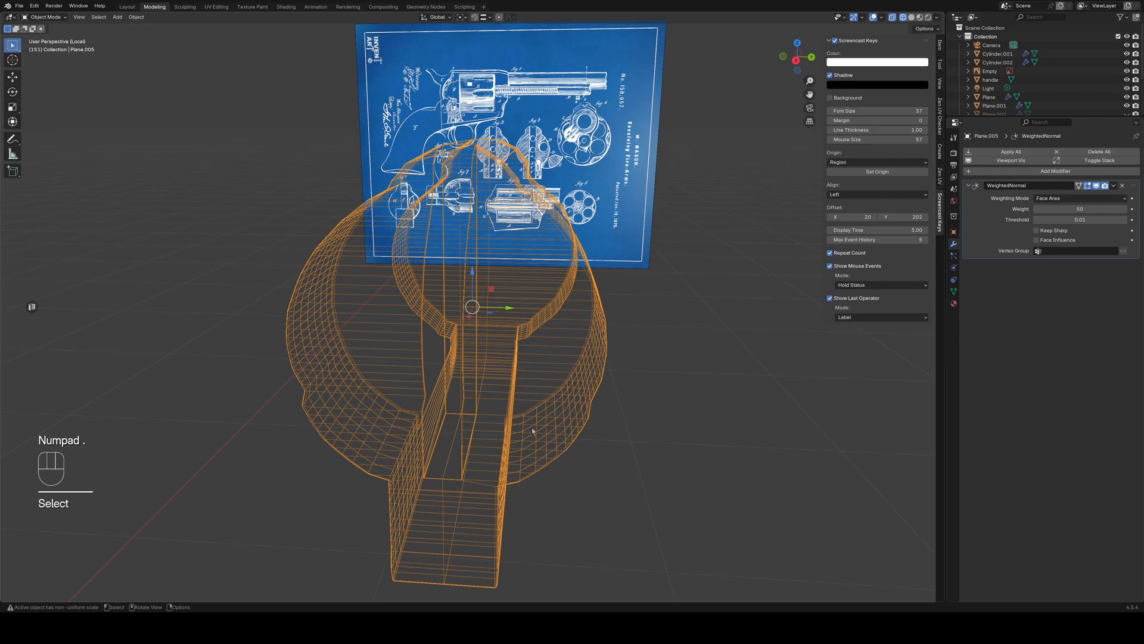
key("Tab")
middle_click_drag(532, 431, 473, 323)
key("1")
key("KP_7")
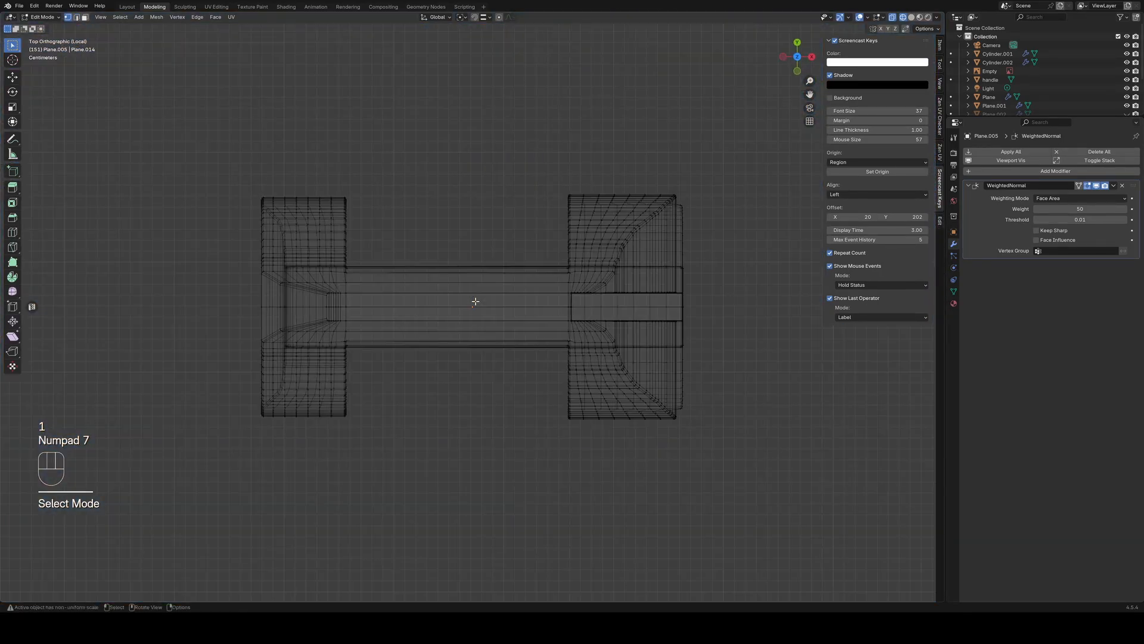
key("KP_3")
scroll(529, 231, "up", 5)
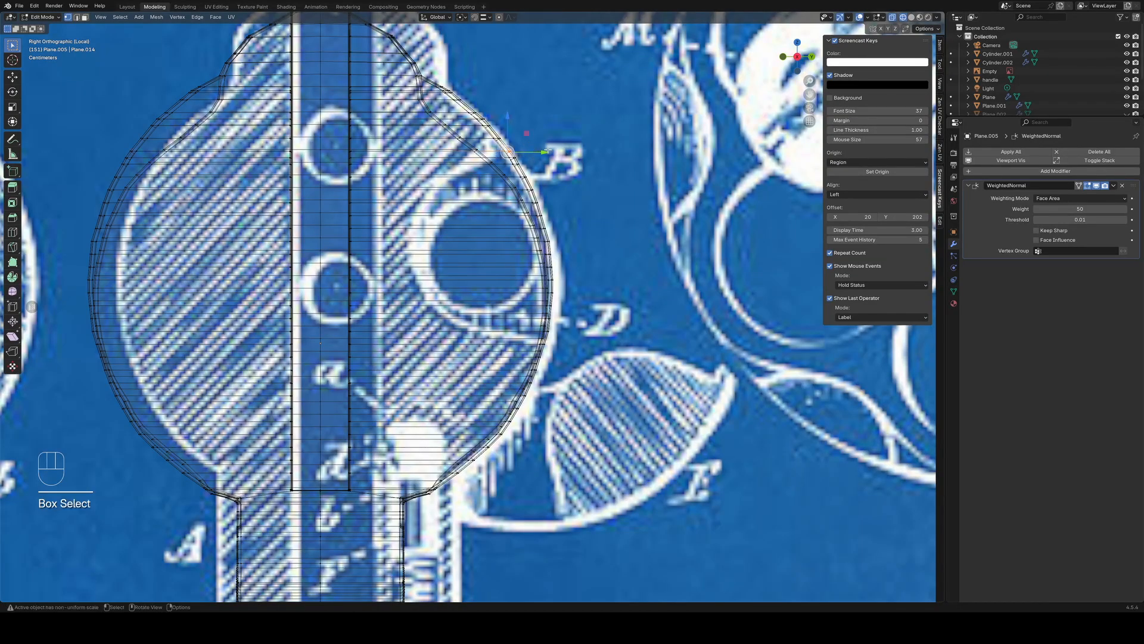
Move the frame's side vertices inward along Y, row by row, to follow the upper curve of the fig. 3 notch below B
left_click_drag(547, 152, 516, 155)
key("ctrl+z")
scroll(524, 250, "up", 4)
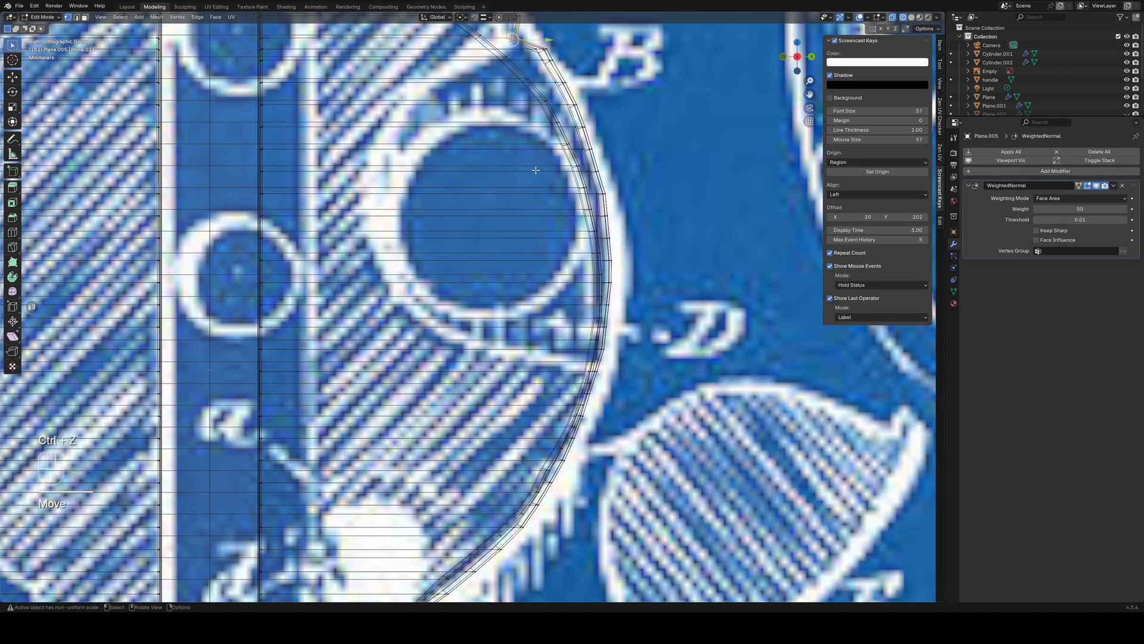
scroll(536, 350, "down", 1)
scroll(531, 340, "up", 1)
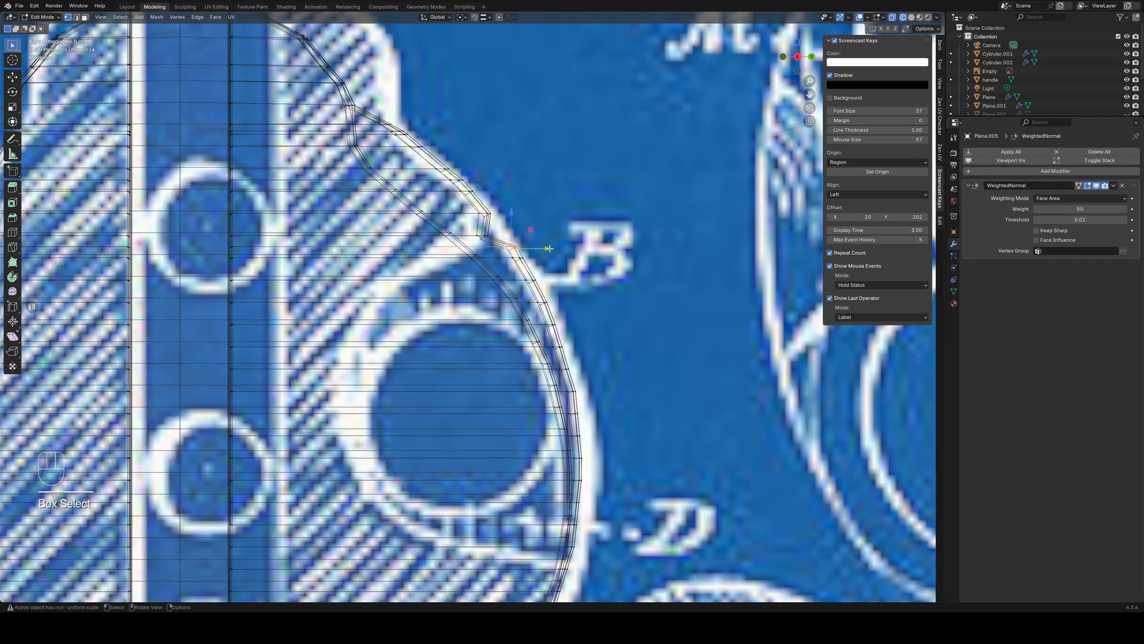
left_click_drag(548, 248, 542, 273)
left_click_drag(567, 281, 462, 282)
left_click_drag(532, 310, 553, 296)
left_click_drag(578, 303, 428, 304)
left_click_drag(541, 331, 562, 319)
left_click_drag(587, 325, 401, 327)
left_click_drag(549, 354, 570, 341)
left_click_drag(594, 348, 384, 350)
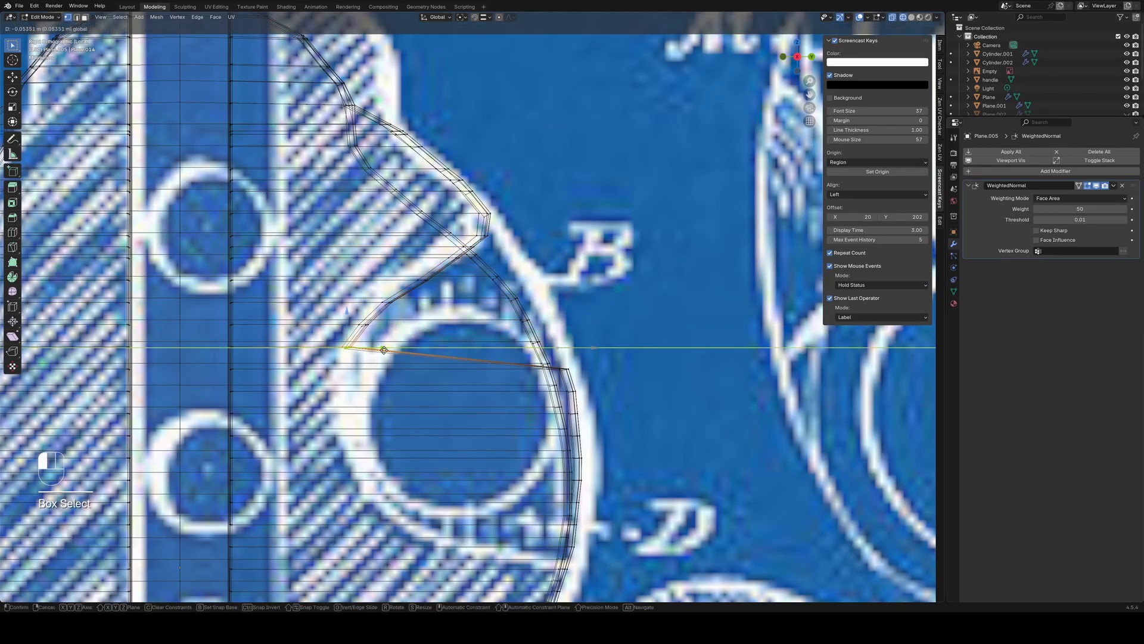
Continue pulling the next side vertex rows inward along Y to follow the notch's inner curve around the hole
middle_click_drag(548, 373, 550, 305, "shift")
left_click_drag(558, 309, 579, 295)
left_click_drag(603, 303, 376, 304)
left_click_drag(564, 331, 585, 318)
left_click_drag(611, 325, 373, 326)
left_click_drag(567, 353, 372, 347)
scroll(638, 387, "up", 2)
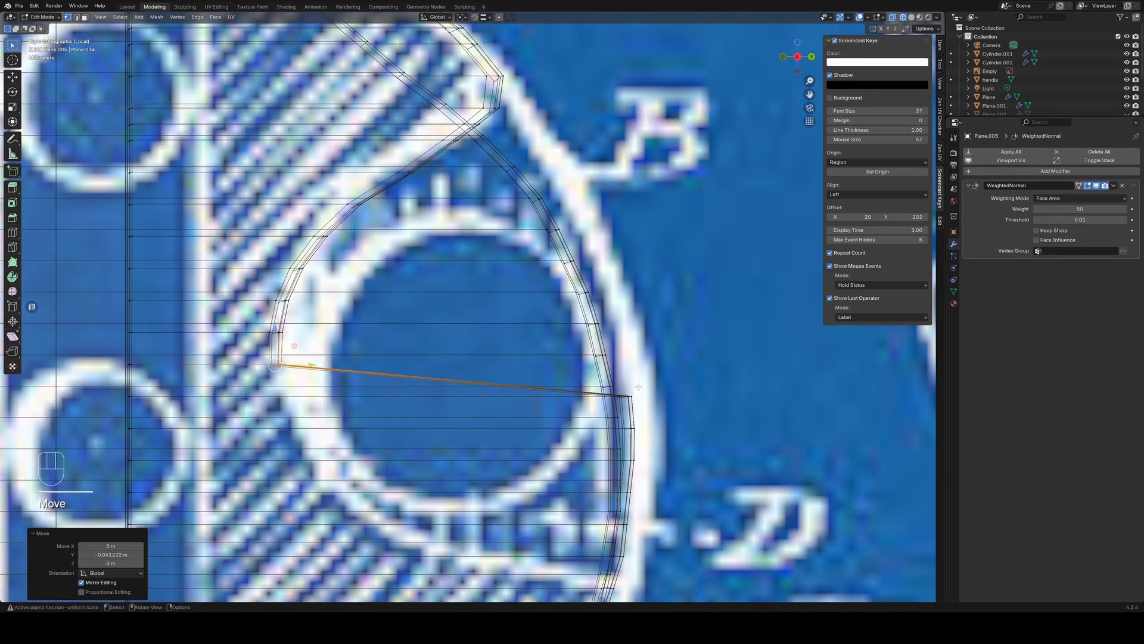
Pull the following vertex rows inward along Y to shape the lower part of the notch curve
scroll(639, 387, "up", 2)
middle_click_drag(638, 387, 641, 267, "shift")
left_click_drag(597, 296, 642, 269)
left_click_drag(657, 283, 166, 283)
left_click_drag(602, 343, 645, 316)
left_click_drag(662, 329, 184, 332)
mouse_move(603, 398)
left_mouse_down()
mouse_move(647, 363)
mouse_move(210, 375)
left_mouse_up()
Try to adjust the next vertex row at the notch's lower end, check it in solid shading, and undo the change
left_click_drag(602, 444, 646, 409)
scroll(646, 411, "up", 7)
scroll(646, 412, "down", 9)
key("shift+z")
mouse_move(467, 395)
middle_mouse_down()
mouse_move(424, 409)
mouse_move(298, 388)
mouse_move(429, 393)
middle_mouse_up()
key("KP_3")
key("shift+z")
scroll(592, 385, "up", 4)
scroll(592, 385, "up", 4)
key("ctrl+z")
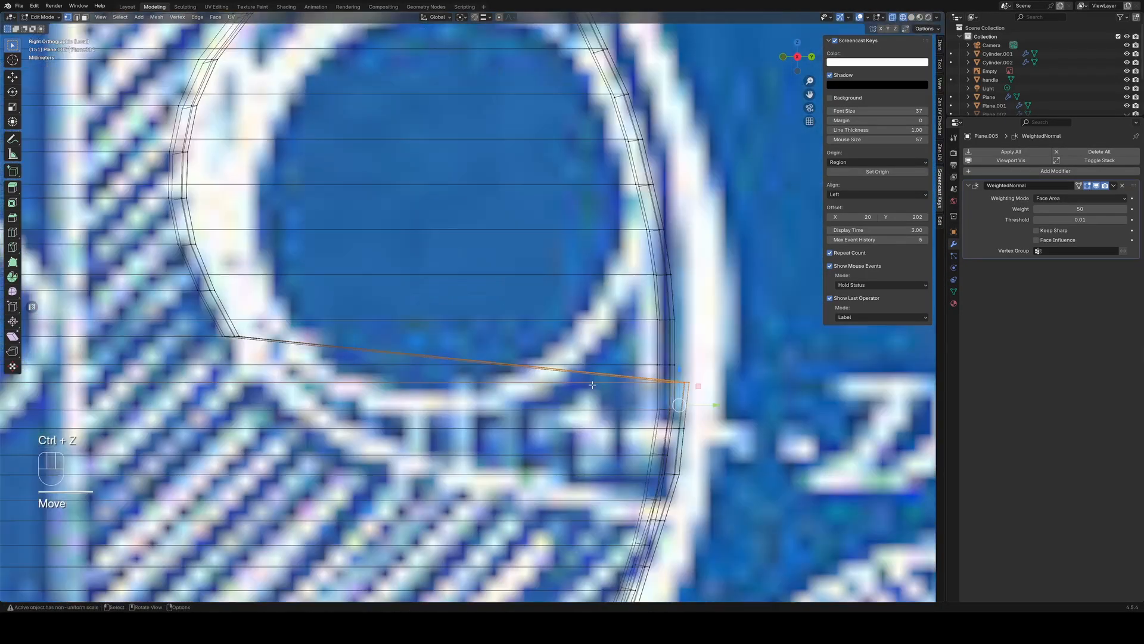
Try to select the vertices along the notch's lower ledge in solid shading, and undo the selections
middle_click_drag(591, 385, 564, 386)
key("KP_3")
scroll(565, 386, "down", 2)
left_click_drag(654, 381, 646, 380)
mouse_move(647, 380)
middle_mouse_down()
mouse_move(677, 414)
mouse_move(477, 370)
middle_mouse_up()
key("shift+z")
left_click_drag(442, 356, 469, 335)
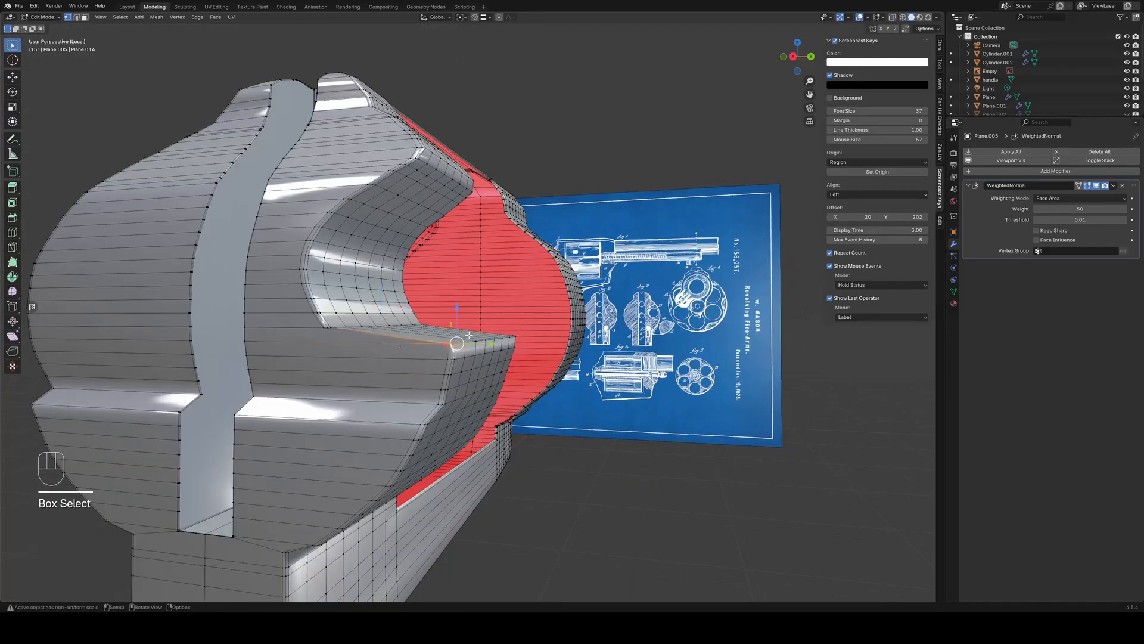
key("ctrl+z")
middle_click_drag(469, 335, 478, 338, "shift")
key("KP_3")
key("shift+z")
key("ctrl+z")
Try again to select the ledge's vertices from another angle, and undo the recent selection changes
middle_click_drag(643, 197, 429, 215)
left_click_drag(477, 324, 357, 342)
middle_click_drag(358, 342, 417, 357, "shift")
left_click_drag(336, 364, 456, 346, "shift")
key("ctrl+z")
key("ctrl+z")
key("ctrl+z")
key("ctrl+z")
key("ctrl+z")
Select the vertices along the notch's lower ledge in solid shading and return to the right-side wireframe view
mouse_move(456, 346)
middle_mouse_down()
mouse_move(501, 363)
mouse_move(513, 352)
middle_mouse_up()
key("shift+z")
left_click(460, 360)
left_click_drag(524, 359, 496, 343, "shift")
middle_click_drag(438, 352, 328, 364)
key("KP_3")
key("shift+z")
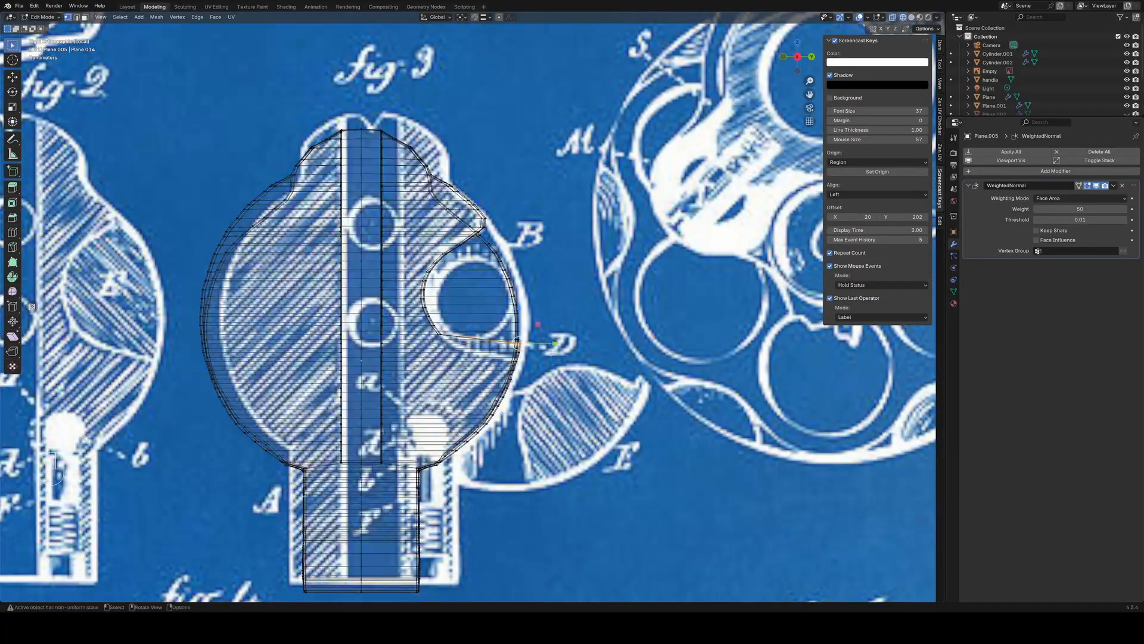
Try to move the vertices at the notch's lower end further inward, and undo the attempt
scroll(506, 349, "up", 14)
left_click_drag(550, 352, 570, 335)
left_click_drag(576, 346, 402, 317)
key("ctrl+z")
key("ctrl+z")
key("ctrl+z")
Clear the selection and examine the notch from several angles in solid shading, comparing it with the blueprint
scroll(471, 327, "down", 8)
scroll(447, 334, "up", 4)
left_click(457, 383)
scroll(464, 379, "down", 6)
key("shift+z")
middle_click_drag(590, 347, 534, 362)
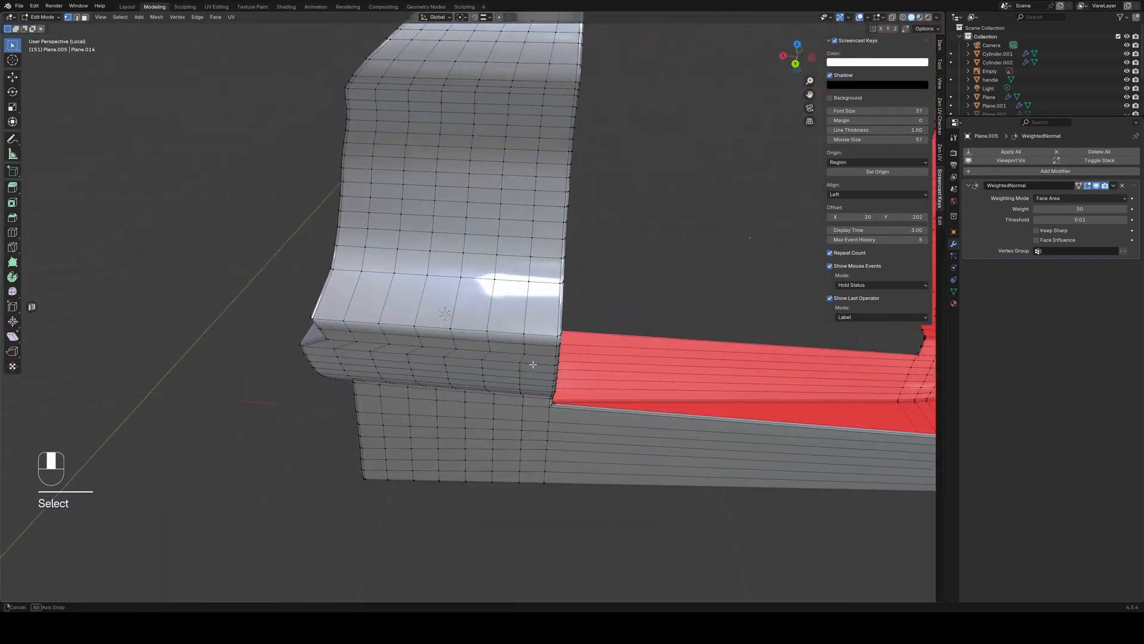
scroll(471, 383, "down", 5)
middle_click_drag(419, 377, 513, 357)
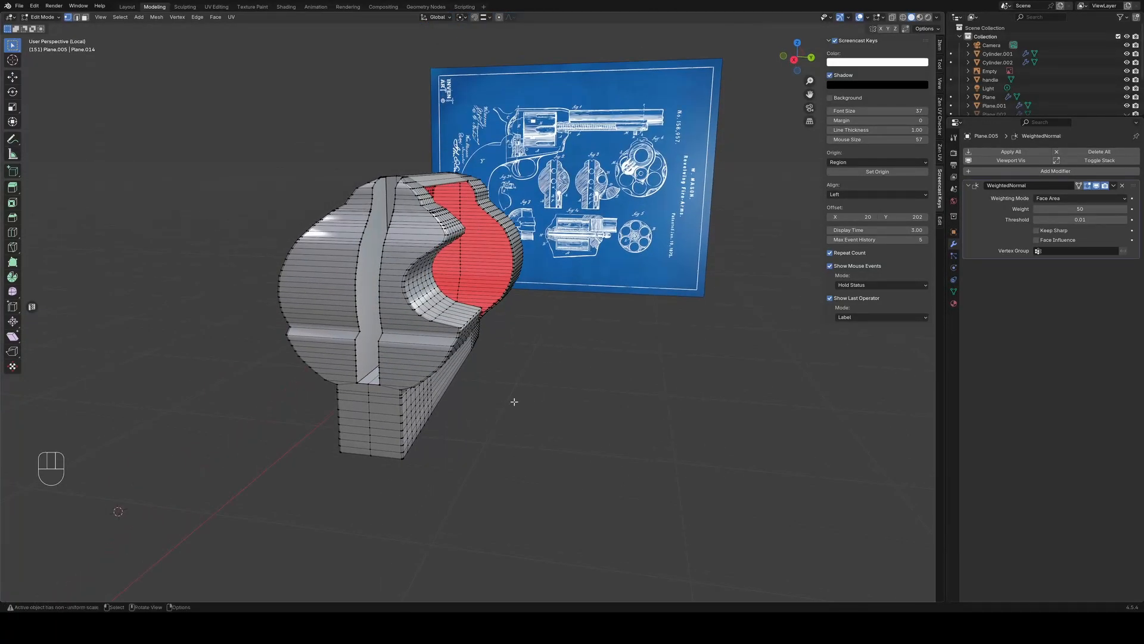
mouse_move(514, 401)
middle_mouse_down()
mouse_move(411, 383)
mouse_move(347, 393)
mouse_move(533, 398)
mouse_move(519, 414)
mouse_move(497, 408)
mouse_move(501, 447)
mouse_move(444, 465)
mouse_move(503, 411)
middle_mouse_up()
key("Tab")
key("Tab")
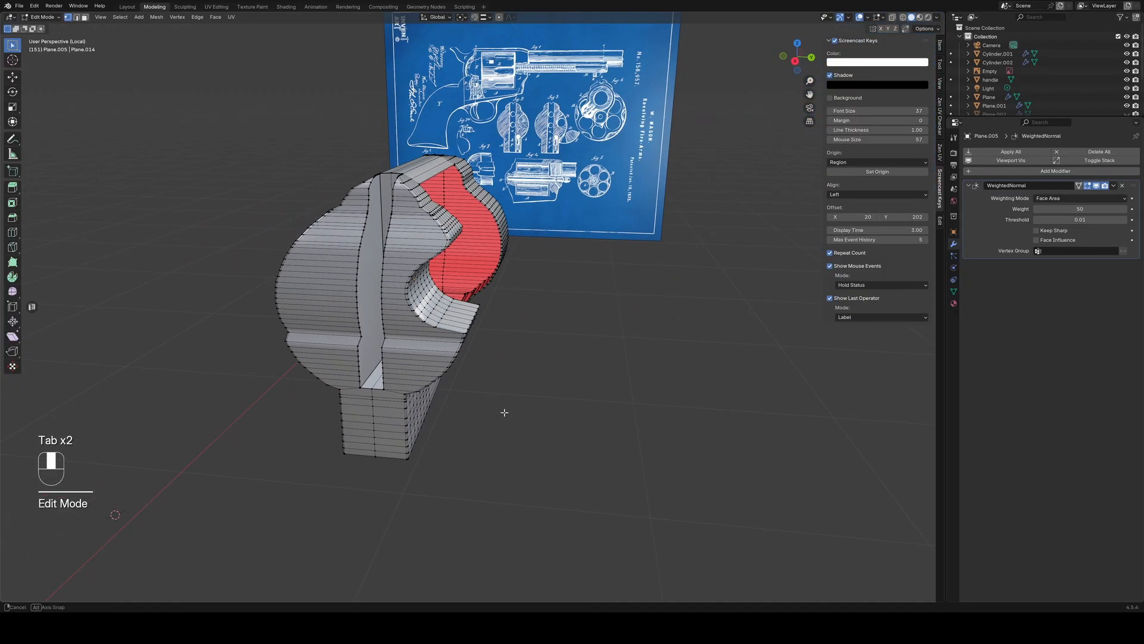
Select the rear edge path on the frame's un-notched side, running from the lower post up toward the top
scroll(489, 404, "up", 4)
middle_click_drag(398, 419, 362, 370)
middle_click_drag(387, 316, 435, 428)
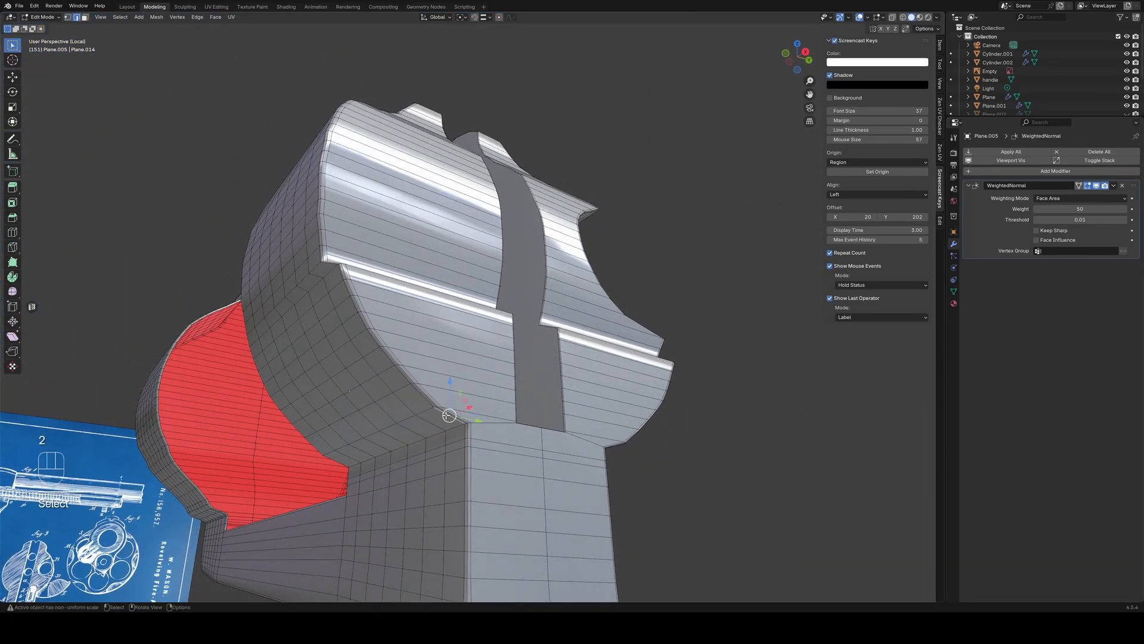
middle_click_drag(404, 388, 427, 480)
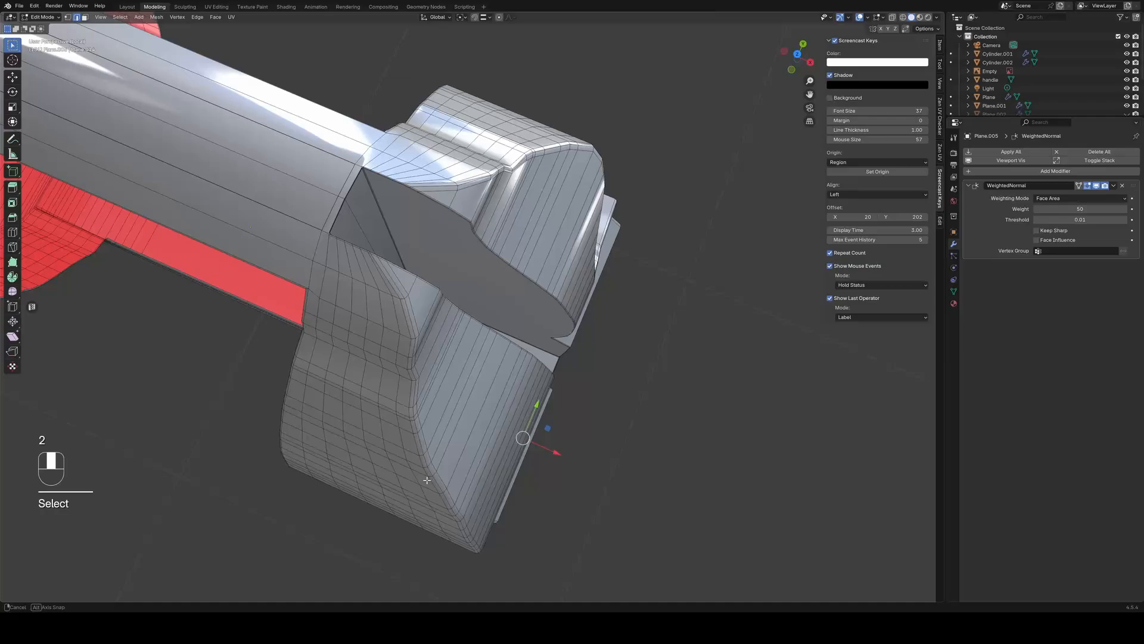
left_click(388, 280, "ctrl")
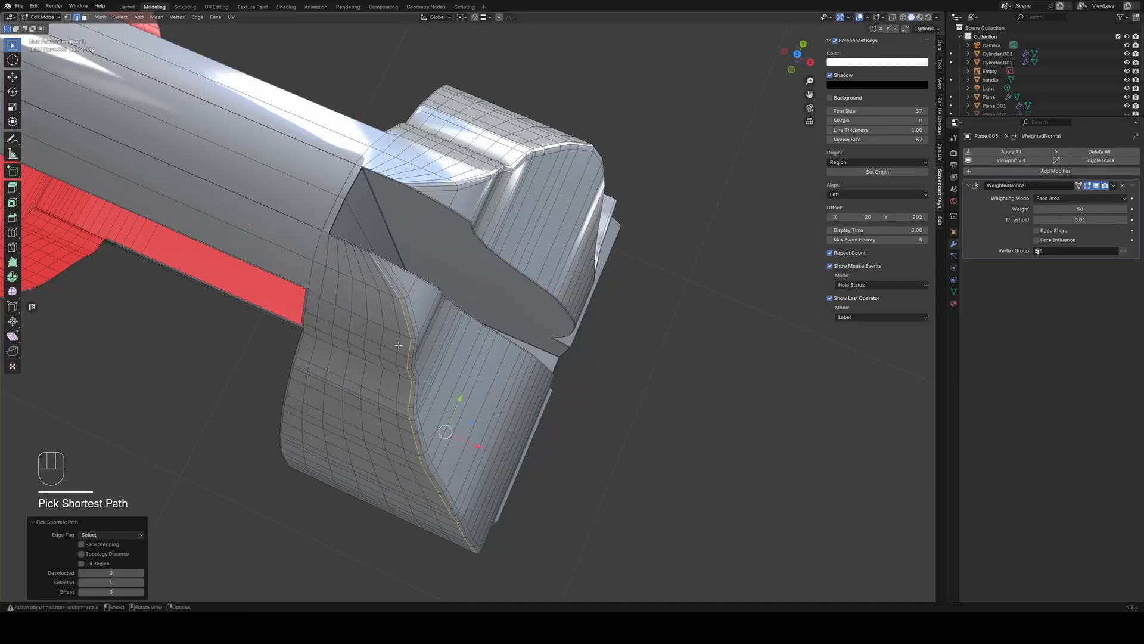
Try to extend the edge path selection near the top of the rear section, and undo the extension
middle_click_drag(417, 356, 403, 321)
left_click(411, 284, "shift")
left_click(420, 268, "ctrl")
key("ctrl+shift+z")
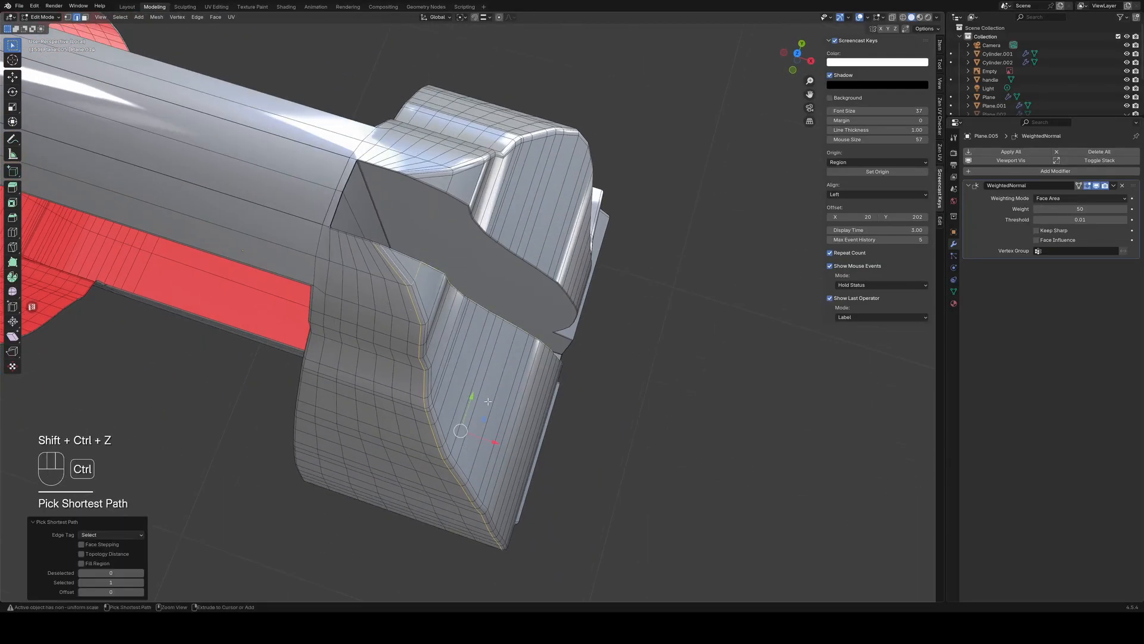
key("ctrl+z")
Add the adjacent parallel edge path to the selection, following the rear rim from the top down to the lower post
middle_click_drag(488, 401, 387, 417)
left_click(417, 334, "ctrl")
left_click(400, 231, "ctrl")
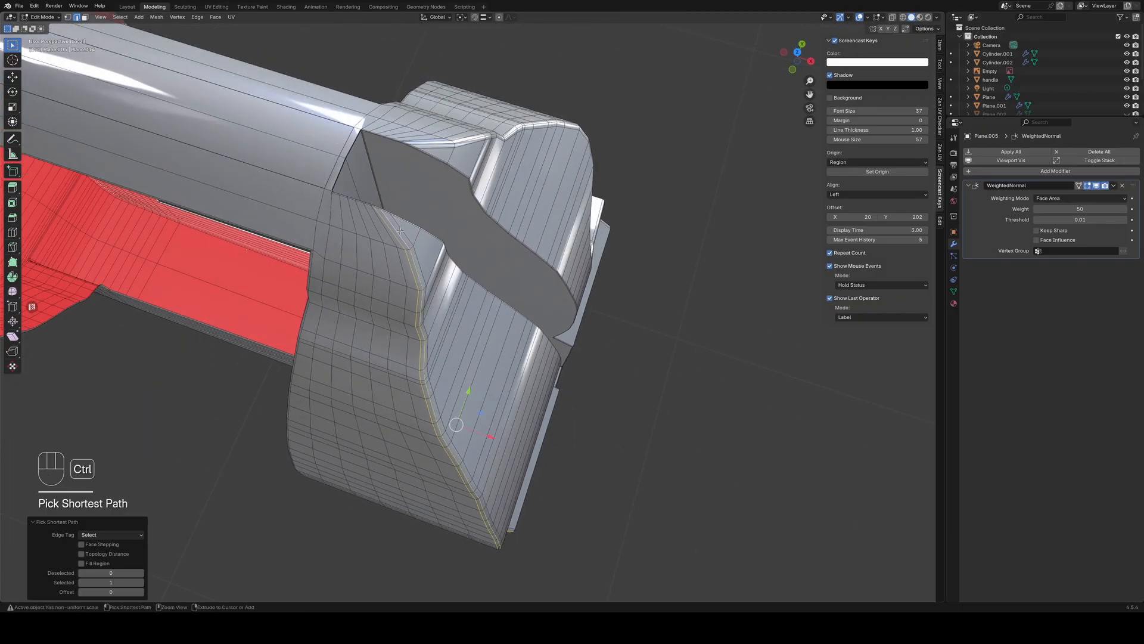
left_click(399, 230, "shift")
middle_click_drag(400, 230, 384, 163)
left_click(390, 352, "ctrl")
middle_click_drag(391, 351, 372, 312)
left_click(389, 374, "ctrl")
middle_click_drag(389, 375, 411, 310)
left_click(488, 383, "ctrl")
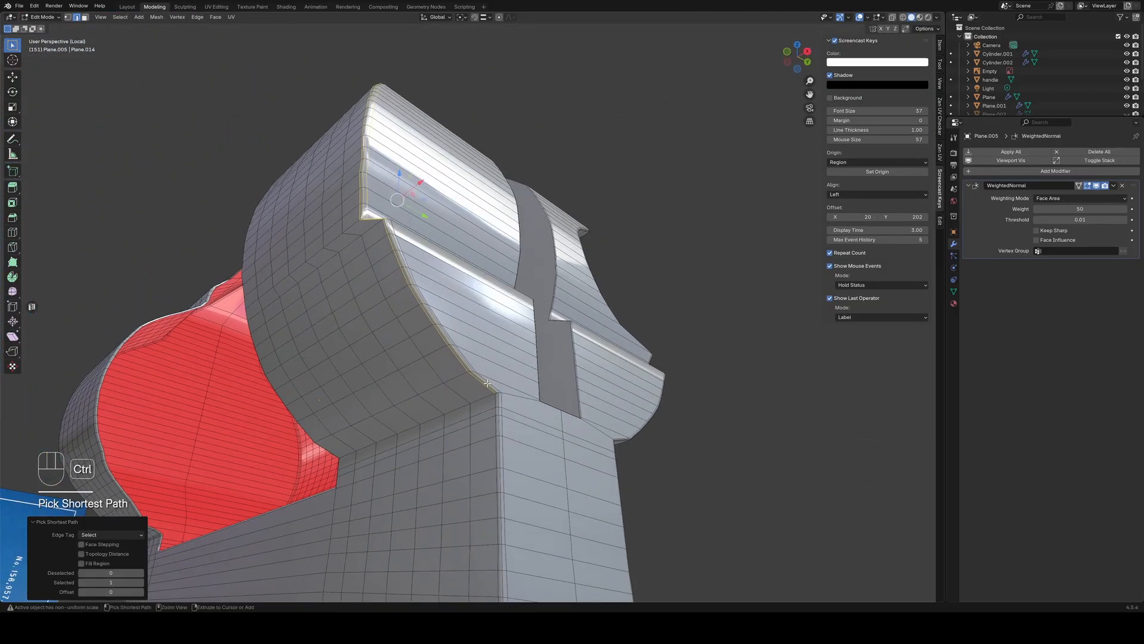
Complete the rear rim path selection at the lower post and apply Set Flow to the selected edges on the un-notched side
left_click(488, 383, "ctrl")
middle_click_drag(487, 383, 477, 418)
right_click(348, 317)
left_click(405, 317)
Select the rear rim edge path on the notched side from the lower post up along the notch opening
middle_click_drag(626, 414, 457, 428)
left_click(444, 426)
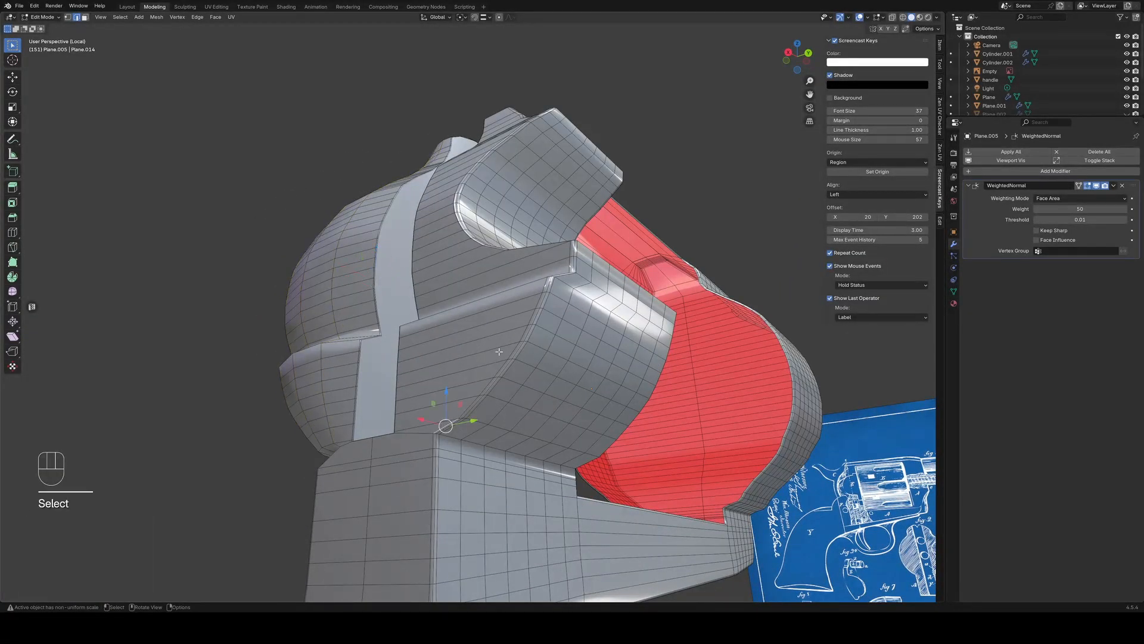
left_click(542, 294, "ctrl")
middle_click_drag(542, 293, 600, 234)
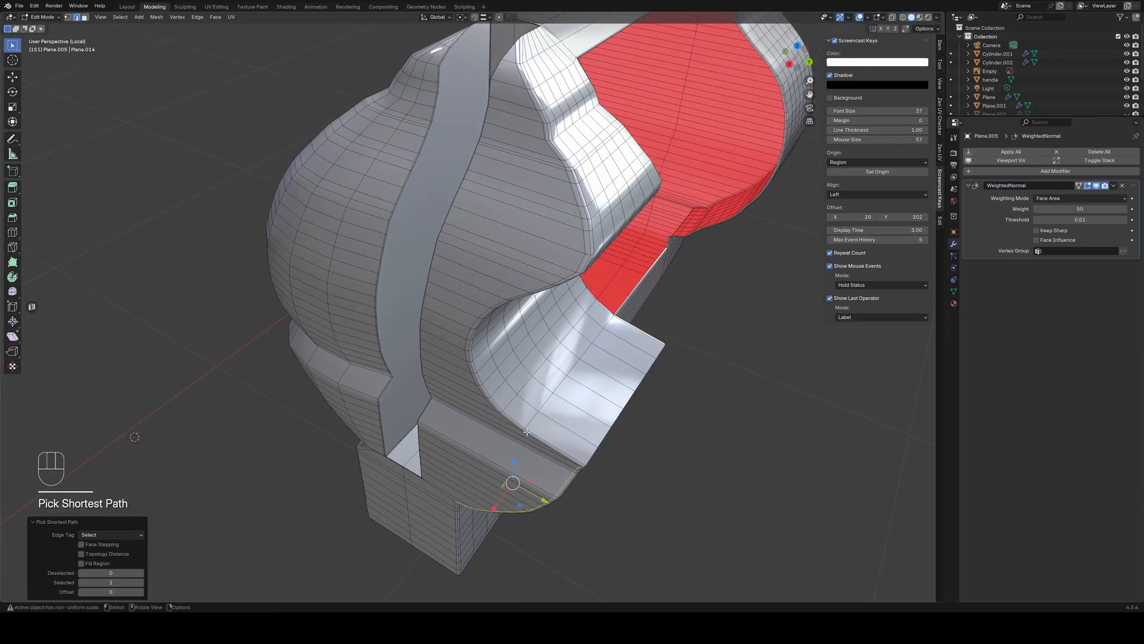
middle_click_drag(526, 431, 549, 358)
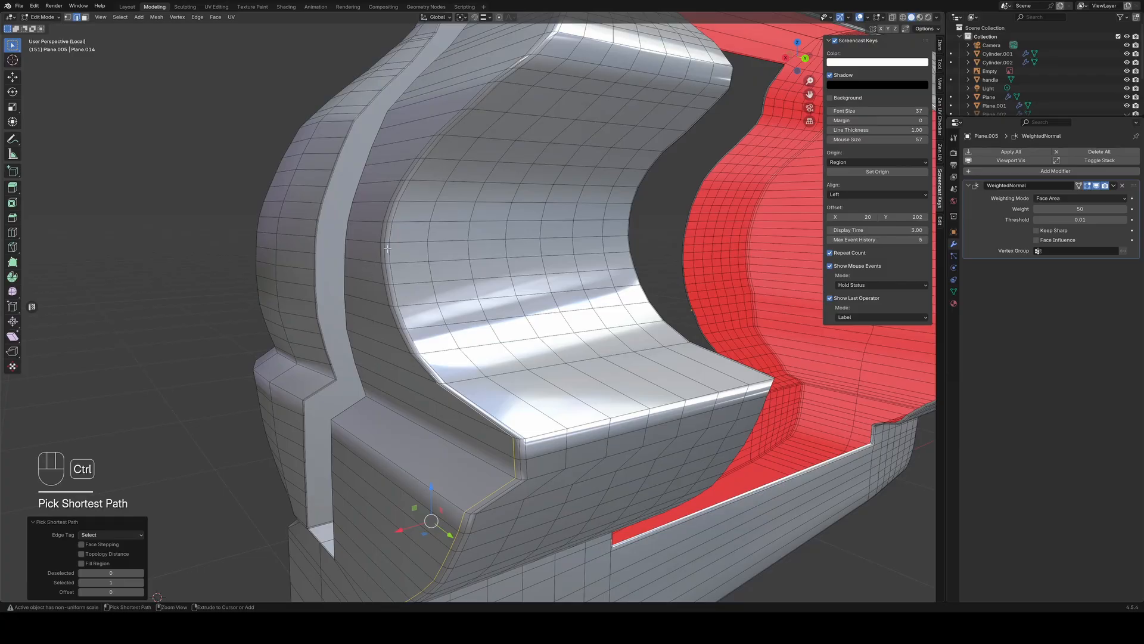
middle_click_drag(387, 248, 646, 126)
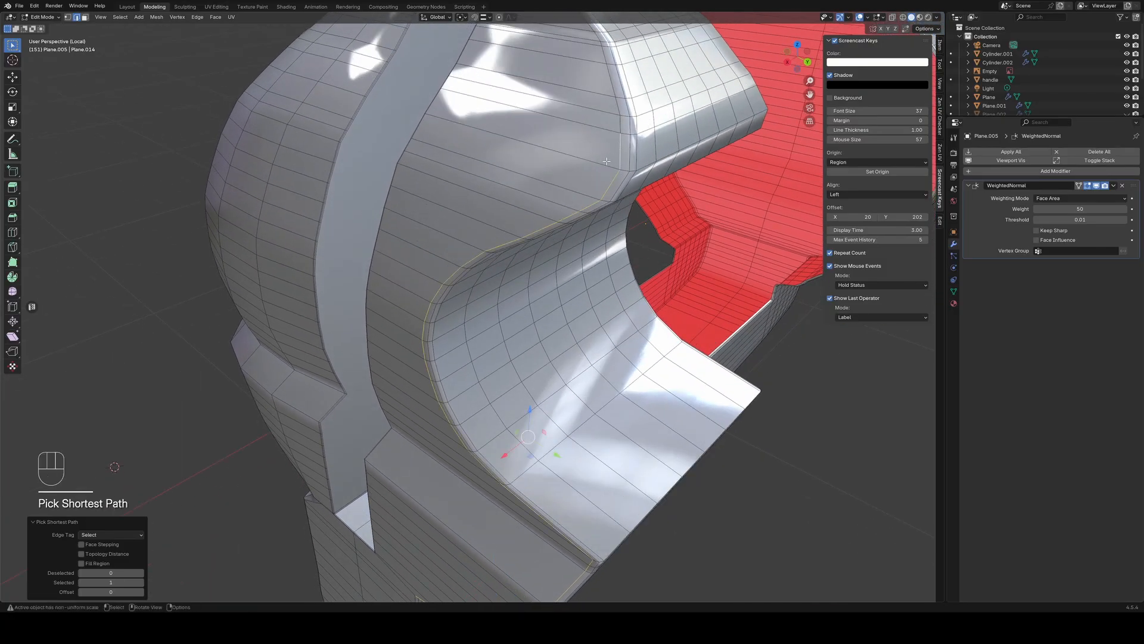
Extend the notched side's rim path selection over the upper rim toward the slot at the top
middle_click_drag(606, 161, 611, 185)
scroll(609, 183, "down", 3)
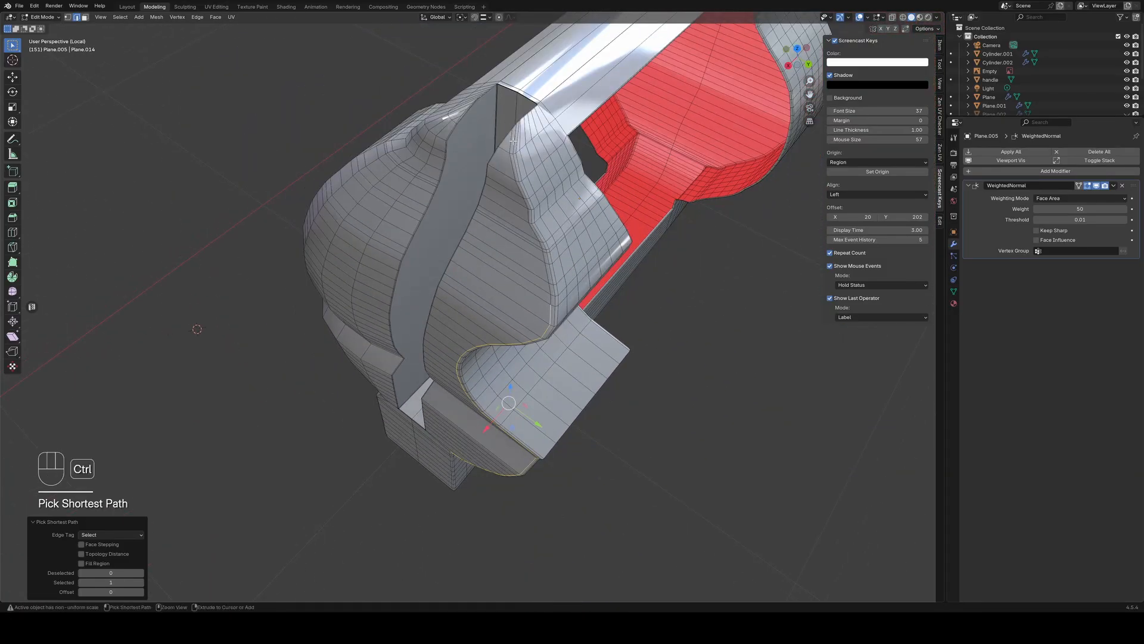
middle_click_drag(506, 154, 521, 195)
scroll(493, 236, "up", 8)
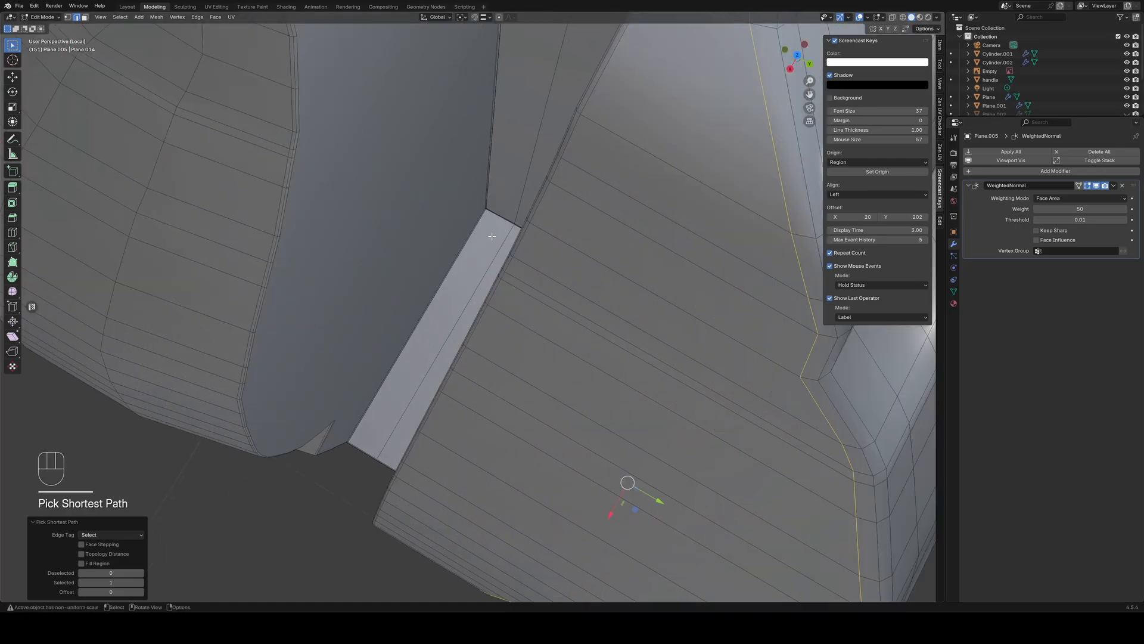
middle_click_drag(477, 236, 471, 333, "shift")
scroll(472, 313, "down", 8)
Add the adjacent parallel edge path along the notched side's rim to the selection, following the notch and both rim ends
left_click(495, 209, "shift")
left_click(471, 476, "ctrl")
middle_click_drag(471, 536, 517, 441, "shift")
left_click(481, 421, "ctrl")
left_click(517, 441, "shift")
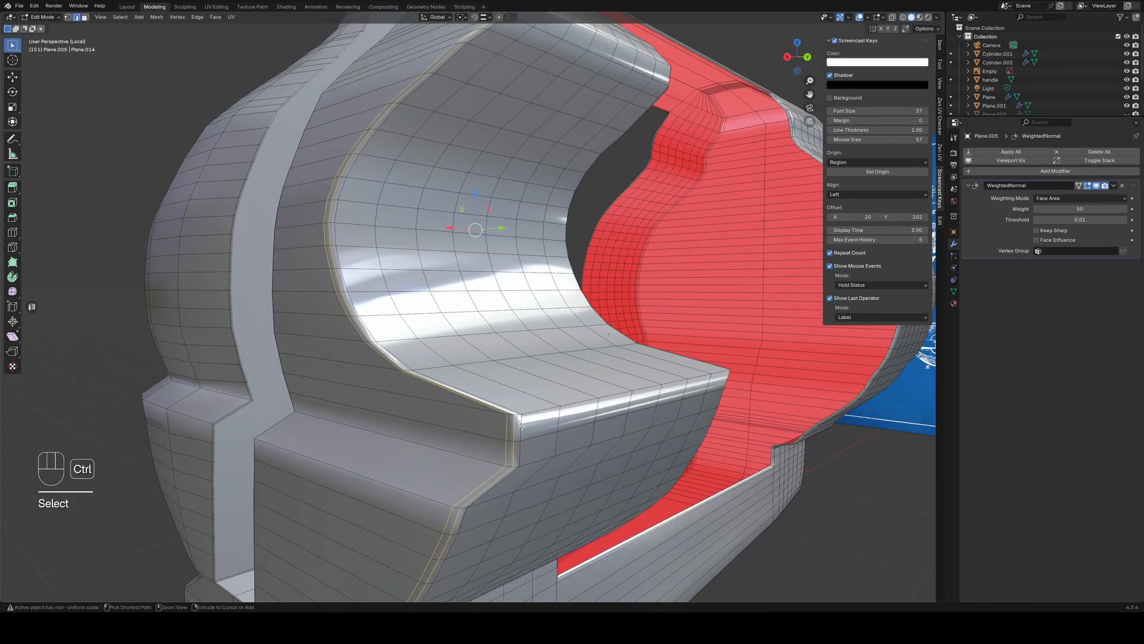
left_click(465, 500, "ctrl")
left_click(480, 199, "shift")
middle_click_drag(465, 143, 532, 321)
left_click(466, 145, "ctrl")
left_click(450, 153, "shift")
left_click(451, 143, "ctrl")
Apply Set Flow to the selected rim edge paths on the notched side
scroll(459, 178, "down", 4)
right_click(613, 319)
mouse_move(613, 320)
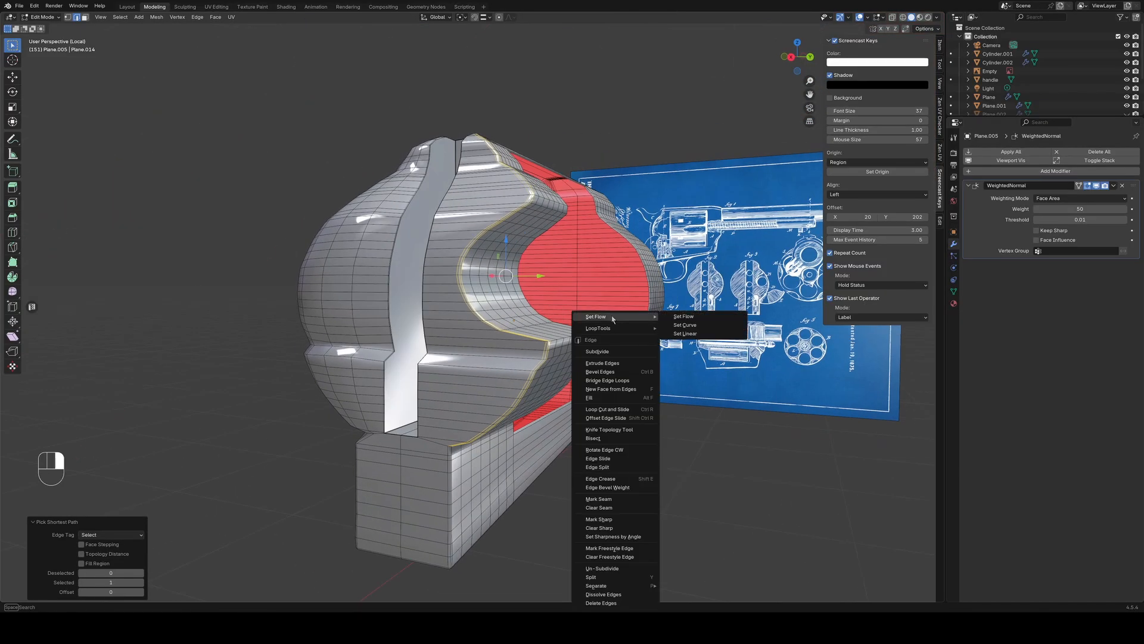
left_click(692, 318)
left_click(678, 438)
Examine the rounded rim around the notch from several angles in Object Mode and Edit Mode
middle_click_drag(652, 435, 551, 426)
scroll(465, 417, "up", 2)
middle_click_drag(330, 403, 417, 418)
key("Tab")
middle_click_drag(709, 471, 626, 462)
scroll(459, 412, "down", 3)
middle_click_drag(420, 426, 506, 400)
key("Tab")
scroll(547, 427, "up", 5)
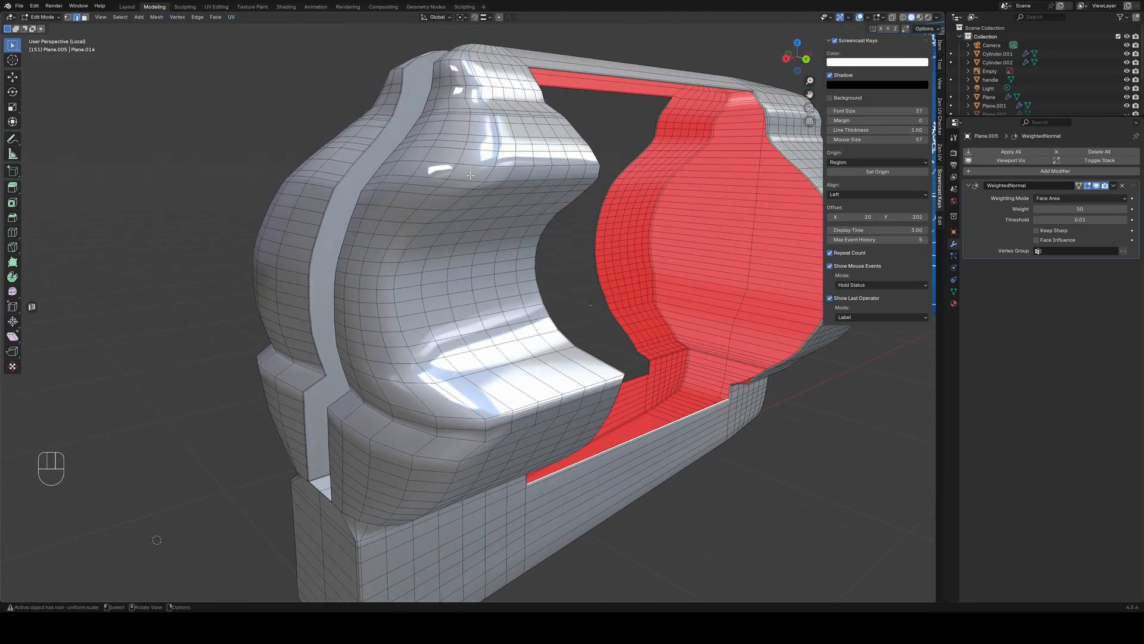
Try sliding the edge loop just inside the notch toward the rim with Edge Slide
middle_click_drag(366, 441, 435, 431)
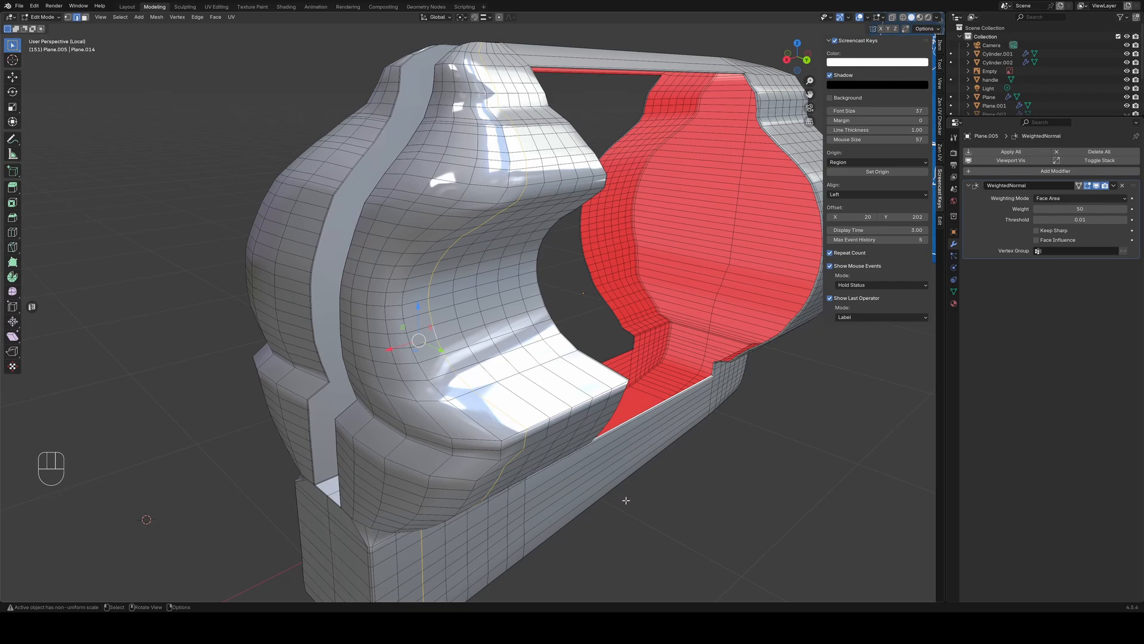
key("g")
key("g")
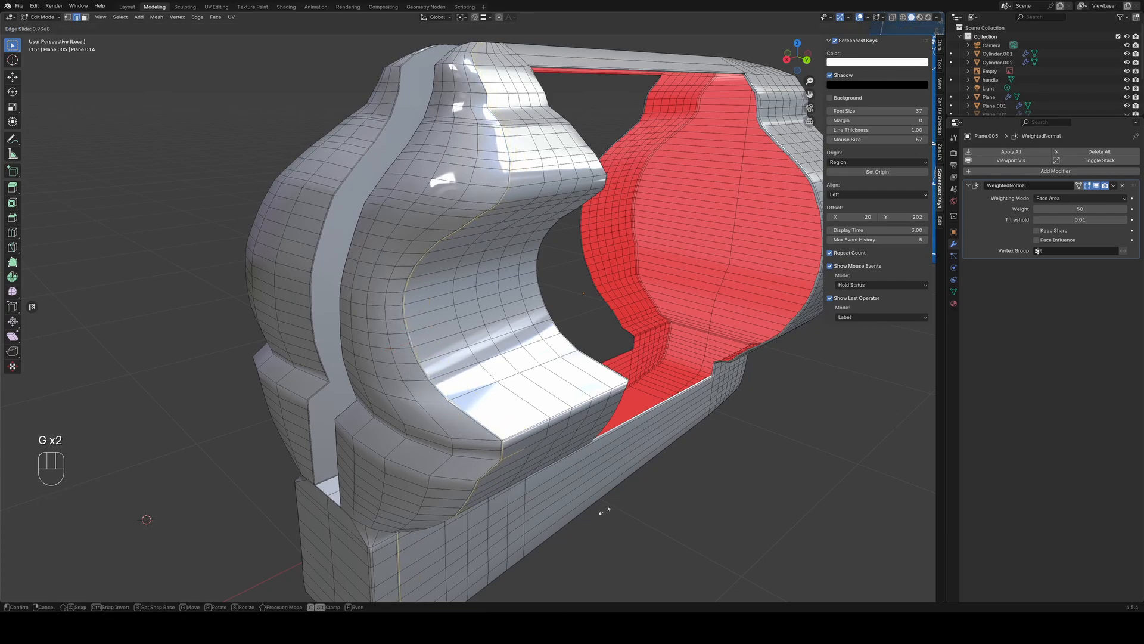
left_click(452, 348)
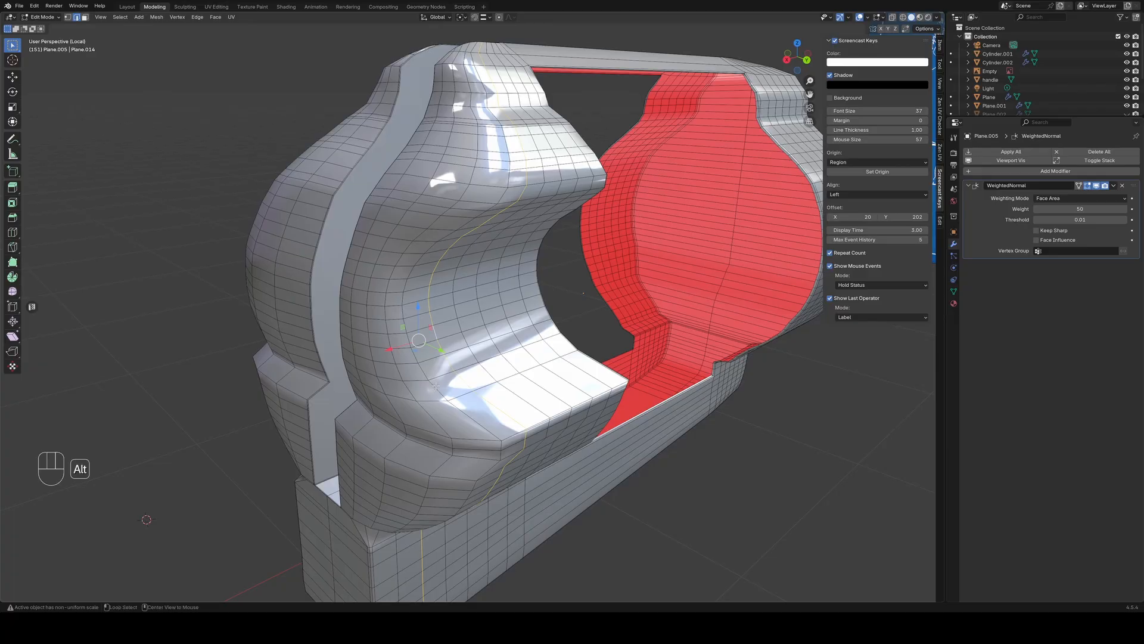
key("g")
key("g")
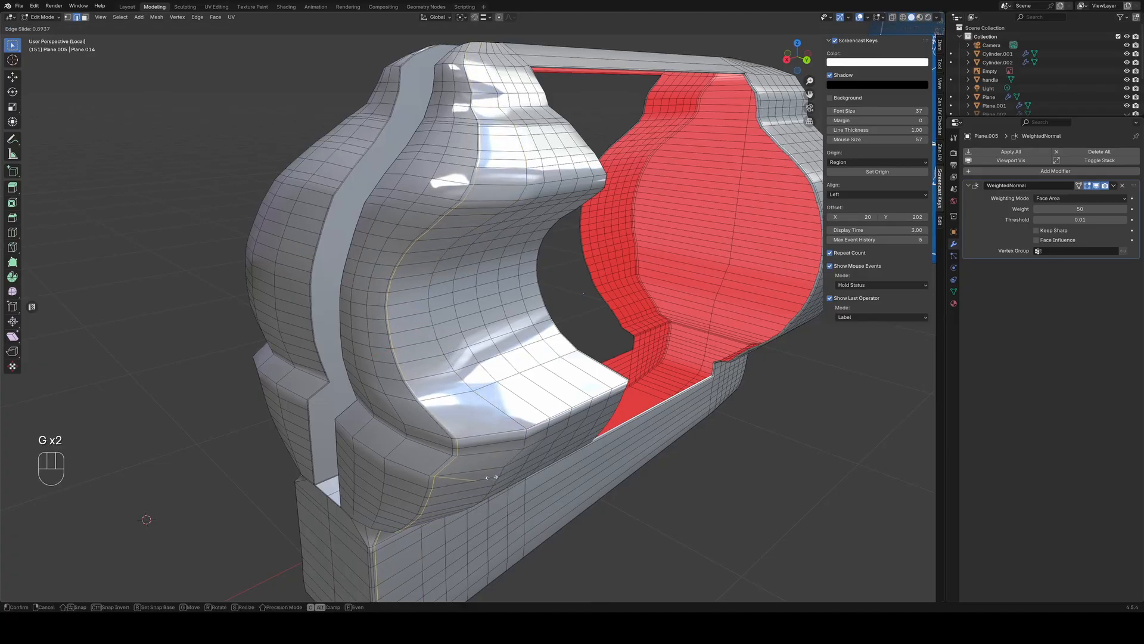
left_click(491, 477)
Try adding a single centred loop cut around the notched side's rim, and select the lower rim edge path
left_click(634, 540)
mouse_move(634, 539)
middle_mouse_down()
mouse_move(687, 444)
mouse_move(685, 485)
mouse_move(632, 518)
middle_mouse_up()
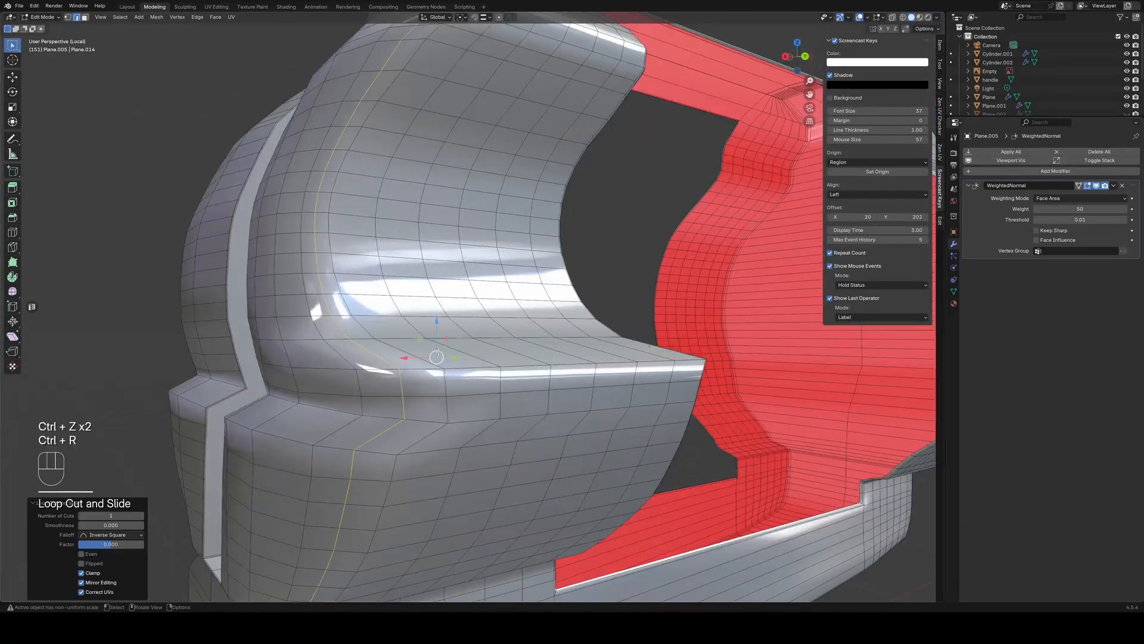
left_click(472, 326)
key("g")
key("g")
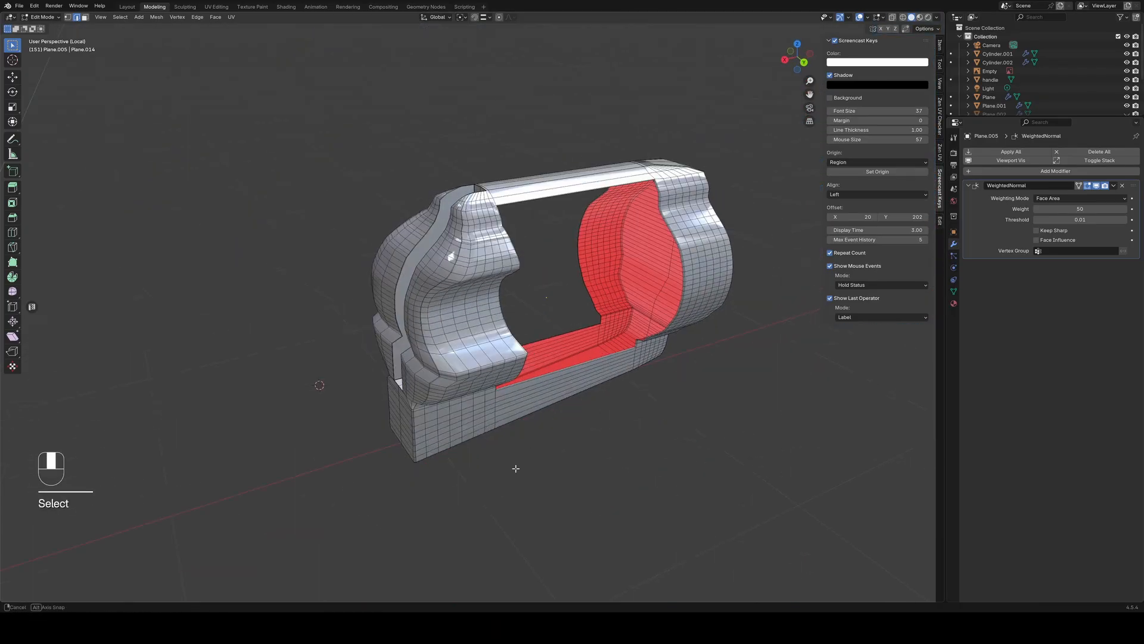
key("Tab")
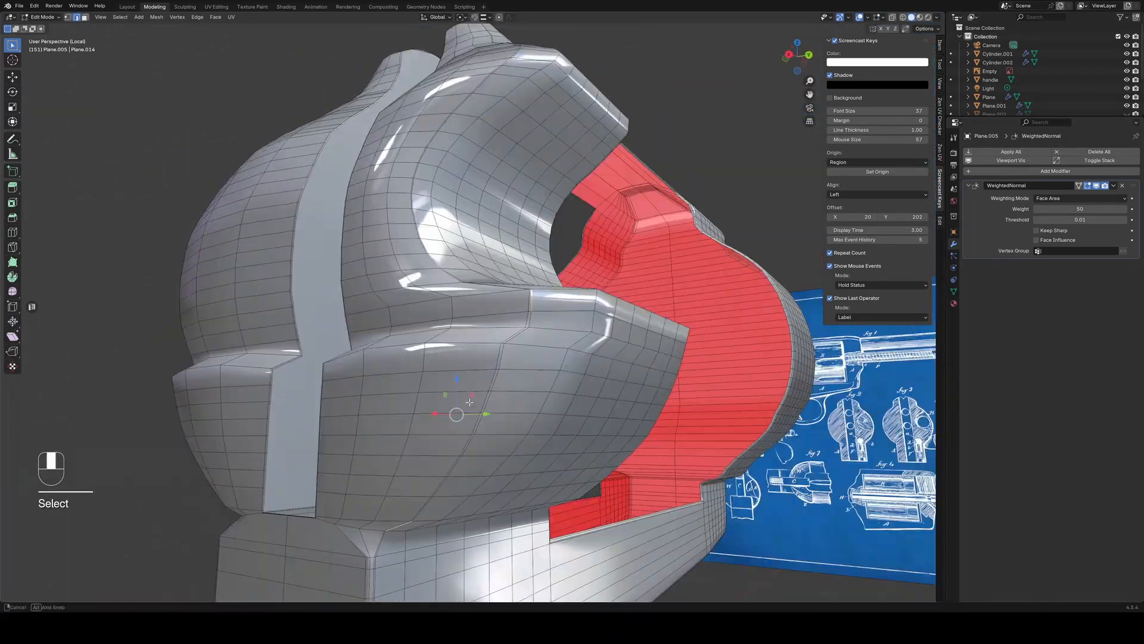
left_click(458, 477, "ctrl")
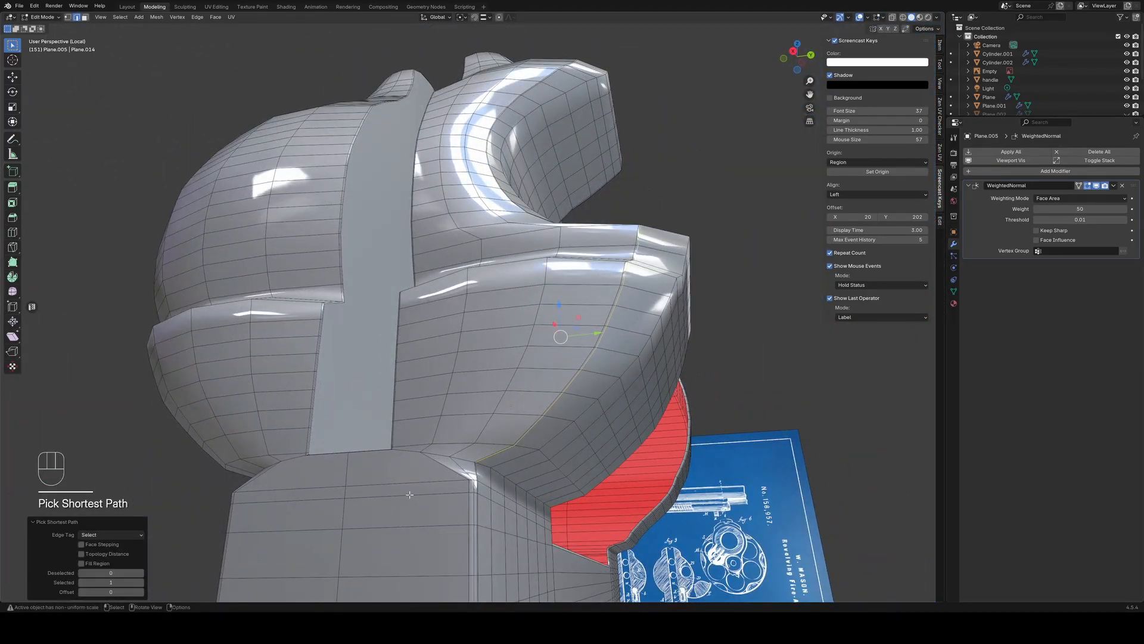
Undo the loop cut, edge slides and Set Flow on the notched side, back to the rim path selection
middle_click_drag(409, 495, 495, 518)
key("ctrl+z")
key("ctrl+z")
key("ctrl+z")
key("ctrl+z")
key("ctrl+z")
key("ctrl+z")
key("ctrl+z")
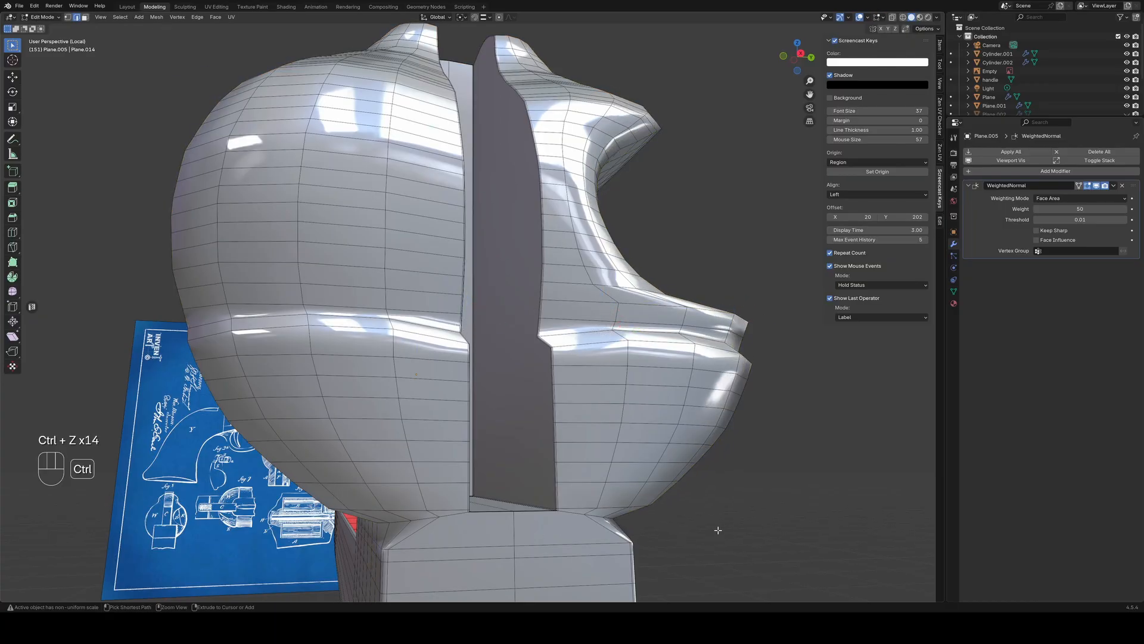
key("ctrl+z")
key("ctrl+z")
middle_click_drag(723, 538, 673, 532)
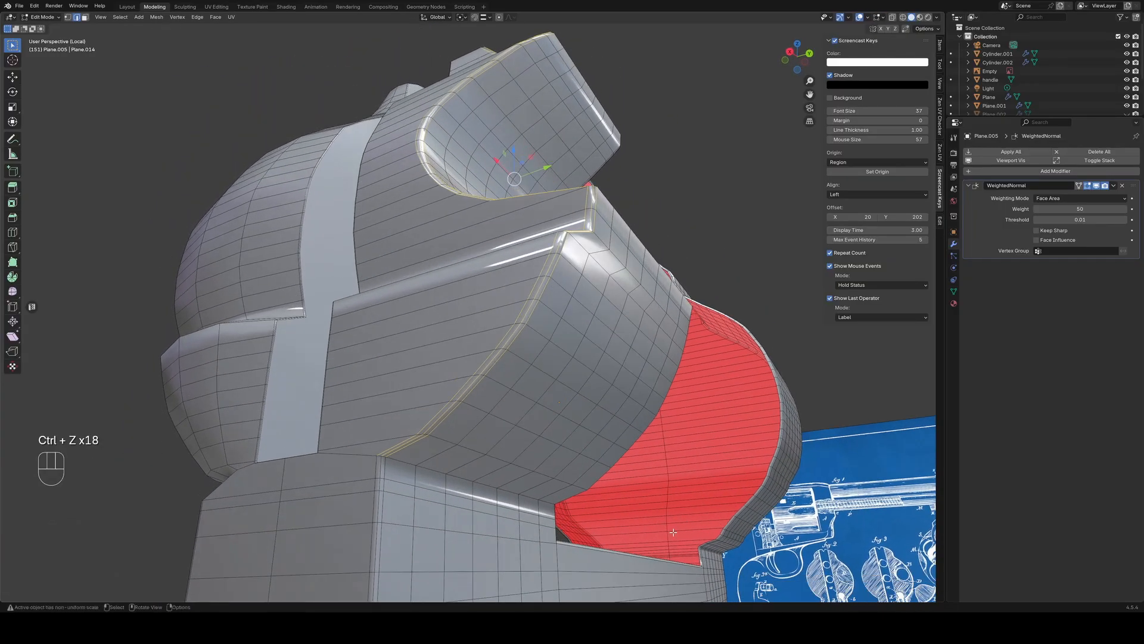
middle_click_drag(693, 482, 513, 507)
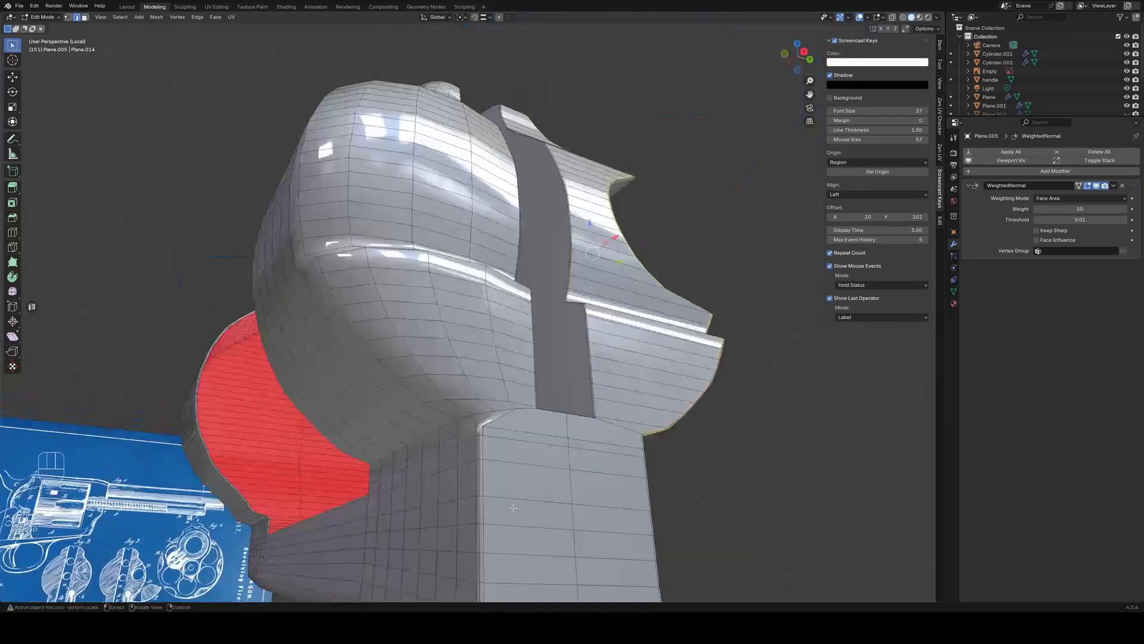
key("ctrl+z")
key("ctrl+z")
key("ctrl+z")
key("ctrl+z")
key("ctrl+z")
key("ctrl+z")
key("ctrl+z")
key("ctrl+z")
key("ctrl+z")
key("ctrl+z")
key("ctrl+z")
key("ctrl+z")
key("ctrl+z")
key("ctrl+z")
key("ctrl+z")
key("ctrl+z")
key("ctrl+z")
Try sliding the vertex at the post corner on the un-notched side, and undo the slides
middle_click_drag(677, 473, 694, 387)
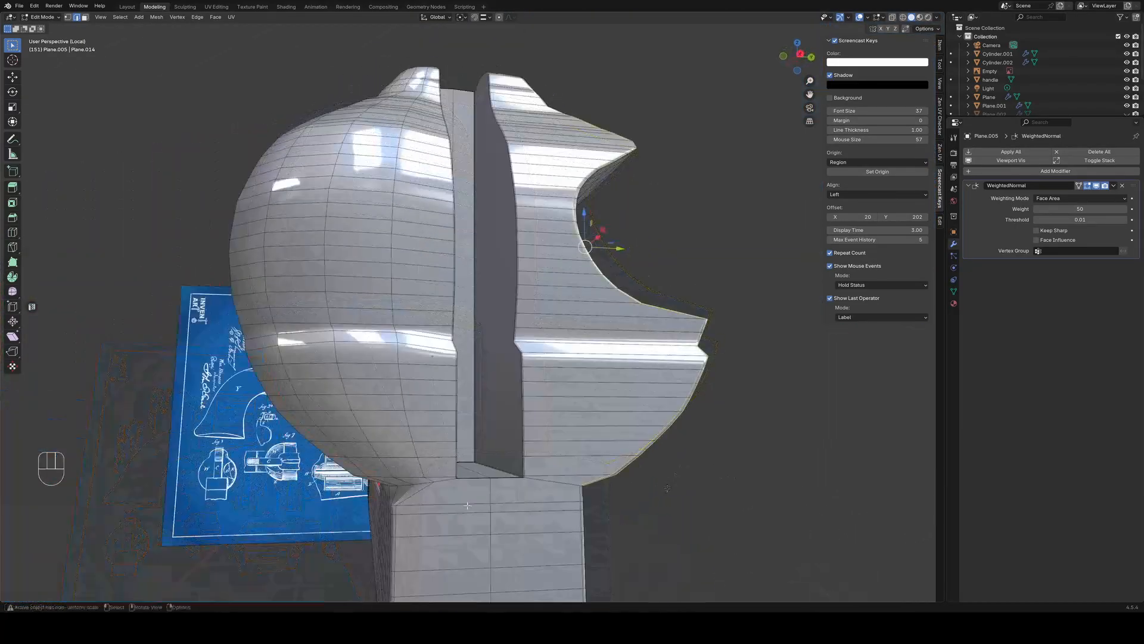
left_click(506, 378)
middle_click_drag(596, 382, 447, 470, "ctrl")
left_click(641, 444)
key("1")
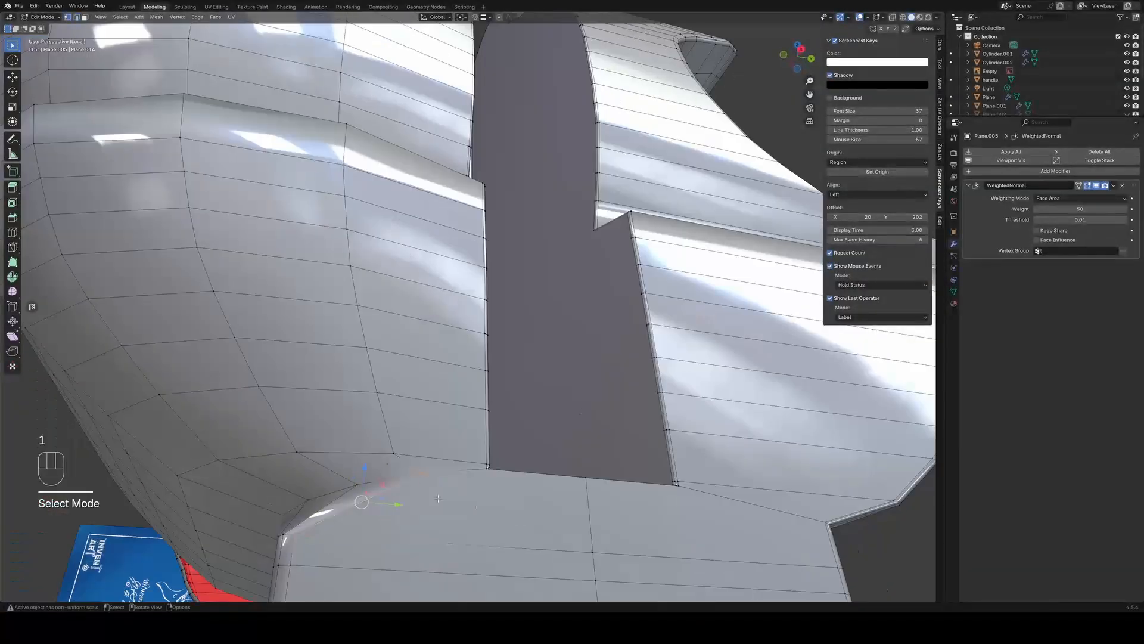
key("g")
key("g")
left_click(382, 483)
key("g")
key("g")
key("ctrl+z")
middle_click_drag(382, 489, 584, 524)
key("ctrl+z")
key("ctrl+z")
key("ctrl+z")
key("ctrl+z")
Extend the rim path selection on the notched side up to the slot at the top
scroll(511, 513, "down", 6)
left_click(494, 461)
left_click(600, 567, "ctrl")
middle_click_drag(596, 381, 469, 163)
key("ctrl+z")
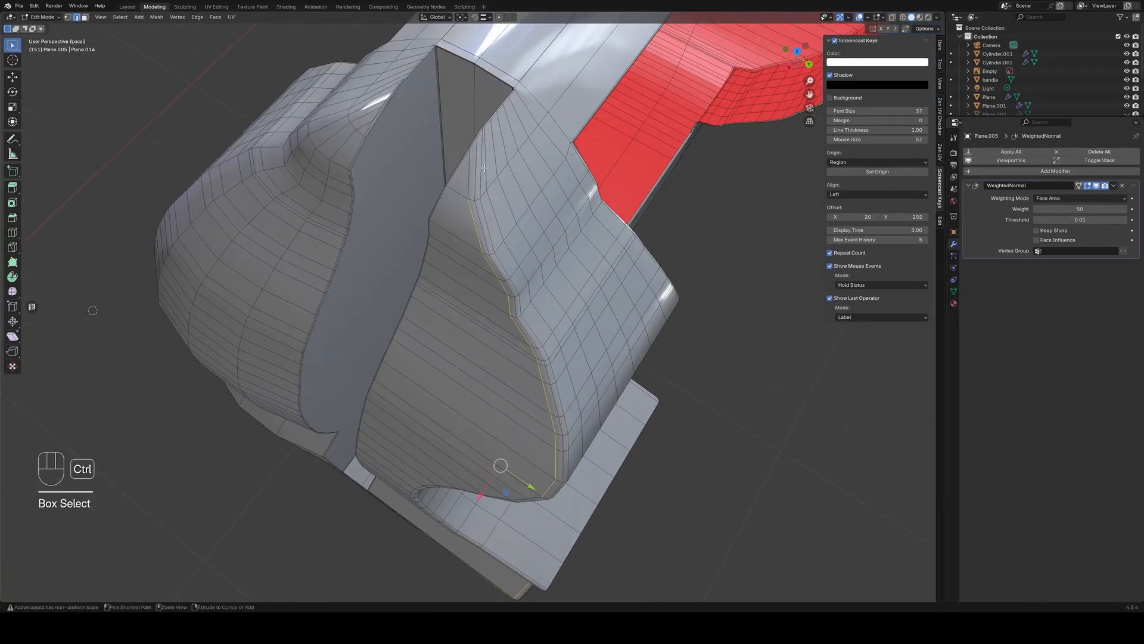
left_click(469, 164, "ctrl")
middle_click_drag(589, 395, 501, 250)
scroll(477, 280, "up", 4)
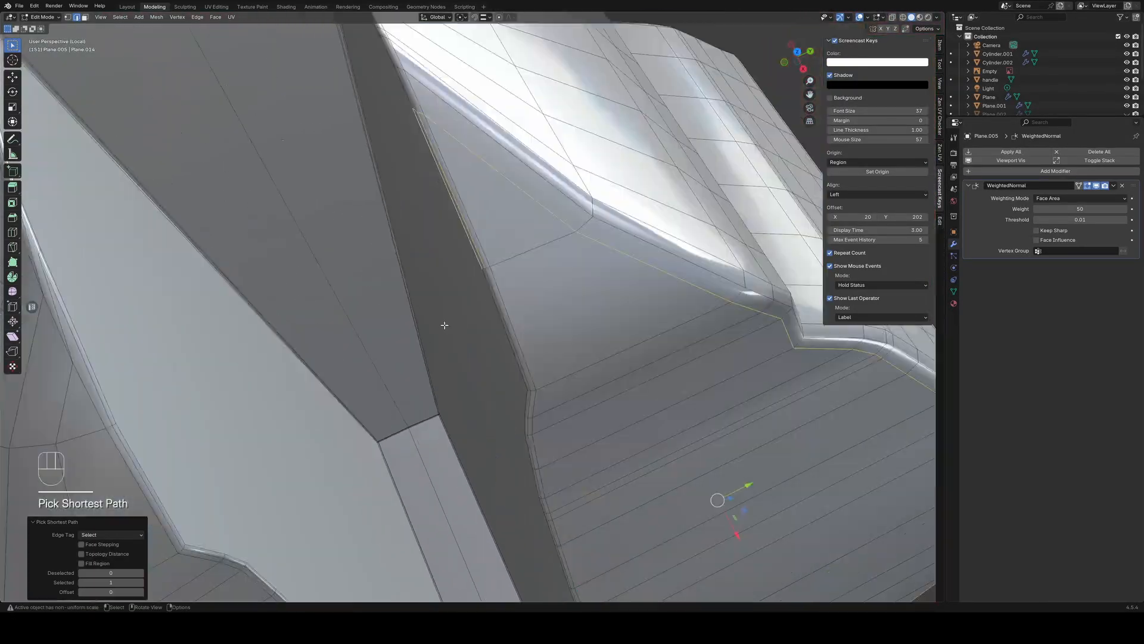
Correct the selection beside the top slot and extend the edge path down the upper rim of the notched side
left_click(457, 231, "shift")
middle_click_drag(444, 324, 476, 262)
left_click(470, 221, "ctrl")
scroll(469, 220, "down", 5)
left_click_drag(514, 418, 517, 420, "shift")
middle_click_drag(517, 421, 499, 267, "shift")
left_click(500, 267, "ctrl")
scroll(461, 229, "up", 5)
Add the neighbouring edge path to the selection along the upper rim and around the notch opening
left_click(473, 242, "shift")
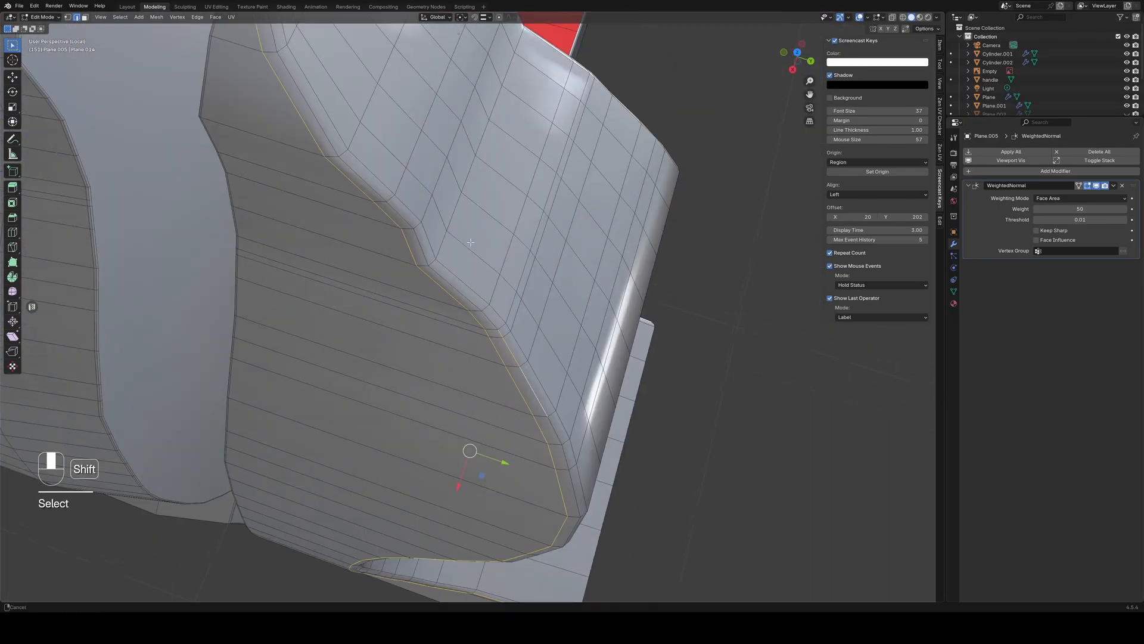
left_click(542, 325, "ctrl")
mouse_move(546, 321)
middle_mouse_down("shift")
mouse_move(564, 411)
mouse_move(531, 334)
middle_mouse_up("shift")
middle_click_drag(512, 441, 437, 339, "shift")
left_click(313, 426, "ctrl")
middle_click_drag(485, 472, 475, 421, "shift")
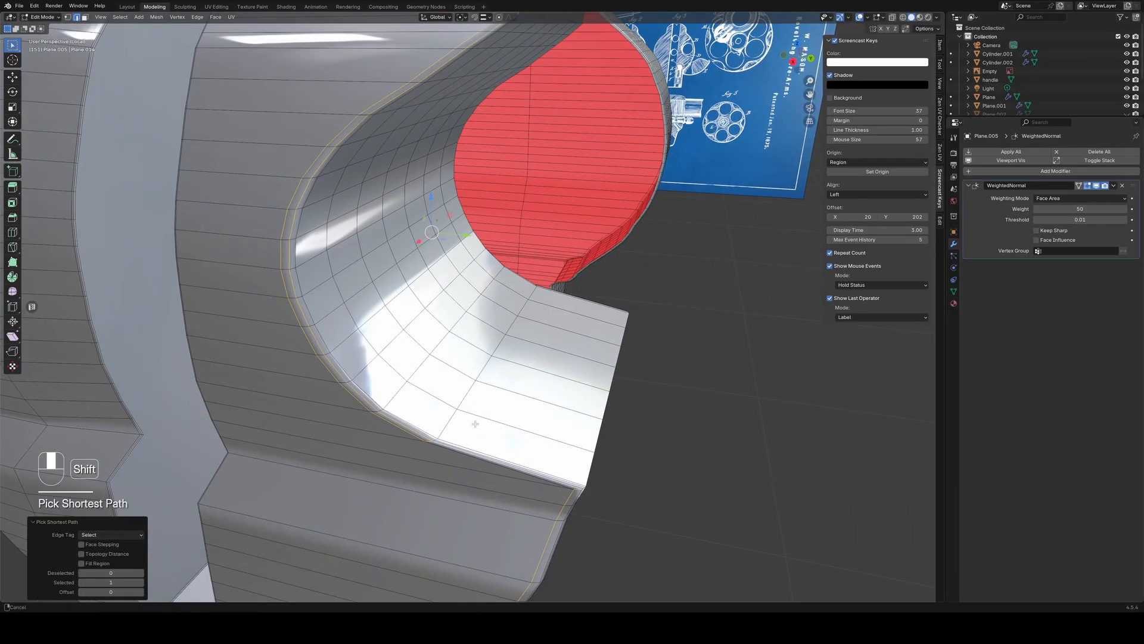
Continue the added edge path from the notch's lower corner down the rim to the lower post
scroll(475, 421, "up", 5)
left_click(713, 426, "shift")
middle_click_drag(656, 429, 548, 417)
left_click(536, 441, "ctrl")
left_click(516, 377, "shift")
middle_click_drag(549, 475, 554, 310, "shift")
left_click(522, 377, "ctrl")
Apply Set Flow to the selected edge paths on the notched side and check where the rim meets the post
scroll(521, 377, "down", 4)
middle_click_drag(555, 179, 584, 363, "shift")
scroll(475, 352, "up", 2)
scroll(475, 352, "up", 3)
scroll(489, 388, "down", 10)
right_click(494, 381)
left_click(513, 394)
scroll(477, 417, "up", 6)
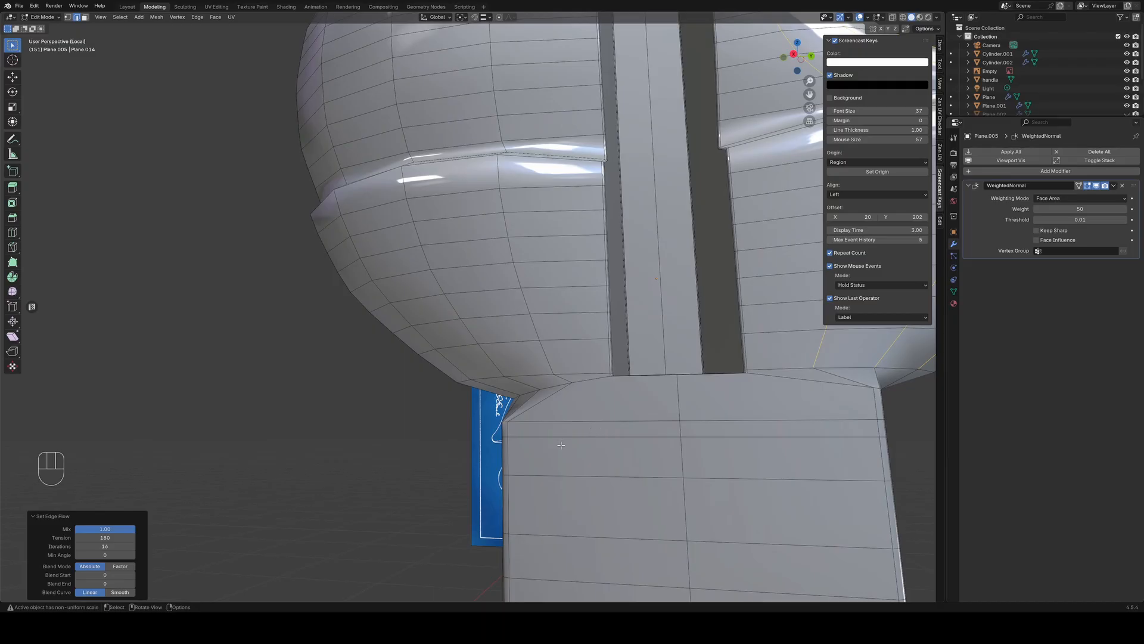
middle_click_drag(567, 440, 448, 498)
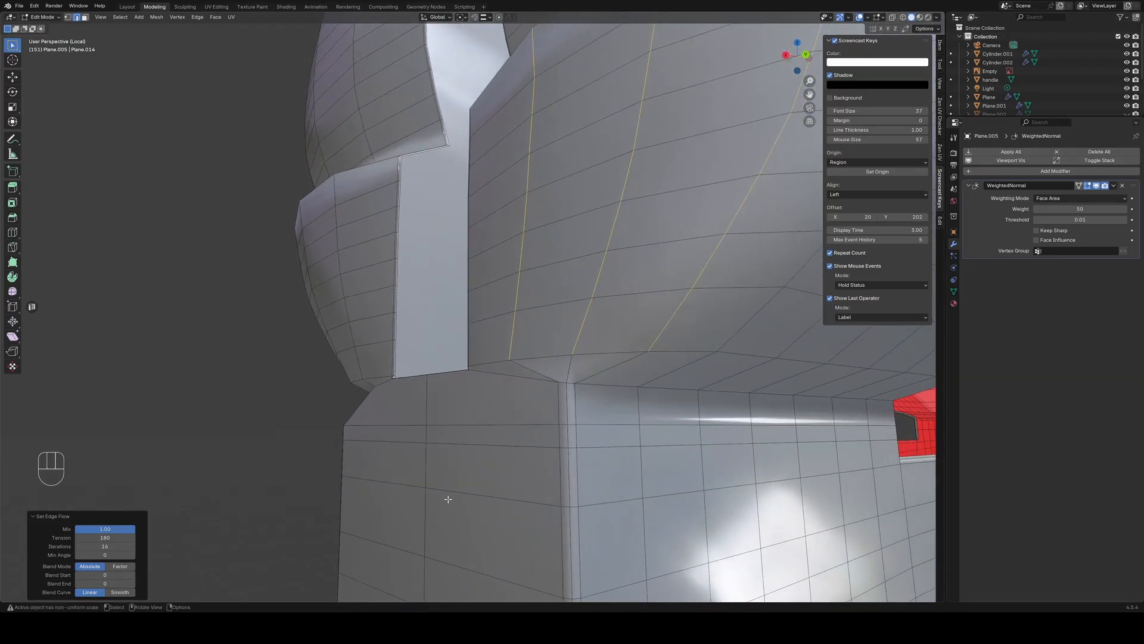
middle_click_drag(525, 487, 584, 477)
scroll(525, 483, "up", 5)
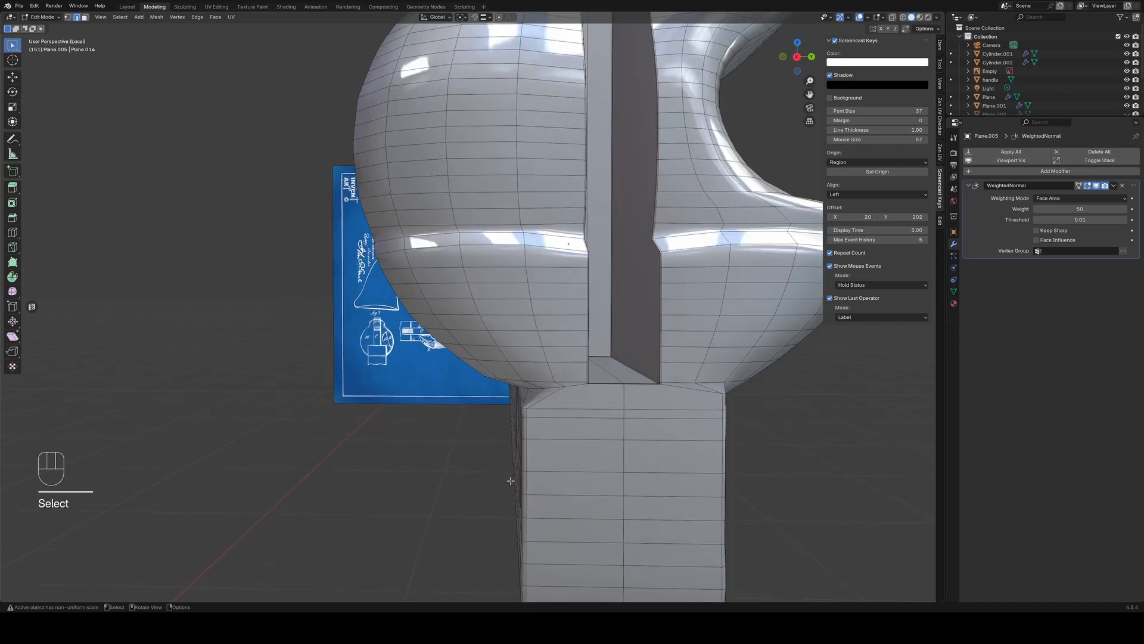
Move two vertices at the un-notched side's post corner in negative Y, the second by about 0.0062 m
middle_click_drag(555, 454, 604, 399)
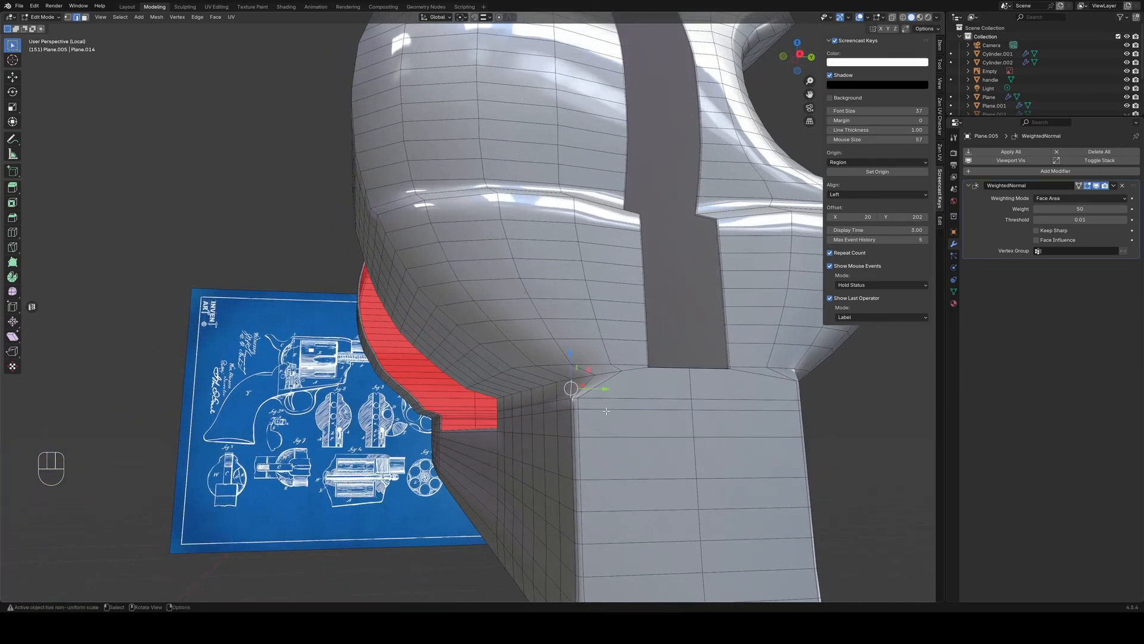
middle_click_drag(573, 409, 565, 436)
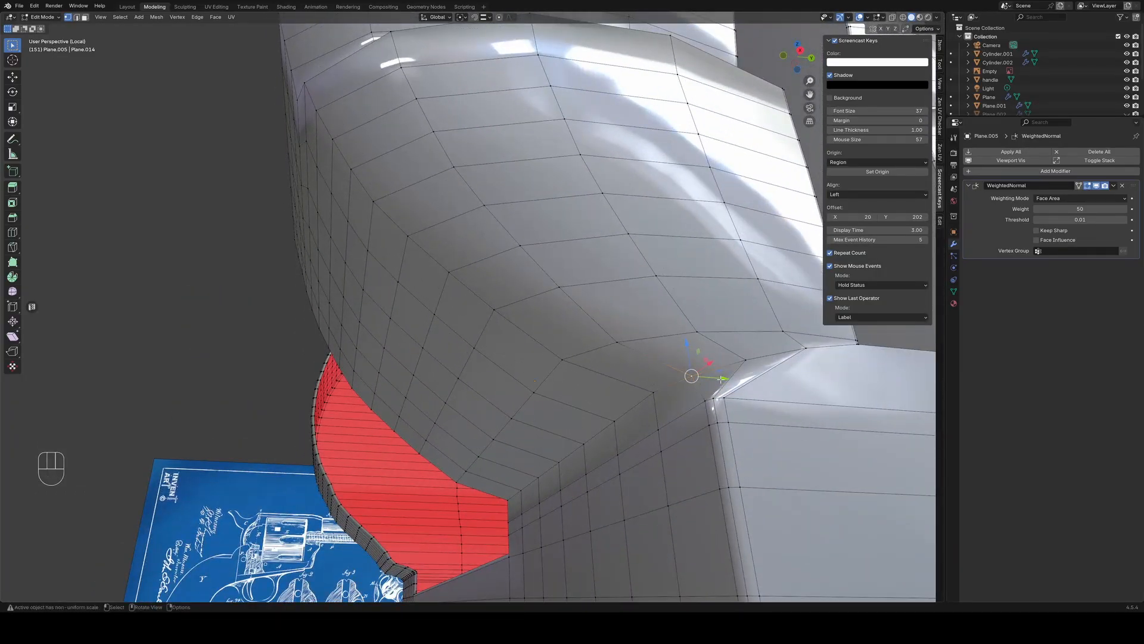
left_click_drag(719, 378, 707, 379)
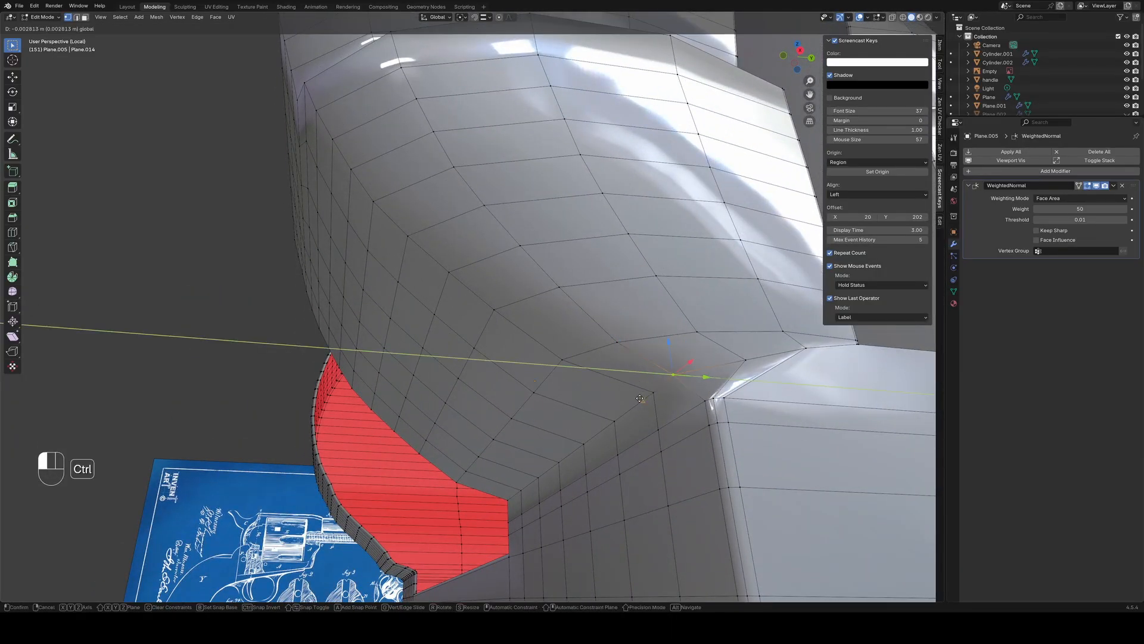
left_click_drag(639, 398, 642, 398)
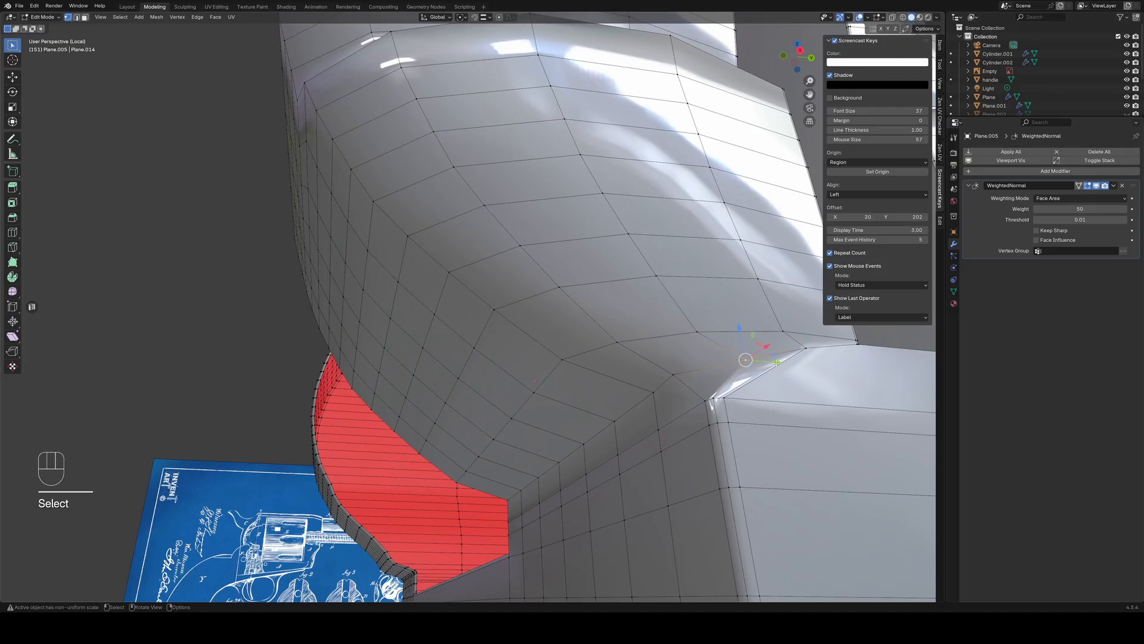
left_click_drag(777, 362, 715, 357)
middle_click_drag(656, 385, 716, 427)
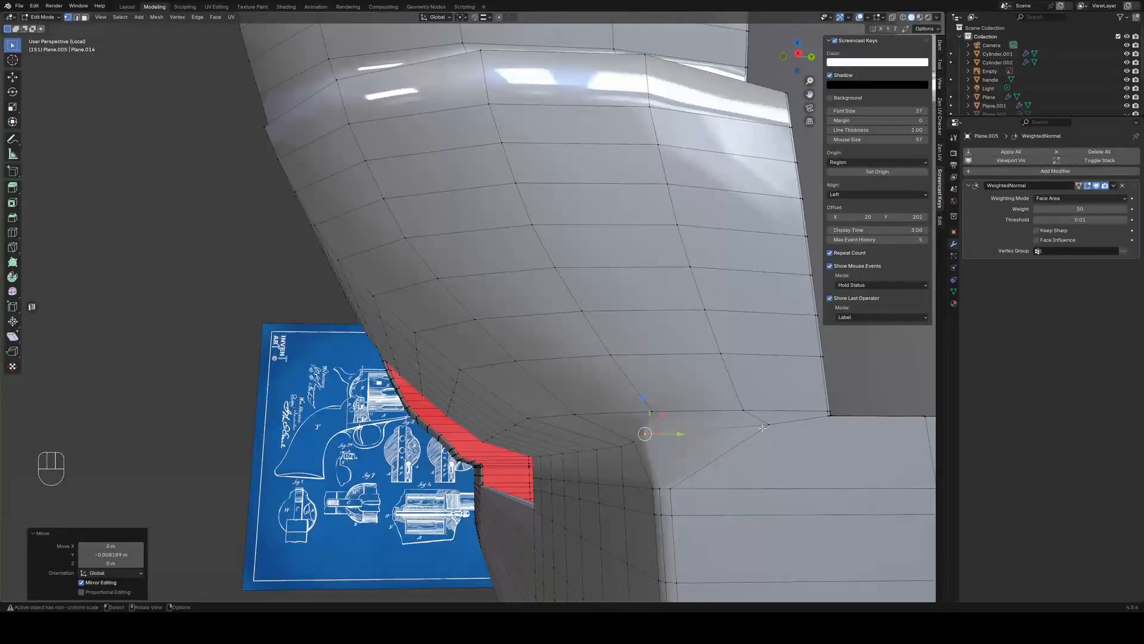
Move the next vertex toward the post corner along Y and check the junction in Object Mode
left_click(687, 446)
key("Tab")
mouse_move(688, 447)
middle_mouse_down()
mouse_move(635, 417)
mouse_move(669, 454)
middle_mouse_up()
key("Tab")
scroll(596, 468, "up", 5)
middle_click_drag(533, 471, 569, 447)
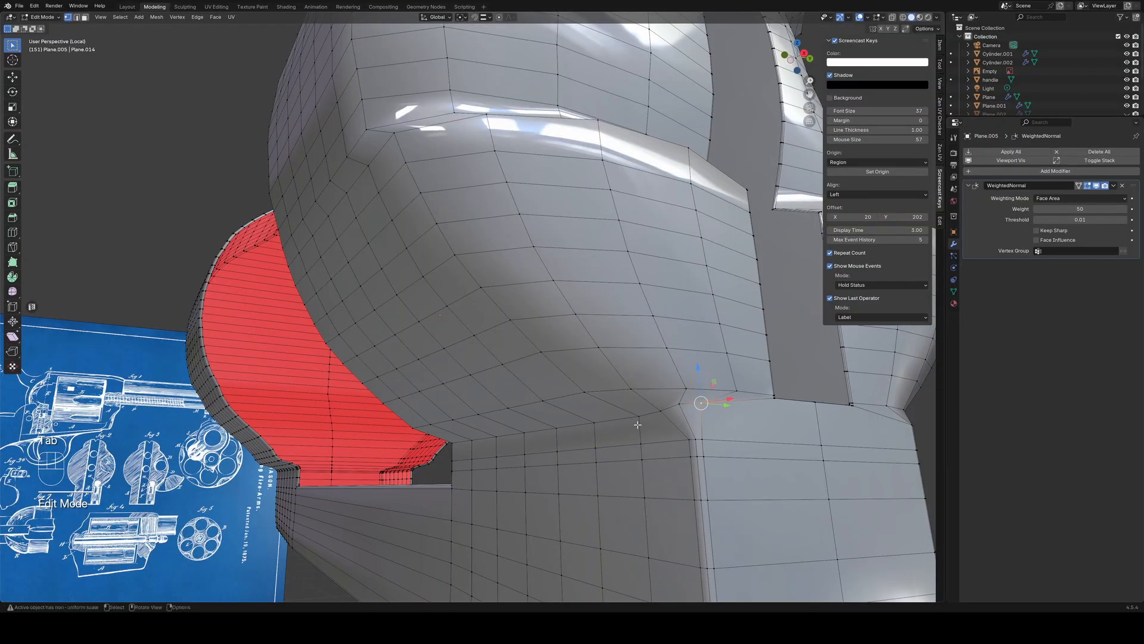
Select the vertex beside the un-notched side's post corner and slide the junction edge along its neighbours
right_click(730, 413)
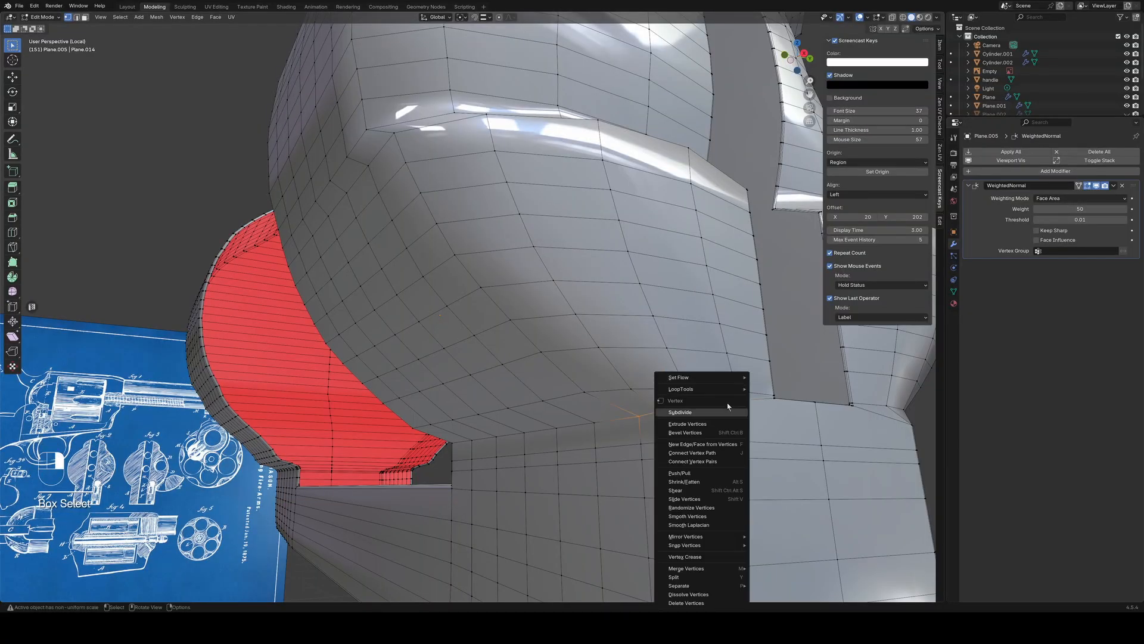
left_click(770, 440)
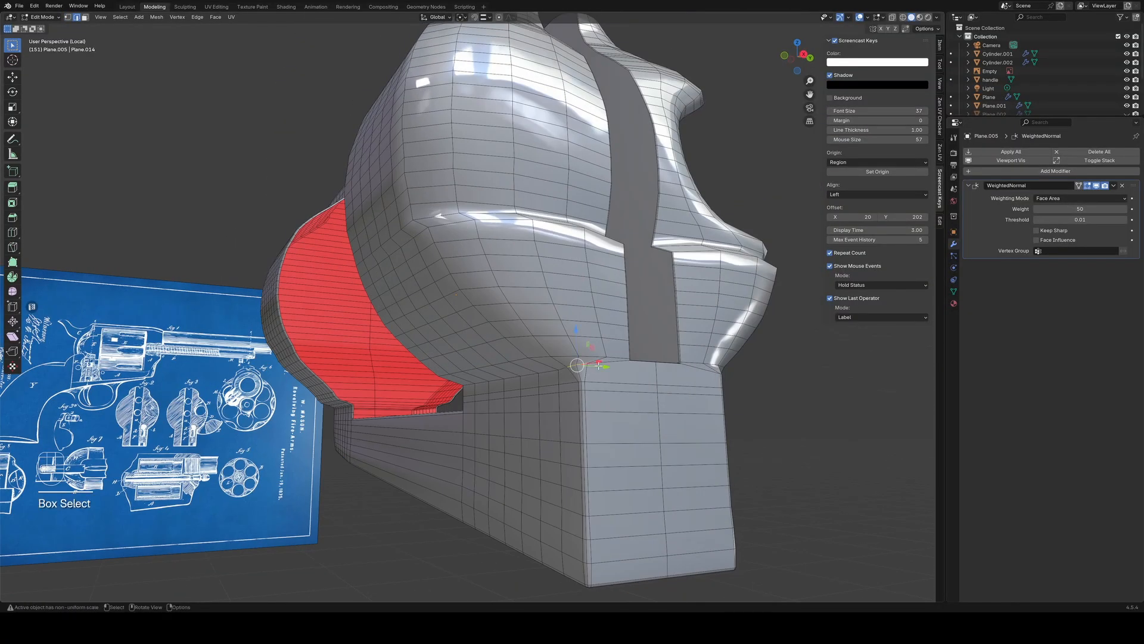
key("g")
key("g")
left_click(799, 447)
scroll(644, 464, "up", 4)
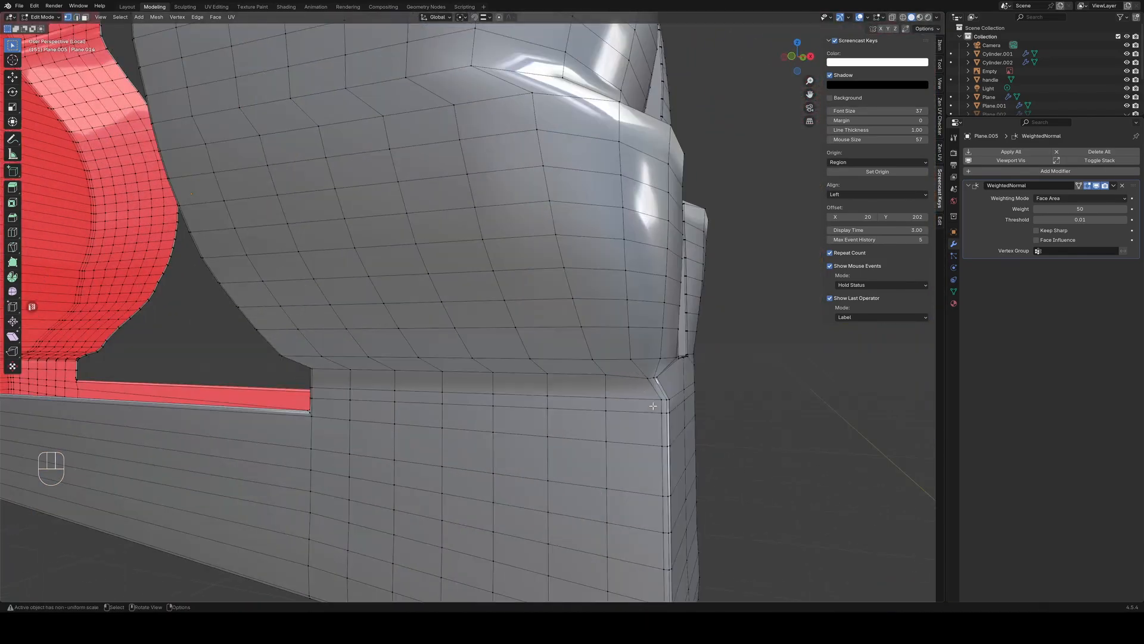
Edge-slide the post corner vertex by a factor of -0.194 and slide the vertex beside it along its edge
key("g")
key("g")
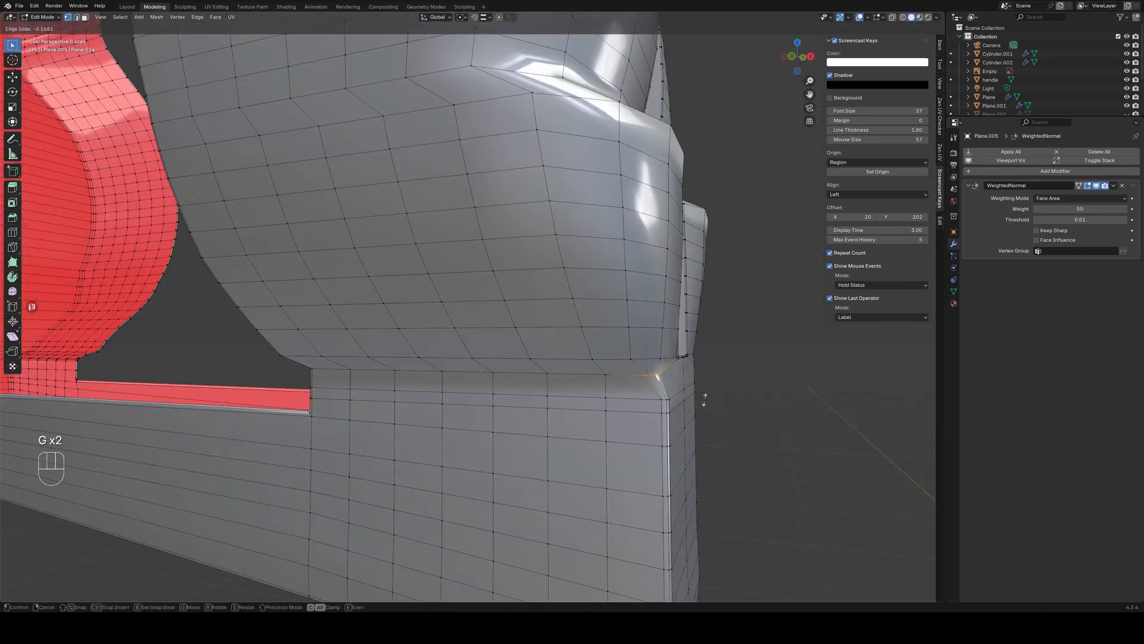
left_click(704, 399)
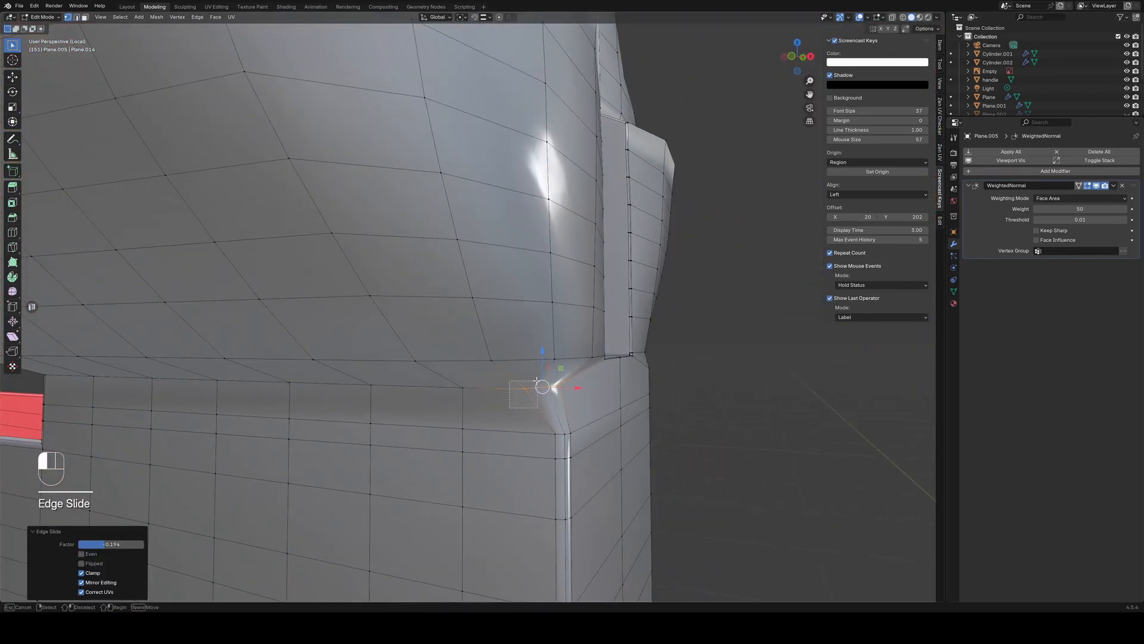
key("g")
key("g")
left_click(636, 477)
key("Tab")
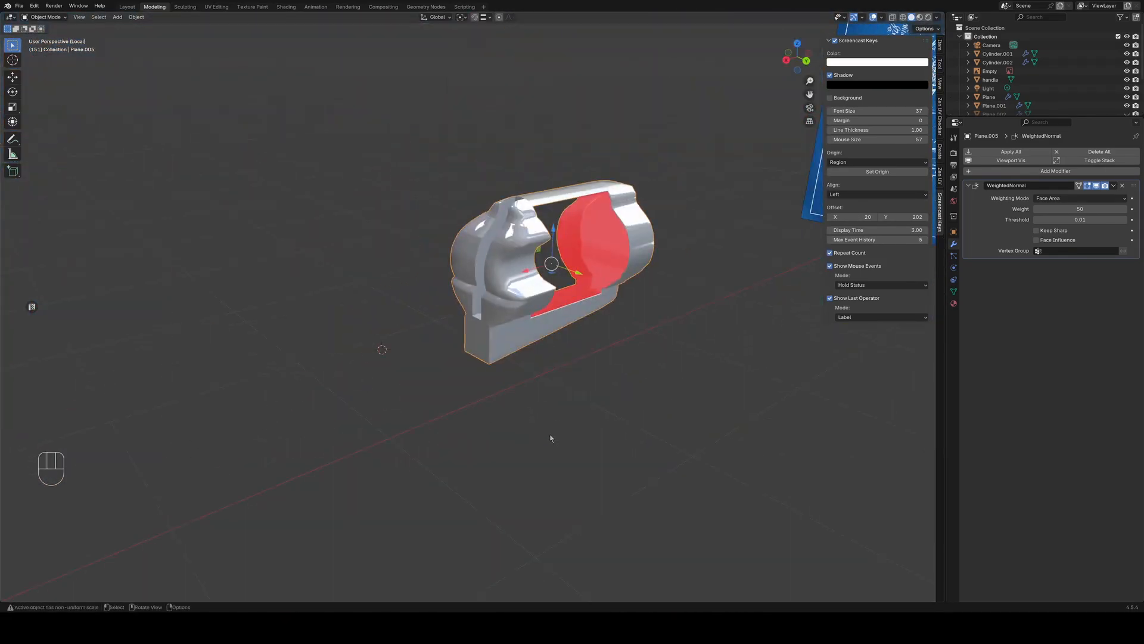
Examine the frame's rear shading in Object Mode and the mesh around the notch's lower corner
scroll(664, 380, "up", 3)
key("a")
key("Tab")
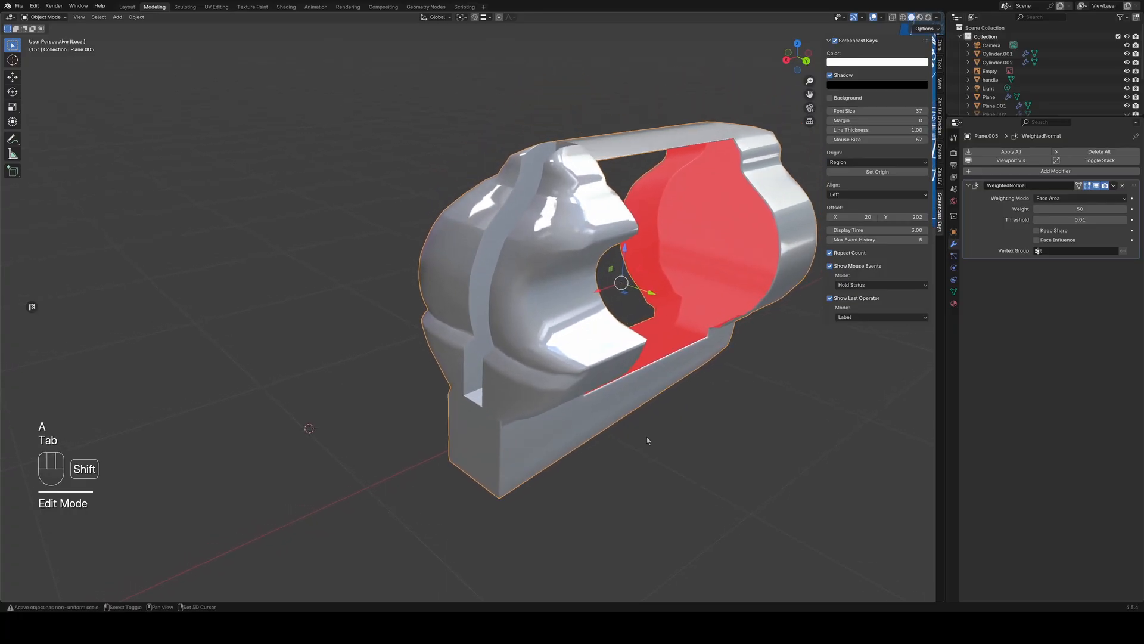
scroll(613, 405, "up", 4)
key("Tab")
middle_click_drag(636, 429, 590, 417)
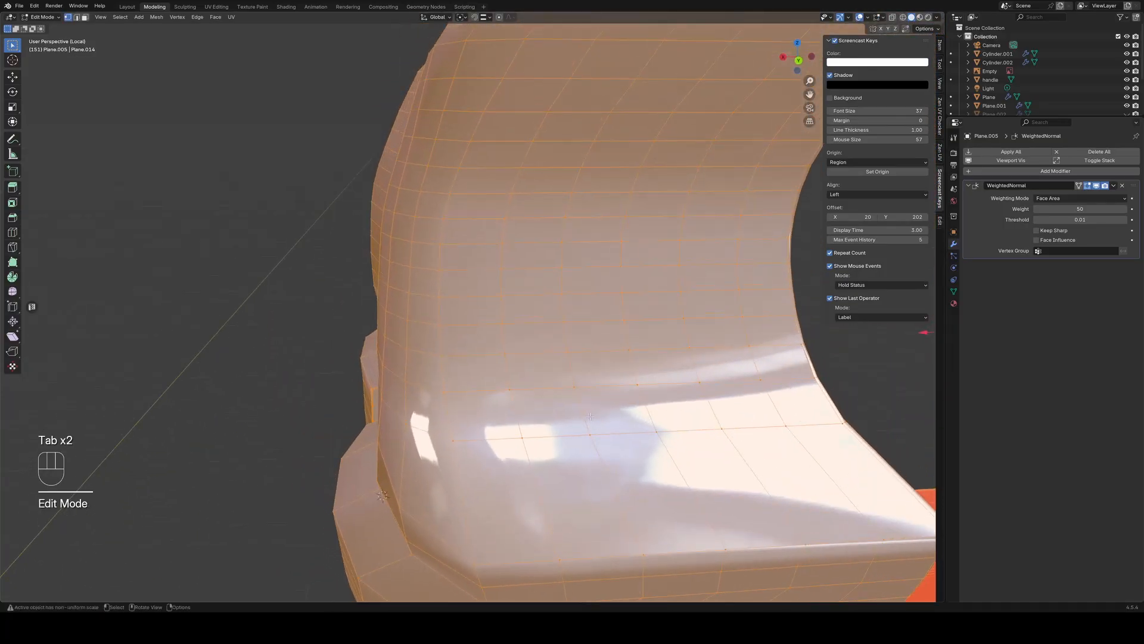
middle_click_drag(448, 440, 459, 472)
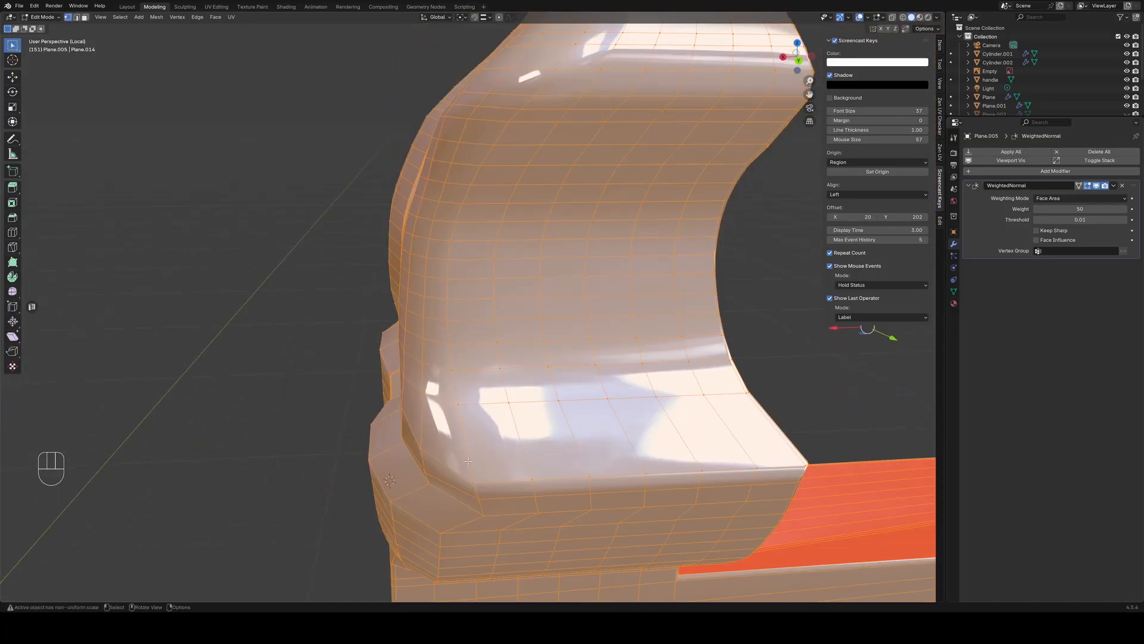
Select the edge path along the notch's inner rim from lower to upper corner and slide it sideways
left_click(469, 460)
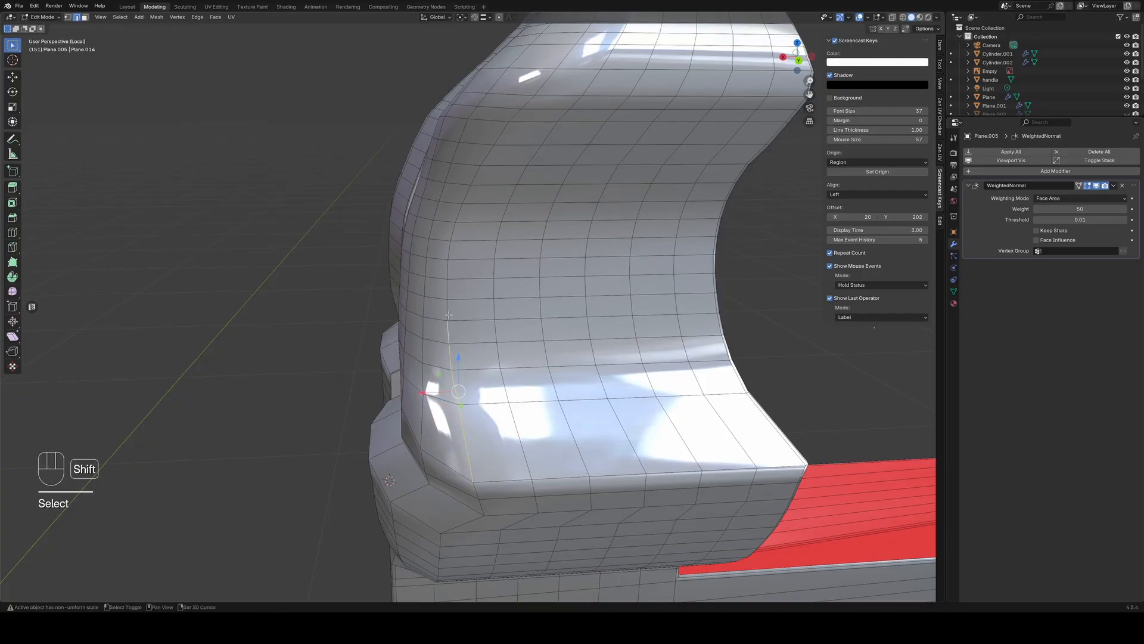
middle_click_drag(484, 380, 481, 335)
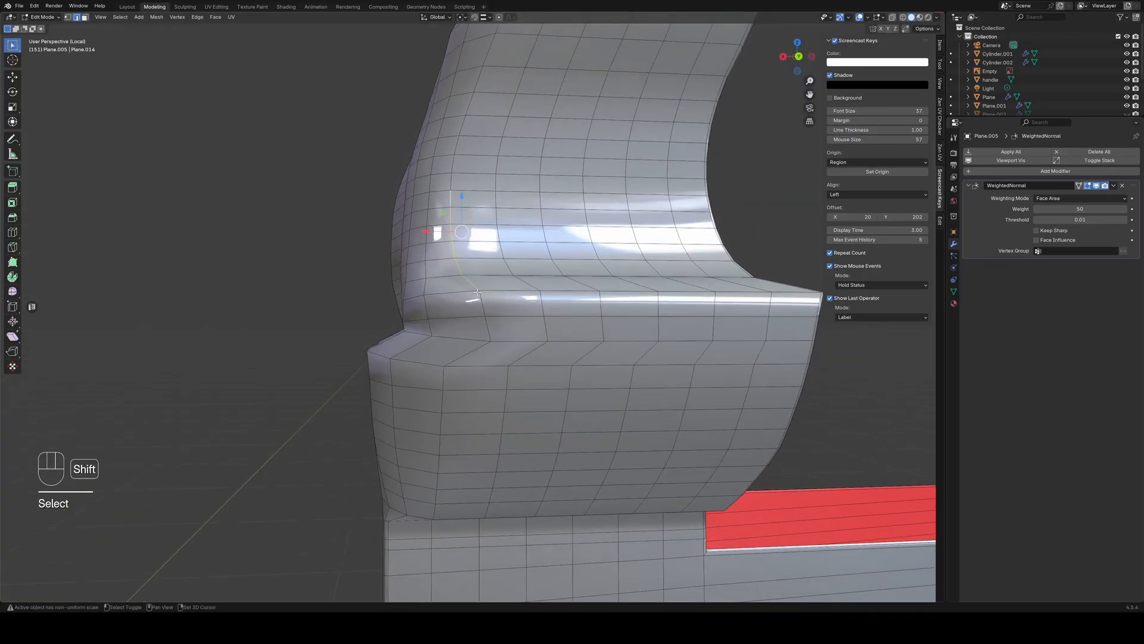
middle_click_drag(491, 276, 529, 413, "shift")
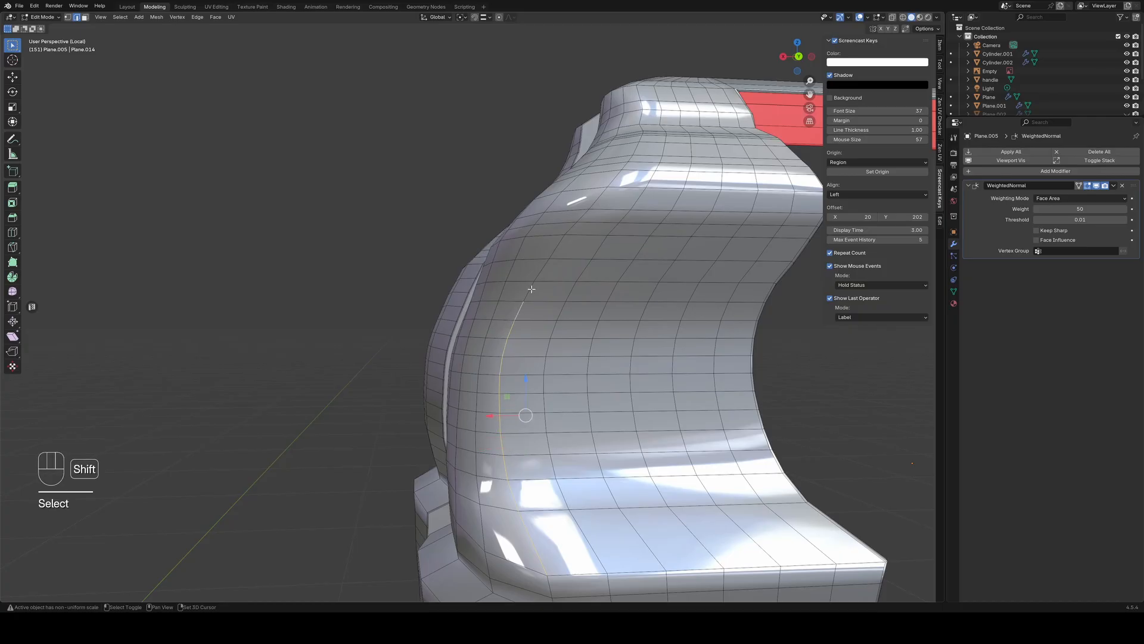
middle_click_drag(531, 289, 600, 345)
key("g")
key("g")
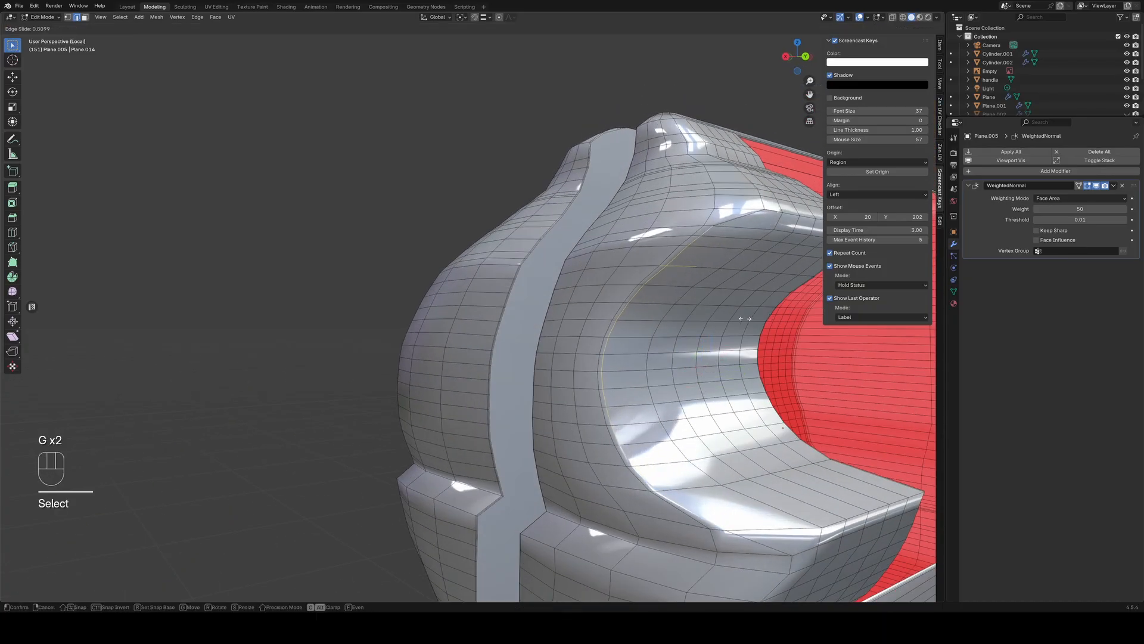
left_click(731, 389)
Select the short edges at the notch's upper corner and edge-slide them by a factor of 0.842
scroll(731, 389, "down", 2)
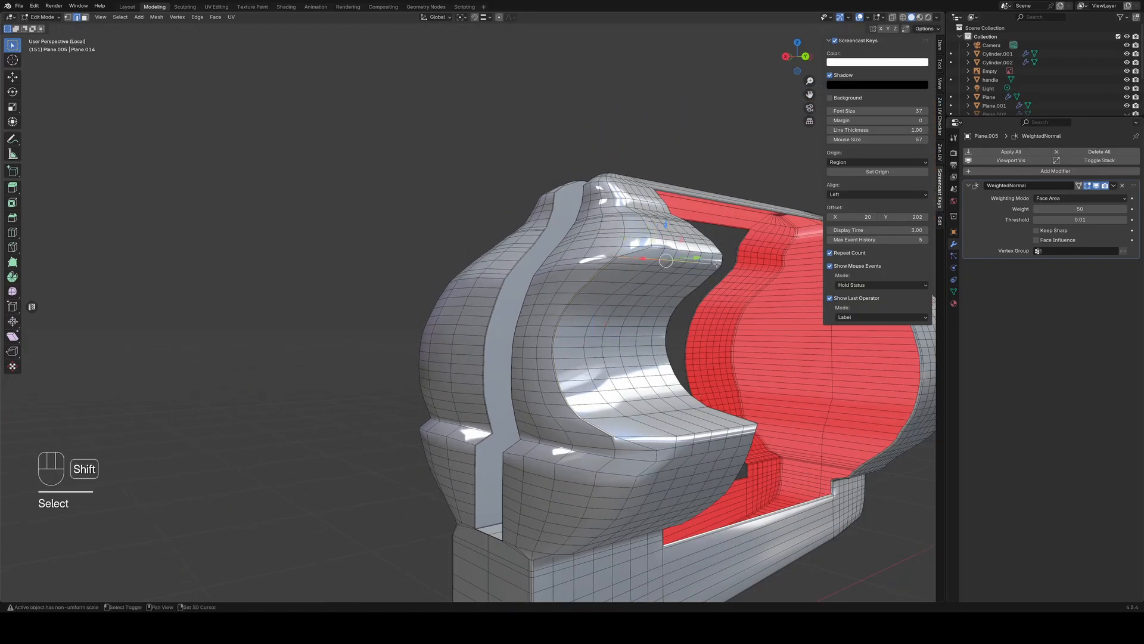
left_click(711, 327)
middle_click_drag(711, 327, 663, 268)
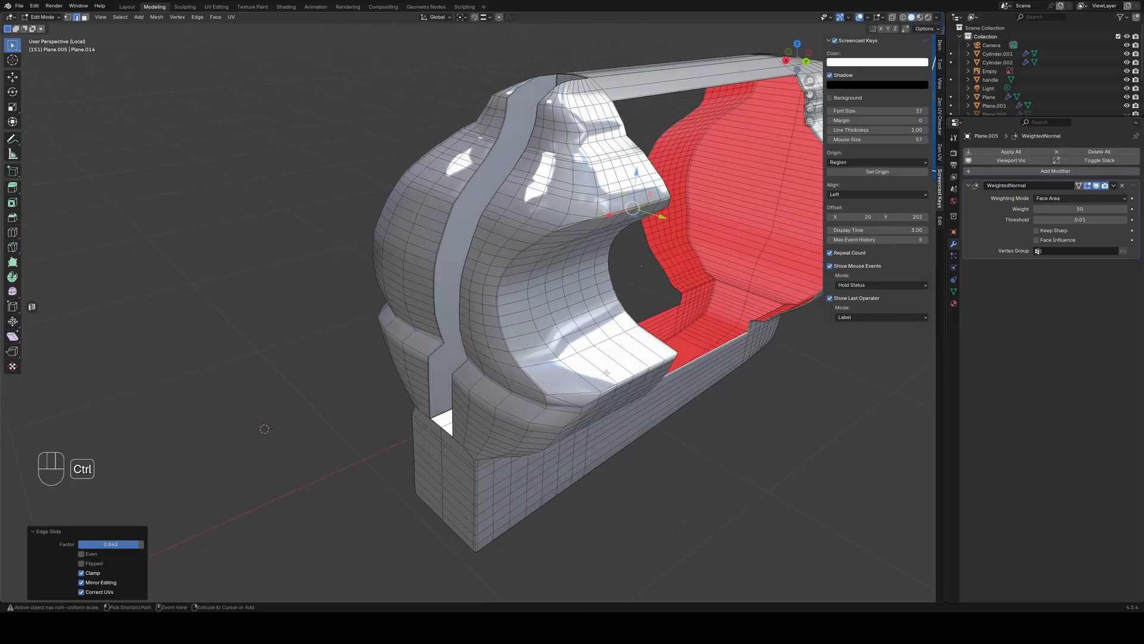
Undo the latest edits at the notch's lower corner and check the rim's shading in Object Mode
left_click(606, 372)
left_click(606, 372)
scroll(606, 372, "up", 3)
middle_click_drag(606, 373, 569, 371)
key("ctrl+z")
key("ctrl+z")
key("Tab")
middle_click_drag(465, 442, 527, 417)
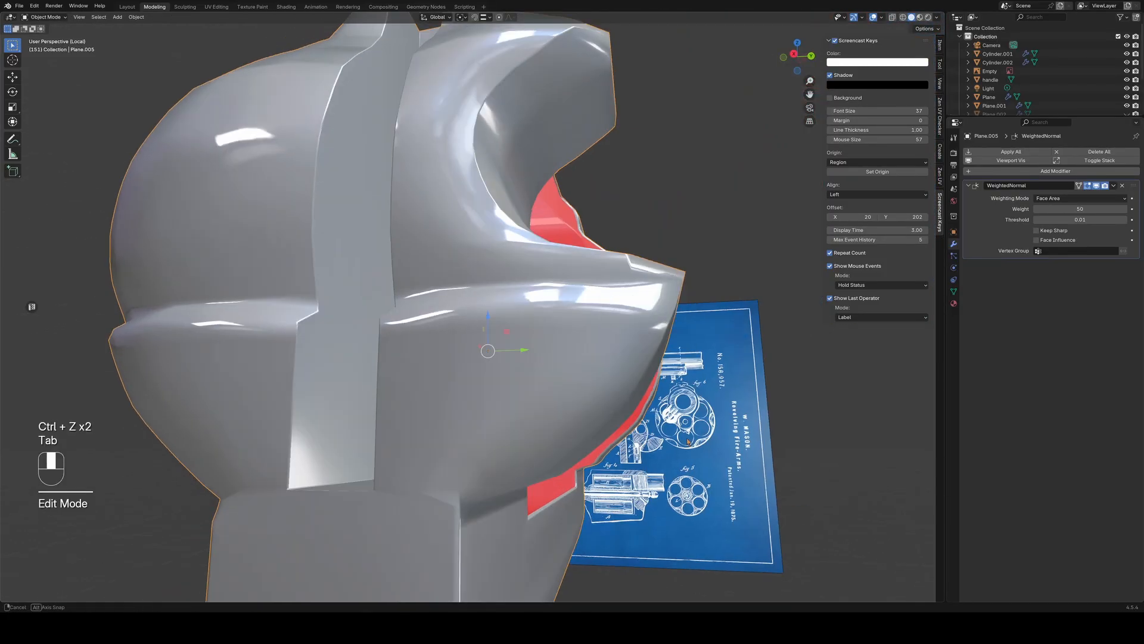
Inspect the notch's lower corner in Edit Mode and undo the edge slides along its rim
key("Tab")
middle_click_drag(457, 439, 482, 351)
left_click(543, 334)
key("ctrl+z")
middle_click_drag(513, 391, 532, 130)
key("2")
key("1")
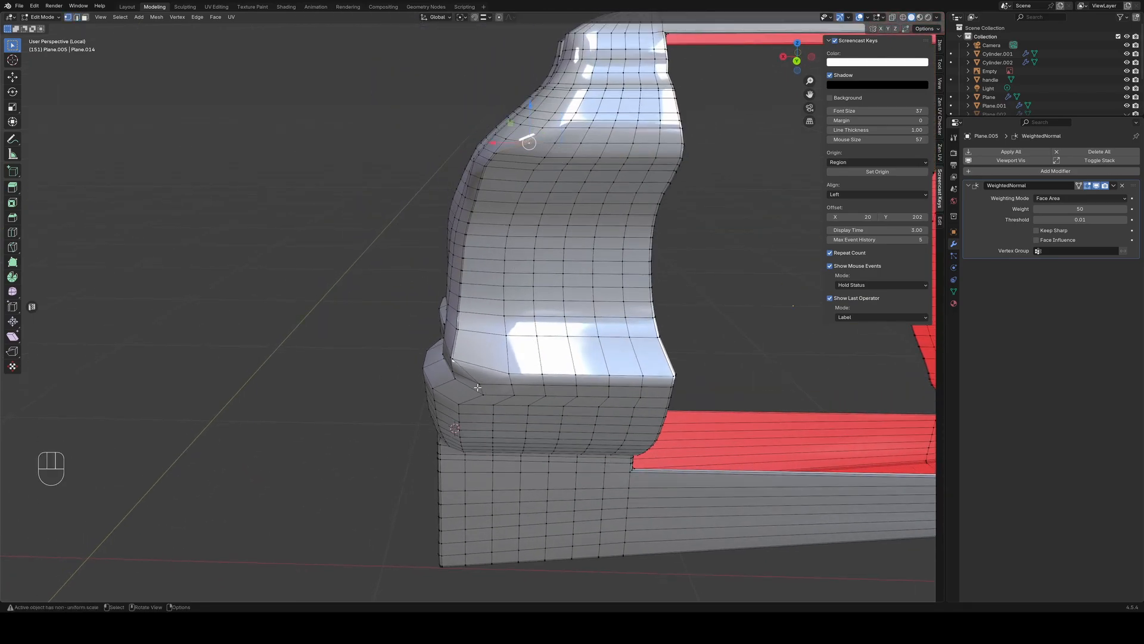
key("ctrl+z")
key("ctrl+z")
key("ctrl+z")
key("ctrl+z")
key("ctrl+z")
key("ctrl+z")
key("ctrl+z")
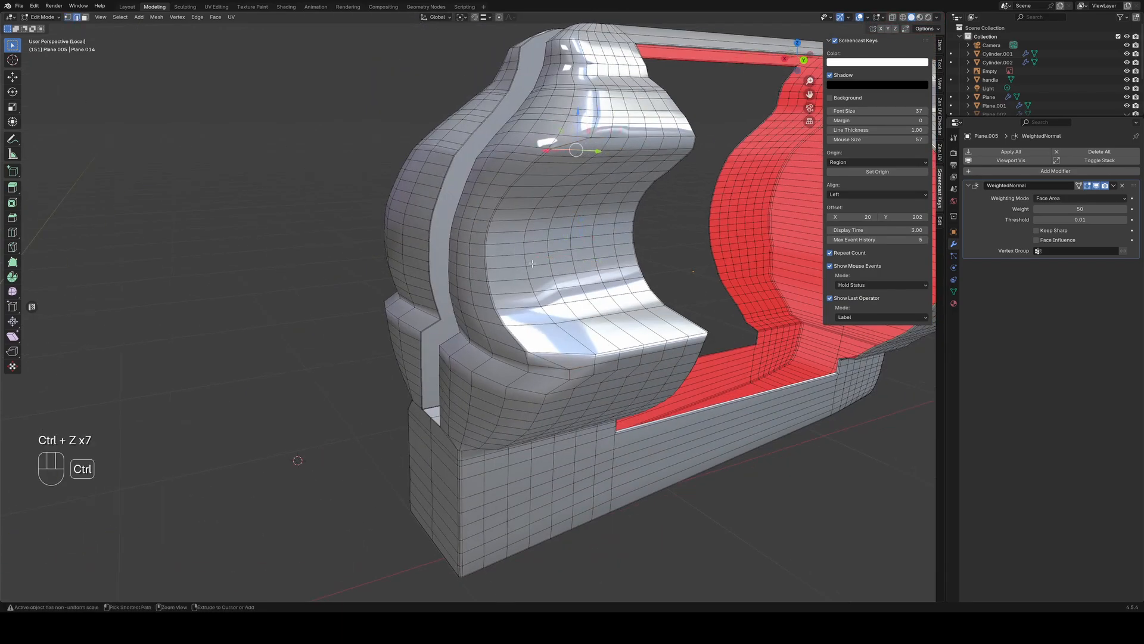
Add a single loop cut outside the notch's inner rim and apply Set Flow to it
left_click(746, 504)
scroll(574, 366, "up", 2)
left_click(576, 376)
right_click(576, 377)
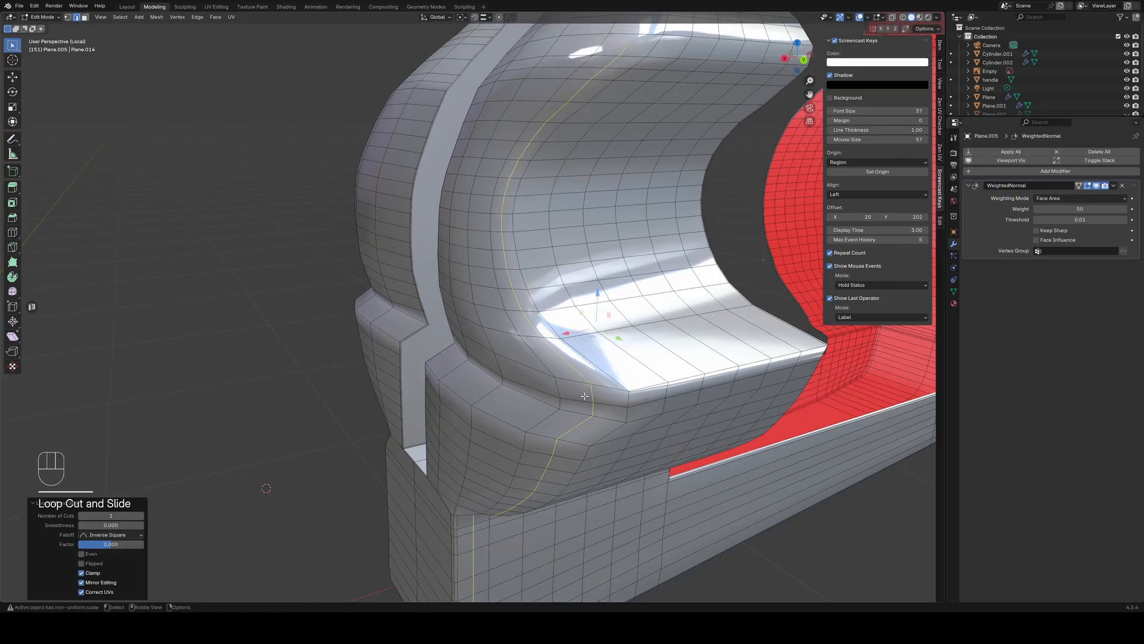
key("g")
right_click(601, 443)
right_click(601, 443)
left_click(593, 317)
Slide the added edge loop away from the notch opening and check the shading in Object Mode
key("g")
key("g")
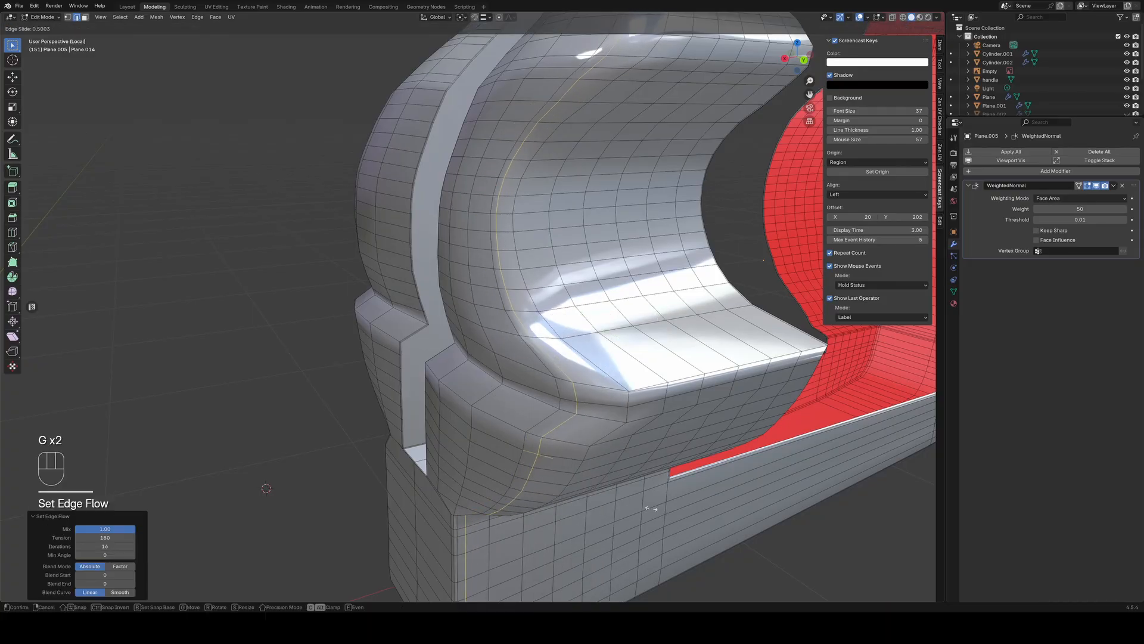
left_click(650, 514)
key("Tab")
middle_click_drag(649, 514, 624, 521)
Undo the loop's slide, its flow adjustment and the loop cut beside the notch's rim
key("ctrl+z")
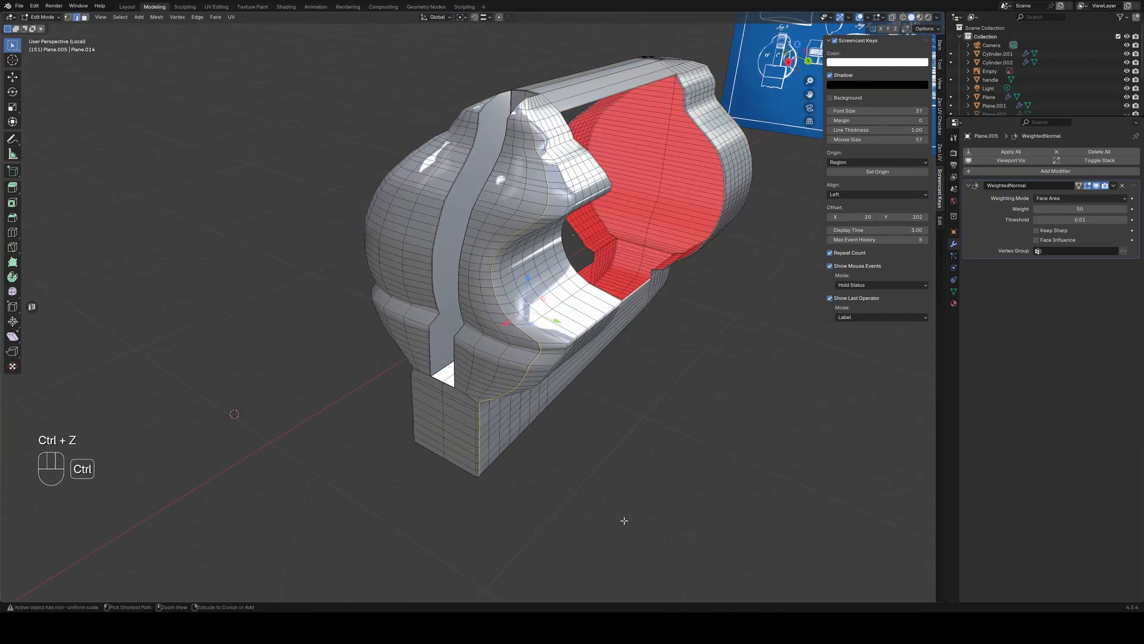
key("ctrl+z")
scroll(624, 494, "up", 5)
middle_click_drag(619, 471, 542, 325, "shift")
scroll(548, 381, "down", 3)
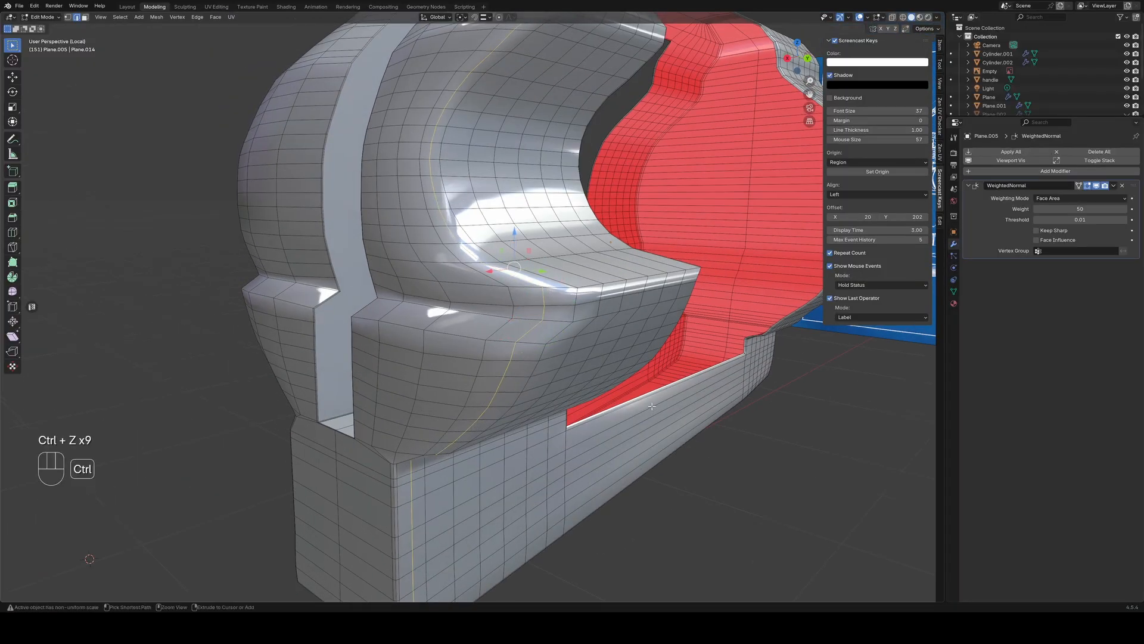
key("ctrl+z")
Reselect the edge path around the notch's inner rim and edge-slide it by a factor of about 0.2
middle_click_drag(652, 405, 442, 257)
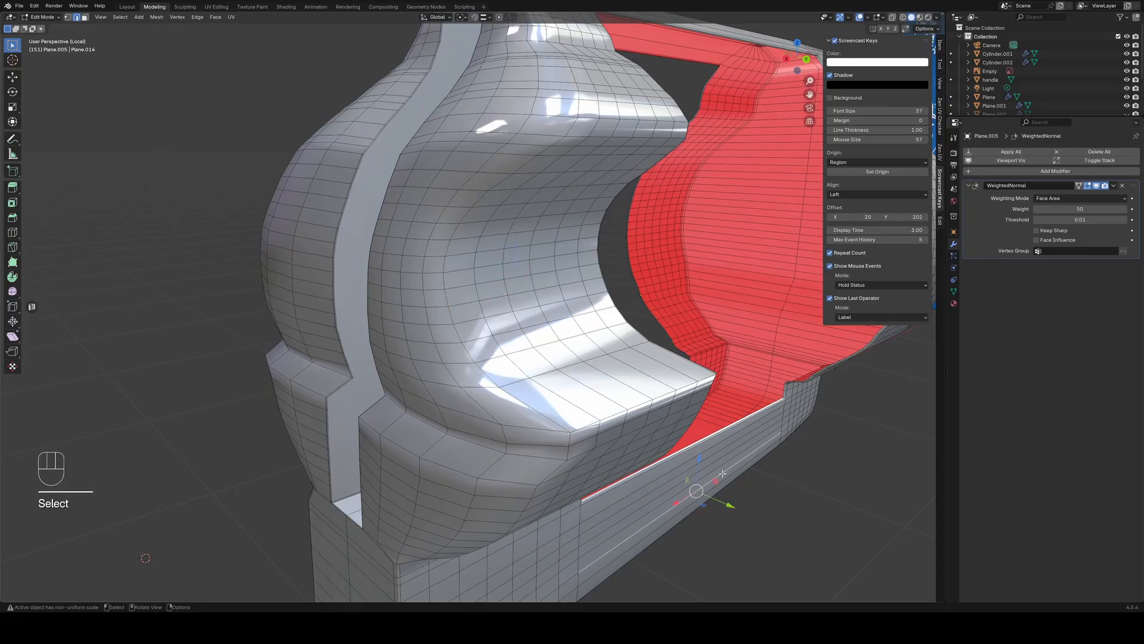
middle_click_drag(722, 473, 515, 438)
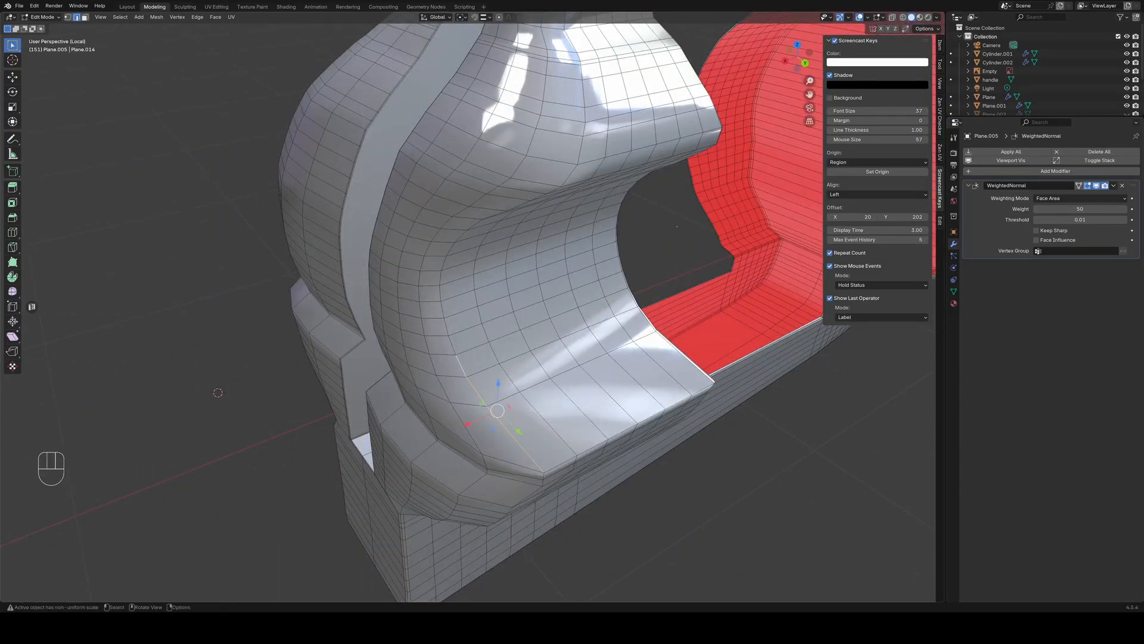
middle_click_drag(217, 392, 446, 313)
right_click(541, 143)
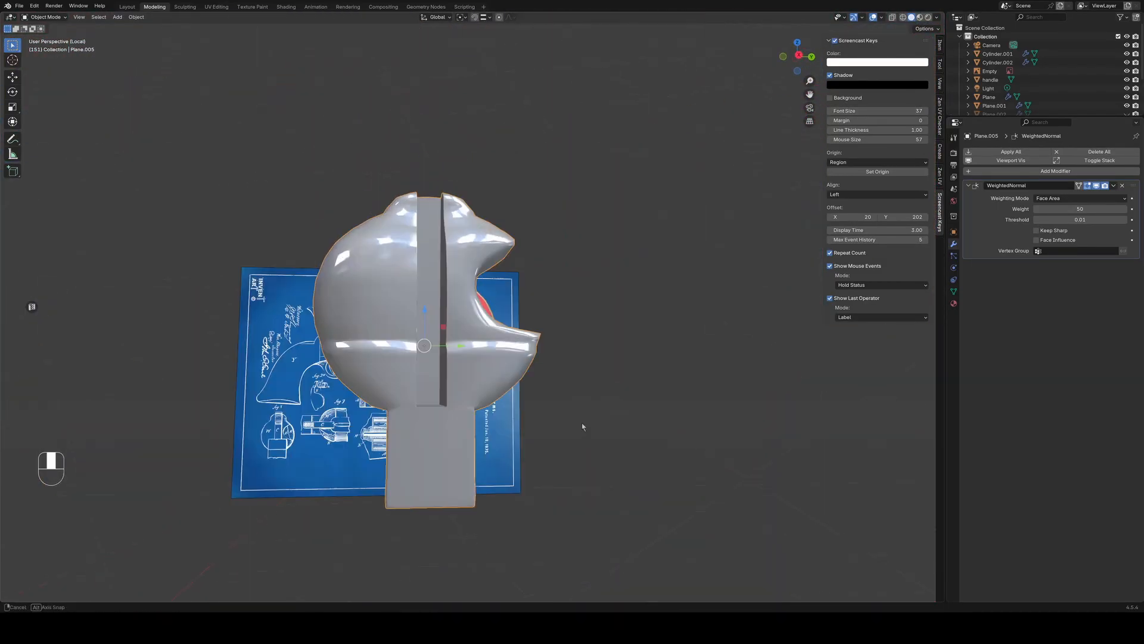
middle_click_drag(582, 423, 426, 343)
scroll(440, 473, "up", 3)
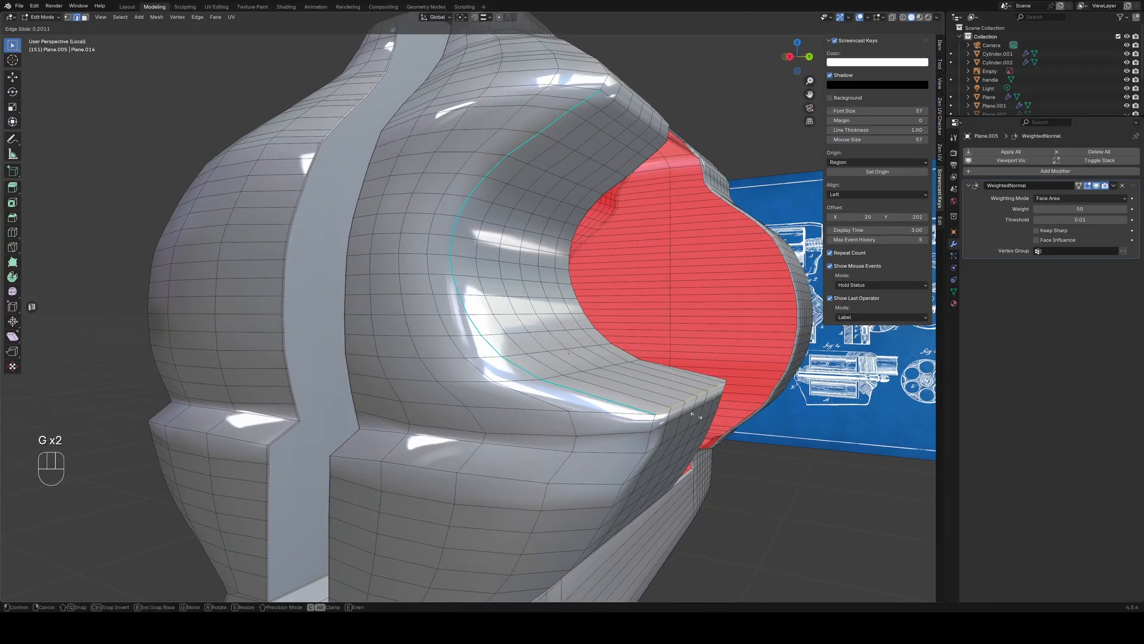
key("Tab")
key("Tab")
Try another loop cut just outside the notch's rim path, compare it in Object Mode and undo it
key("ctrl+r")
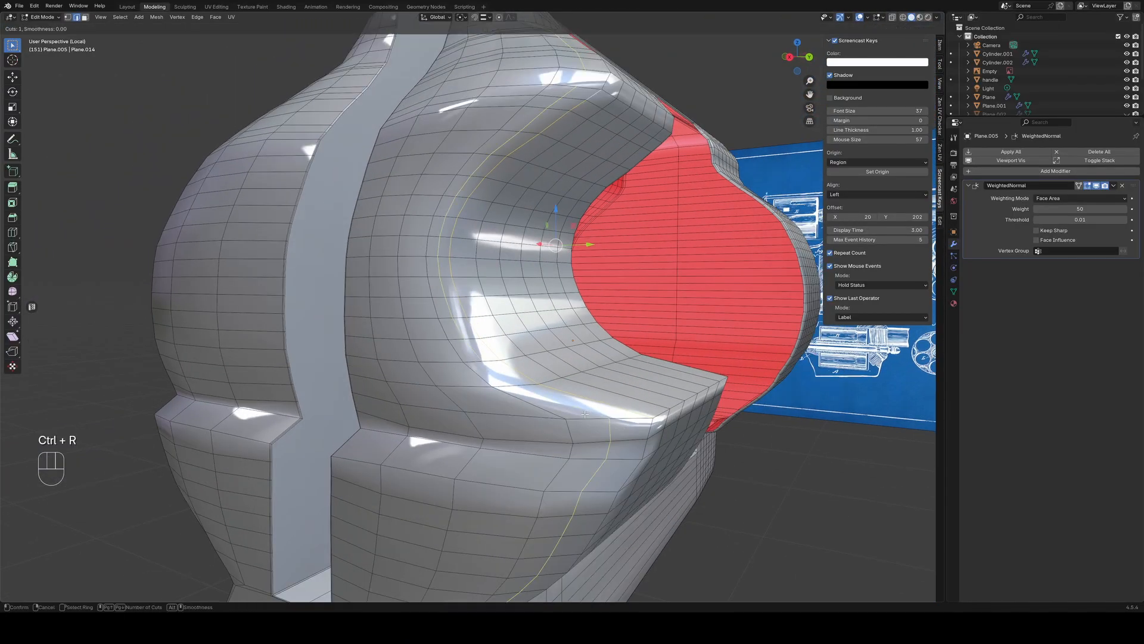
left_click(544, 413)
key("Tab")
key("Tab")
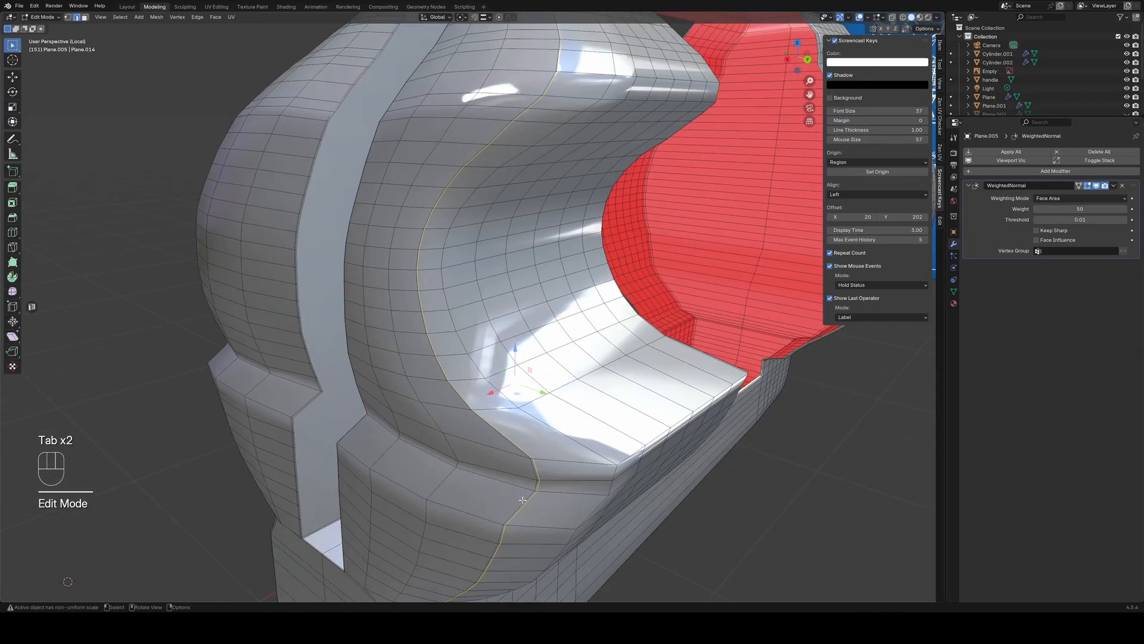
key("ctrl+z")
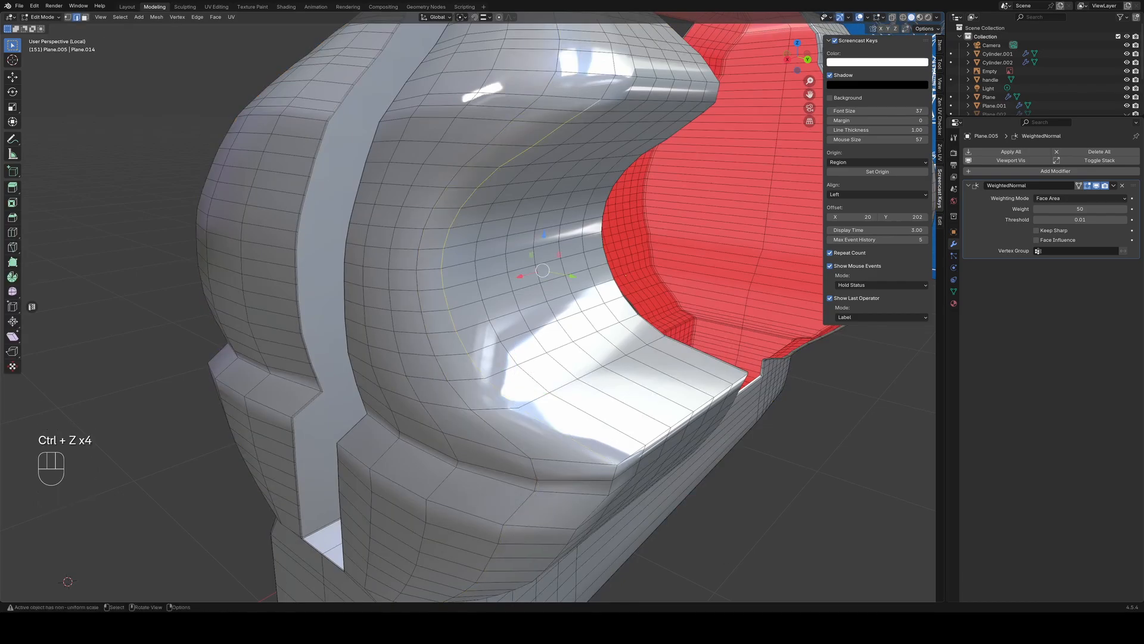
Bevel the edge loop that follows the curved scoop at the grooved end of the revolver frame
left_click(572, 472, "alt")
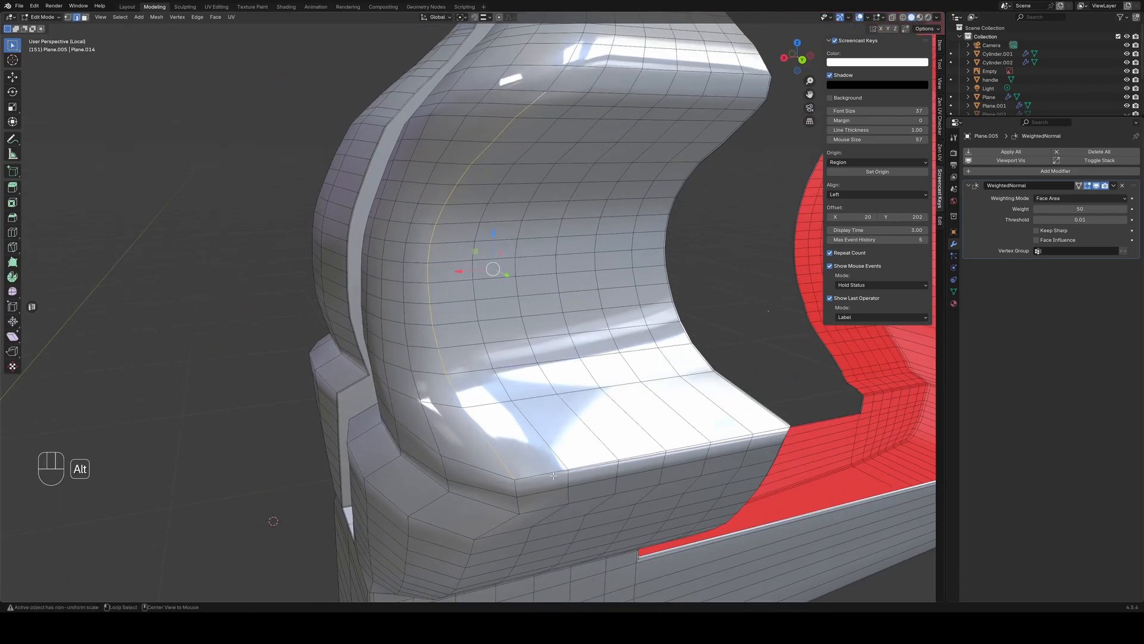
key("ctrl+b")
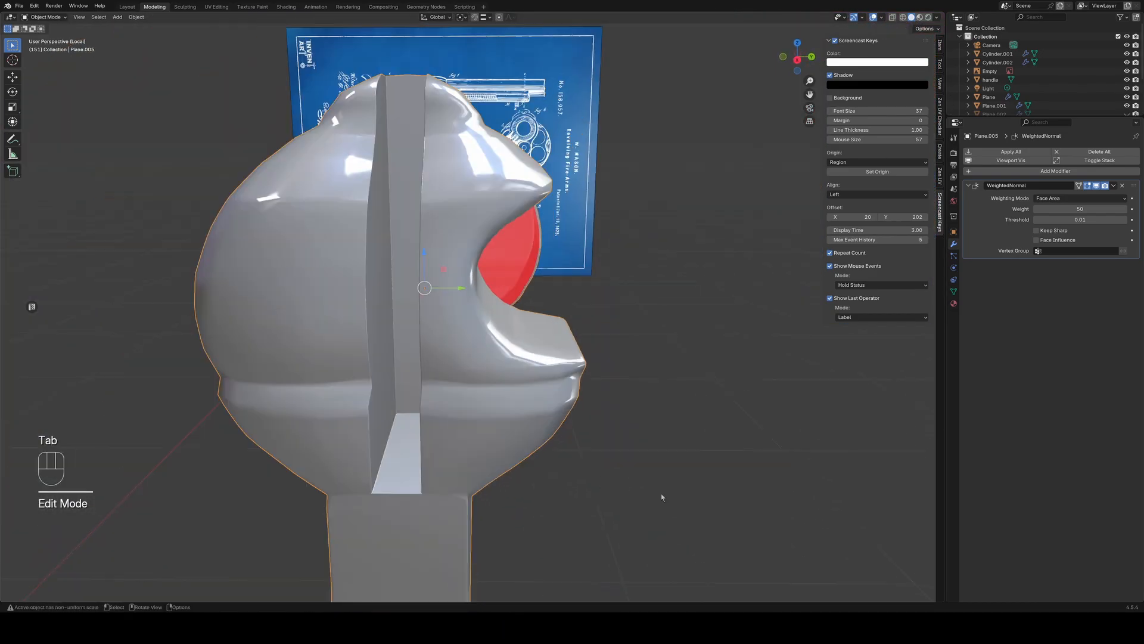
middle_click_drag(583, 455, 554, 429)
scroll(351, 454, "up", 4)
key("Tab")
key("Tab")
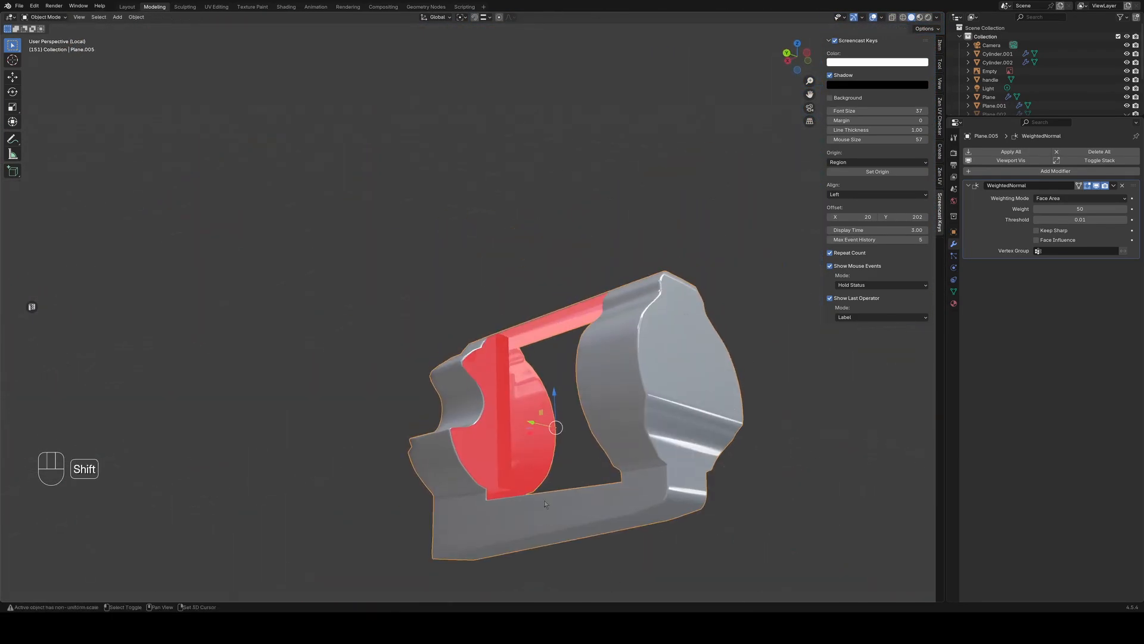
middle_click_drag(690, 461, 564, 419)
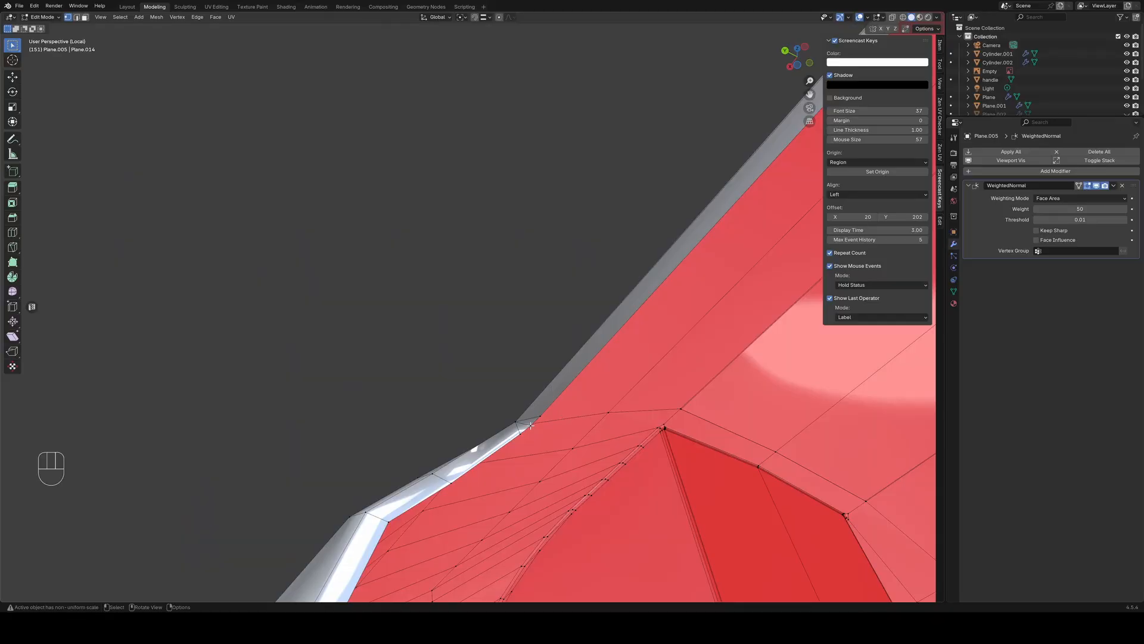
Connect the vertices across the frame's top inner corner, beside the window opening, with a new edge
middle_click_drag(691, 447, 696, 407)
middle_click_drag(521, 425, 673, 513)
key("f")
middle_click_drag(674, 560, 680, 534)
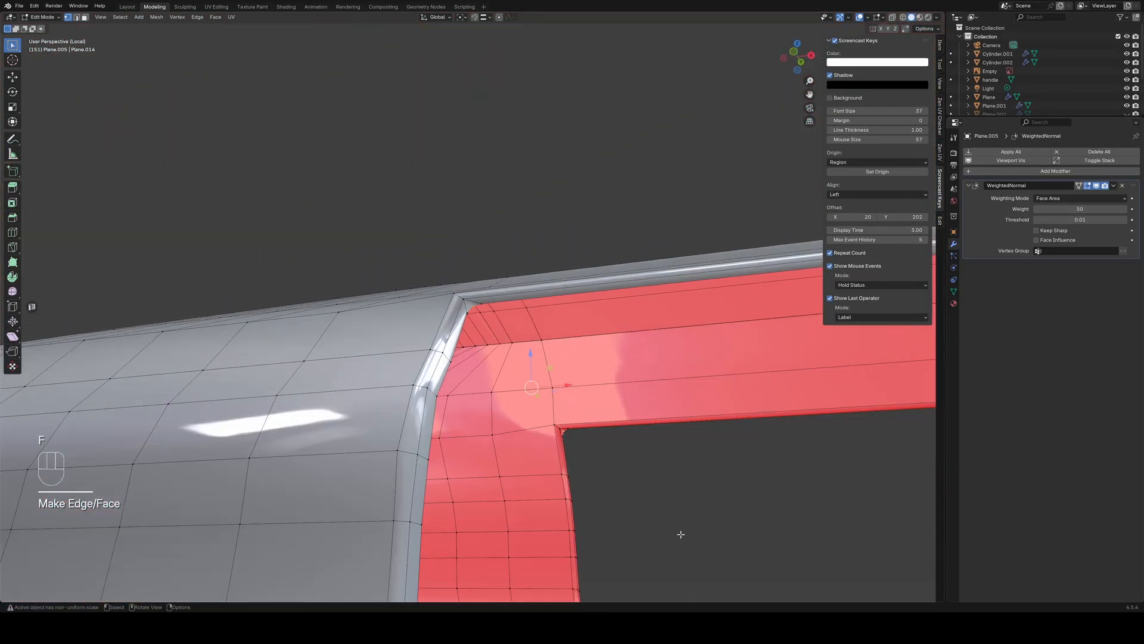
Cap the open inner side of the frame's scooped end with a single face built from its boundary edge loop
middle_click_drag(817, 471, 348, 222)
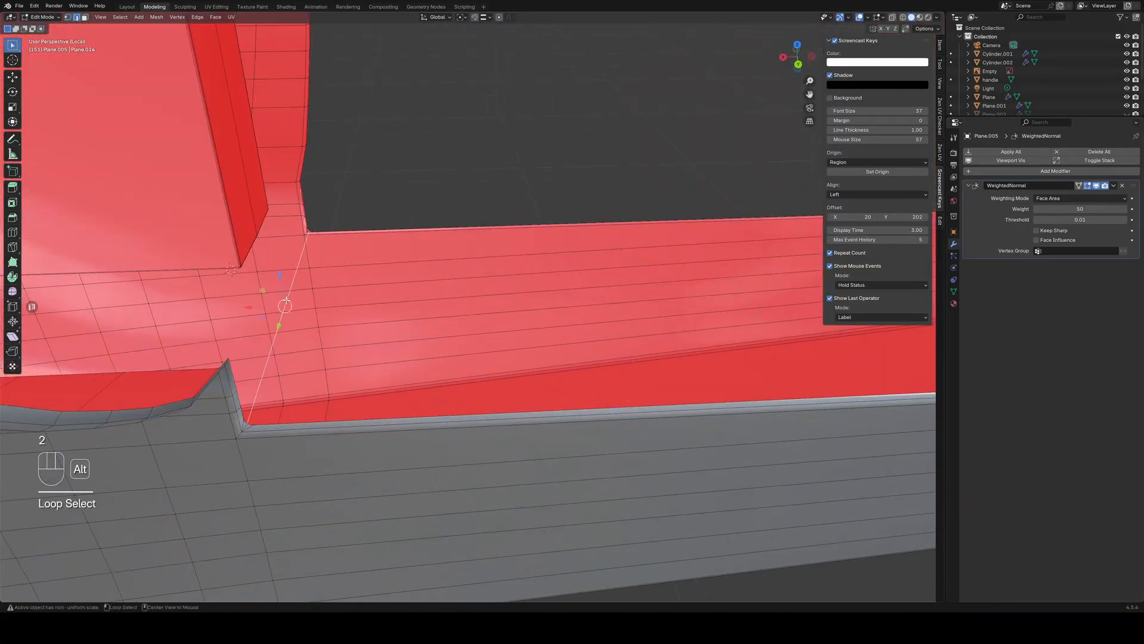
key("ctrl+z")
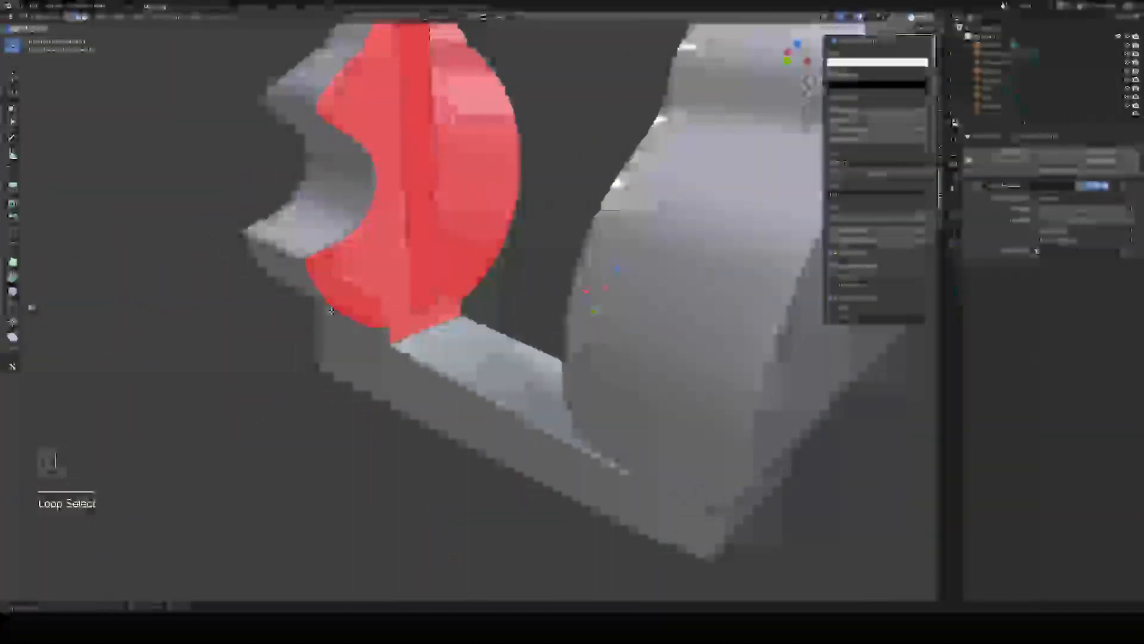
left_click(332, 306, "alt")
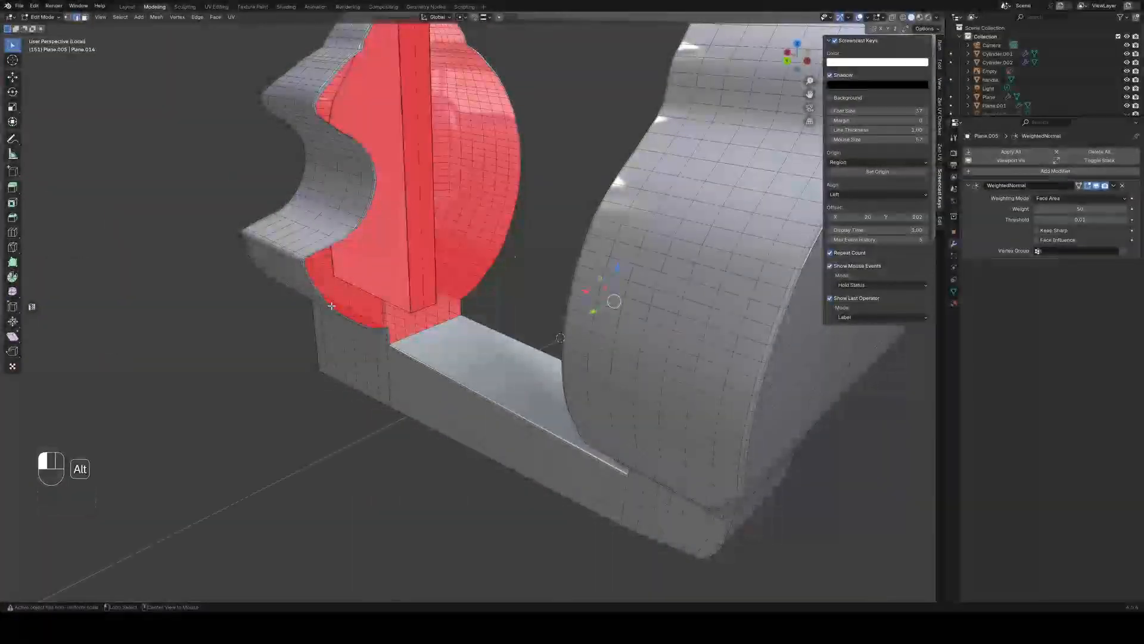
key("f")
middle_click_drag(465, 463, 466, 414)
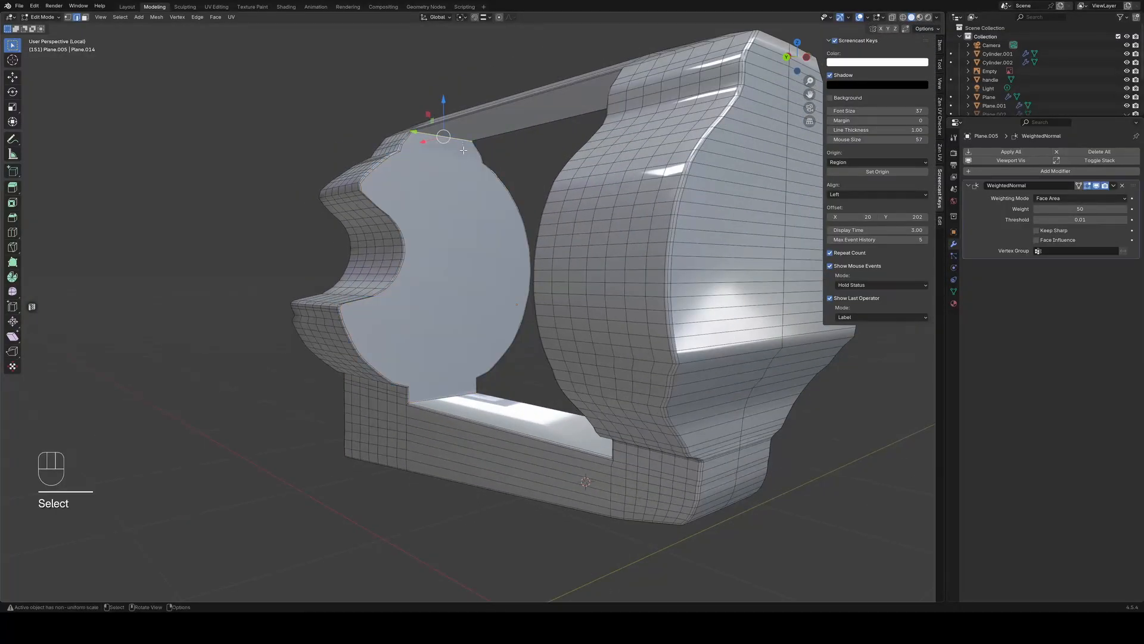
key("3")
left_click(462, 173)
key("ctrl+z")
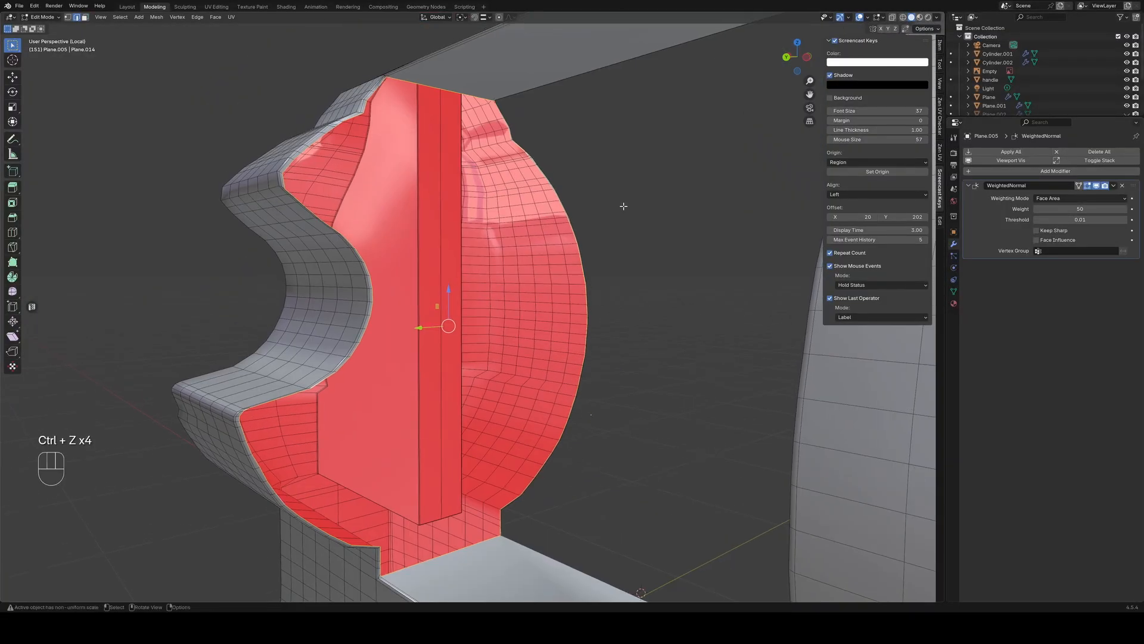
key("3")
left_click(477, 184)
middle_click_drag(483, 170, 538, 186)
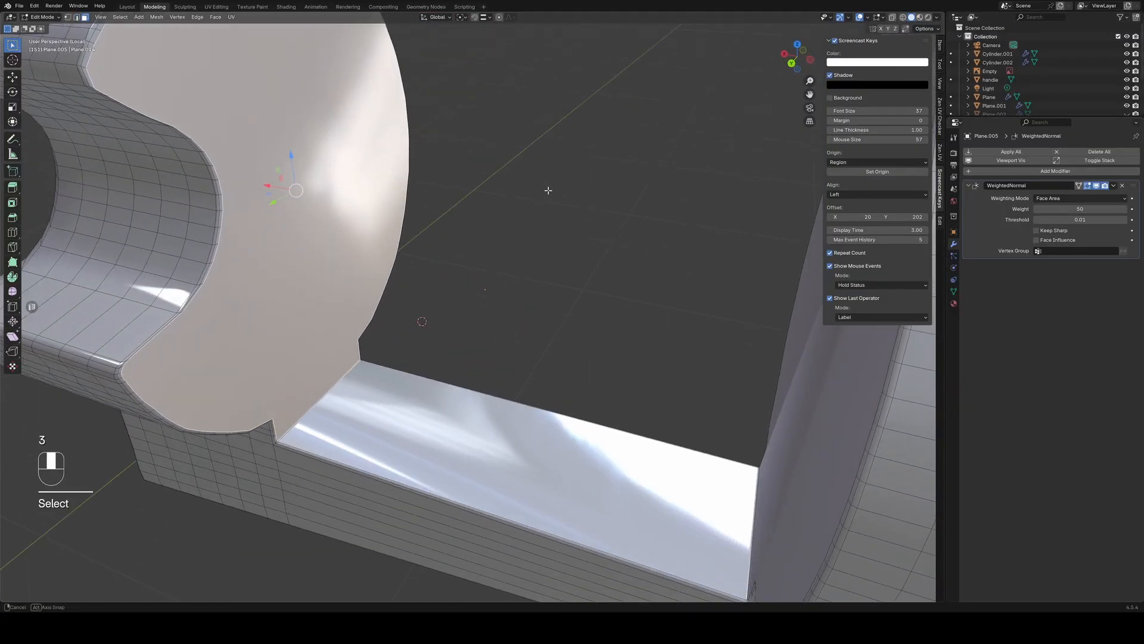
scroll(538, 186, "down", 5)
middle_click_drag(517, 238, 598, 251)
Recalculate the normals of the whole frame mesh to the outside
key("a")
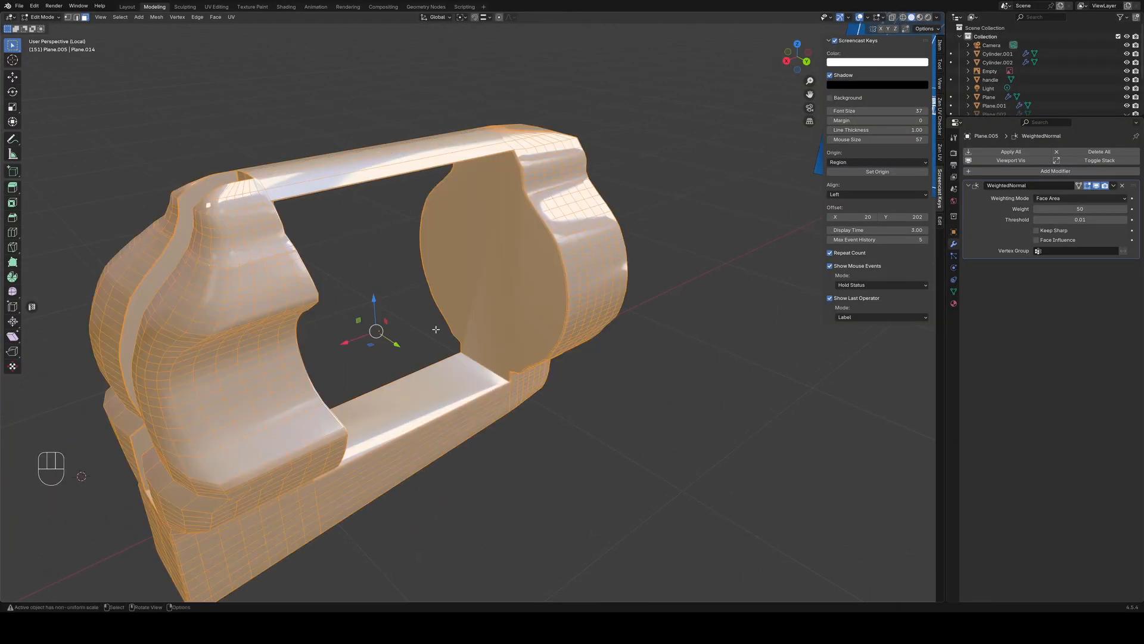
key("alt+n")
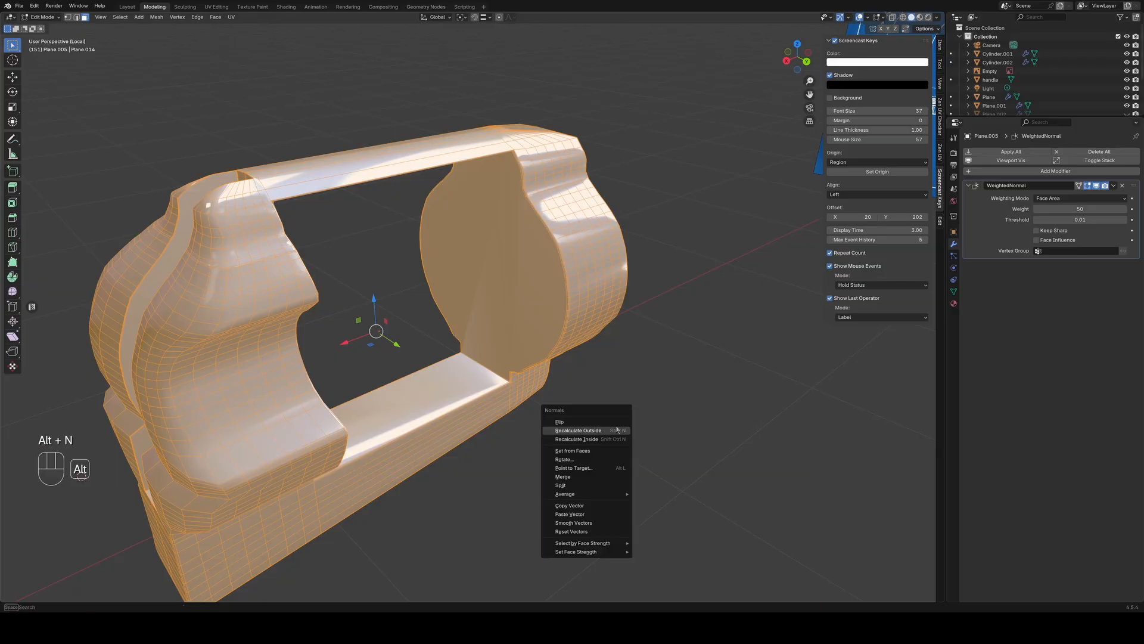
left_click(616, 427)
Try to inset the large flat face on the inner wall at the frame's far end
scroll(626, 462, "up", 3)
middle_click_drag(630, 470, 663, 417)
left_click(512, 426)
key("i")
key("i")
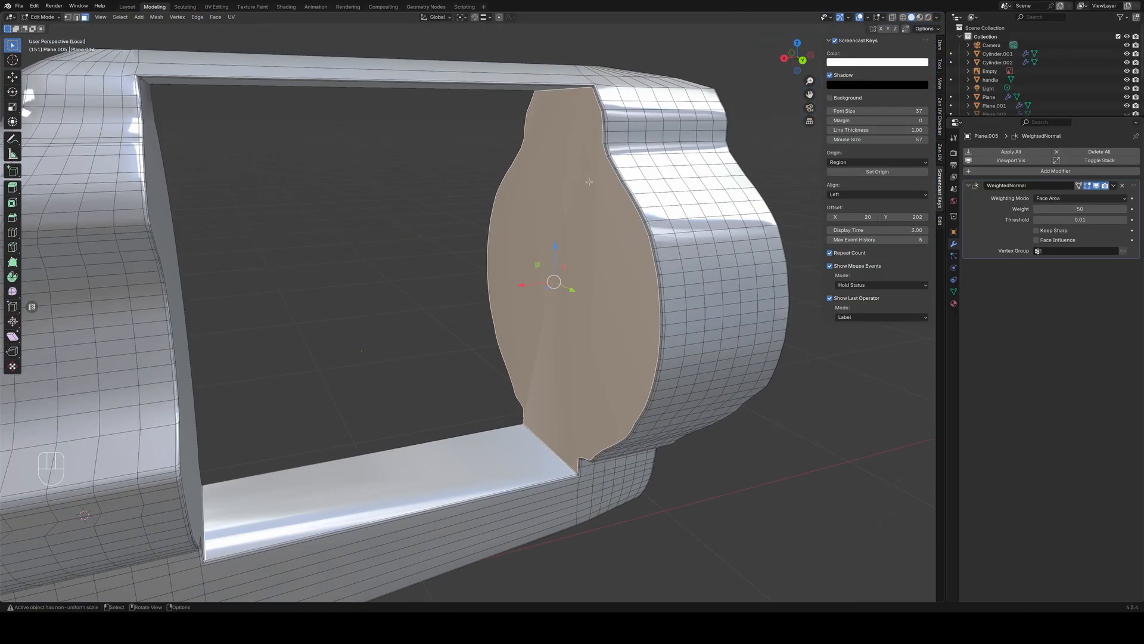
right_click(358, 310)
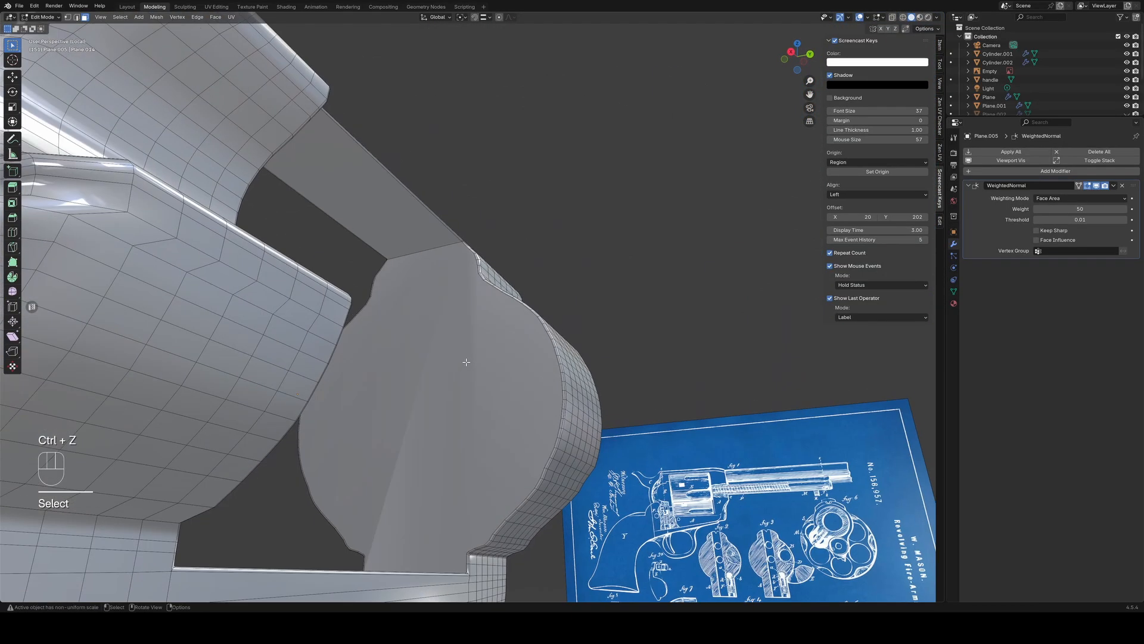
Replace the frame's existing normals modifier with a fresh Weighted Normal modifier
key("Tab")
right_click(665, 189)
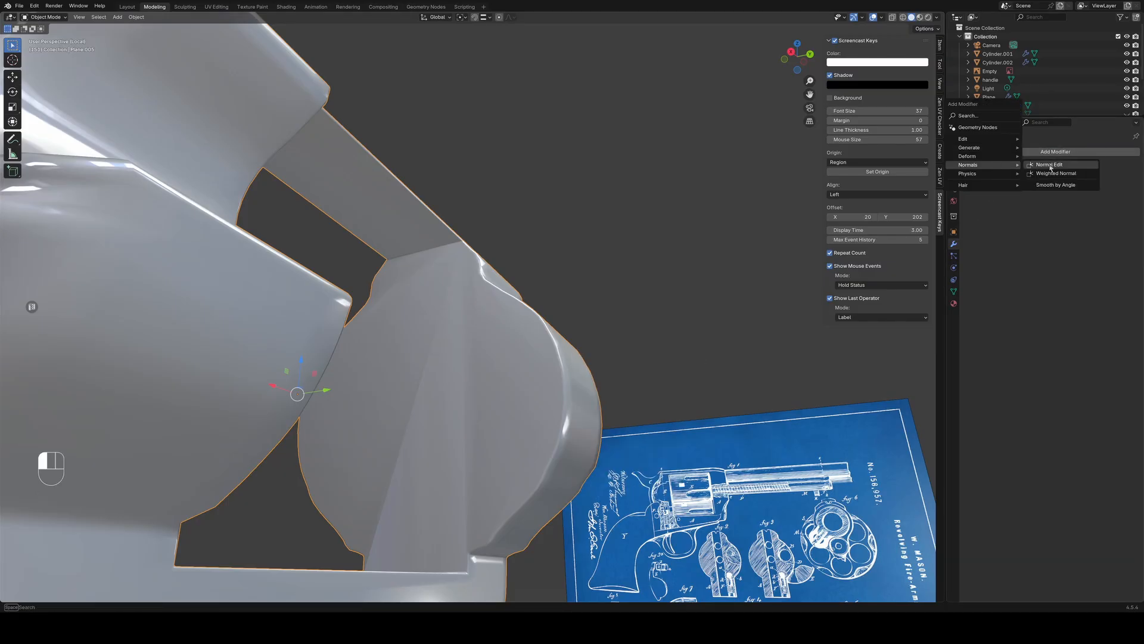
left_click(1052, 172)
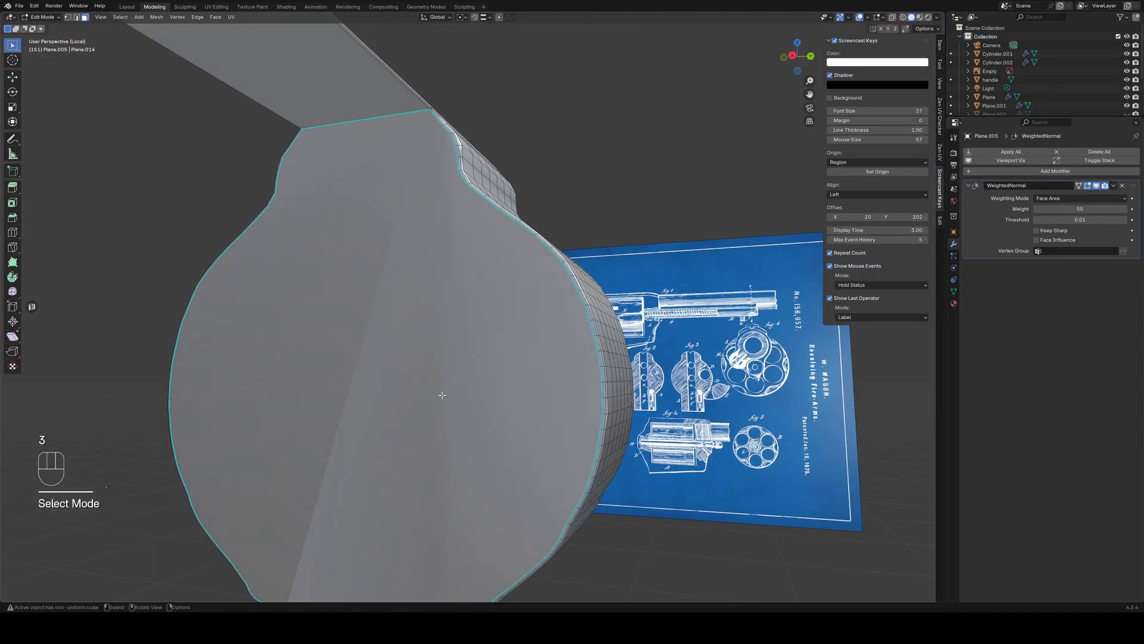
Remove the large flat face on the frame's far inner wall and rebuild the edge where that wall meets the lower bar
key("Tab")
middle_click_drag(466, 360, 409, 397)
scroll(439, 427, "down", 5)
scroll(517, 460, "up", 12)
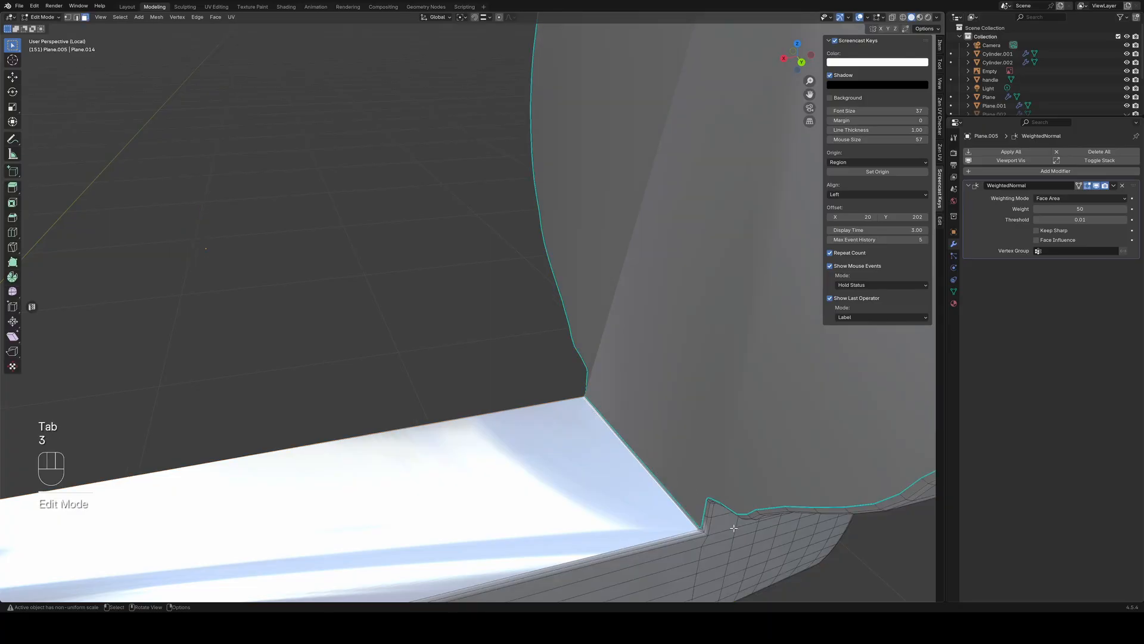
middle_click_drag(695, 503, 679, 398, "shift")
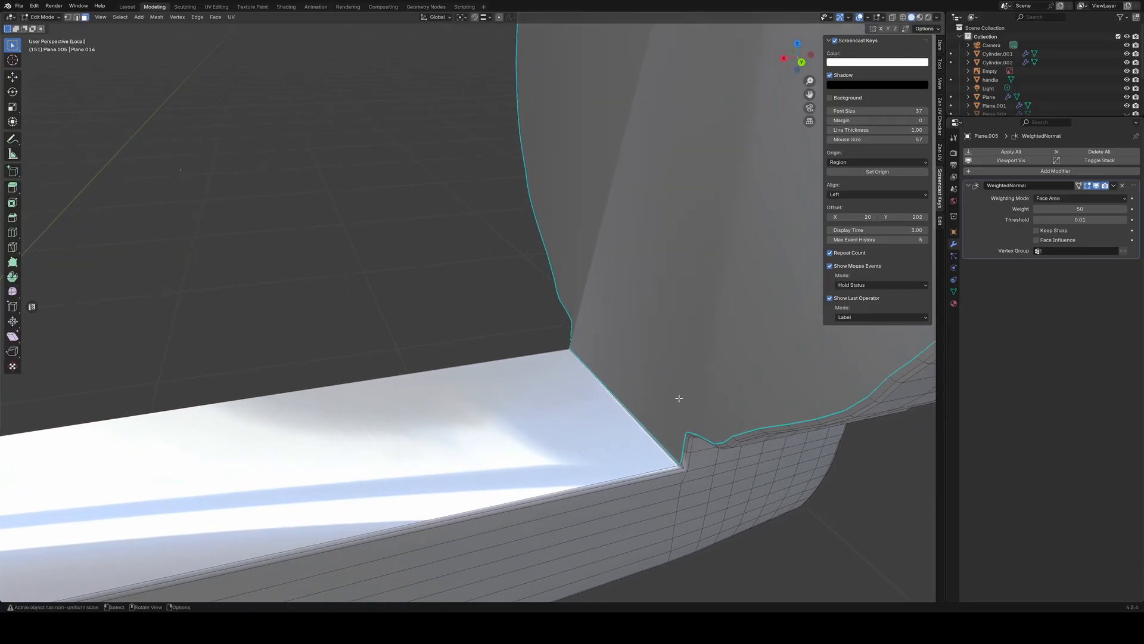
left_click(699, 372)
right_click(685, 502)
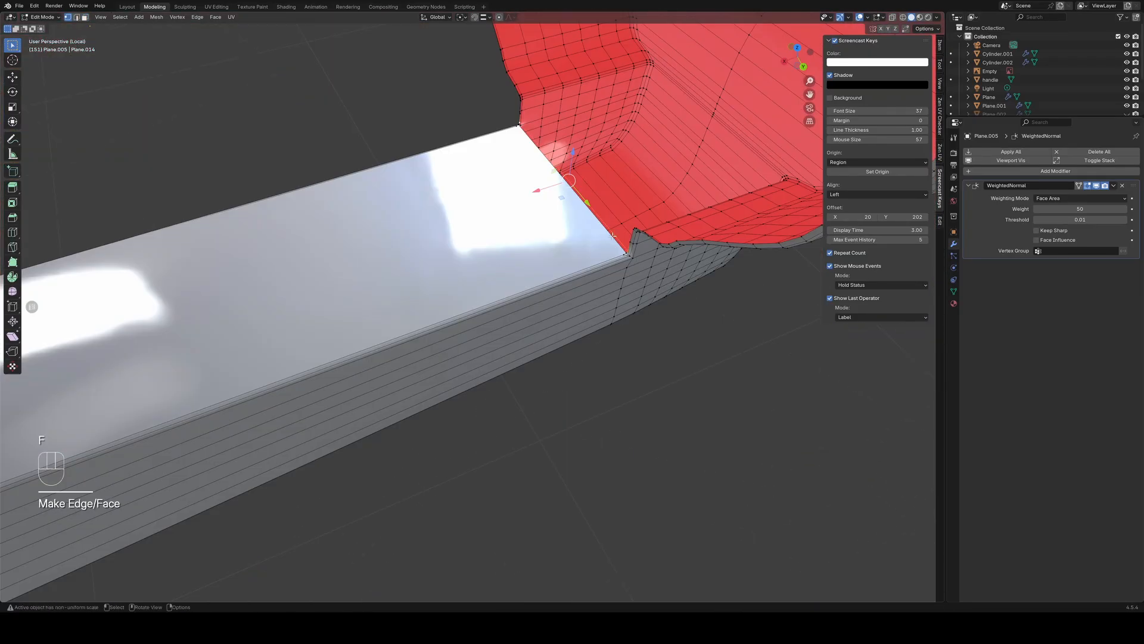
right_click(654, 503)
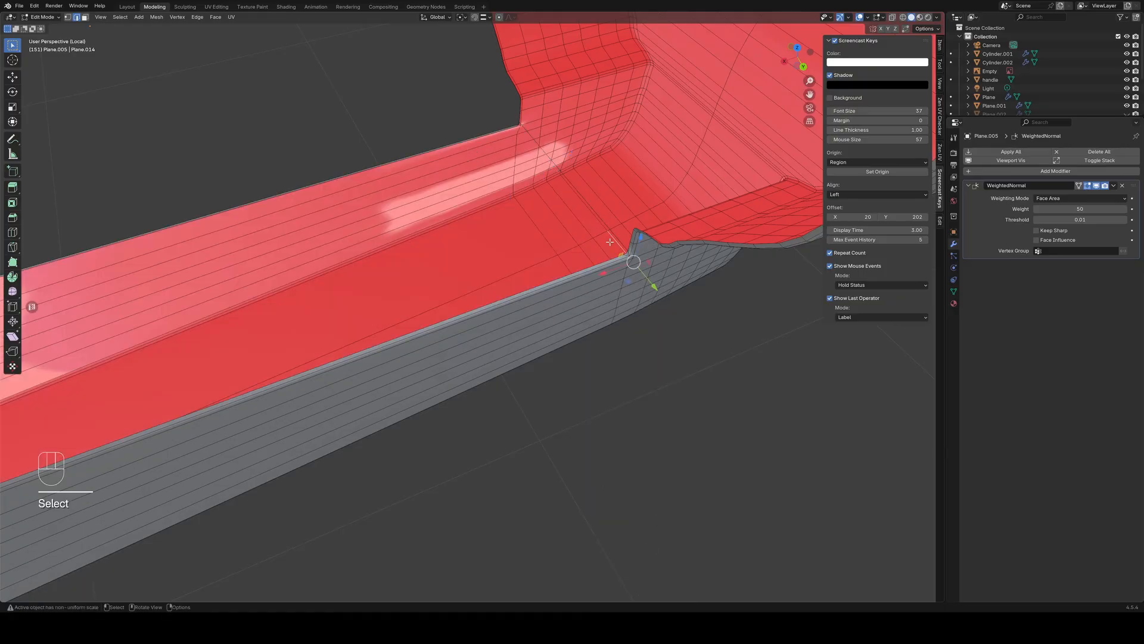
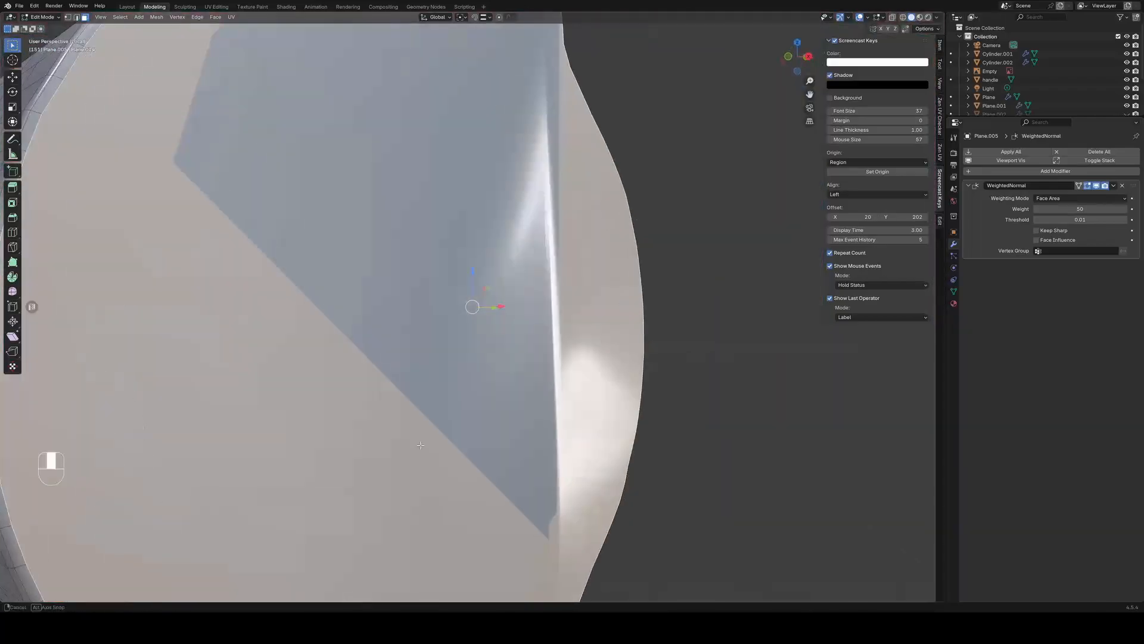
Undo the latest changes to the cap face on the frame's inner wall
key("ctrl+z")
key("ctrl+z")
key("ctrl+z")
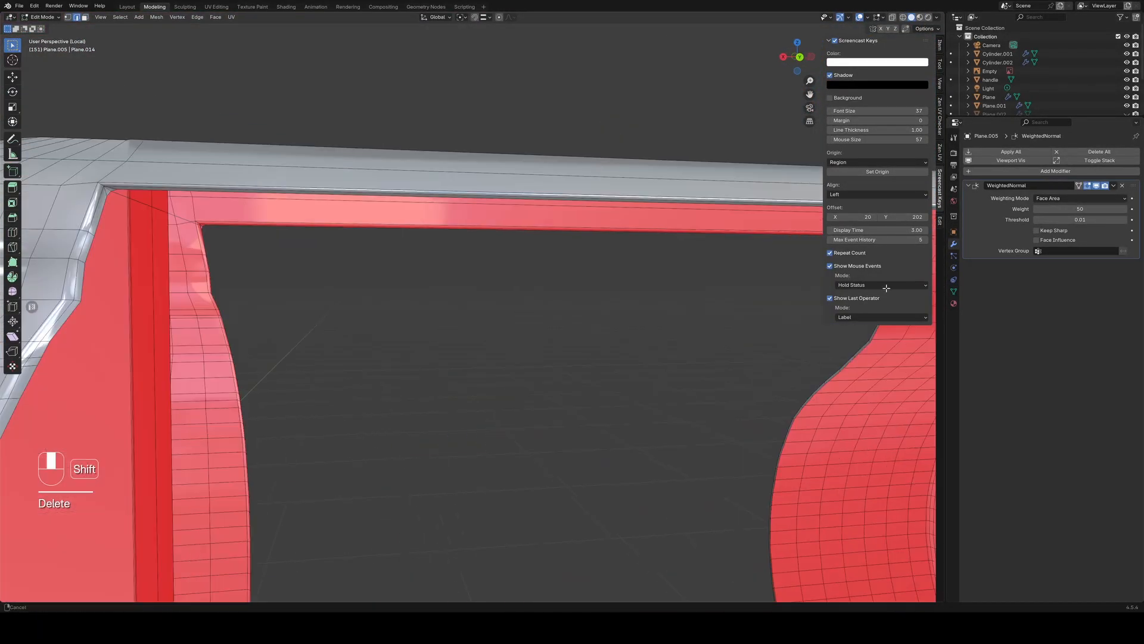
Refill the open inner sides of the frame window with new faces built from their boundary edges
right_click(332, 254)
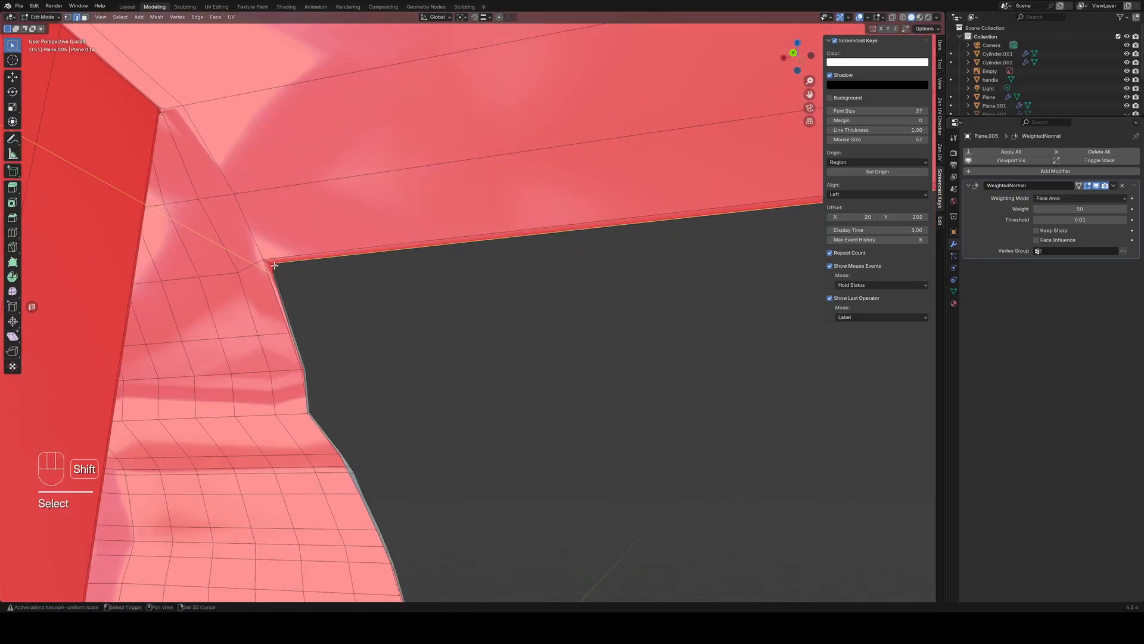
middle_click_drag(274, 265, 529, 286)
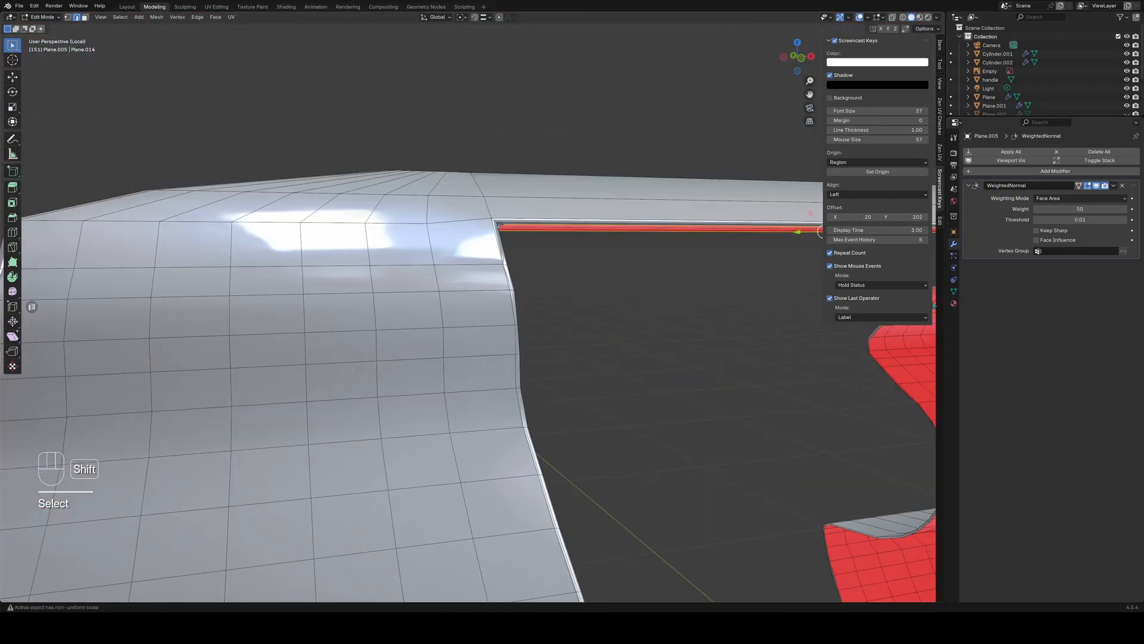
left_click(415, 139, "shift")
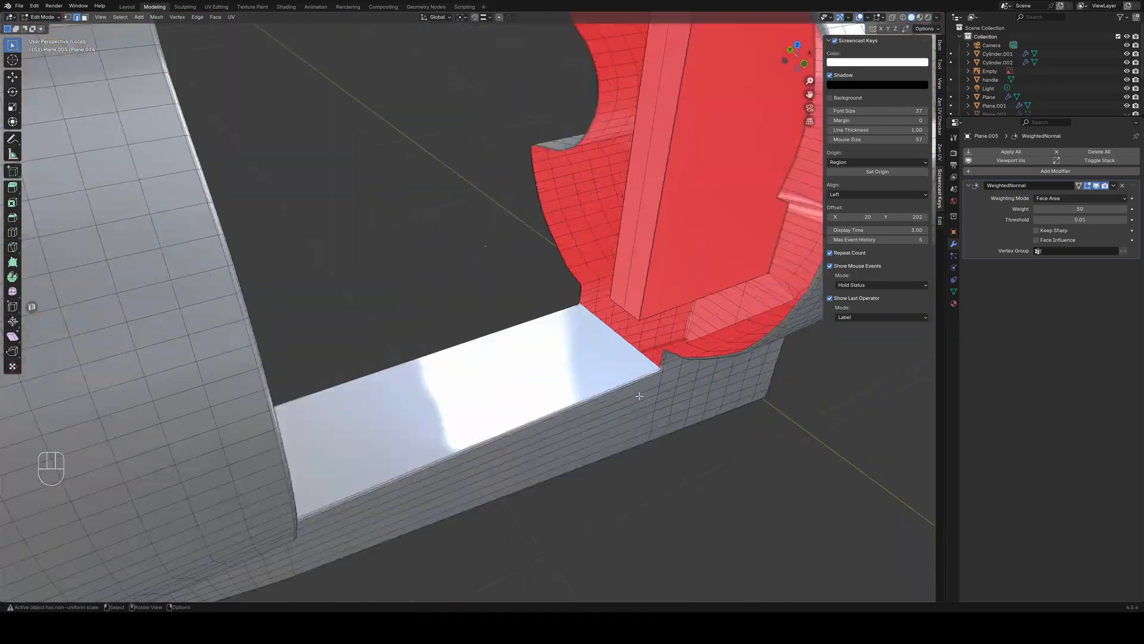
key("f")
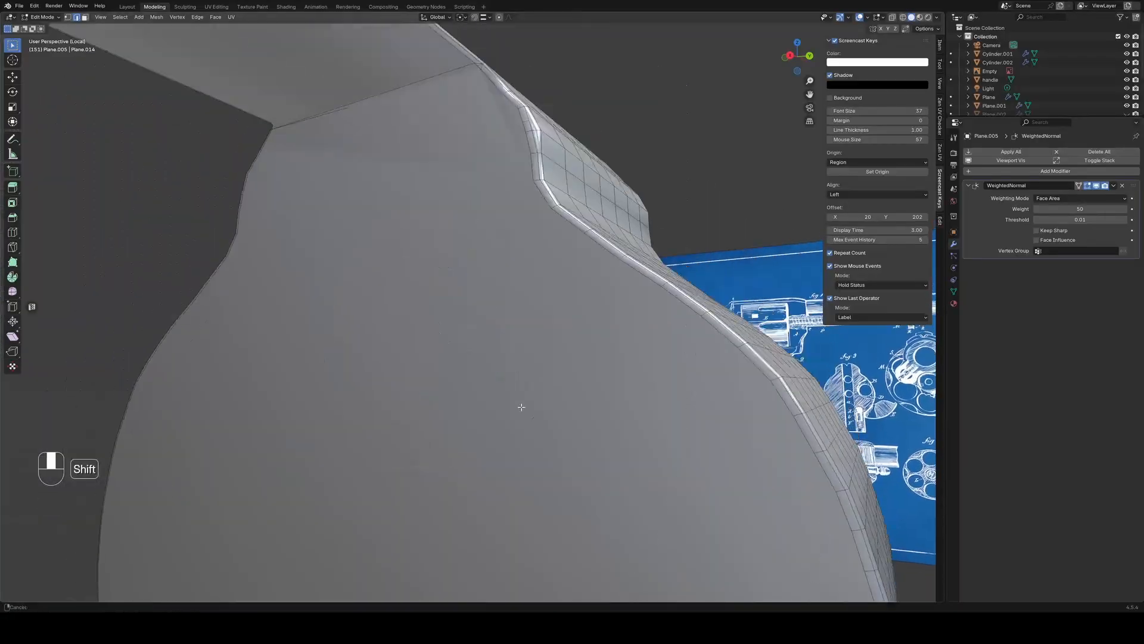
key("ctrl+z")
key("ctrl+z")
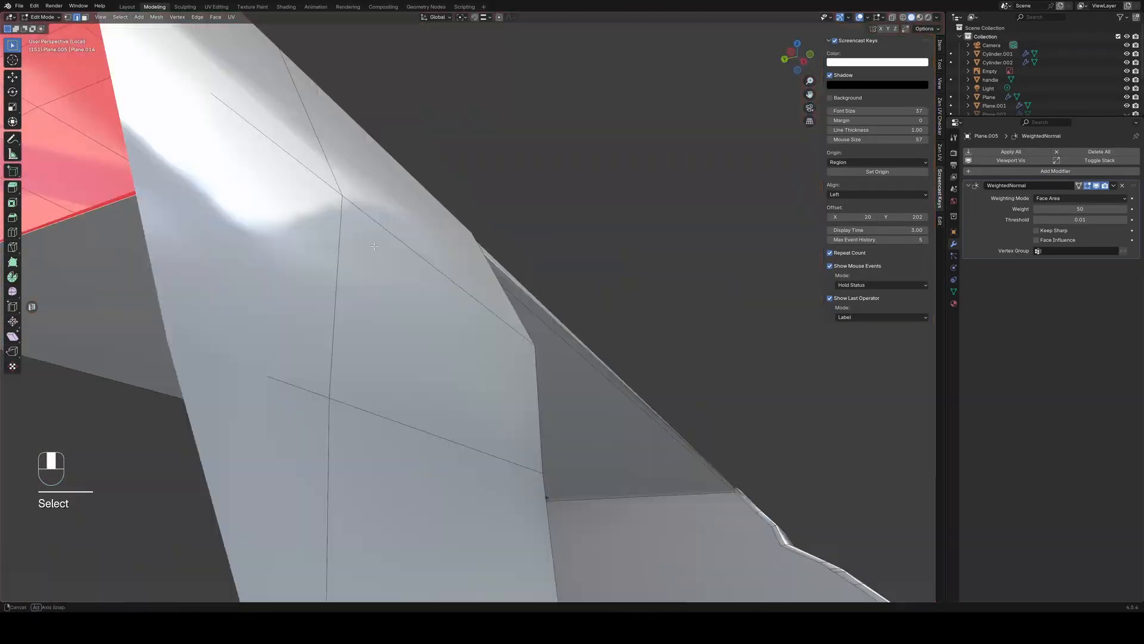
key("3")
left_click(515, 329)
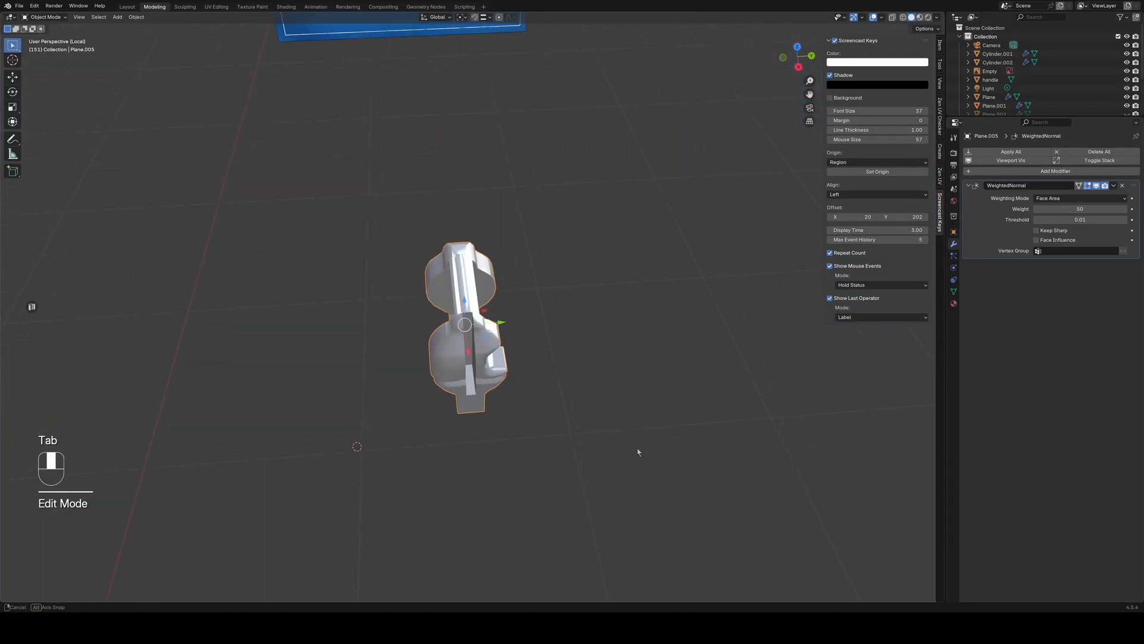
Exit local view and frame the separate cylinder together with the frame part
middle_click_drag(637, 452, 746, 375)
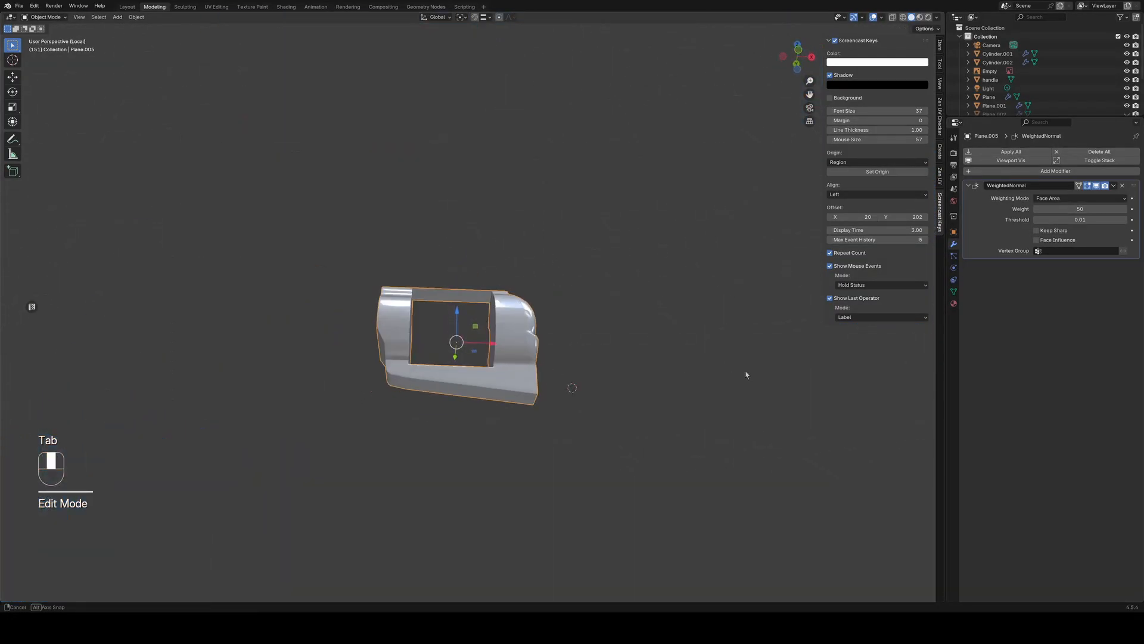
key("slash")
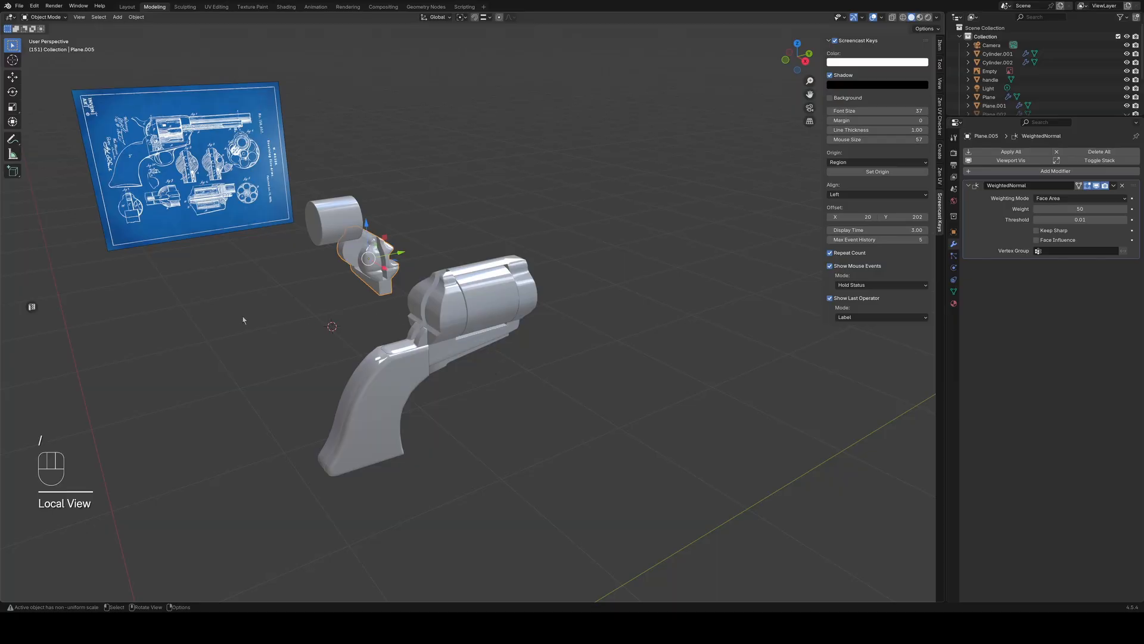
middle_click_drag(243, 320, 136, 326)
left_click(547, 195)
key("KP_Decimal")
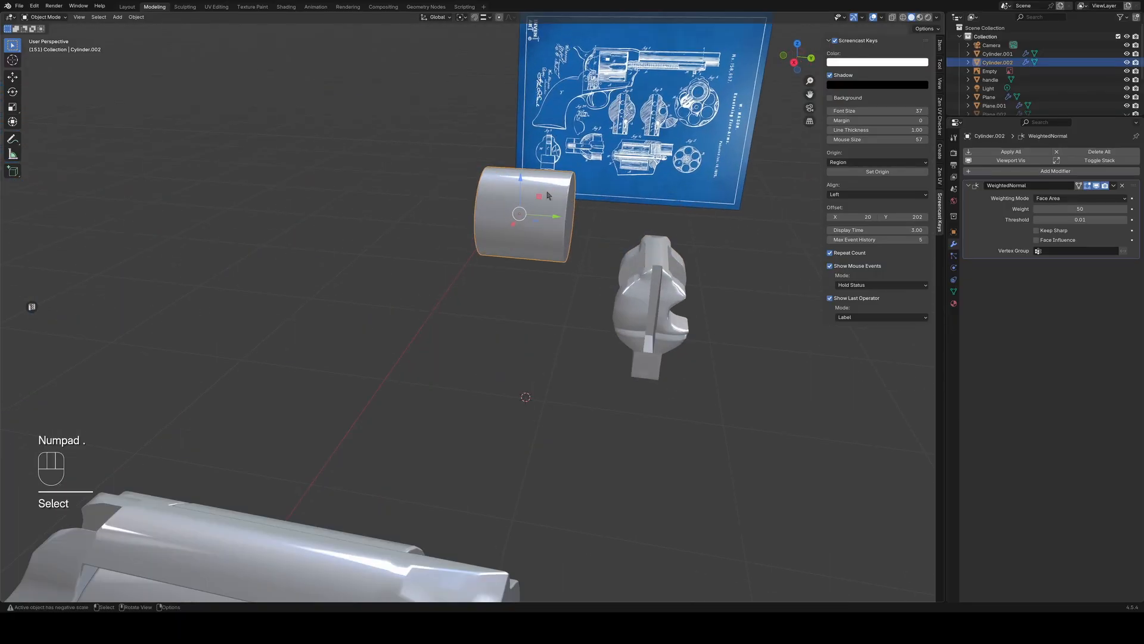
scroll(625, 334, "down", 5)
Rotate the frame part by -90° around the global Z axis
left_click(657, 405)
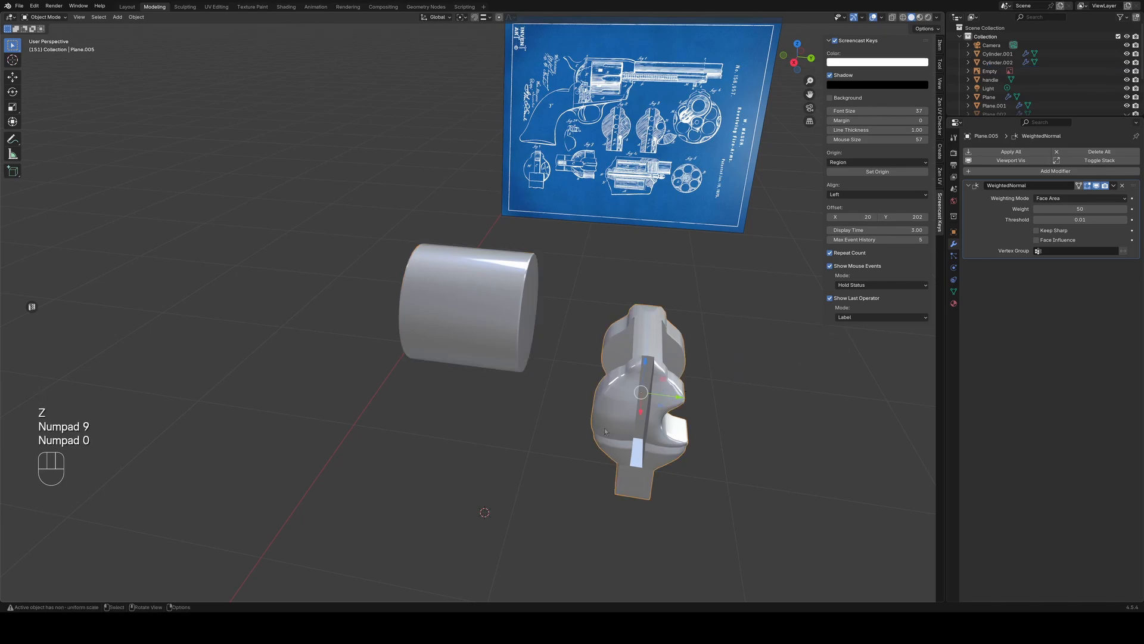
right_click(516, 413)
left_click(566, 344)
left_click(653, 391)
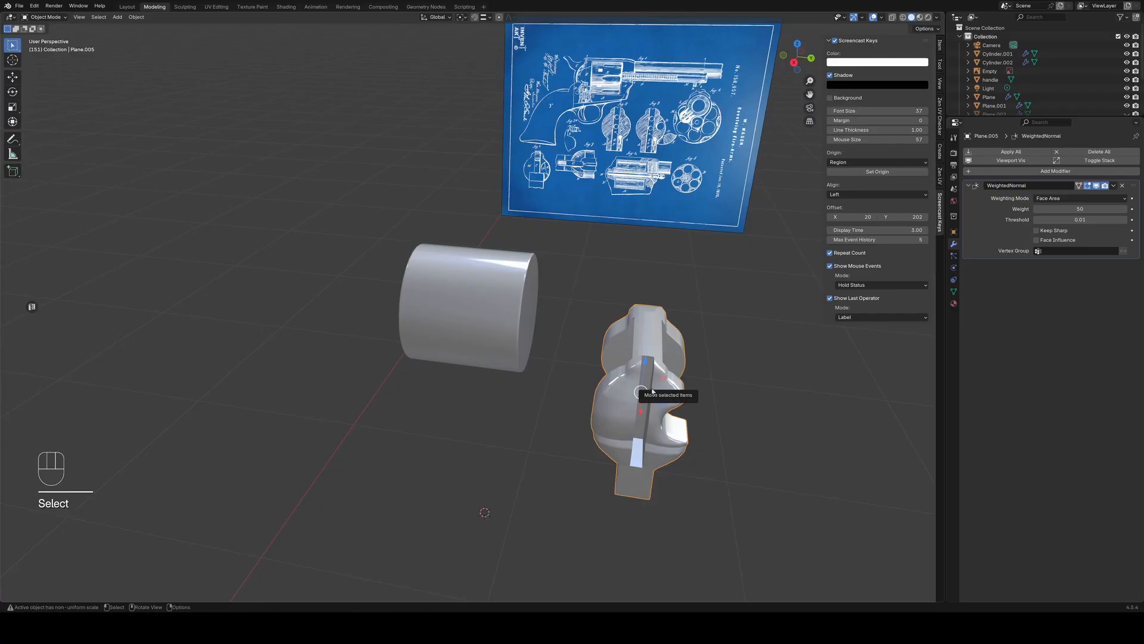
key("r")
key("z")
key("KP_Subtract")
scroll(653, 391, "left", 1)
key("KP_9")
key("KP_0")
key("KP_Enter")
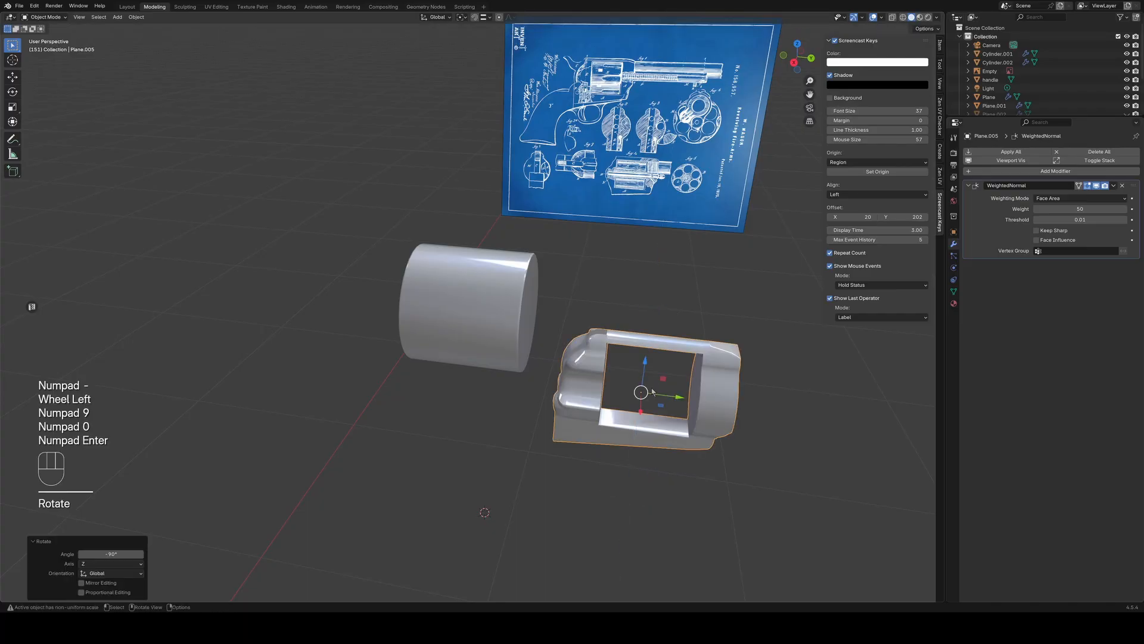
Move the separate cylinder over to the window of the separate frame part, lowering it about 0.25 m along Z
left_click(505, 278)
left_click_drag(500, 311, 716, 334)
scroll(706, 398, "down", 4)
left_click_drag(546, 281, 549, 334)
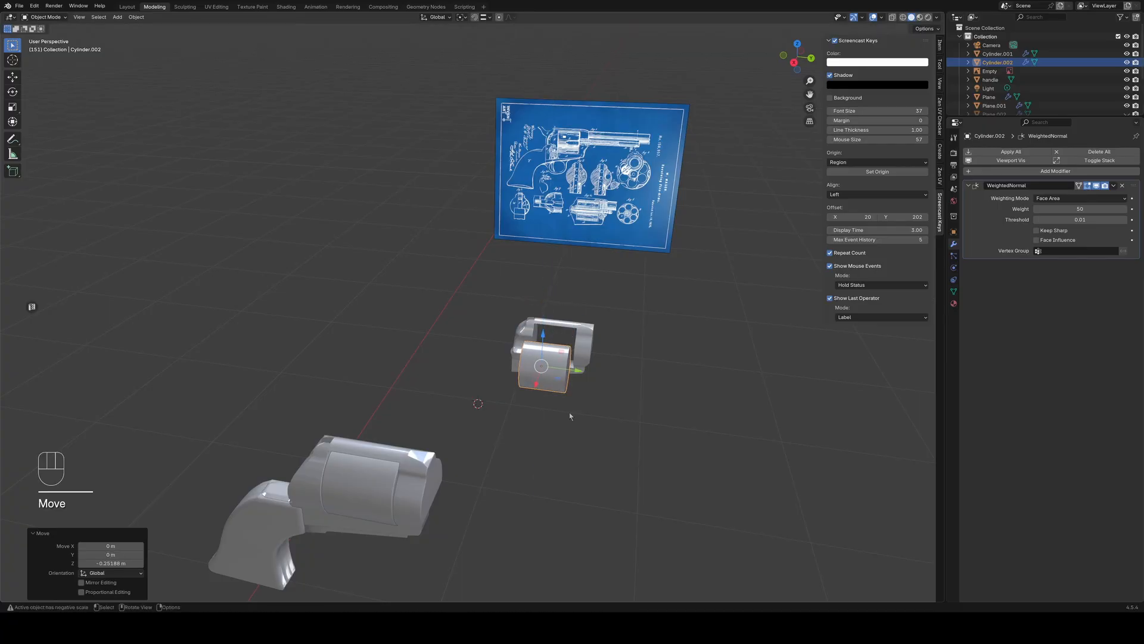
scroll(570, 412, "up", 4)
middle_click_drag(563, 410, 614, 364)
left_click_drag(432, 201, 313, 204)
middle_click_drag(721, 286, 530, 268)
Fine-tune the cylinder's Y and Z position in the right side view so that it fits inside the frame window
left_click(539, 285, "shift")
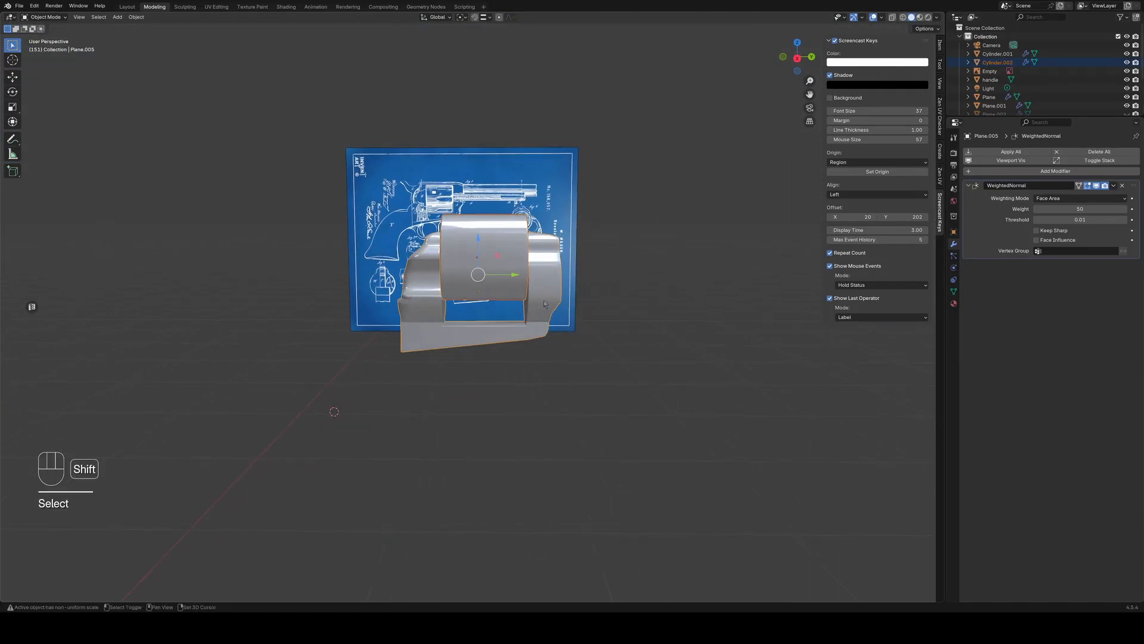
key("KP_3")
left_click(481, 258)
left_click_drag(475, 237, 477, 270)
left_click_drag(511, 305, 512, 305)
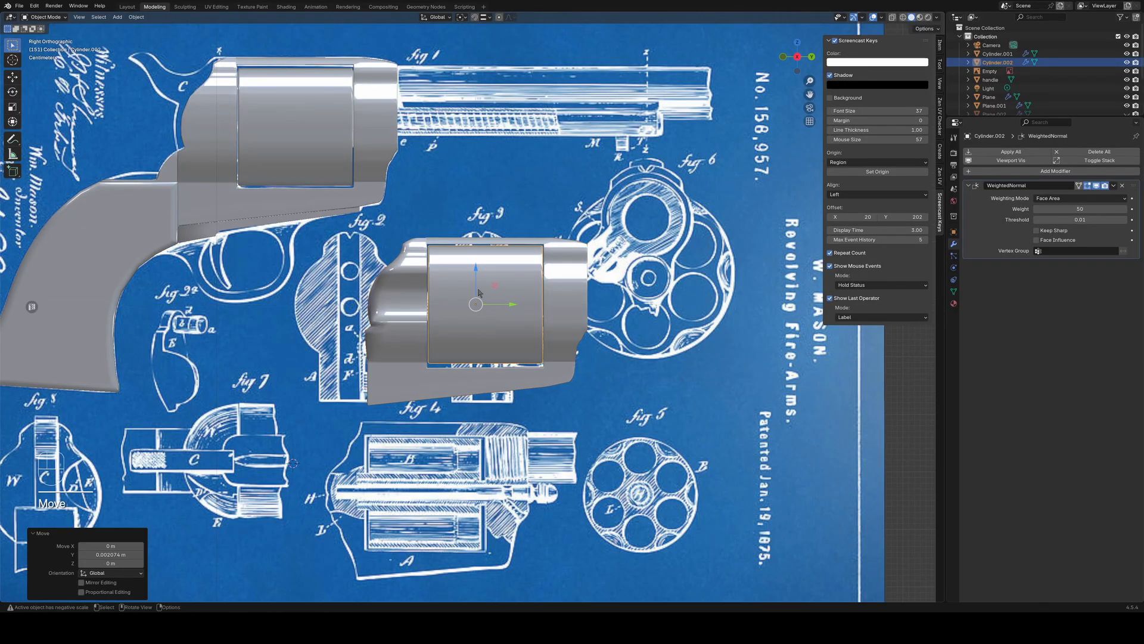
left_click_drag(477, 267, 477, 269)
Try to scale the cylinder on every axis except Y, and undo it
key("s")
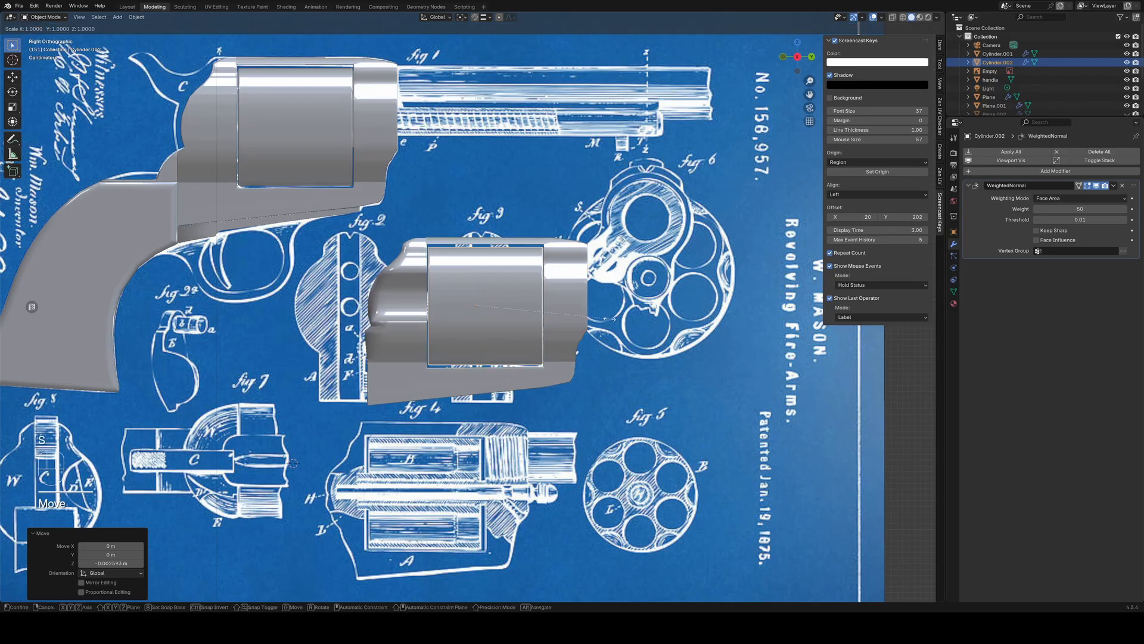
key("shift+y")
left_click(671, 347)
middle_click_drag(671, 347, 648, 287)
key("ctrl+z")
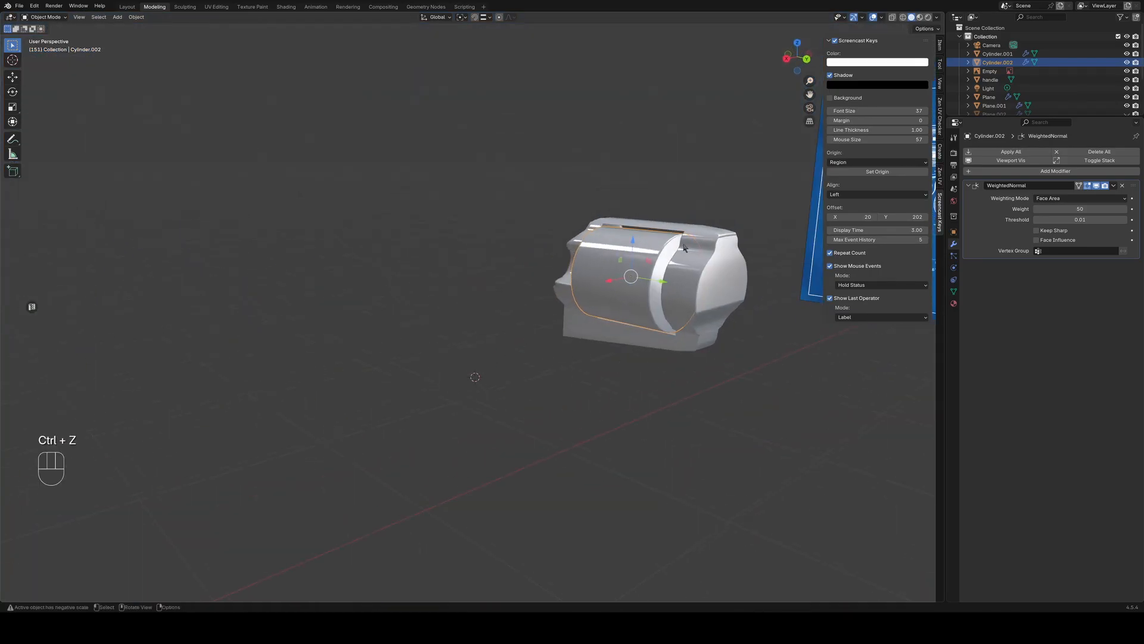
Shift the cylinder along X in the front view to centre it in the frame part, and check the fit from several angles
key("KP_3")
key("KP_1")
left_click_drag(250, 306, 229, 306)
left_click(395, 416)
middle_click_drag(619, 371, 587, 217)
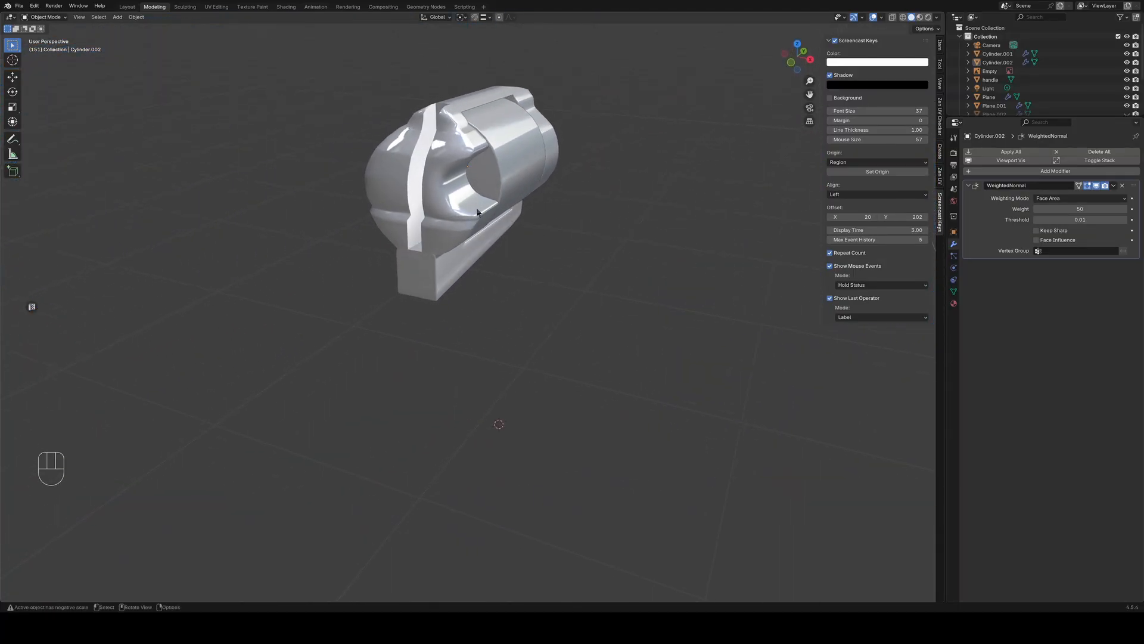
middle_click_drag(468, 219, 500, 308)
middle_click_drag(484, 204, 427, 316)
middle_click_drag(628, 294, 520, 329)
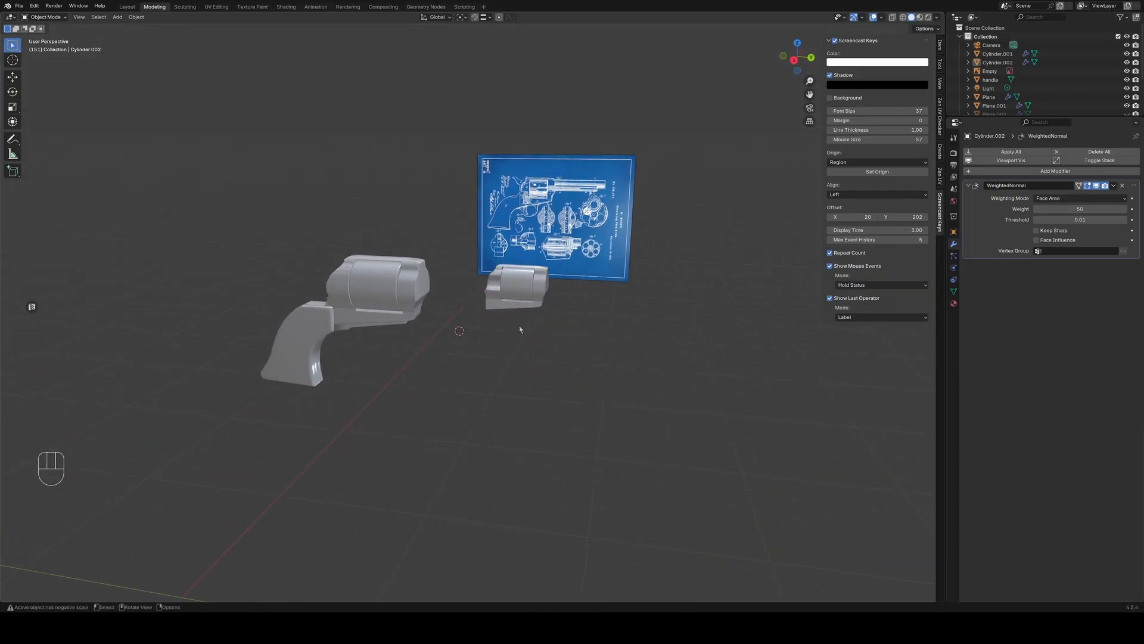
Examine the grip, lower bar, hammer-side part and cylinder of the assembled revolver by selecting them
left_click(314, 341)
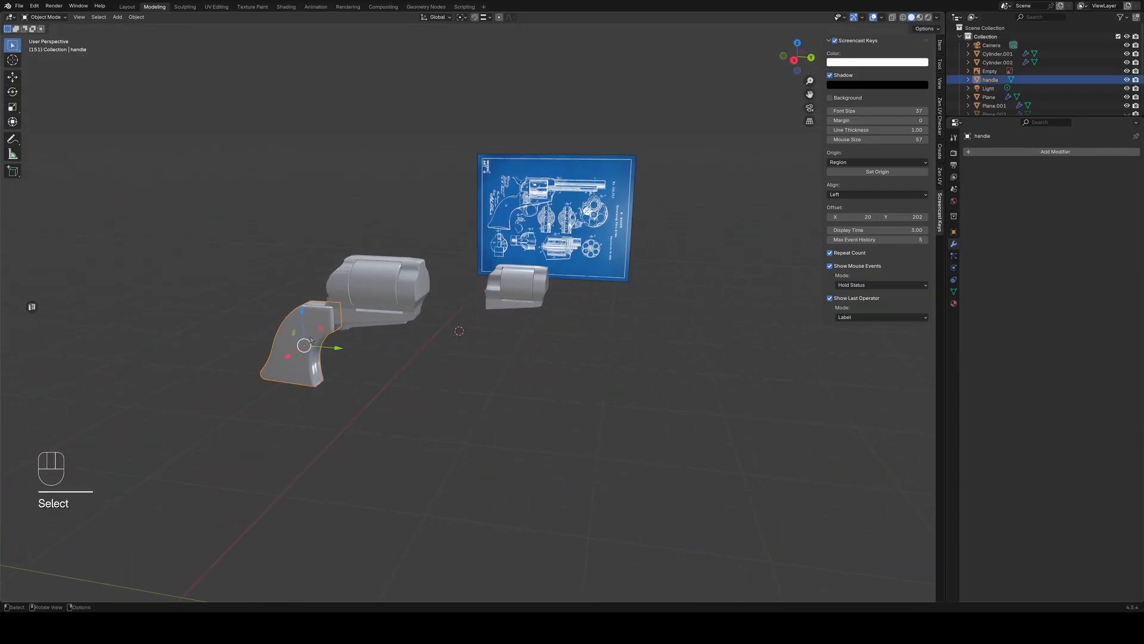
left_click(349, 329, "shift")
middle_click_drag(348, 362, 384, 366)
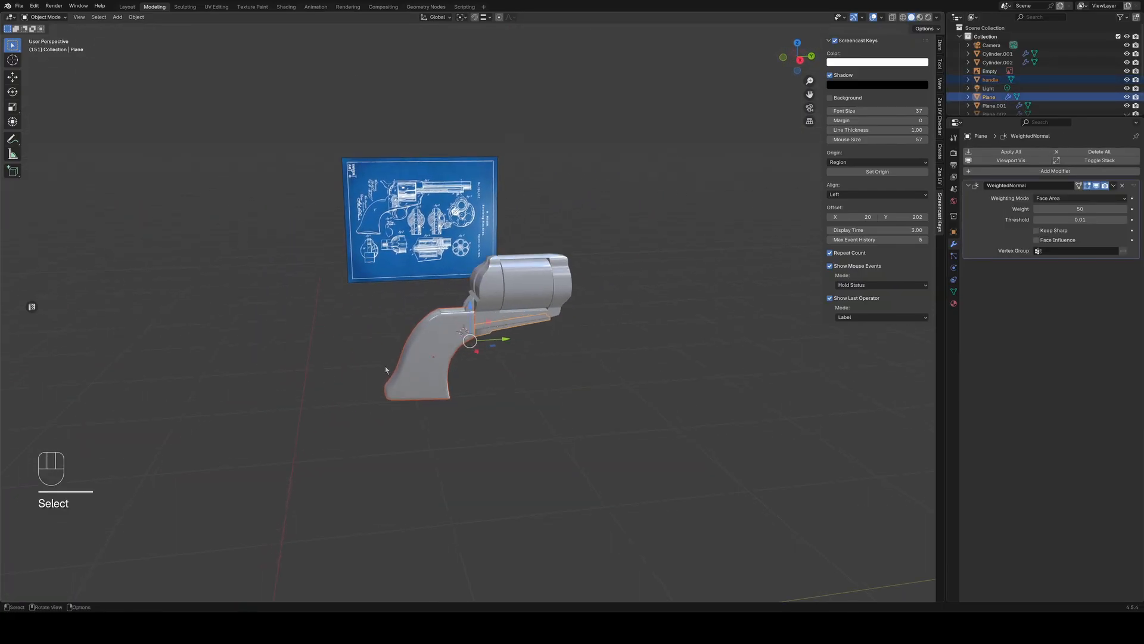
left_click(473, 304, "shift")
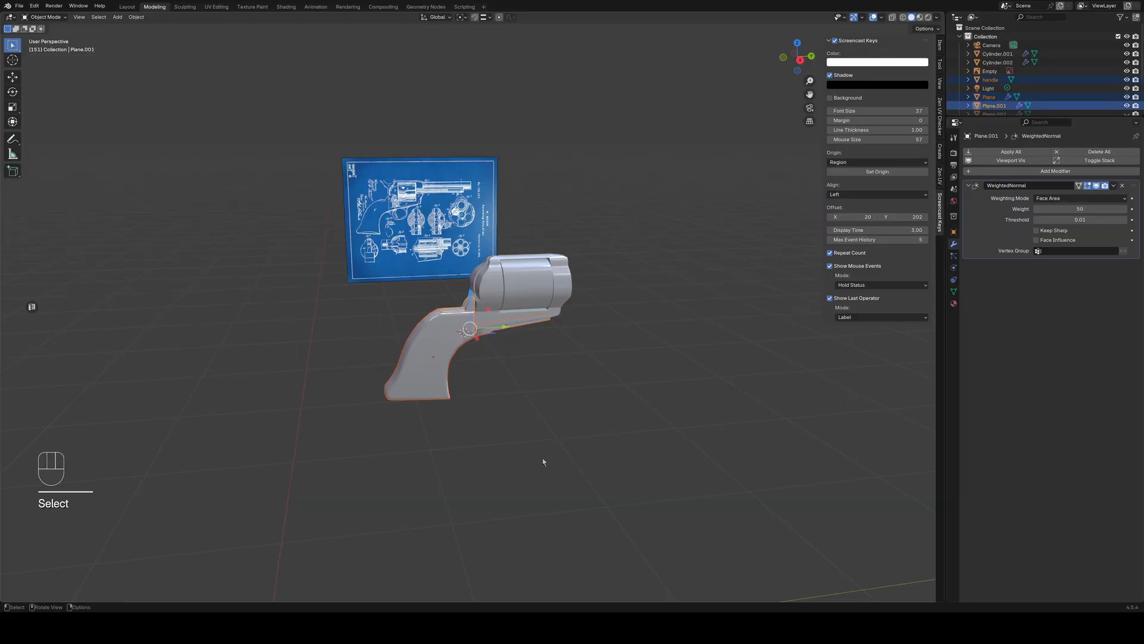
scroll(524, 456, "up", 12)
scroll(361, 397, "down", 13)
left_click(549, 419)
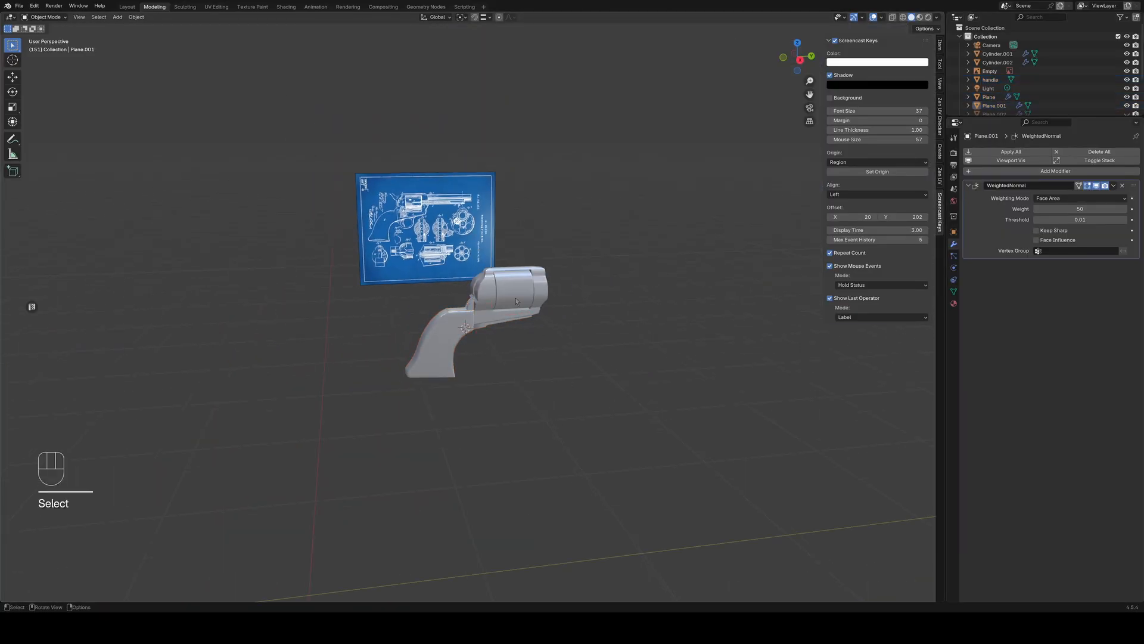
left_click(514, 292)
scroll(631, 402, "up", 6)
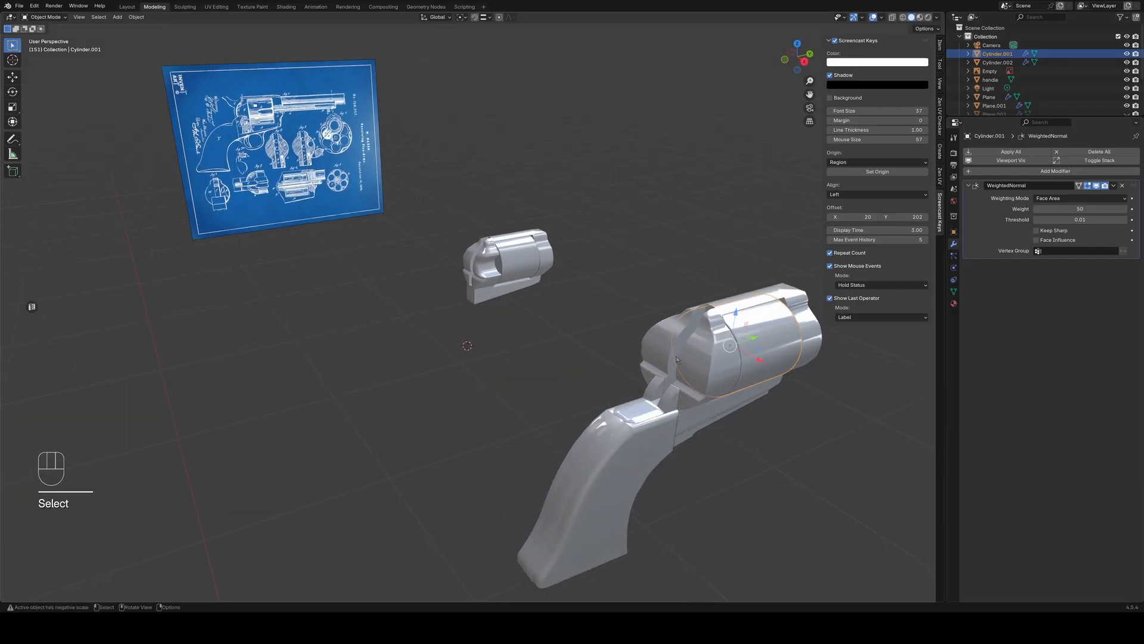
Apply all modifiers on the reworked frame part and the existing frame of the assembled revolver
left_click(493, 285)
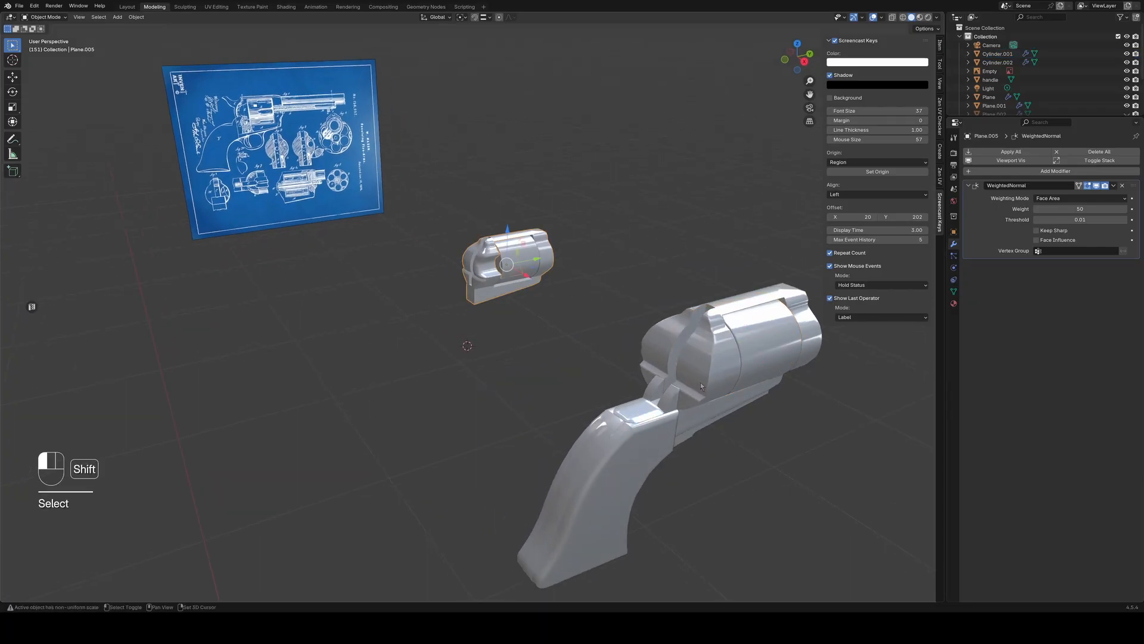
left_click(701, 386, "shift")
left_click(954, 292)
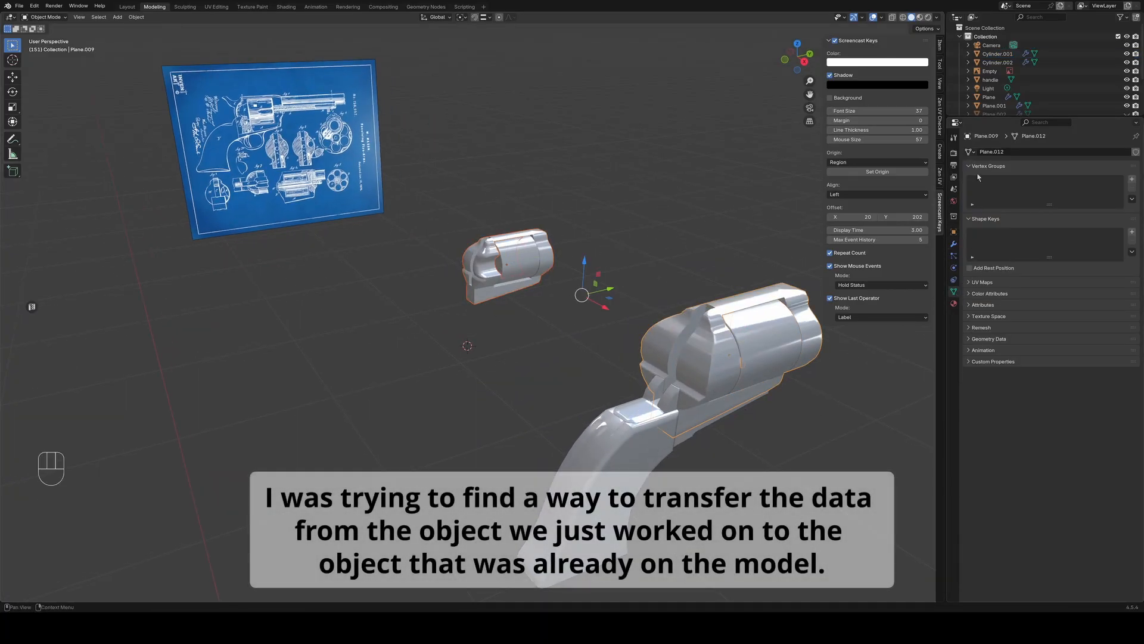
left_click(953, 243)
Try a Data Transfer modifier on the existing frame with Plane.005 as source and vertex, edge, face corner and face data enabled
left_click(1052, 151)
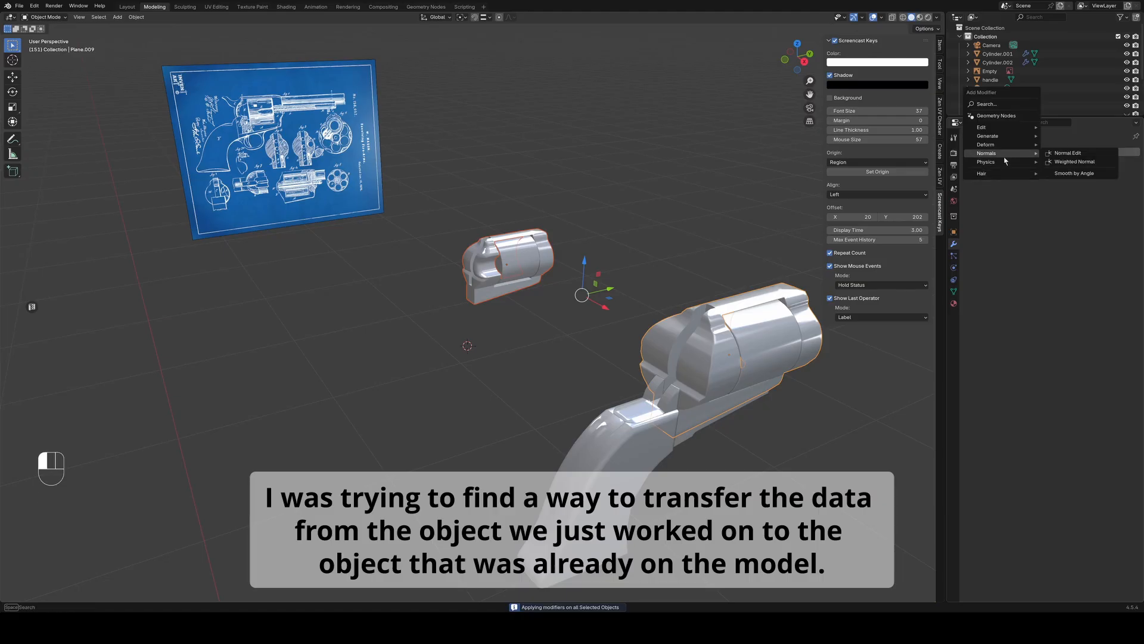
left_click(1085, 132)
left_click(481, 288)
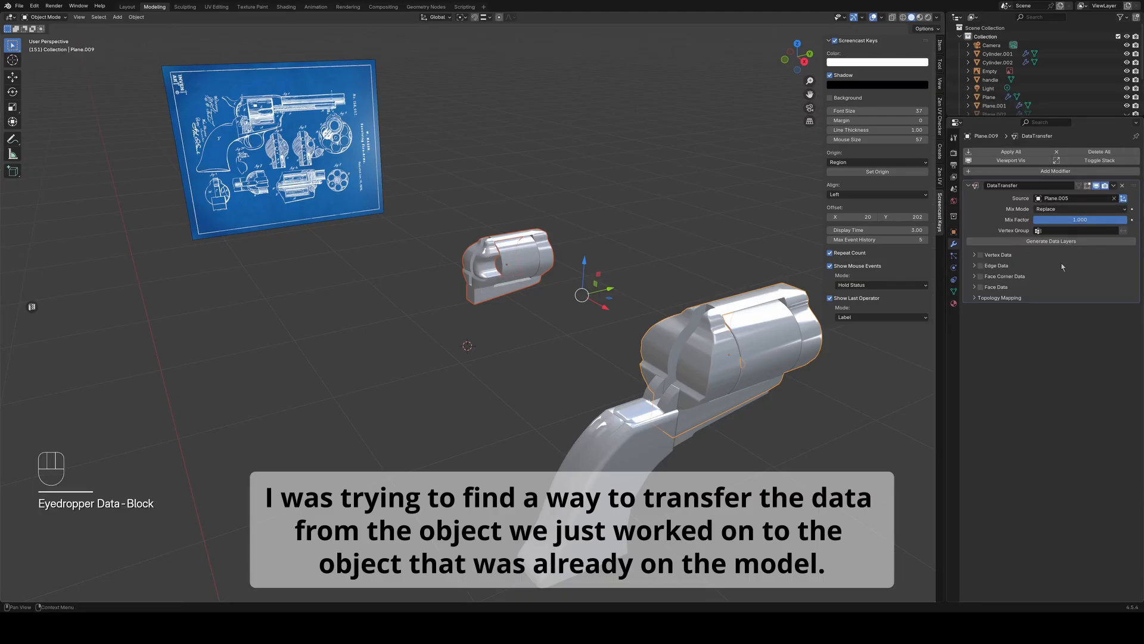
left_click(1067, 242)
left_click_drag(981, 287, 980, 255)
middle_click_drag(462, 375, 556, 398)
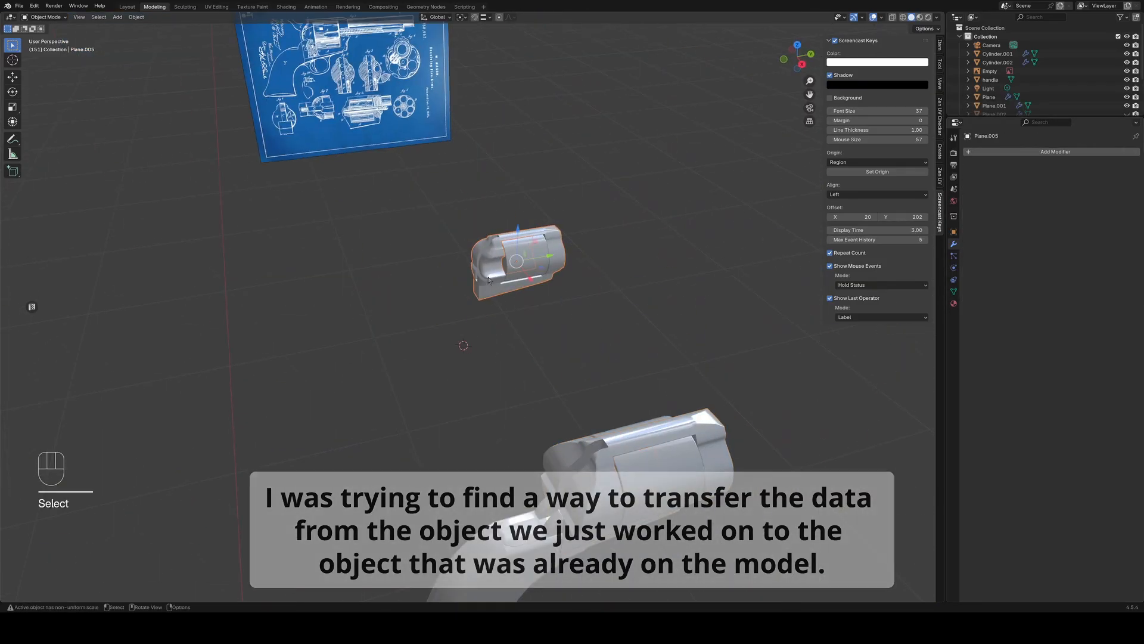
left_click(975, 297)
Try generating the data layers on the existing frame again, and remove its Data Transfer modifier
left_click(442, 293)
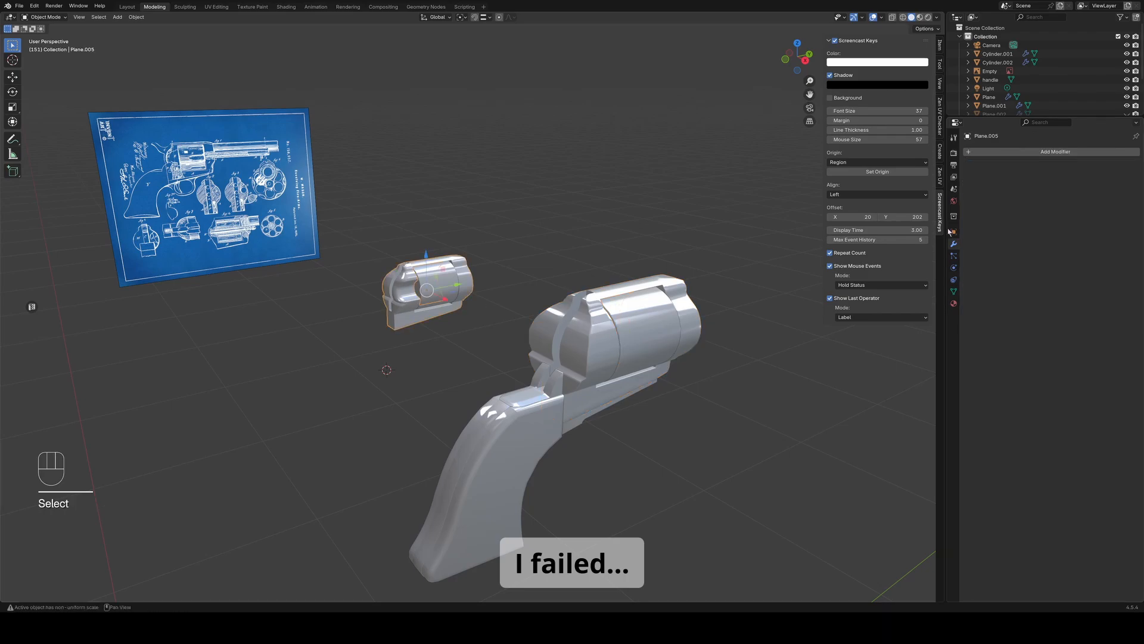
left_click(613, 319, "shift")
left_click(404, 279)
left_click(1031, 242)
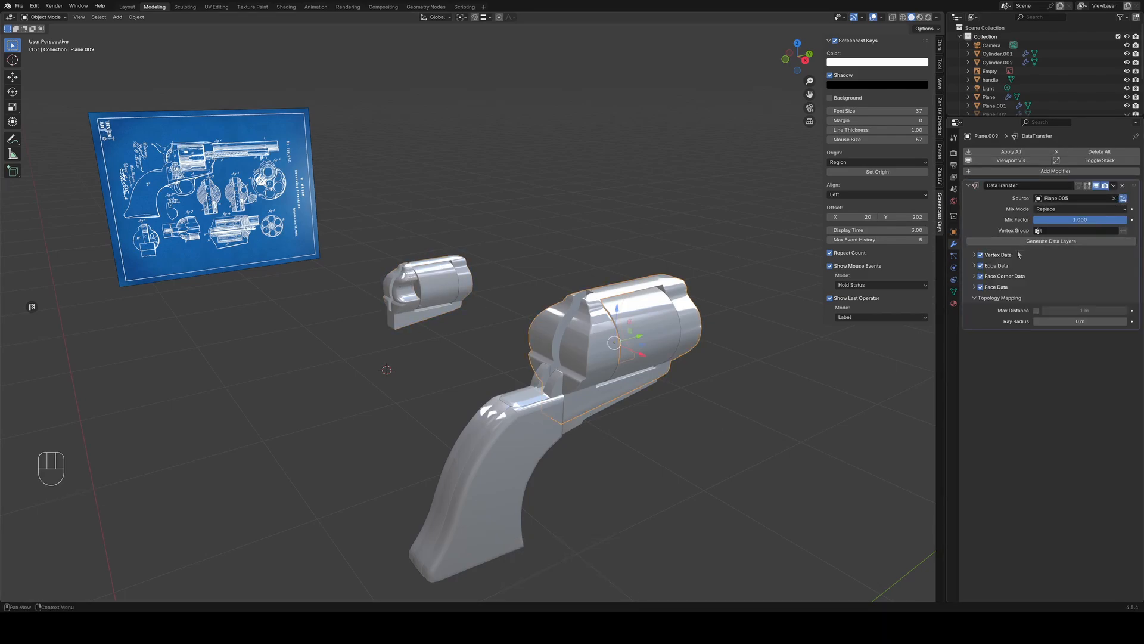
left_click(1123, 186)
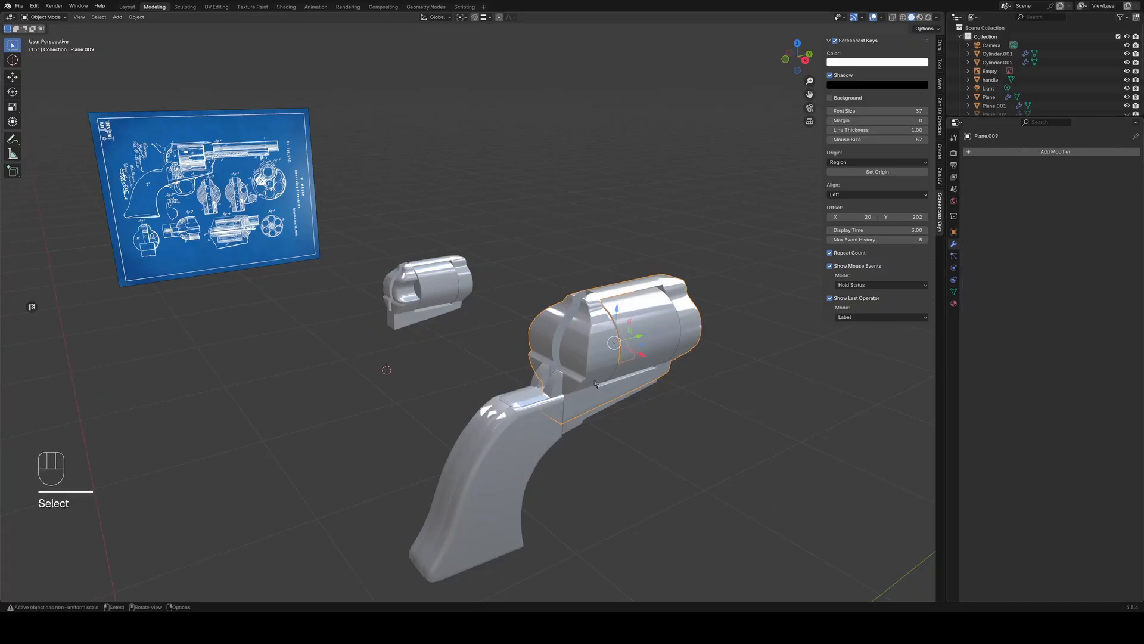
Duplicate the existing frame and place the copy about 3.3 m away along the Y axis
middle_click_drag(595, 383, 668, 410)
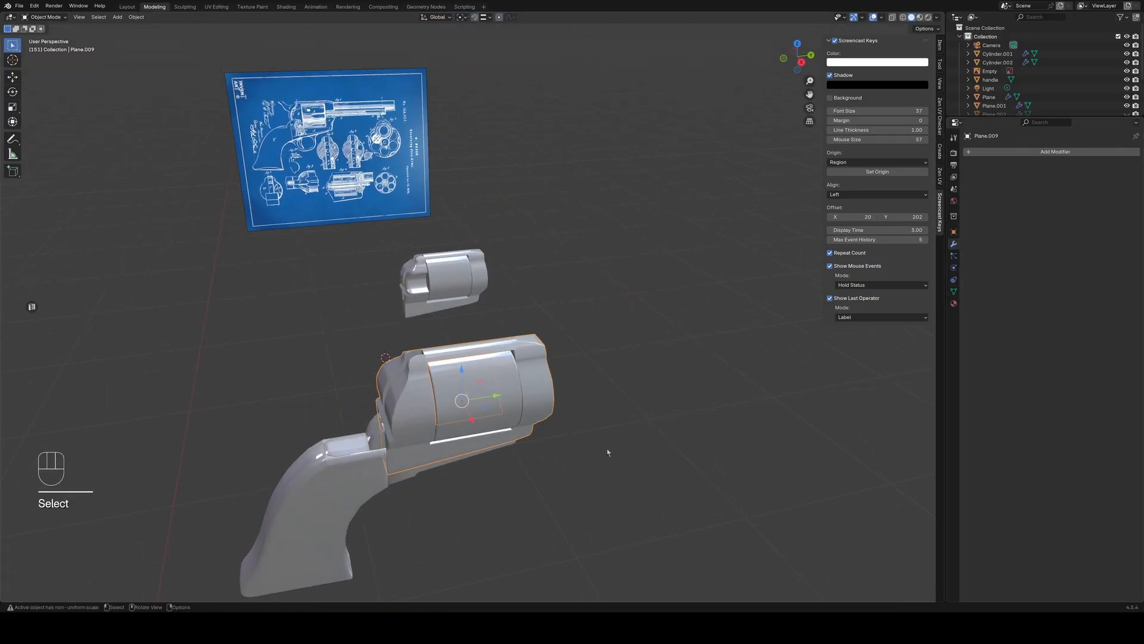
scroll(607, 448, "down", 8)
key("shift+d")
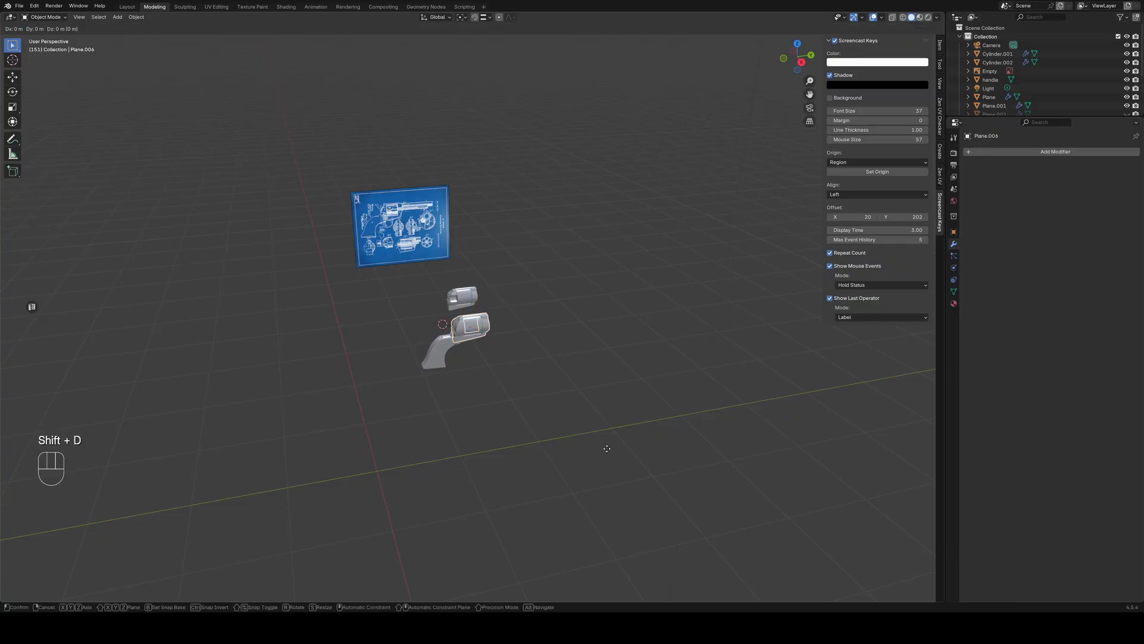
key("y")
left_click(867, 429)
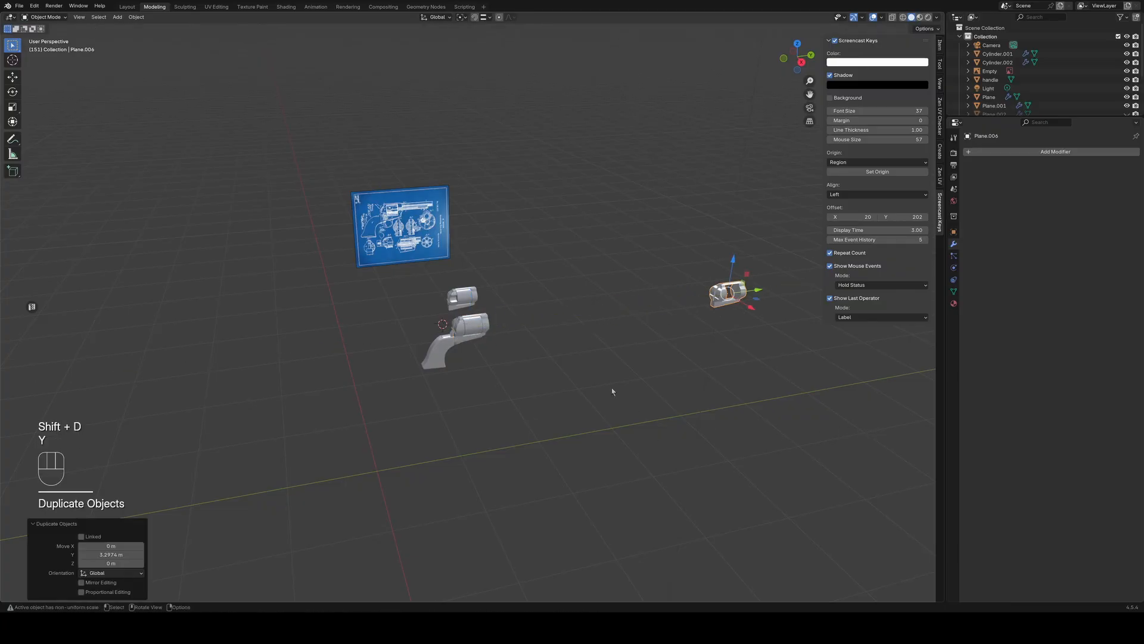
Delete the old frame and its cylinder from the assembled revolver
scroll(575, 392, "up", 5)
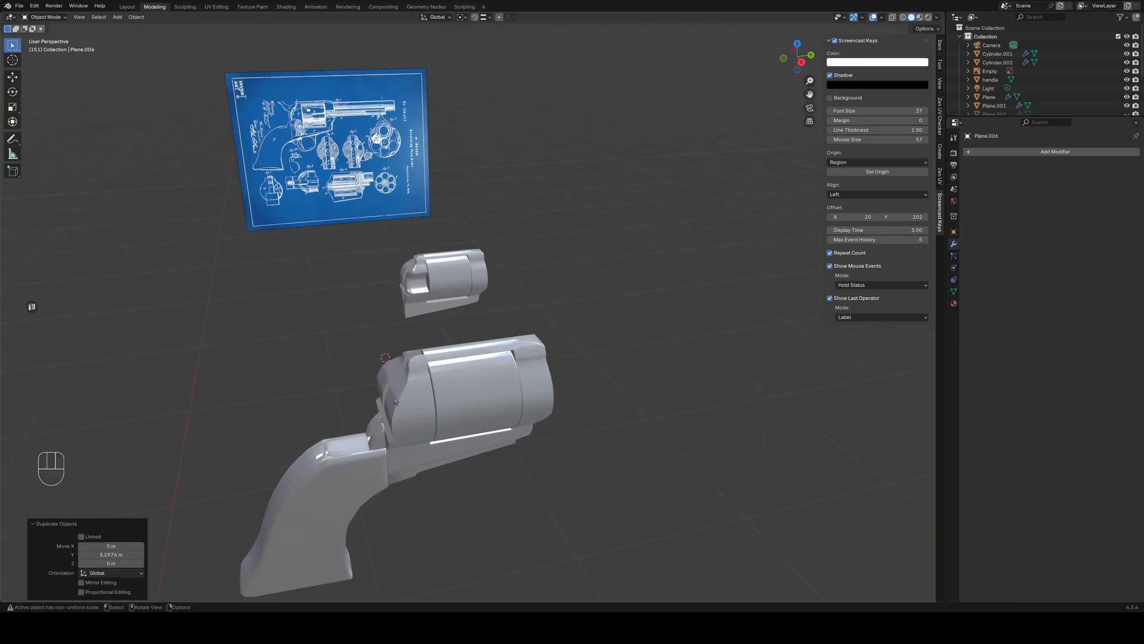
left_click(408, 408)
left_click(514, 381, "shift")
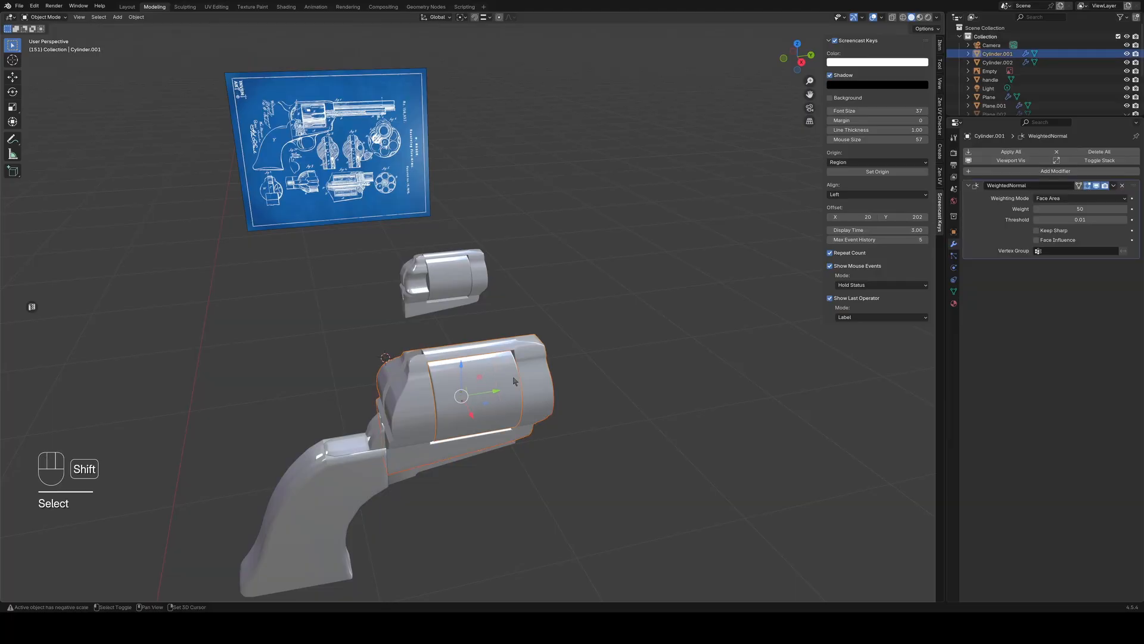
right_click(649, 420)
left_click(623, 585)
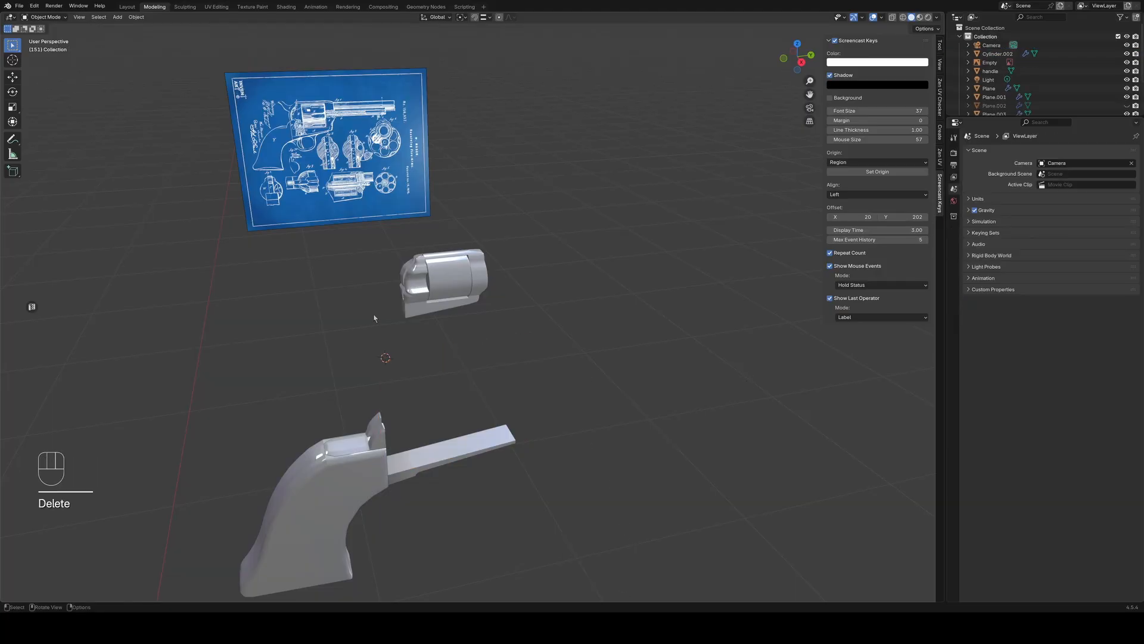
Move the reworked frame part and its cylinder together about 1.4 m along the X axis to the grip
left_click_drag(374, 241, 521, 318)
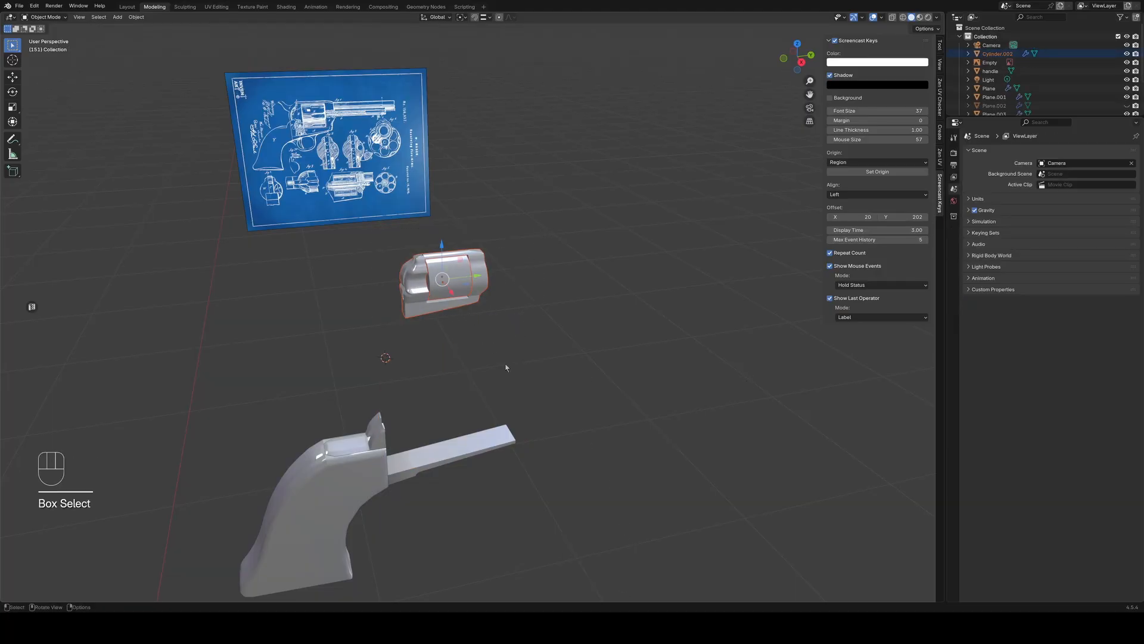
middle_click_drag(506, 367, 554, 359)
left_click_drag(442, 299, 743, 394)
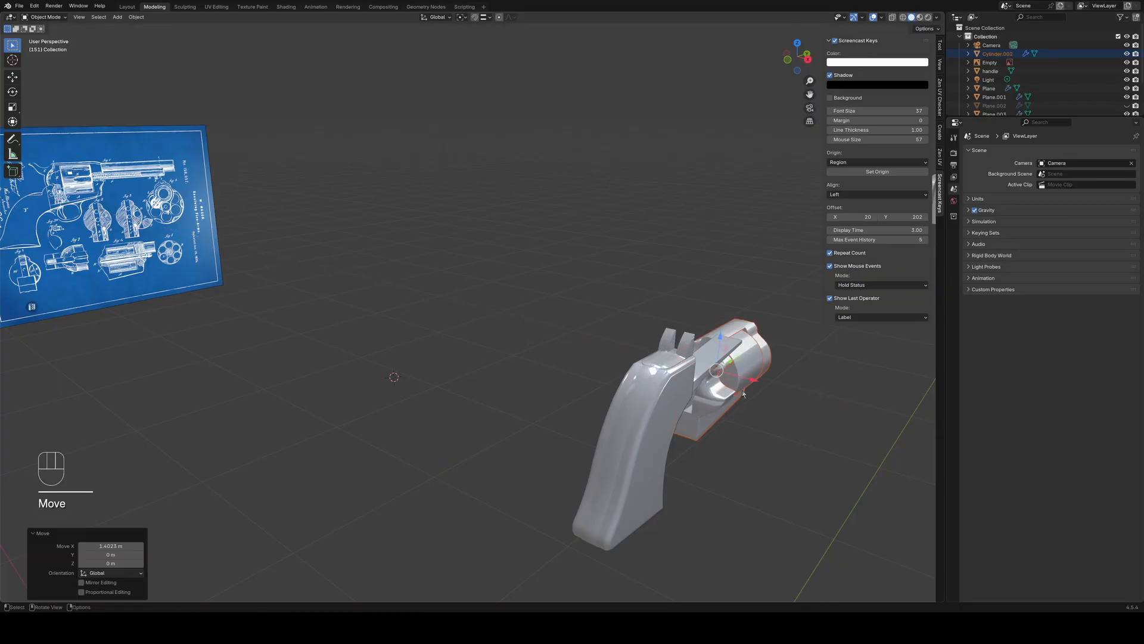
Align the frame and cylinder with the grip and the blueprint's fig. 1 along Y and Z in the right side view
key("KP_3")
left_click_drag(459, 272, 459, 196)
left_click_drag(496, 231, 420, 231)
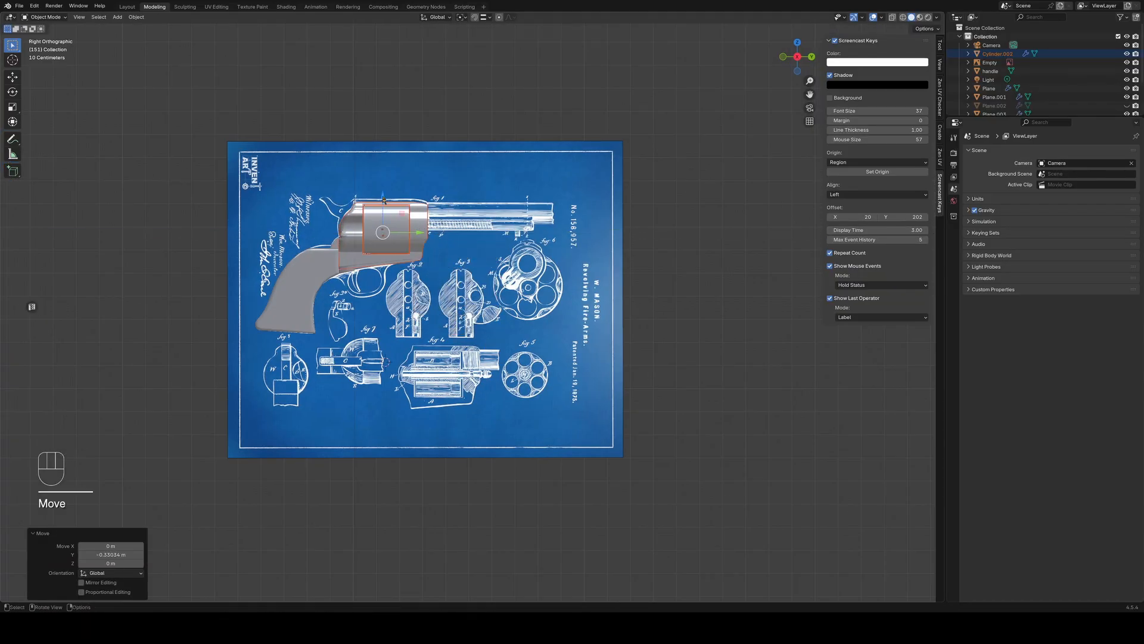
left_click_drag(383, 195, 383, 194)
scroll(322, 291, "up", 5)
scroll(322, 291, "up", 5)
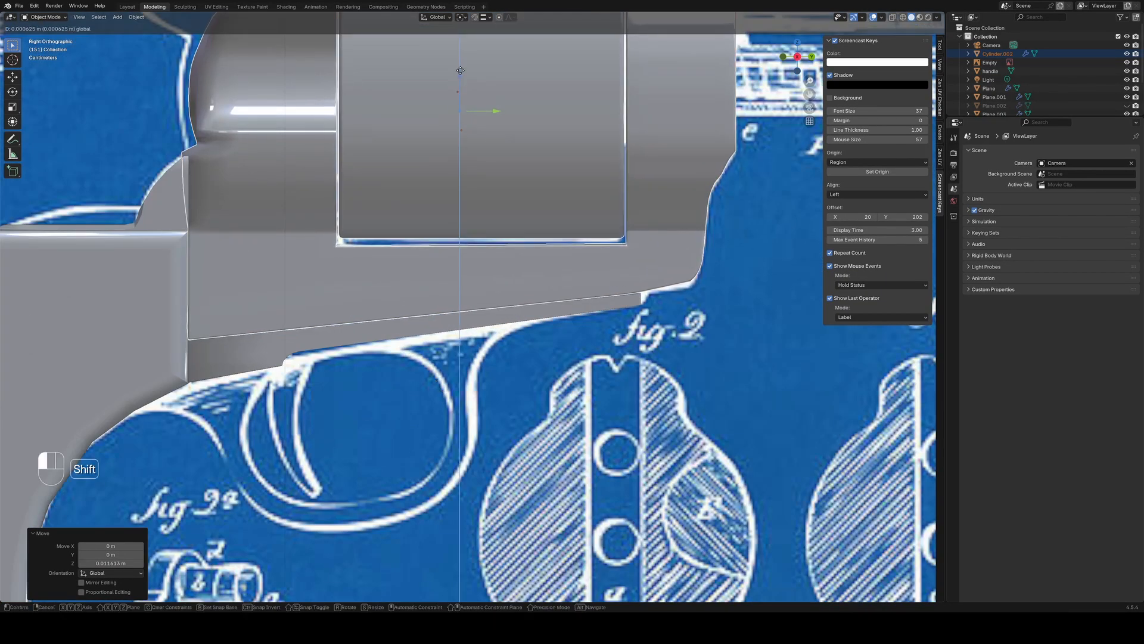
left_click_drag(496, 112, 558, 111)
Try to shift the frame part alone about 0.05 m along X and adjust its Y position
middle_click_drag(411, 262, 412, 333)
scroll(441, 277, "down", 5)
scroll(368, 290, "up", 4)
left_click(563, 252)
key("KP_Decimal")
left_click_drag(497, 323, 511, 331)
key("KP_3")
middle_click_drag(442, 335, 526, 318, "shift")
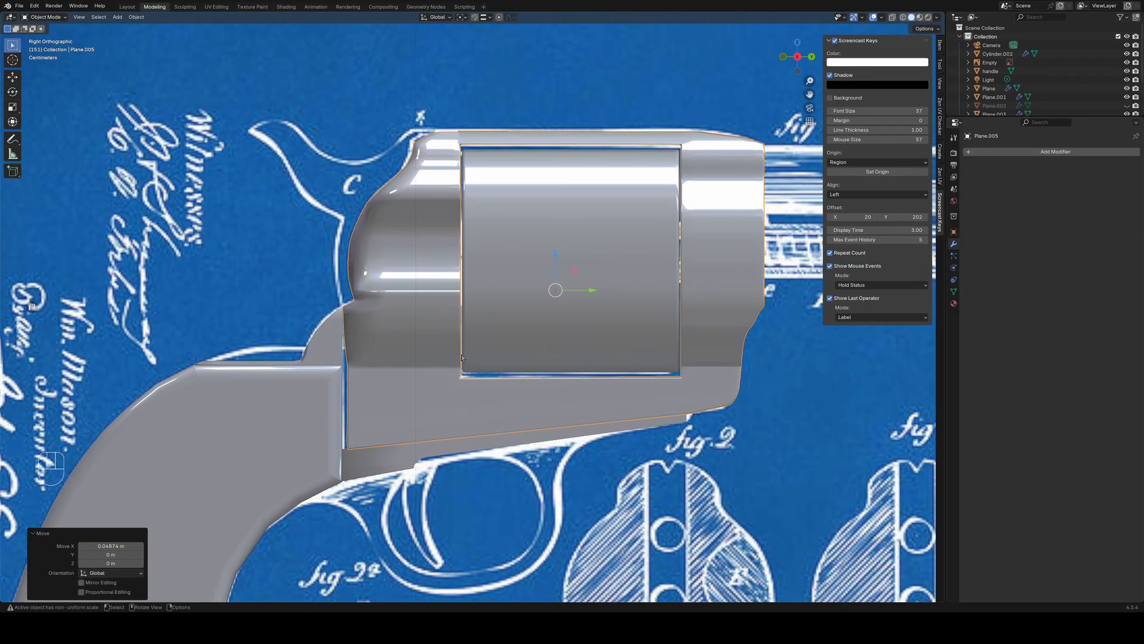
left_click_drag(592, 290, 583, 275)
key("ctrl+z")
Try to move the frame and cylinder together about 0.05 m along X, and undo the separate shifts of both parts
left_click(617, 332, "shift")
middle_click_drag(584, 275, 542, 257)
key("KP_3")
key("KP_1")
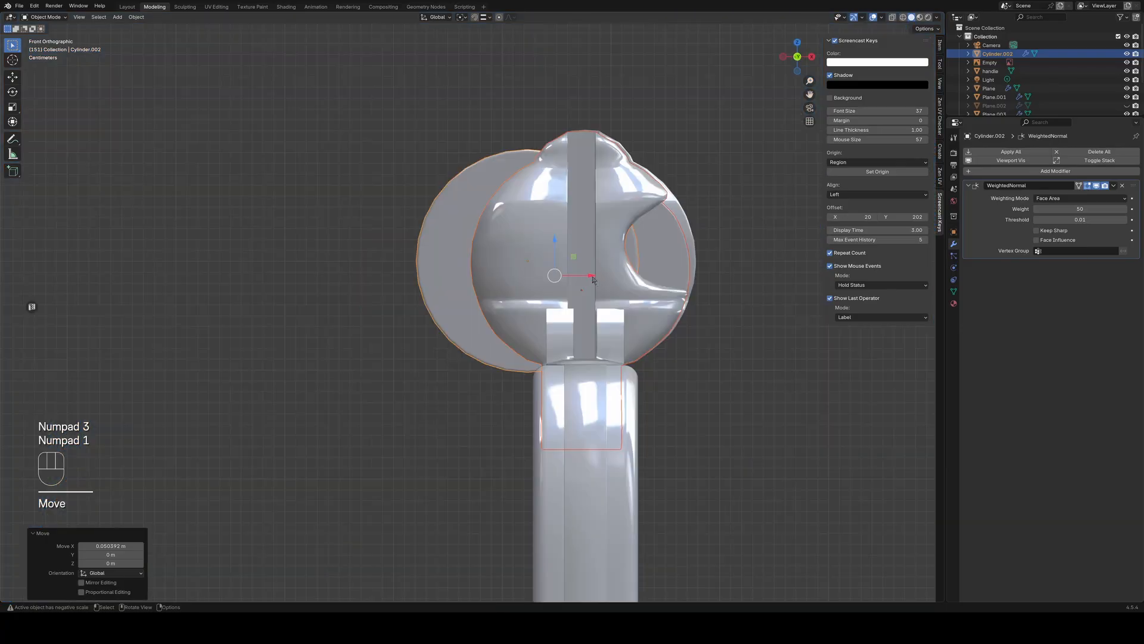
left_click_drag(593, 275, 596, 274)
key("ctrl+z")
key("ctrl+z")
key("ctrl+z")
key("ctrl+z")
key("ctrl+z")
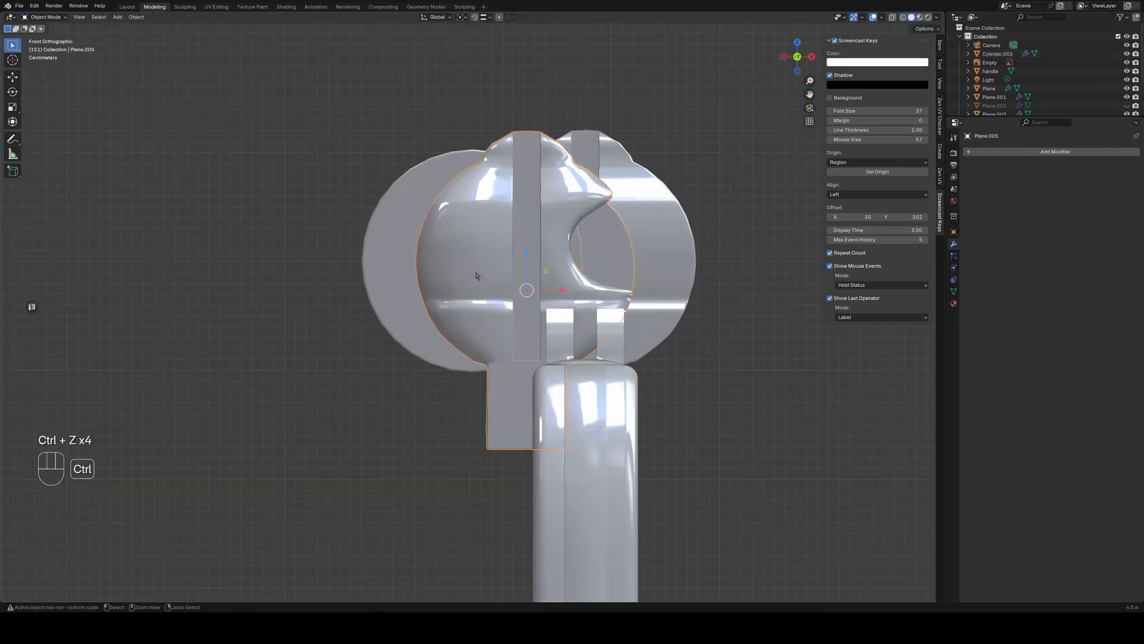
Move the frame and cylinder together along X to centre them over the grip, and adjust their Y position in side view
middle_click_drag(524, 304, 429, 319)
left_click(429, 319, "shift")
key("KP_1")
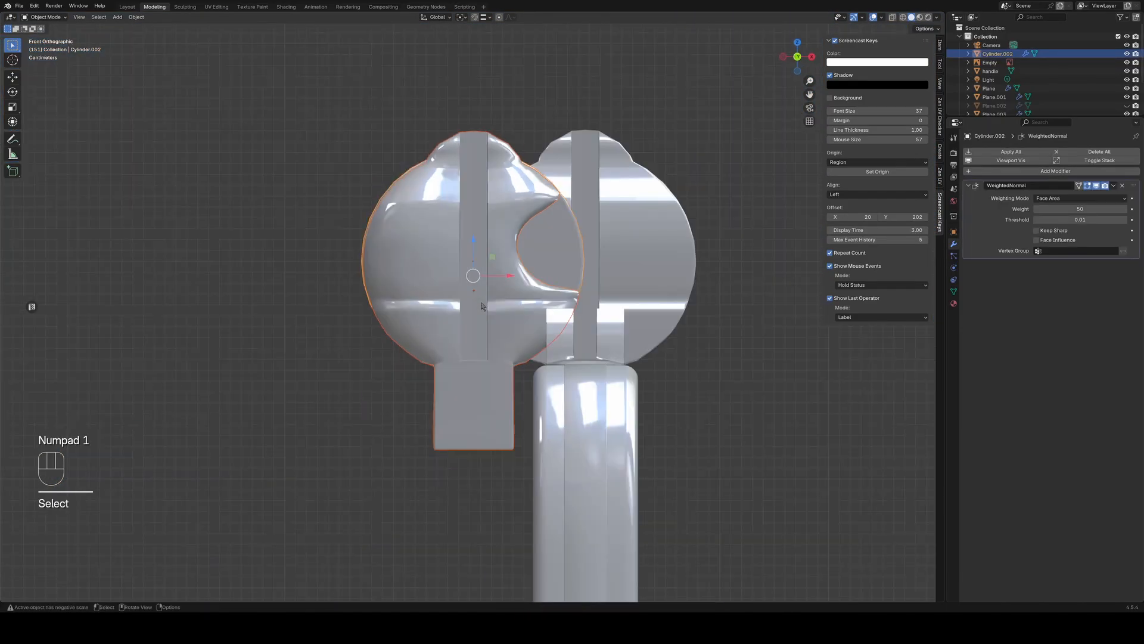
left_click_drag(508, 274, 681, 273)
middle_click_drag(681, 277, 608, 281)
key("KP_3")
left_click_drag(591, 276, 548, 274)
Select the reworked frame and open its mesh for editing around the joint with the grip's prongs
middle_click_drag(548, 274, 612, 304)
scroll(596, 417, "up", 3)
left_click(551, 443)
key("Tab")
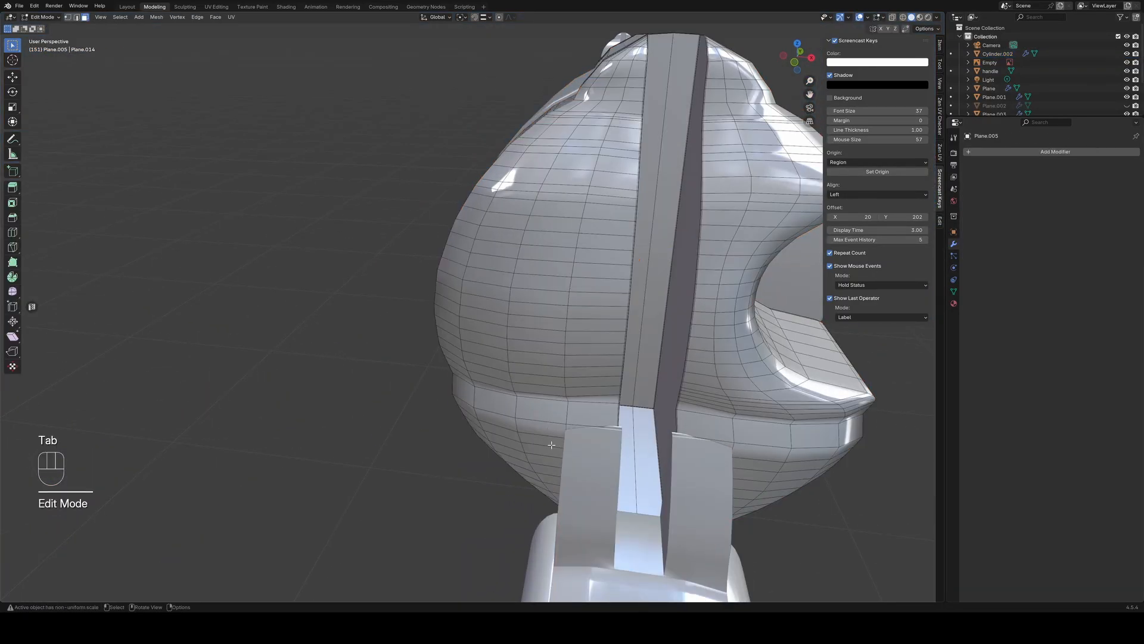
middle_click_drag(551, 444, 589, 421)
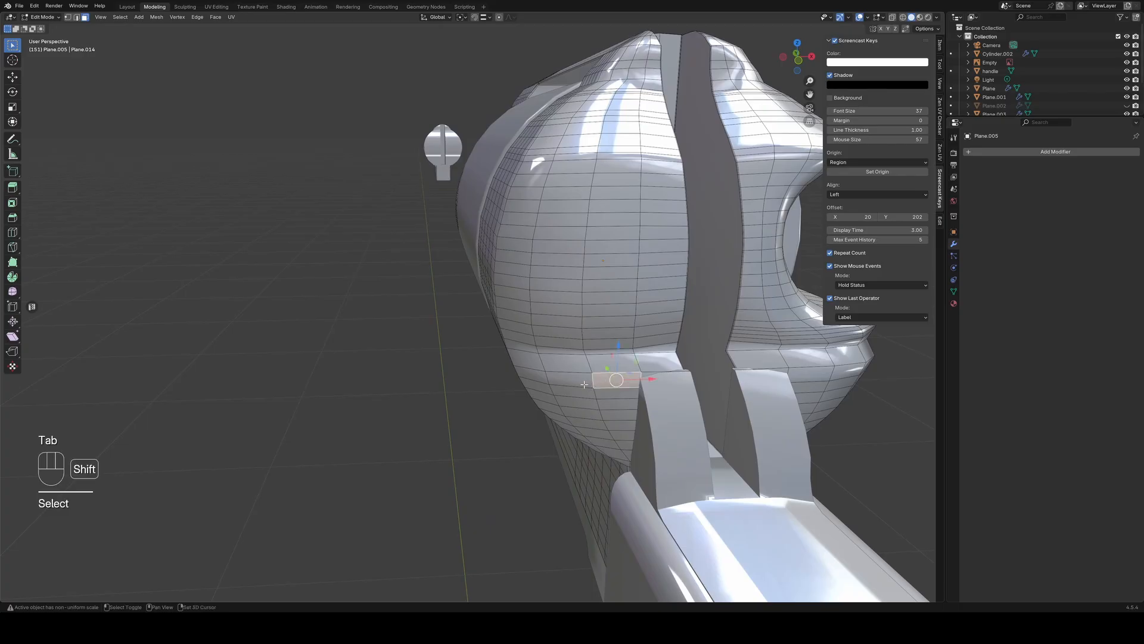
Try to flatten the rear frame faces beside the grip's left prong by scaling them to 0 along X
middle_click_drag(643, 375, 525, 357)
middle_click_drag(696, 401, 614, 314)
left_click(679, 371)
key("s")
key("x")
key("KP_0")
left_click(815, 353)
scroll(677, 437, "up", 5)
key("ctrl+z")
Try to scale the ledge face and the narrow face above the left prong together to 0 along X and Y
left_click(733, 362)
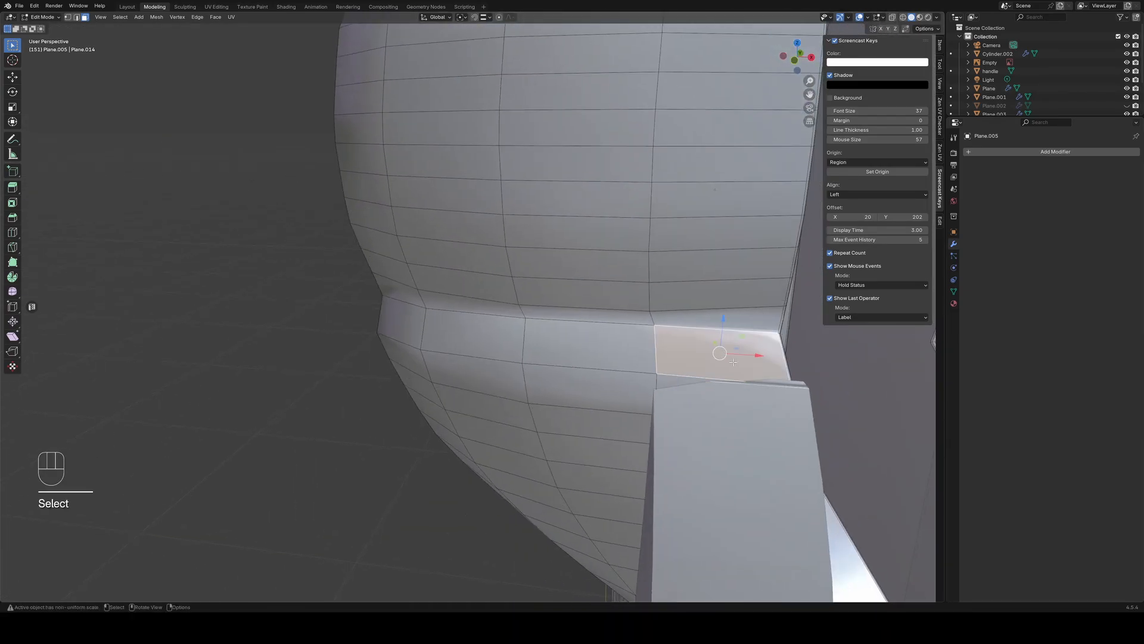
left_click(674, 378, "shift")
key("s")
key("x")
key("KP_0")
right_click(798, 348)
key("s")
key("y")
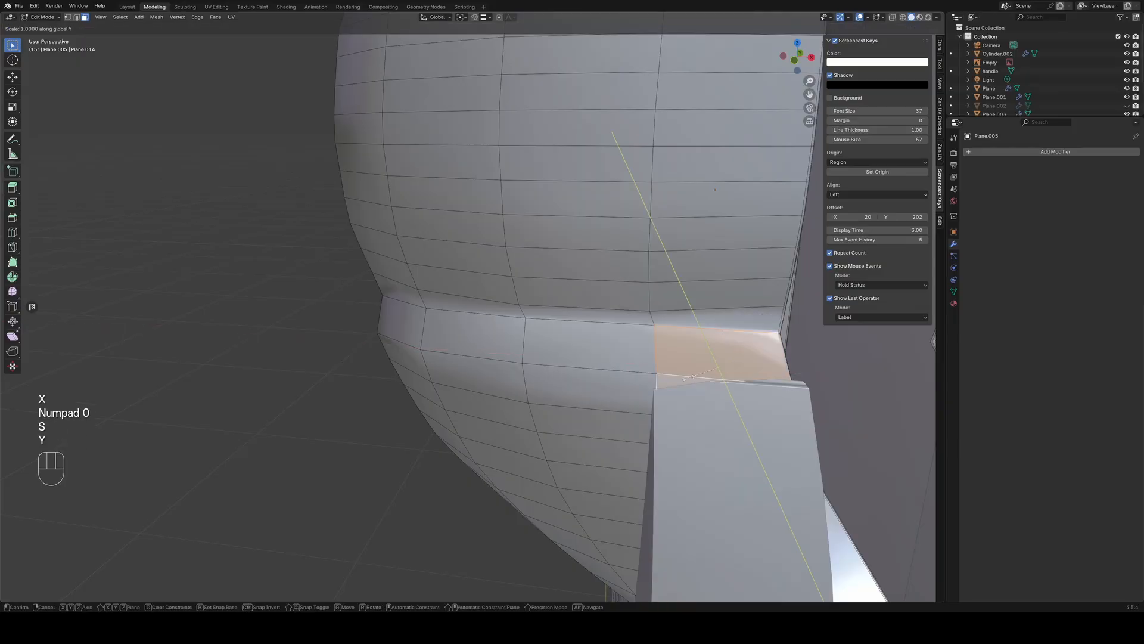
key("KP_0")
key("KP_Enter")
middle_click_drag(811, 345, 752, 364)
key("ctrl+z")
Try to flatten only the narrow face behind the left prong's top by scaling it to 0 along Y, then X
left_click(397, 394)
key("s")
key("y")
key("KP_0")
right_click(604, 379)
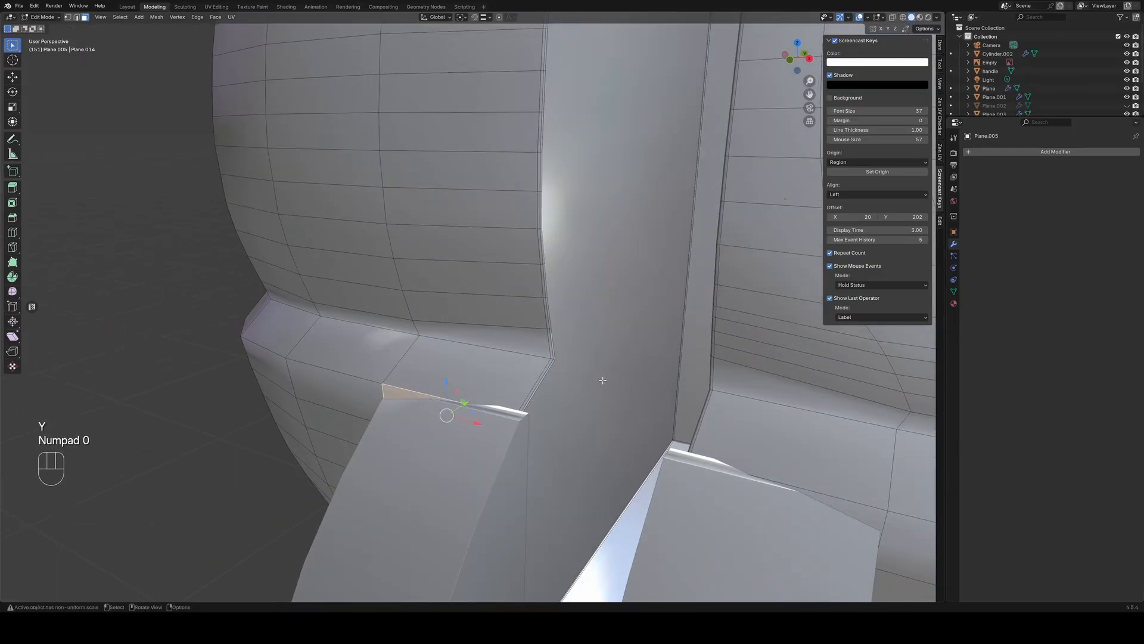
key("s")
key("x")
key("KP_0")
right_click(606, 390)
Try to shift the frame's ledge faces above both prongs along Y, and undo the moves
left_click(329, 368)
left_click(457, 371)
left_click_drag(495, 361, 513, 354)
middle_click_drag(493, 391, 495, 417)
key("ctrl+z")
left_click(548, 424, "shift")
left_click_drag(498, 386, 507, 382)
key("ctrl+z")
Try to move the two ledge edges above the prongs along Y in edge mode, and undo the changes
key("2")
left_click_drag(398, 386, 409, 398)
left_click(528, 445, "shift")
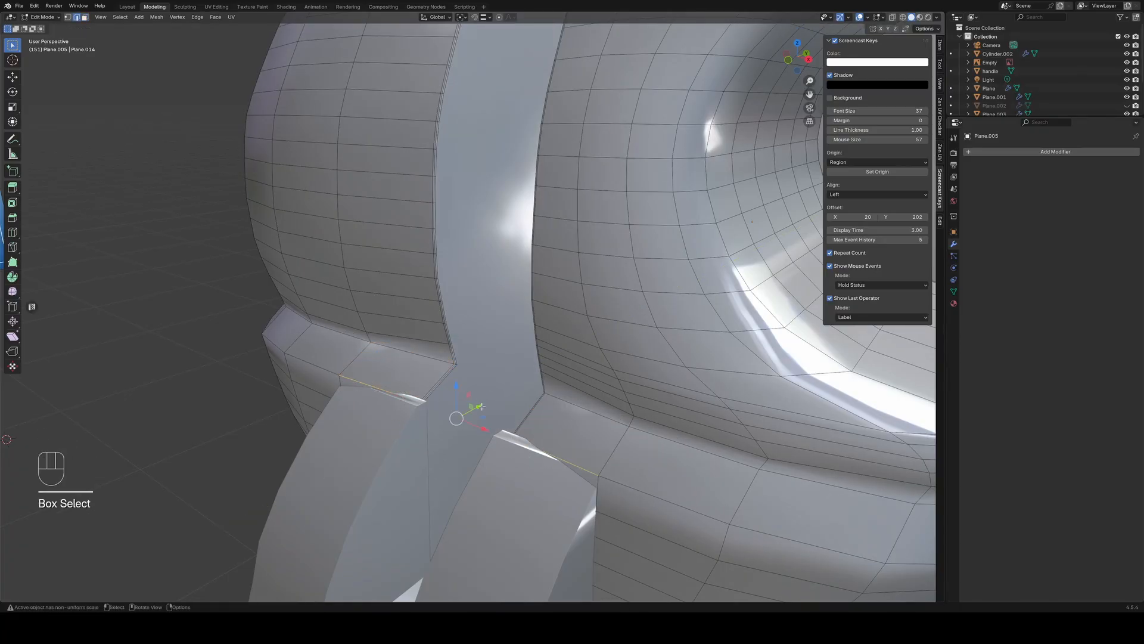
left_click_drag(487, 404, 487, 403)
left_click_drag(611, 456, 621, 467)
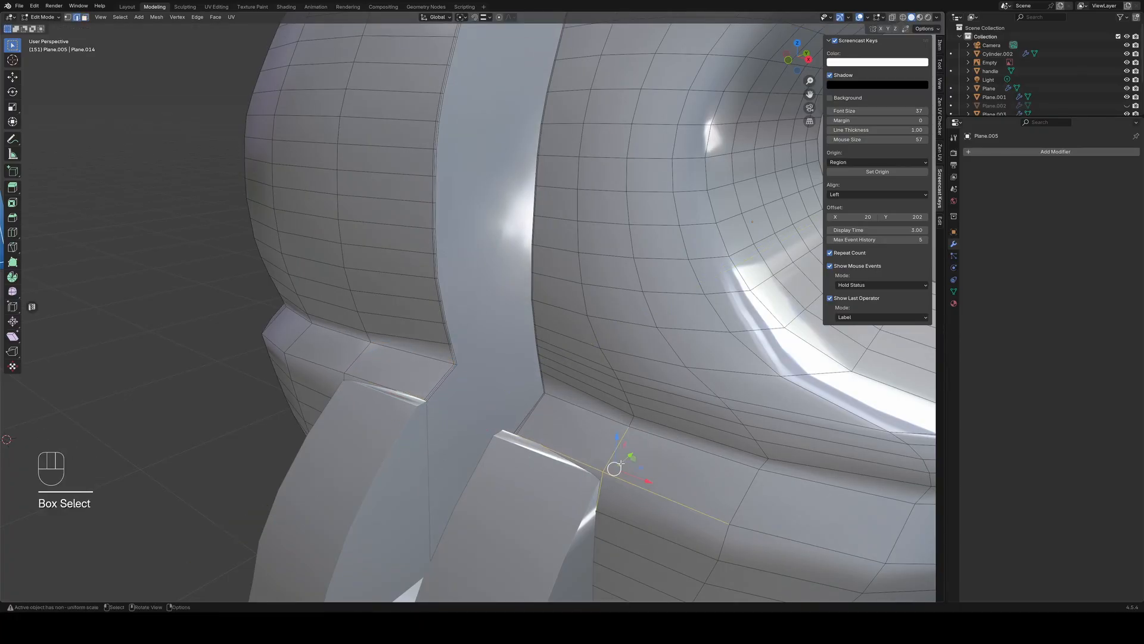
scroll(621, 467, "down", 4)
middle_click_drag(621, 467, 678, 500)
left_click(769, 417)
middle_click_drag(515, 458, 602, 419)
key("ctrl+z")
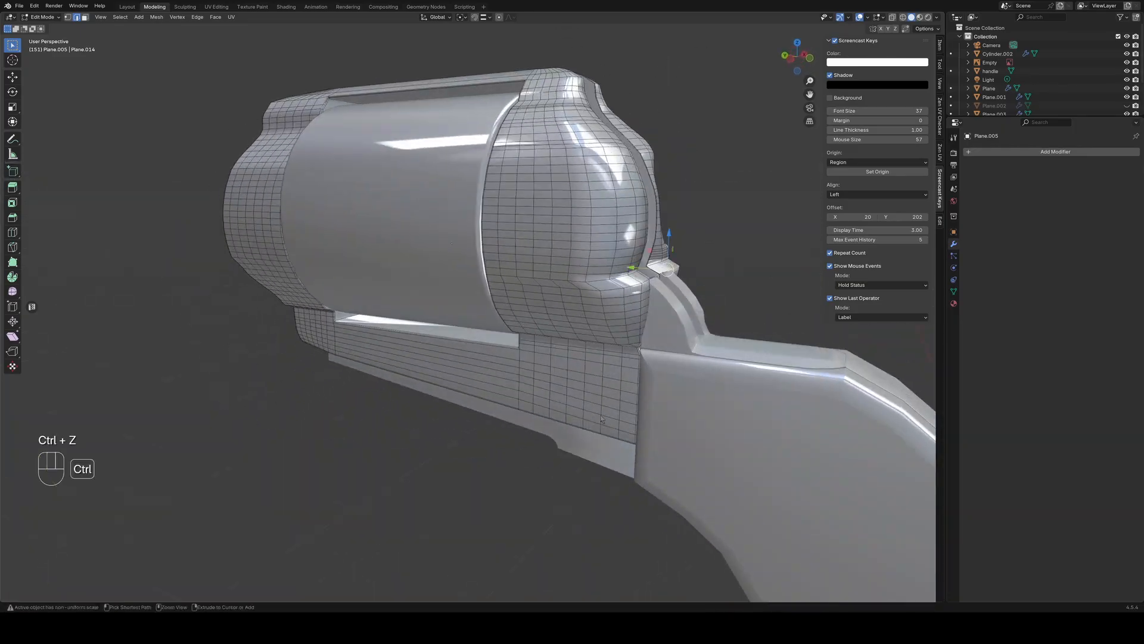
Isolate the frame and edit its mesh faces from the rear
key("Tab")
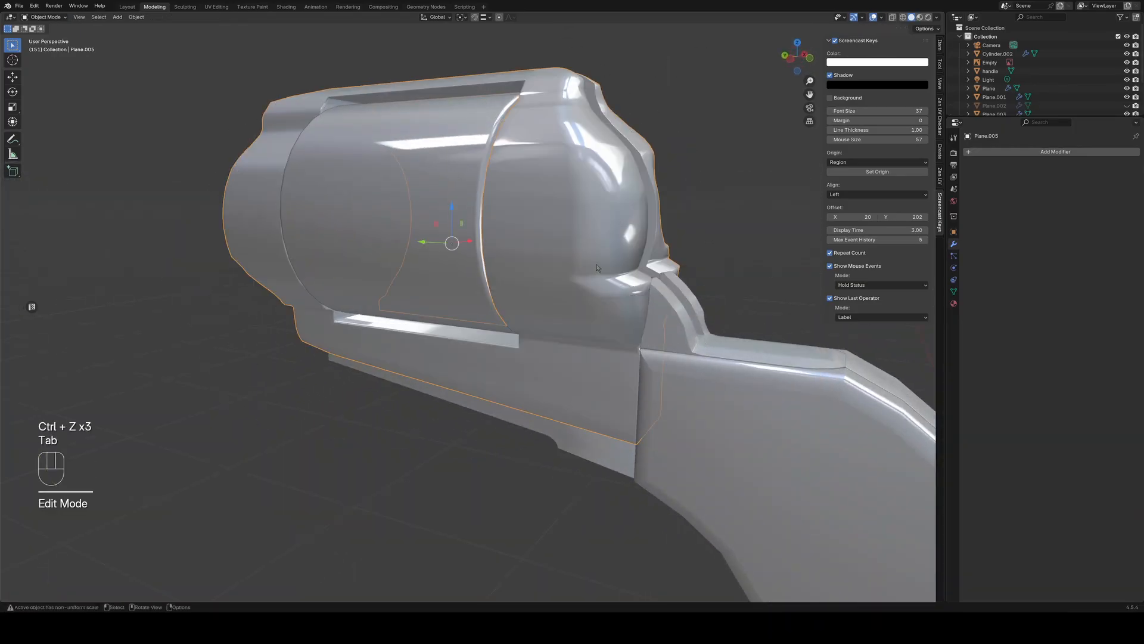
key("slash")
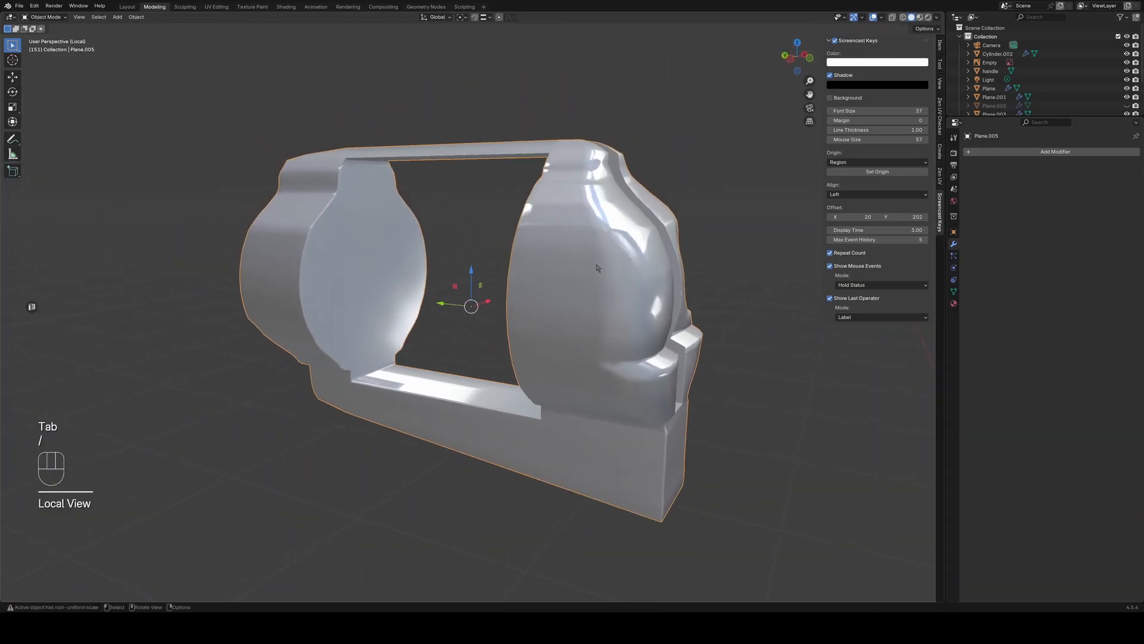
key("Tab")
middle_click_drag(596, 264, 728, 437)
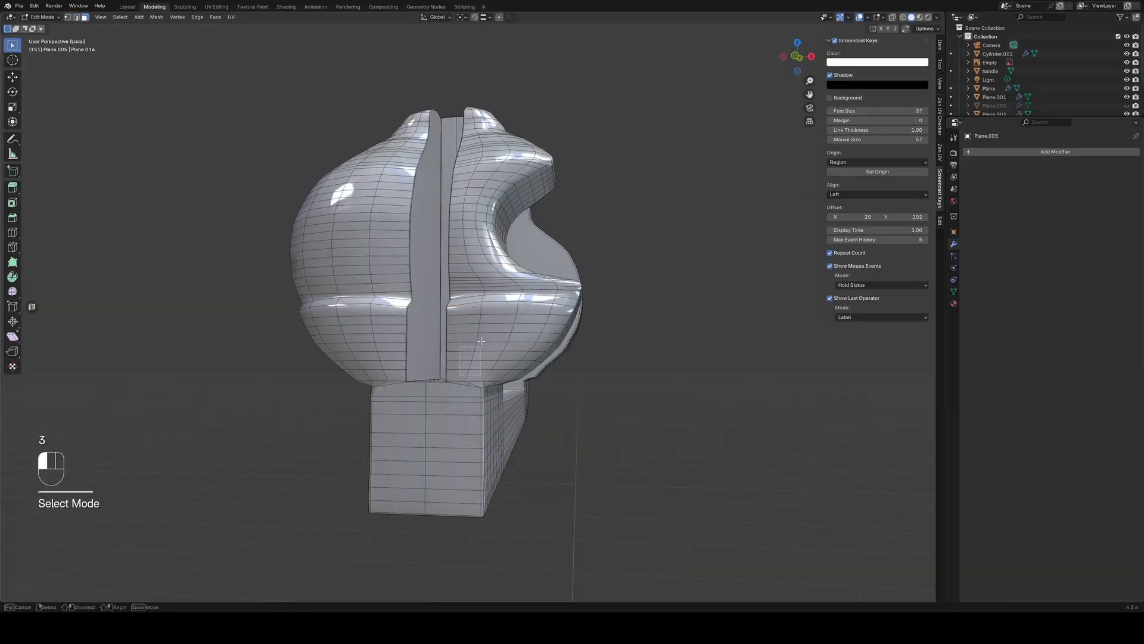
Flatten the rear faces below the ledge on both sides of the slot with LoopTools Flatten
mouse_move(501, 306)
left_mouse_down()
mouse_move(491, 367)
mouse_move(483, 340)
mouse_move(501, 305)
left_mouse_up()
mouse_move(395, 320)
left_mouse_down("shift")
mouse_move(359, 336)
mouse_move(387, 322)
left_mouse_up("shift")
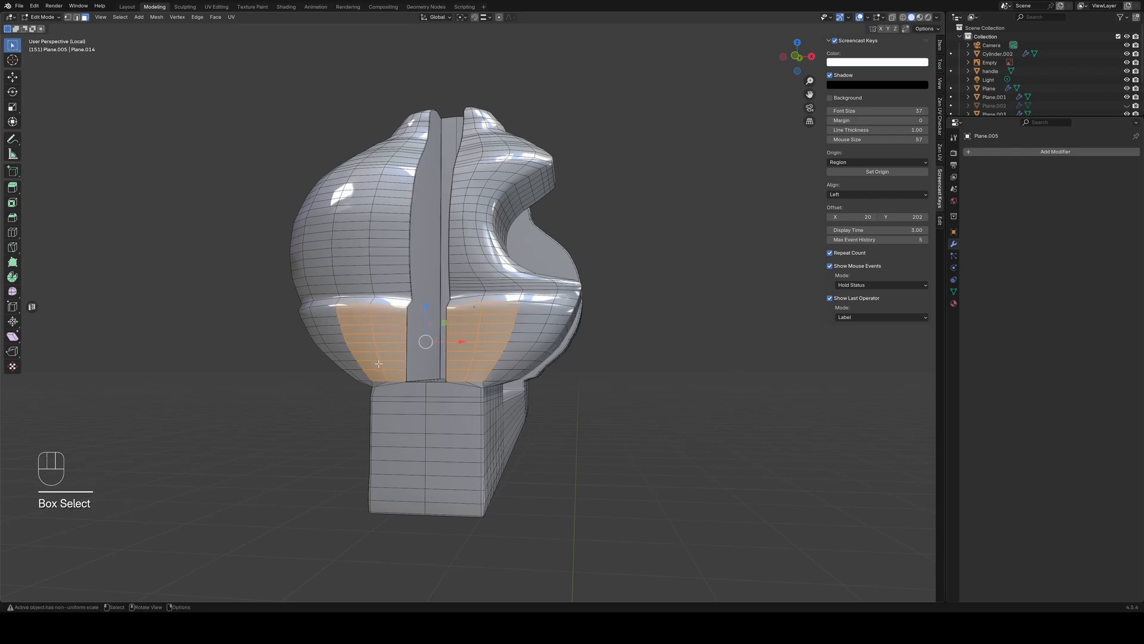
scroll(378, 363, "up", 6)
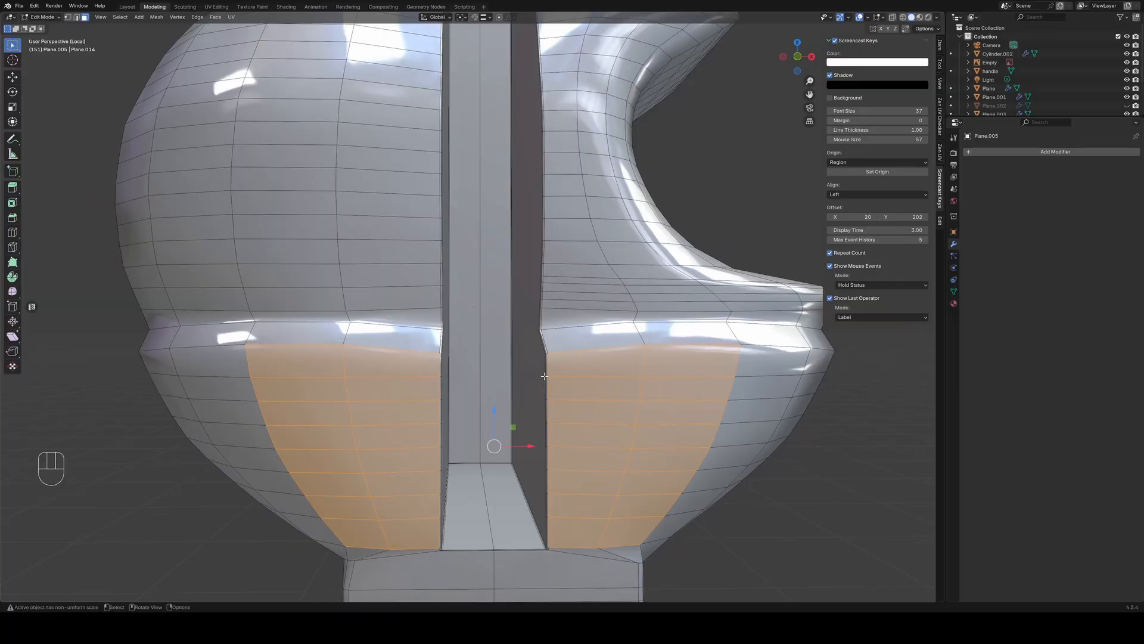
middle_click_drag(545, 375, 571, 413)
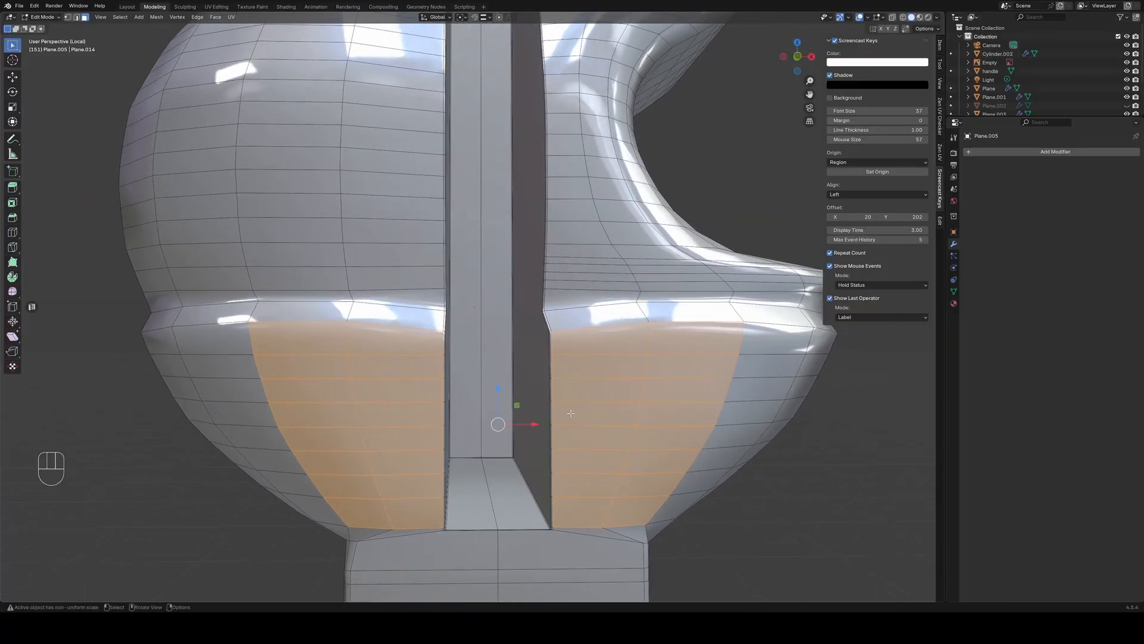
right_click(809, 479)
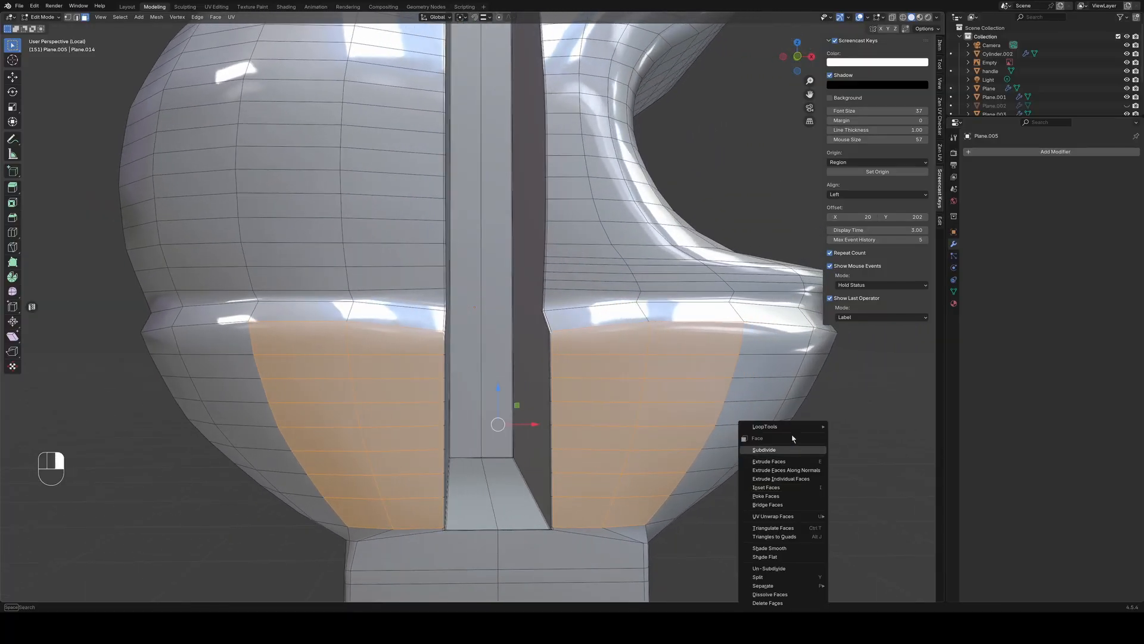
mouse_move(789, 426)
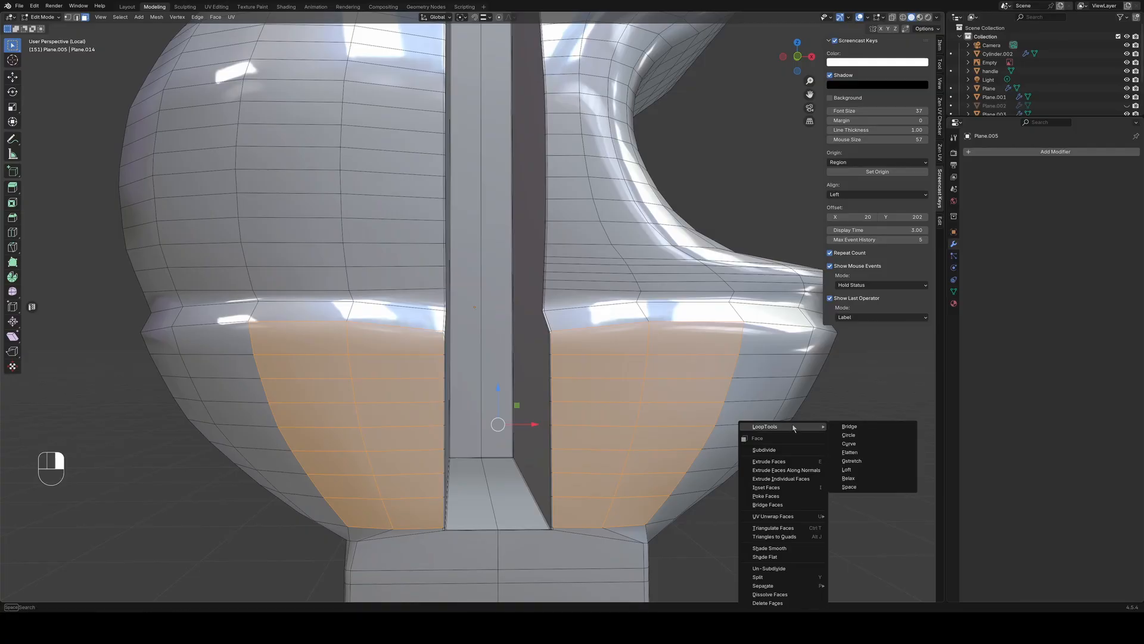
left_click(853, 452)
scroll(722, 446, "down", 8)
left_click(751, 434)
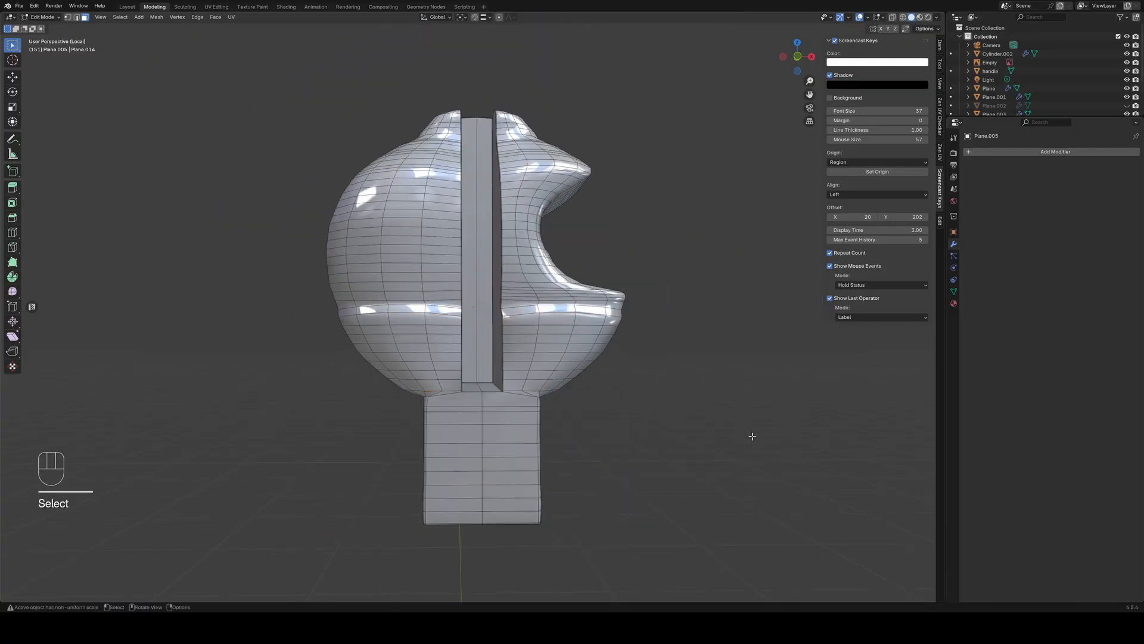
middle_click_drag(751, 435, 608, 418)
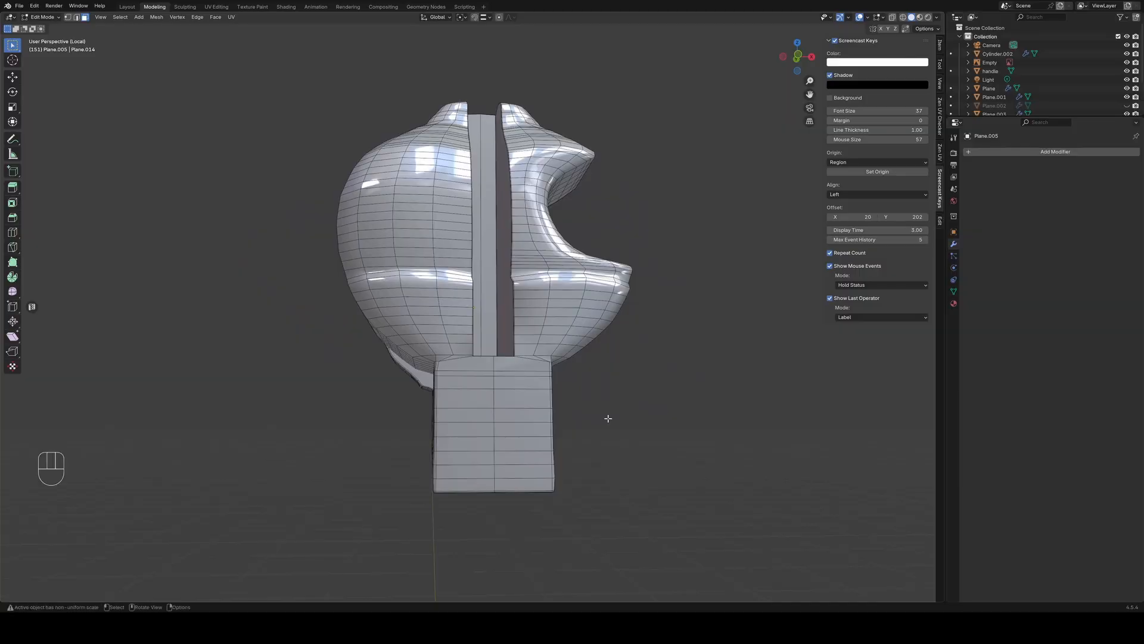
Compare the frame's flattened rear faces with the grip's prongs in the full scene, then isolate the frame mesh again
key("slash")
scroll(675, 306, "up", 3)
middle_click_drag(675, 307, 618, 304)
key("Tab")
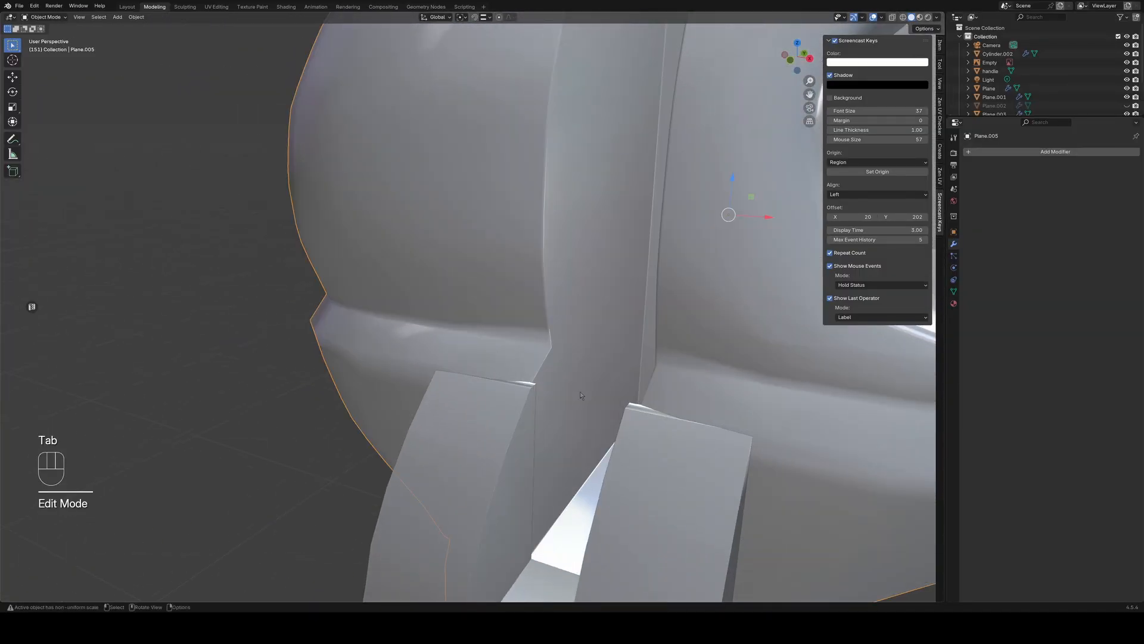
key("Tab")
key("Tab")
key("slash")
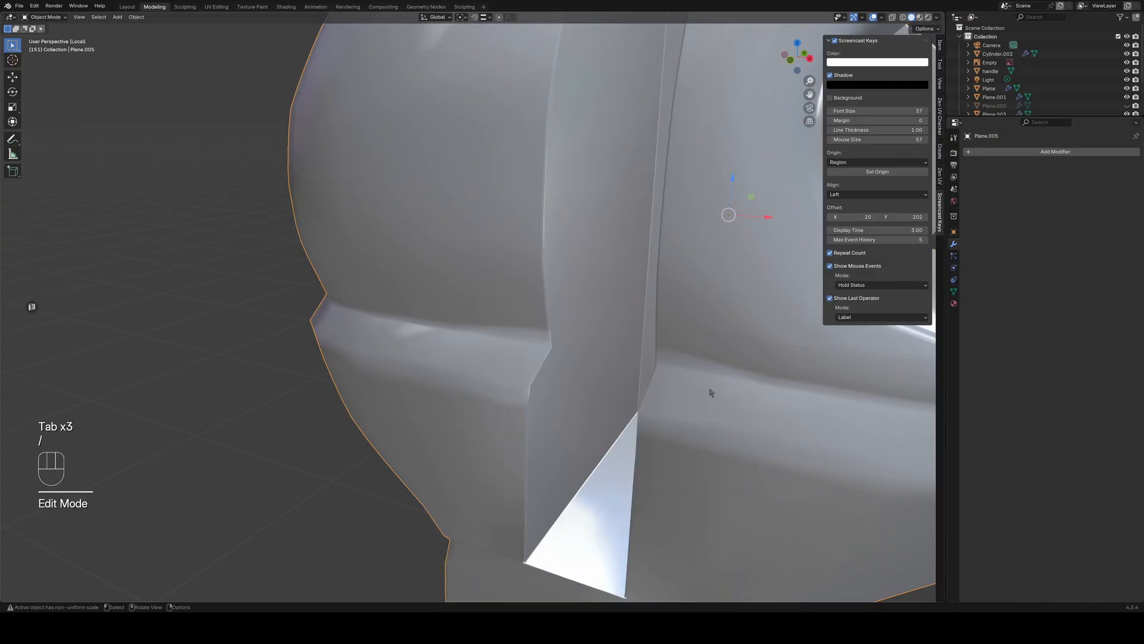
key("Tab")
middle_click_drag(328, 408, 358, 386)
scroll(352, 388, "up", 5)
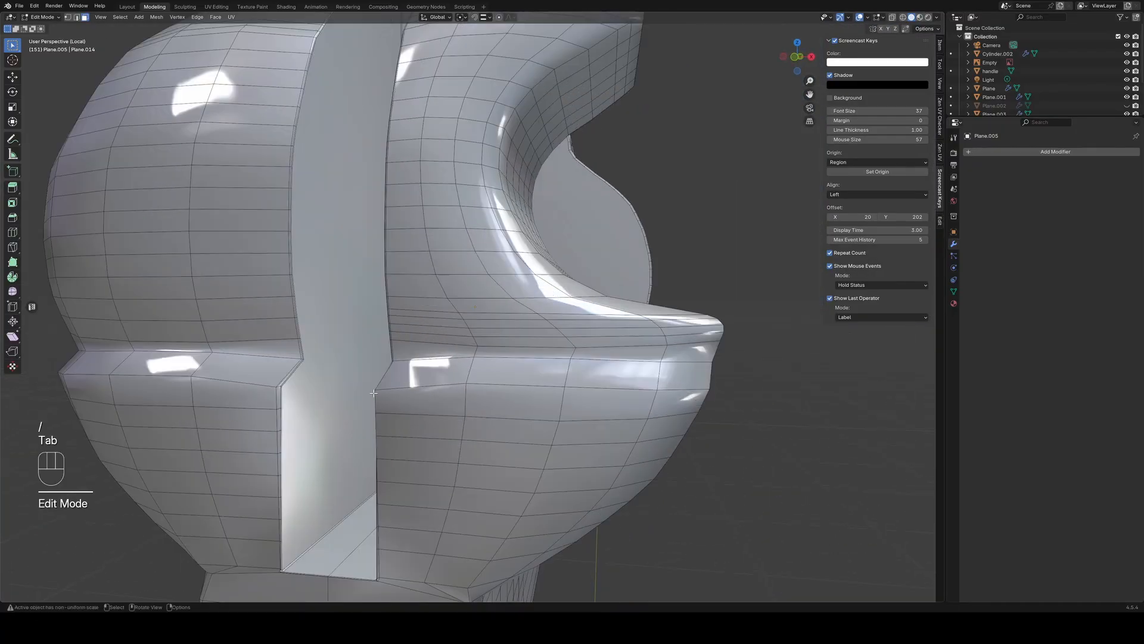
middle_click_drag(260, 393, 338, 359, "shift")
left_click_drag(344, 357, 270, 338)
key("g")
key("g")
right_click(374, 339)
Change the snap target and snap the slot-edge vertices below the ledge along Z to their neighbours, the right one by about 0.0023 m
middle_click_drag(270, 339, 303, 350)
left_click(486, 18)
left_click(481, 78)
left_click_drag(494, 358, 405, 392, "ctrl")
left_click_drag(580, 389, 603, 413)
left_click_drag(596, 365, 696, 393, "ctrl")
Leave the isolated view and examine how the frame's ledge and rear faces meet the grip's prongs from the rear and side
key("slash")
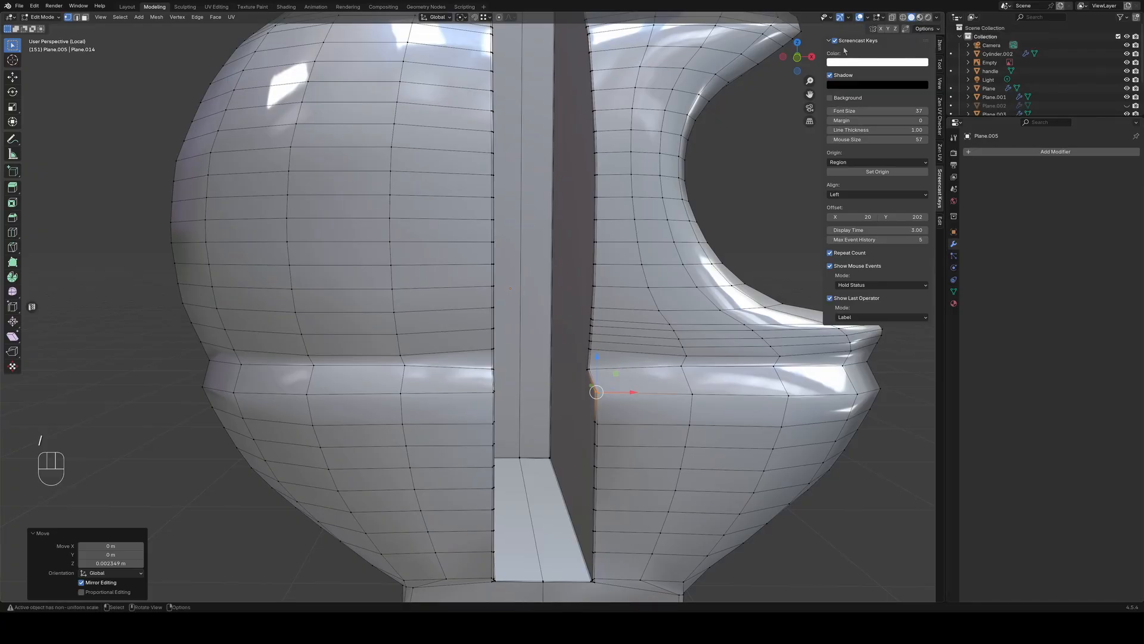
key("slash")
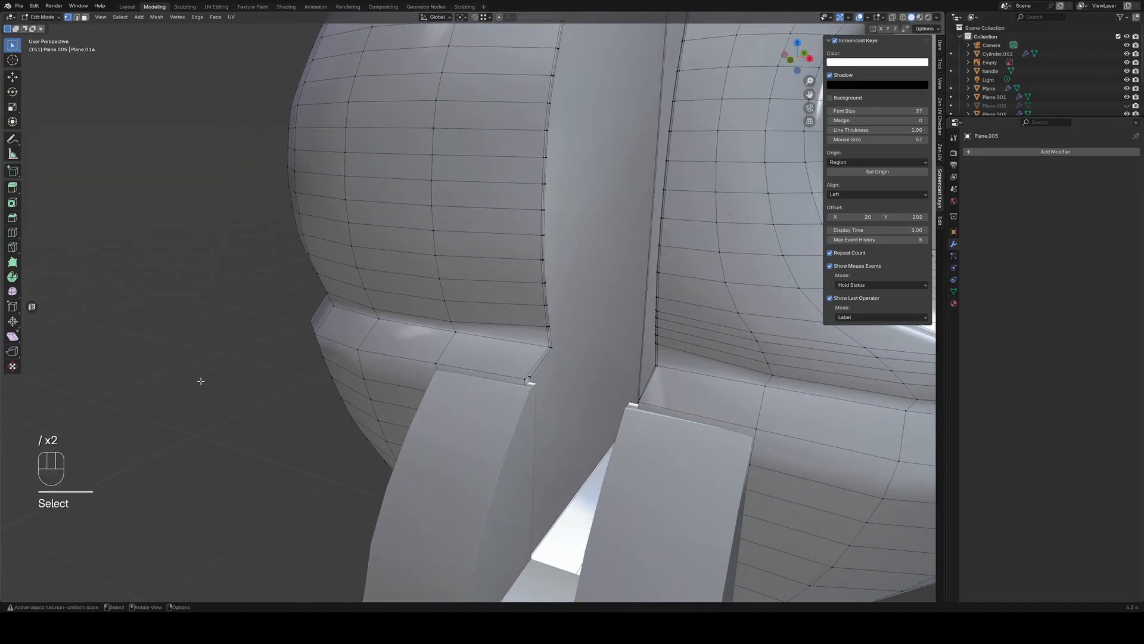
middle_click_drag(499, 396, 442, 371)
scroll(435, 362, "down", 5)
middle_click_drag(541, 448, 549, 439)
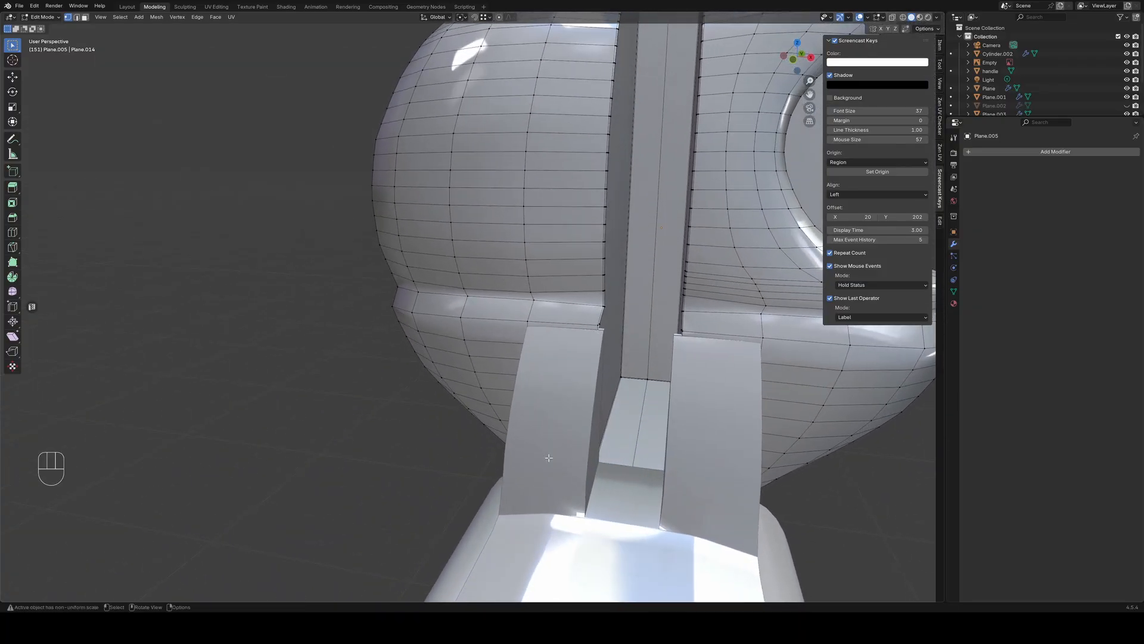
middle_click_drag(631, 382, 632, 381)
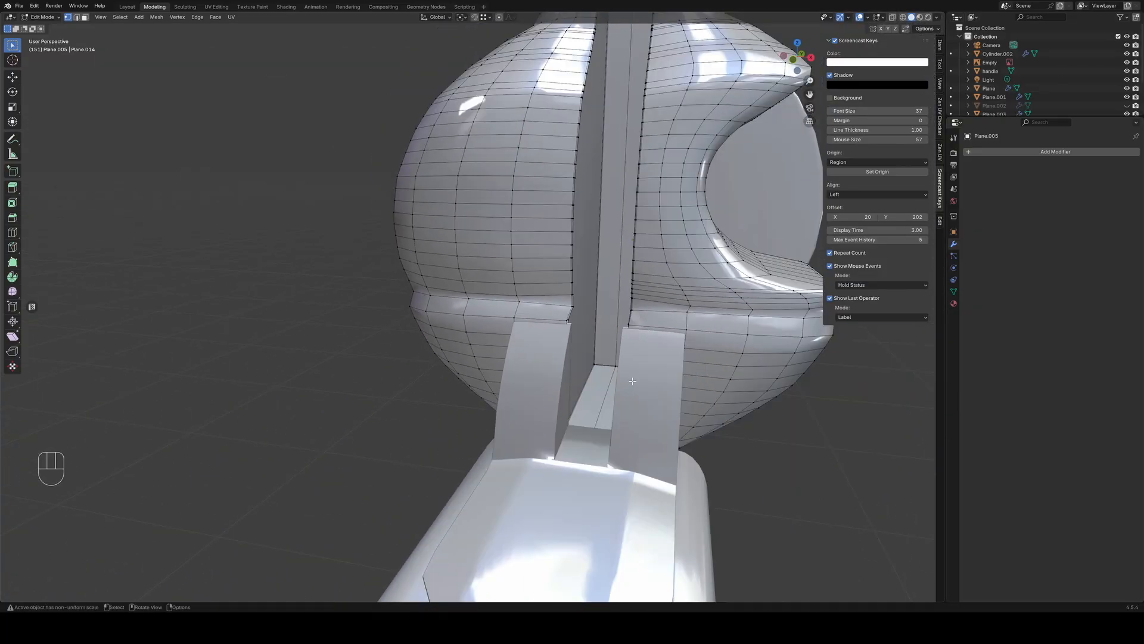
scroll(632, 354, "down", 3)
middle_click_drag(631, 354, 577, 122)
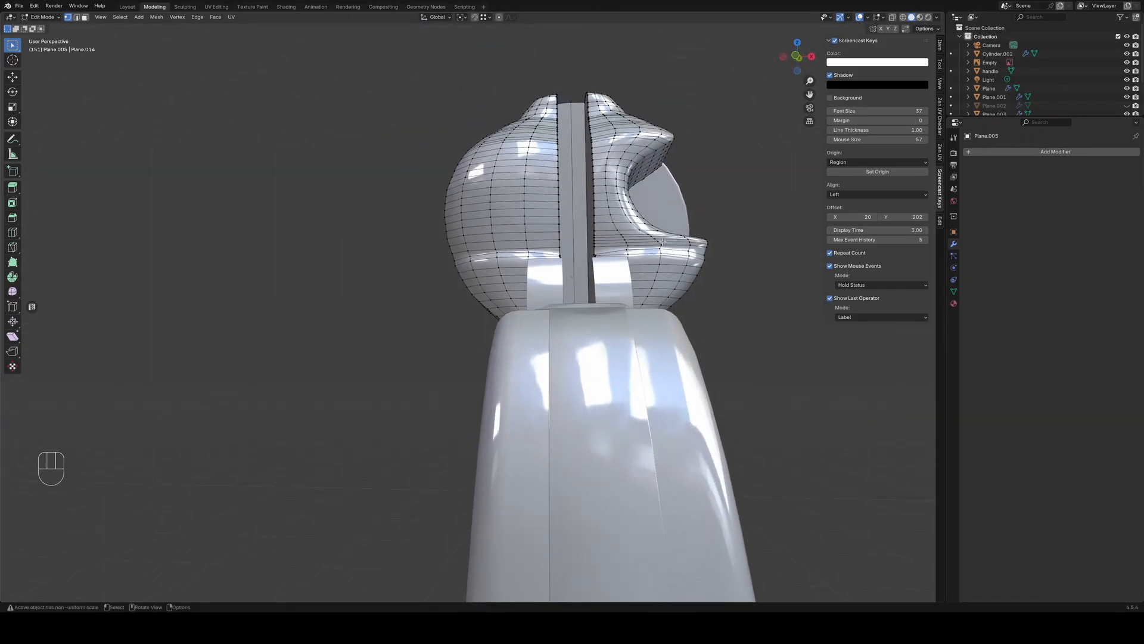
middle_click_drag(662, 242, 570, 292)
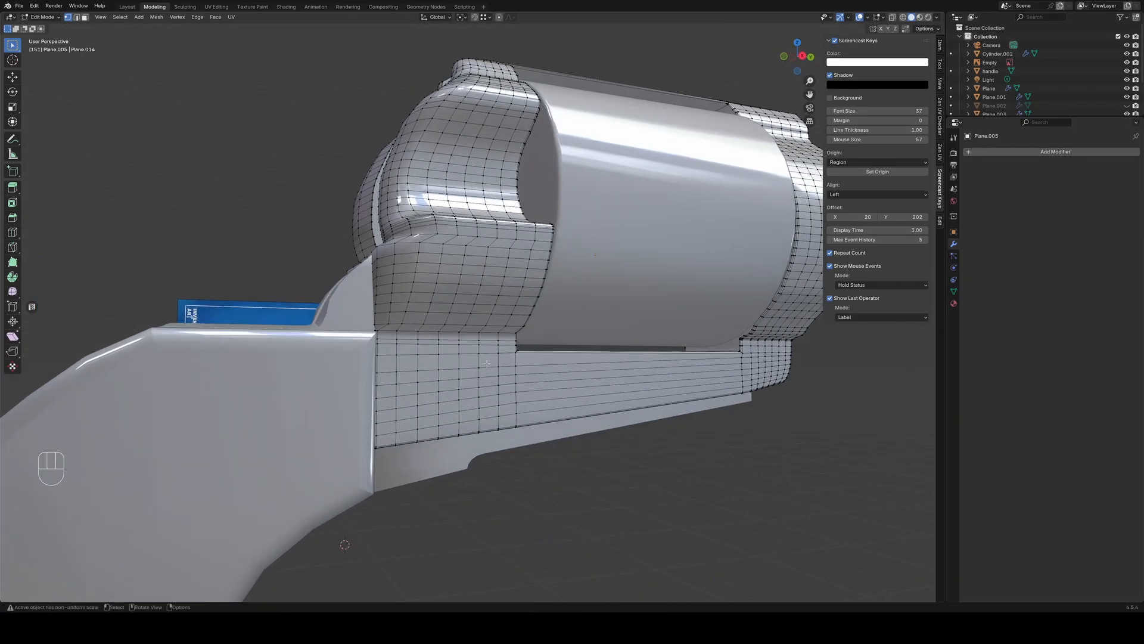
middle_click_drag(487, 363, 591, 370)
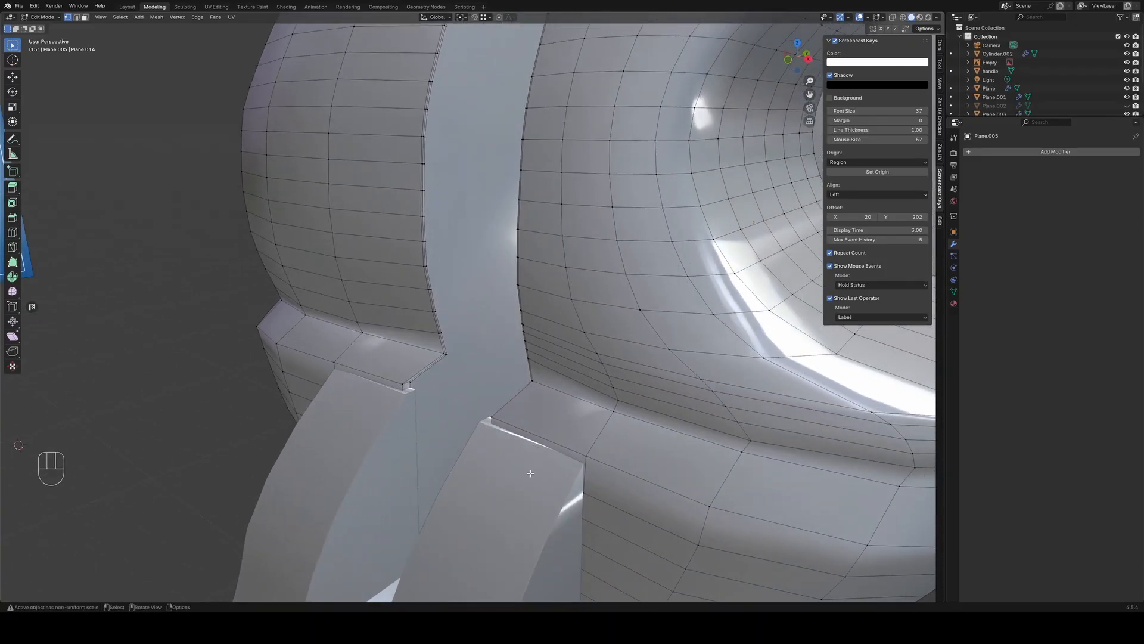
Change the snap target and move the frame vertex at the right prong's outer corner about -0.0005 m along X
middle_click_drag(475, 459, 569, 427)
left_click(705, 399)
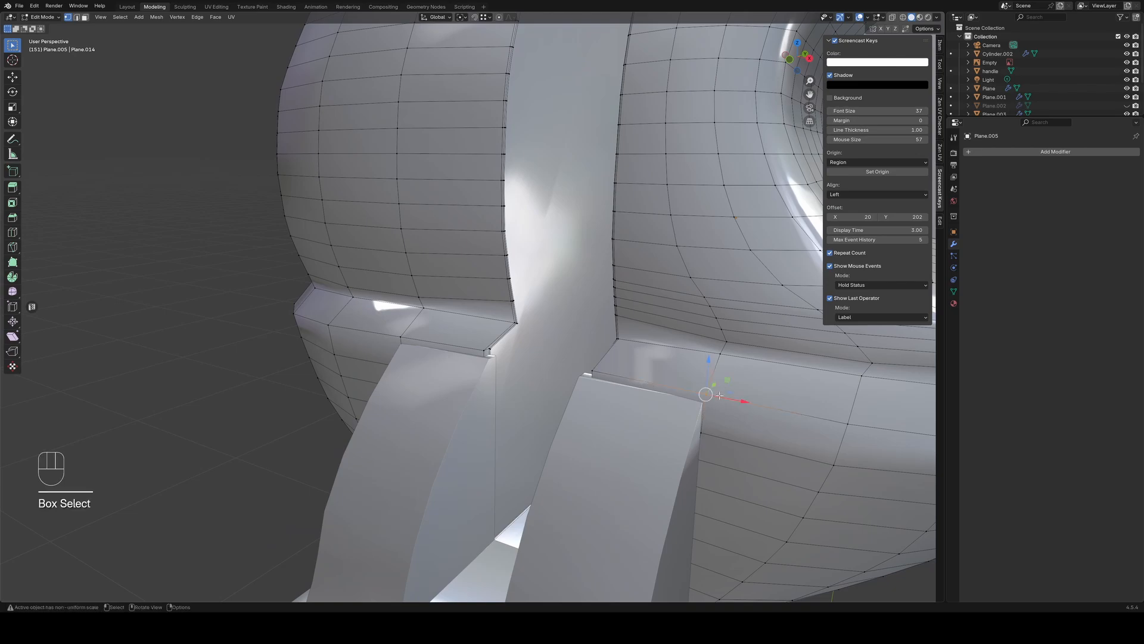
left_click(486, 17)
left_click(484, 87)
left_click_drag(745, 401, 693, 420, "ctrl")
middle_click_drag(608, 409, 649, 405)
Move the frame vertex at the right prong's inner corner about -0.001 m along Y
left_click(776, 371)
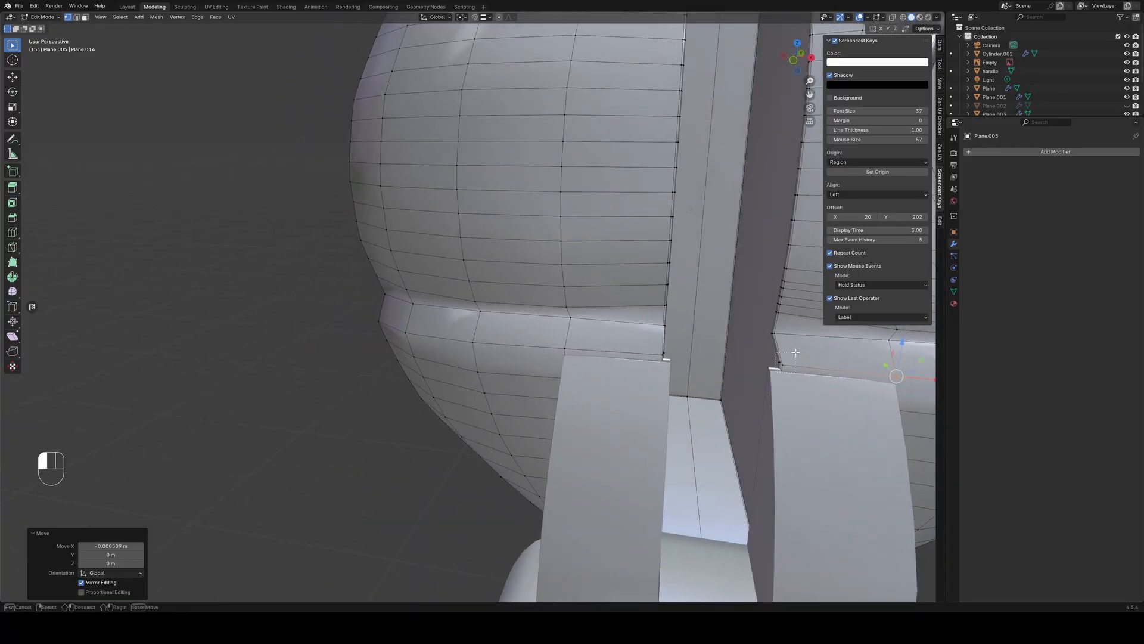
left_click(782, 365)
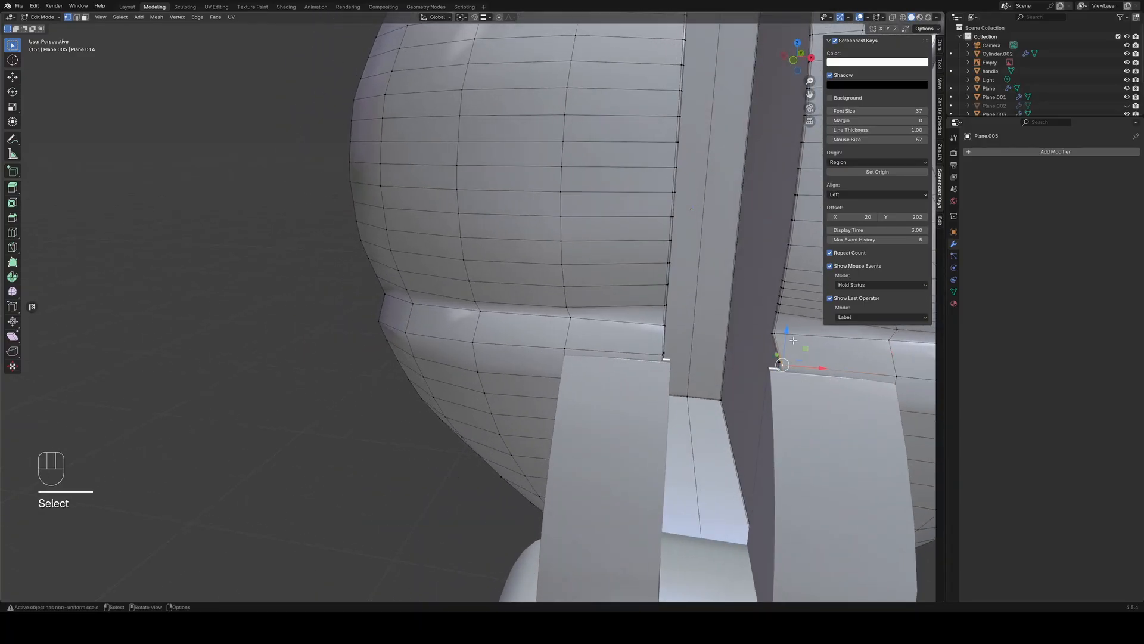
middle_click_drag(813, 398, 657, 390, "shift")
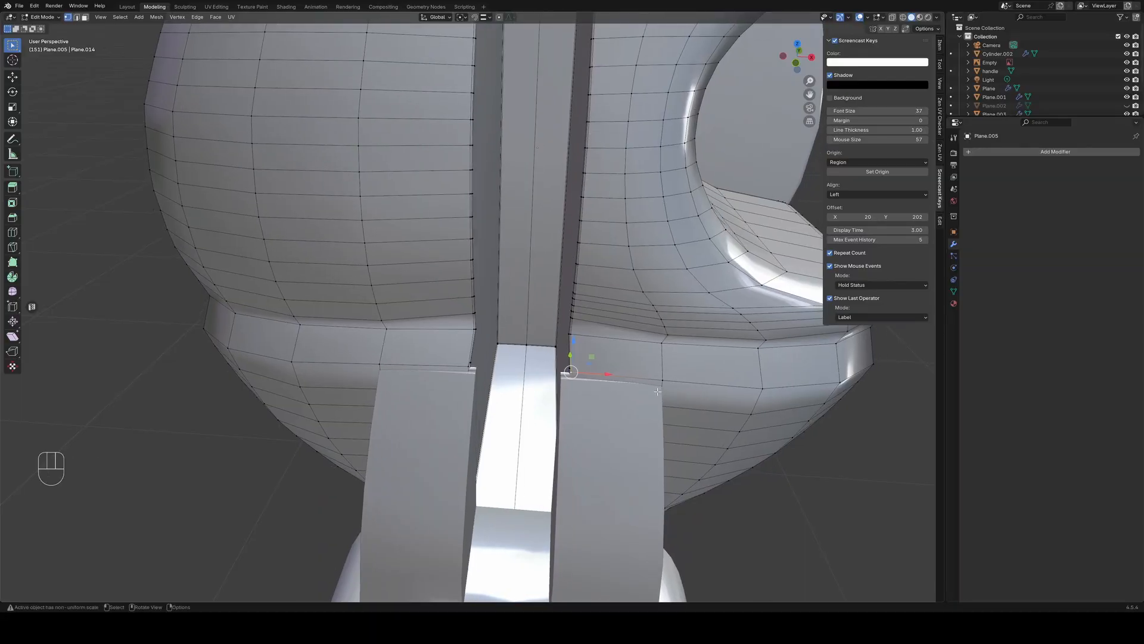
scroll(552, 448, "up", 3)
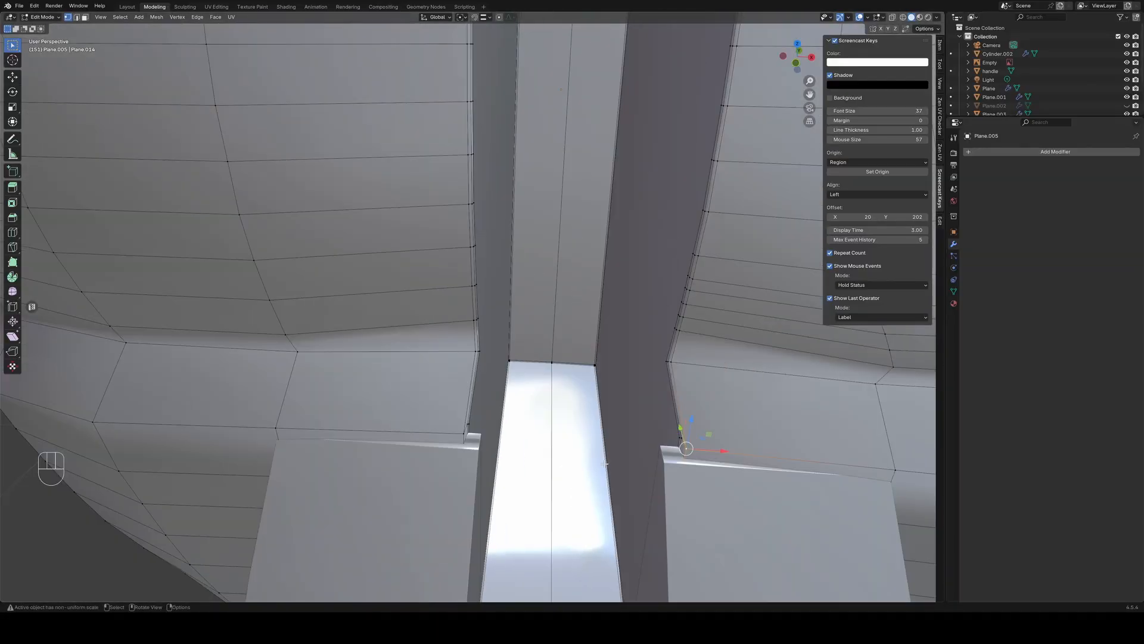
left_click_drag(684, 447, 688, 471)
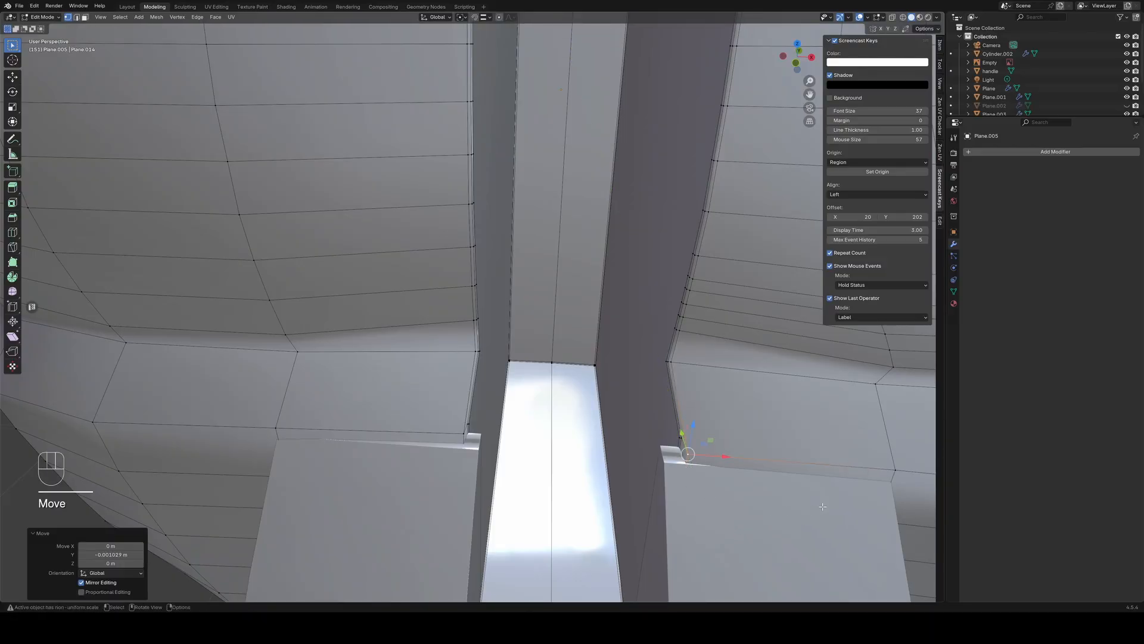
Snap the frame vertex at the right prong's outer corner along Y and both inner corner vertices along Z to the prong tops
left_click(897, 473)
left_click_drag(890, 450, 888, 446, "ctrl")
left_click(688, 454)
left_click_drag(694, 428, 665, 464, "ctrl")
left_click(464, 434)
left_click_drag(468, 413, 478, 449, "ctrl")
left_click_drag(266, 418, 288, 433)
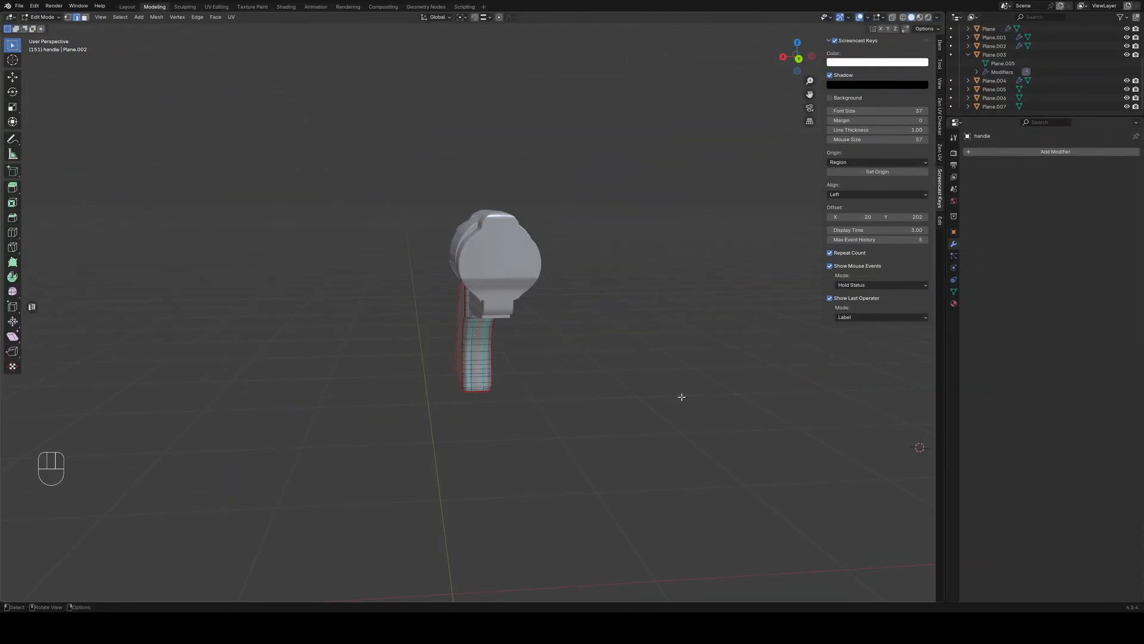
Leave the grip's mesh editing and select the revolver frame as a whole object
middle_click_drag(594, 411, 641, 391)
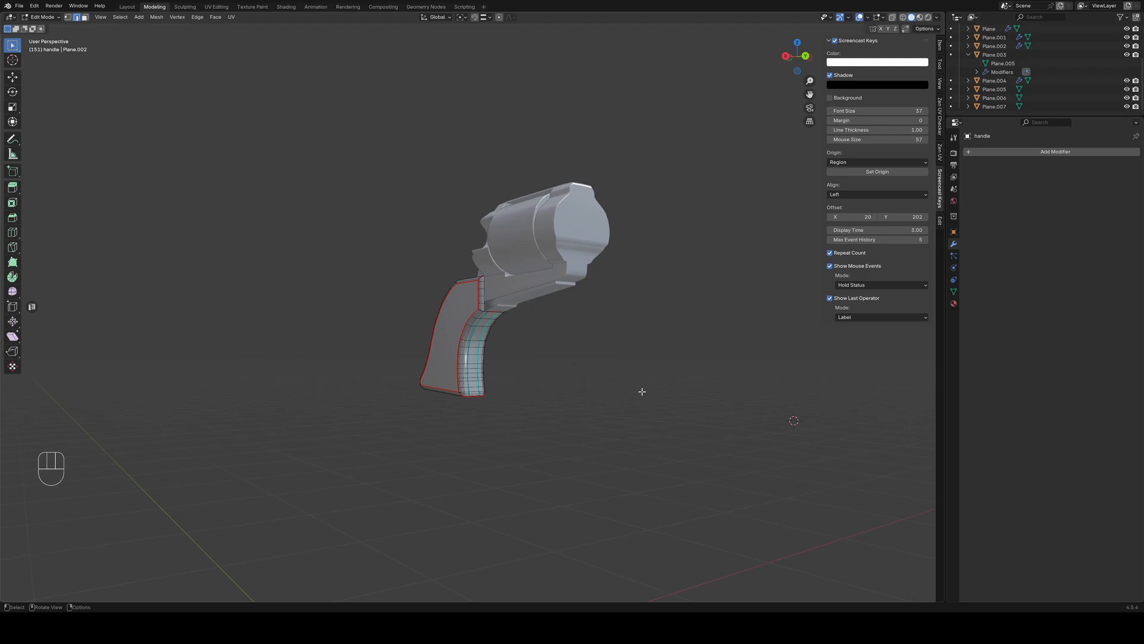
left_click(578, 229)
key("Tab")
left_click(578, 229)
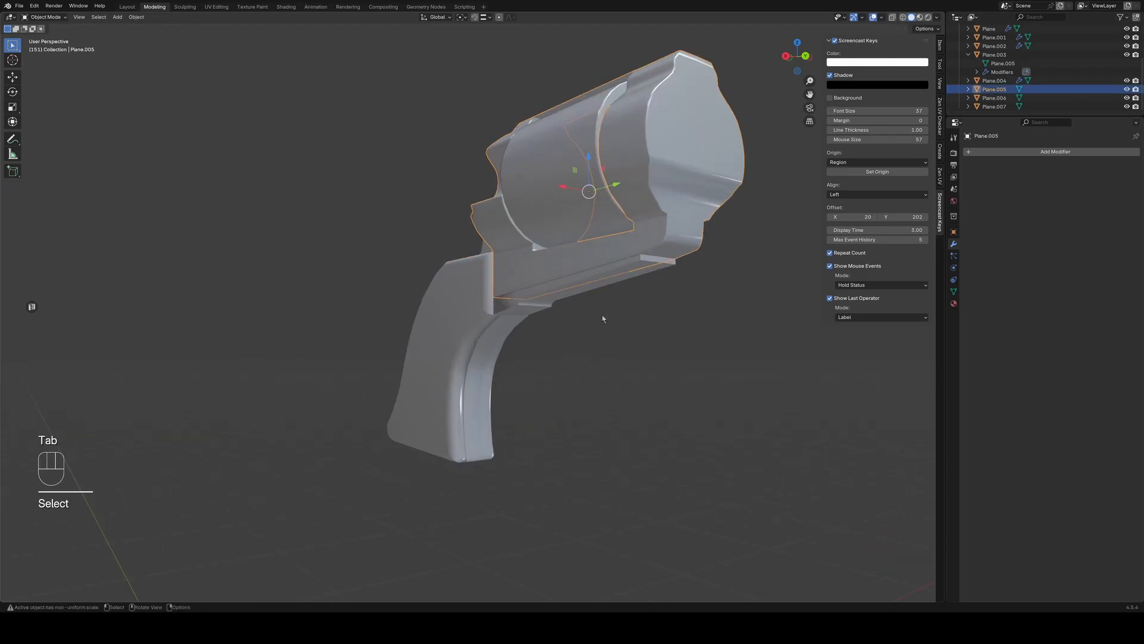
middle_click_drag(602, 316, 480, 387, "shift")
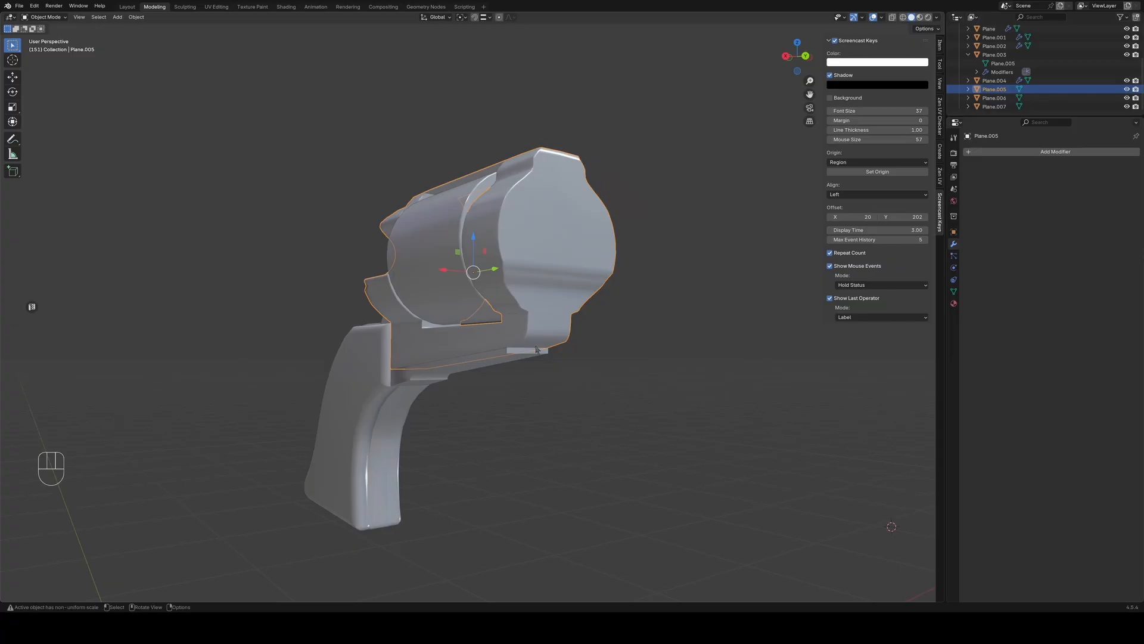
middle_click_drag(550, 362, 527, 278)
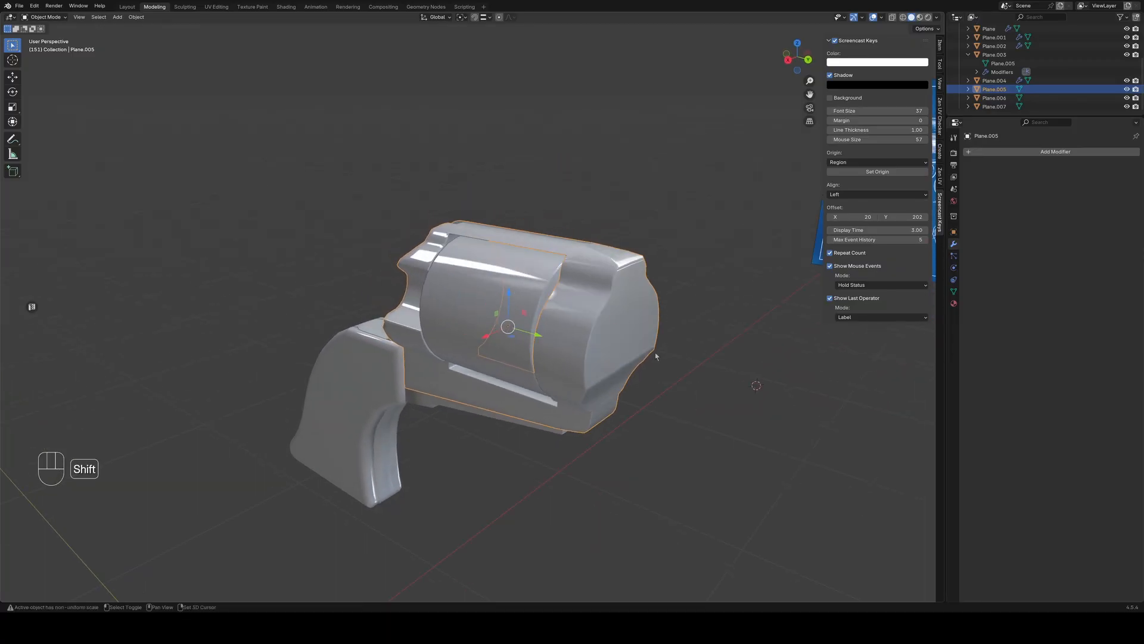
scroll(623, 388, "down", 2)
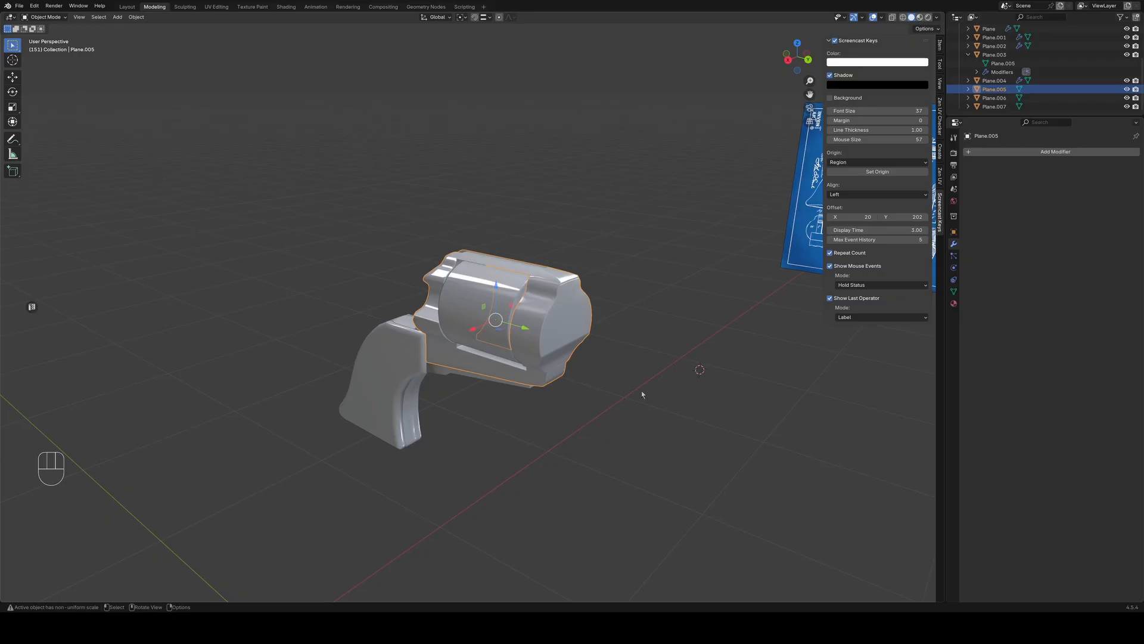
Place the 3D cursor high on the frame's front face, add a cylinder there and scale it by about -0.021
middle_click_drag(636, 391, 562, 388)
key("shift")
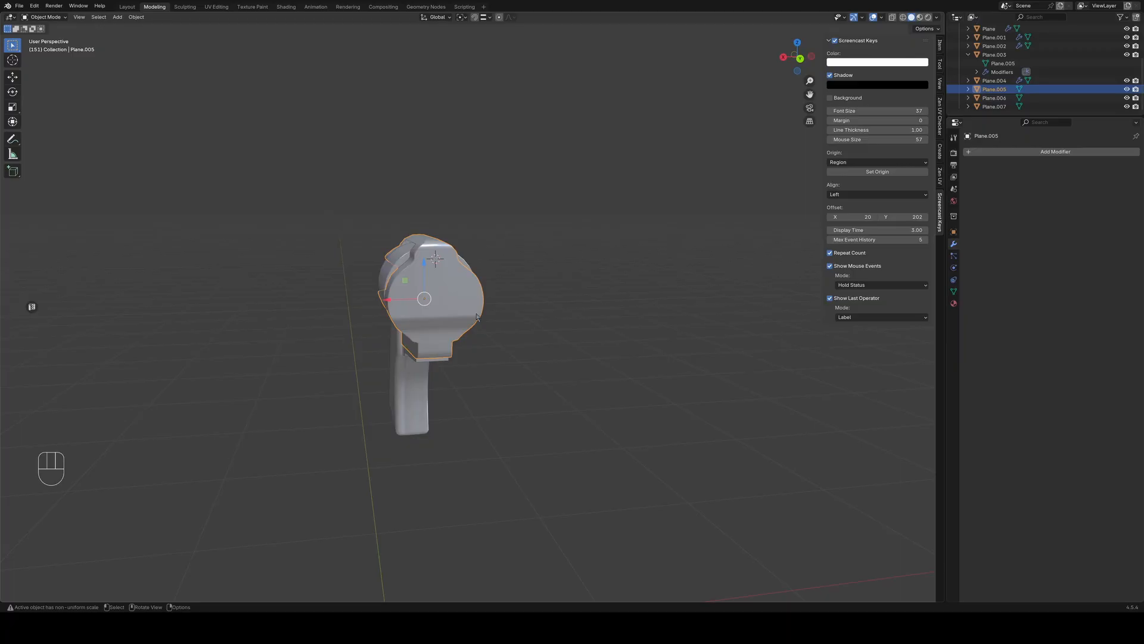
key("shift+a")
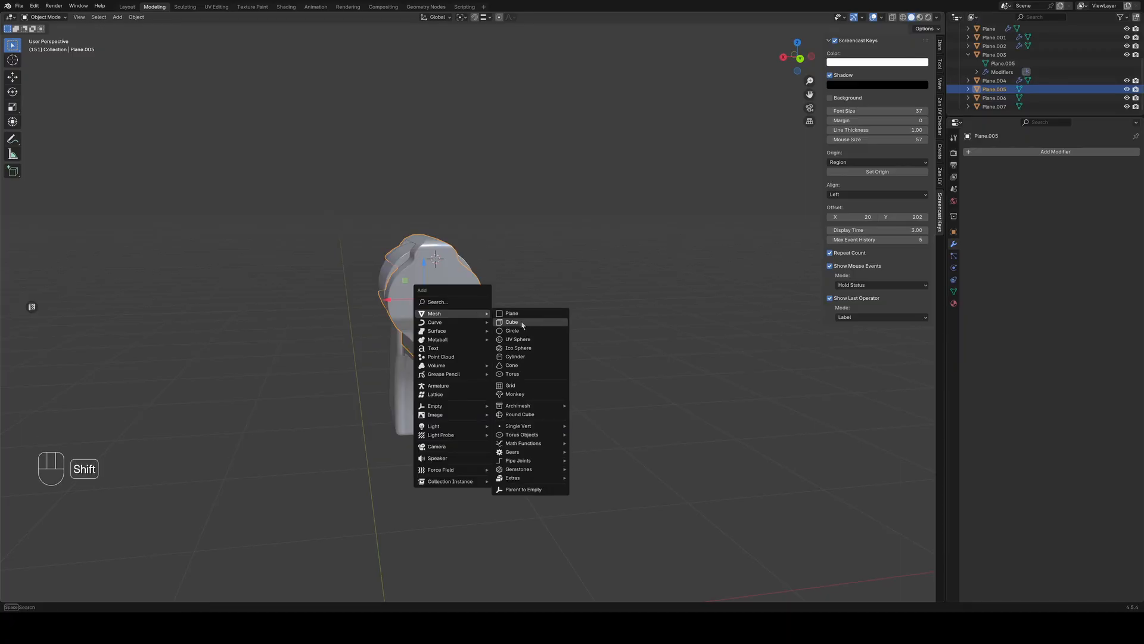
left_click(527, 357)
scroll(614, 363, "down", 5)
key("s")
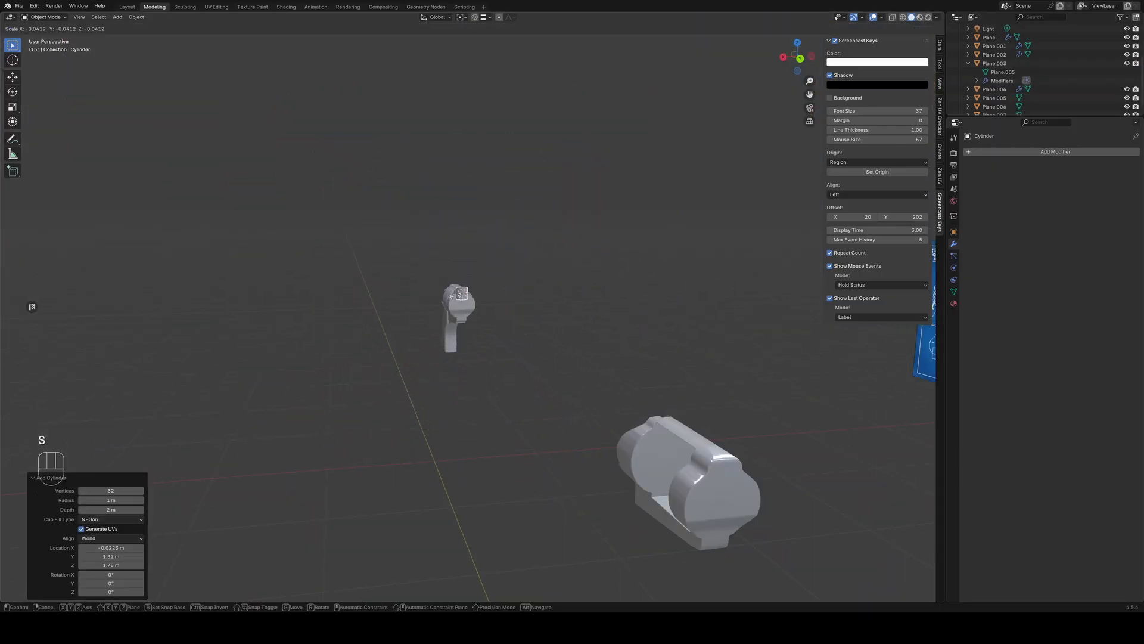
left_click(461, 300)
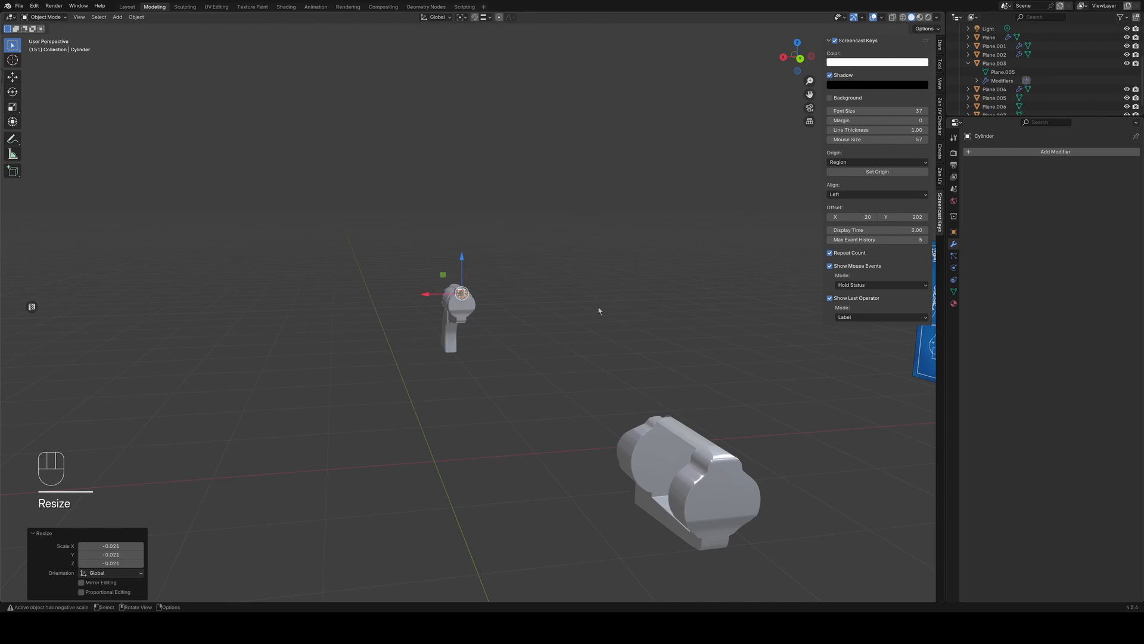
Rotate the new cylinder 90° about the X axis so it points along the barrel direction
key("r")
key("x")
key("KP_9")
key("KP_0")
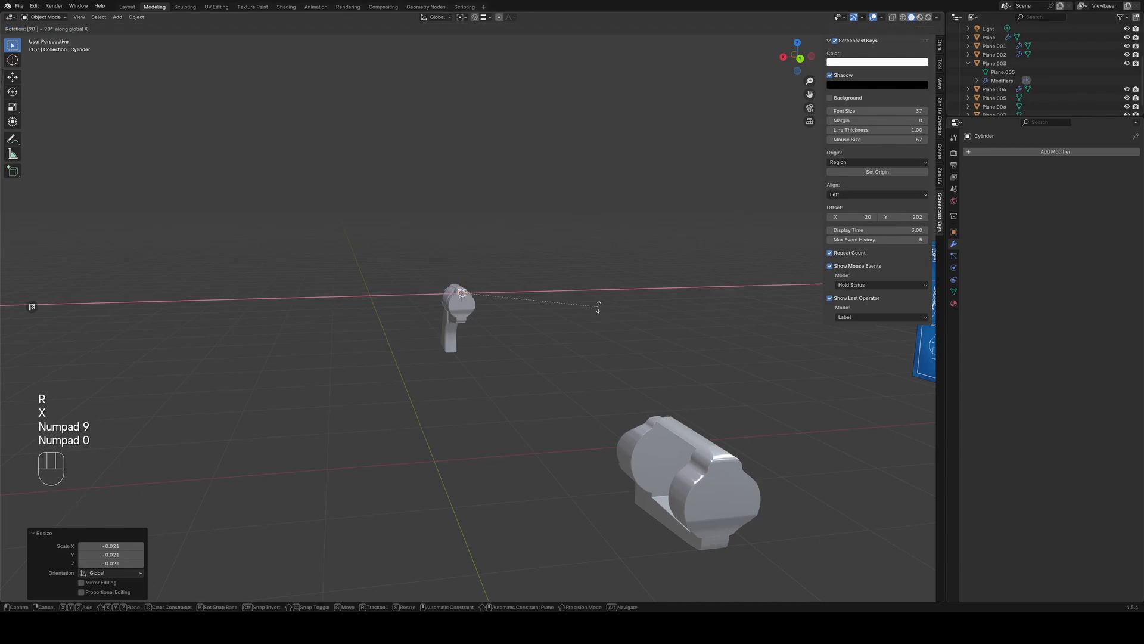
key("KP_Enter")
scroll(525, 324, "up", 11)
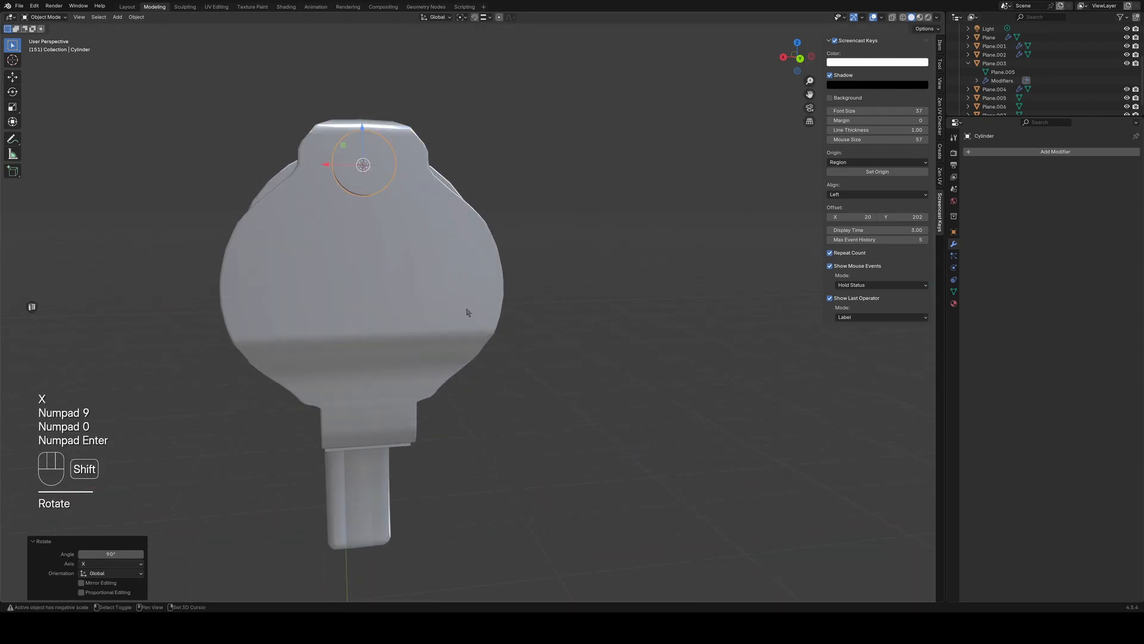
In the right side view, move the cylinder in front of the frame and match its size and height to the blueprint's barrel
middle_click_drag(467, 312, 440, 386, "shift")
key("KP_3")
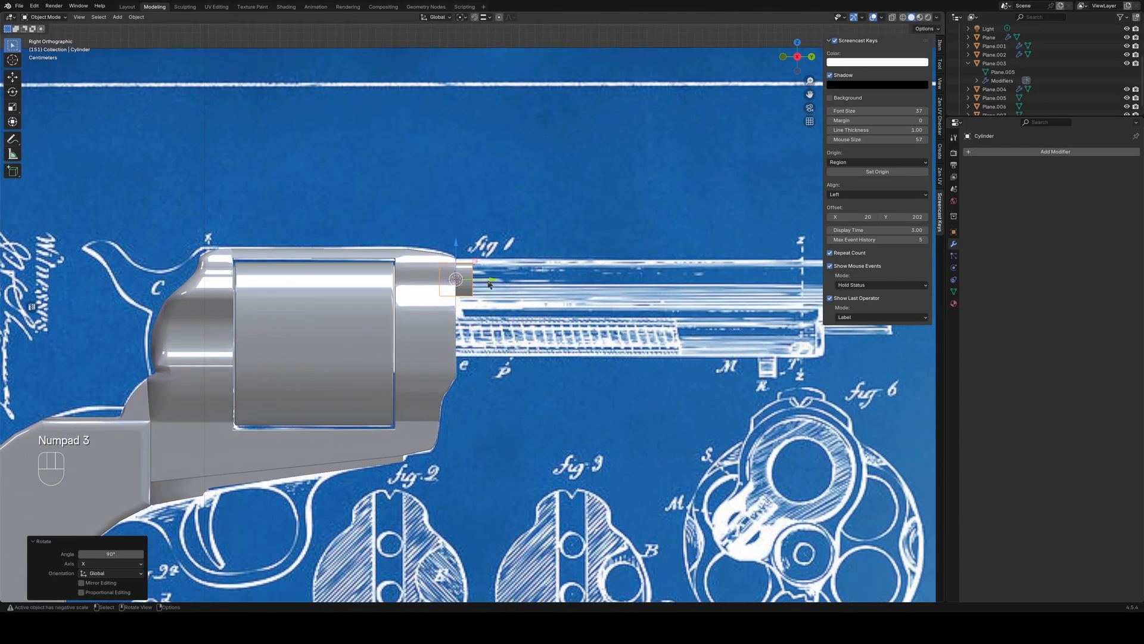
left_click_drag(488, 284, 482, 247)
key("s")
left_click(536, 301)
scroll(494, 298, "down", 1)
scroll(595, 408, "down", 1)
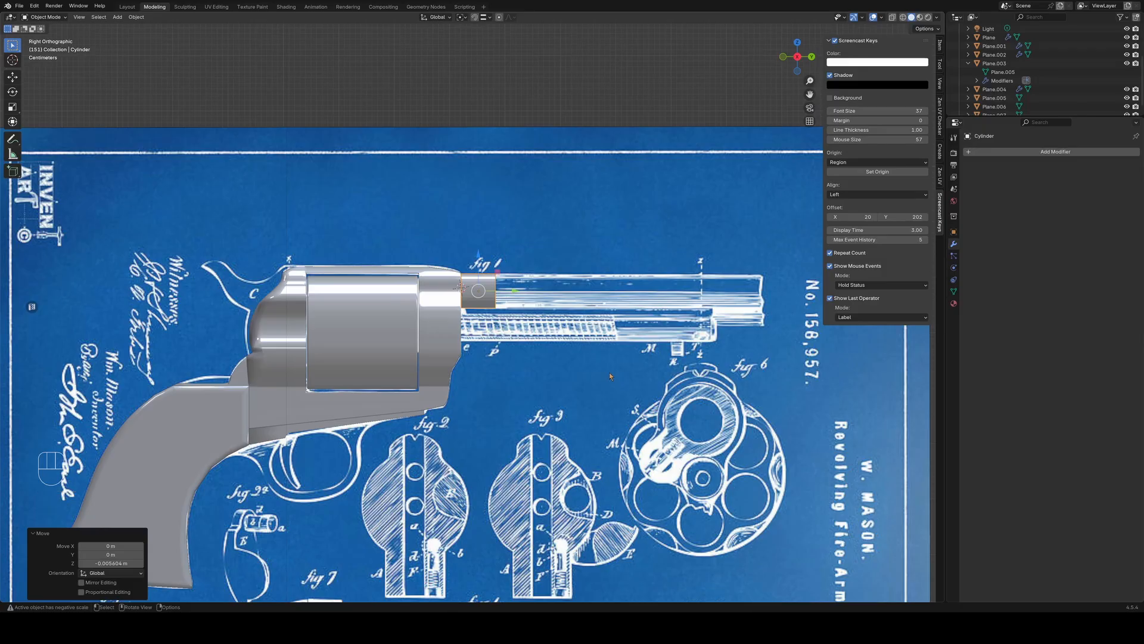
Move the cylinder about 0.444 m along Y to the blueprint's muzzle, fit its diameter and height there, and return it to the frame's front
left_click_drag(512, 293, 760, 295)
key("s")
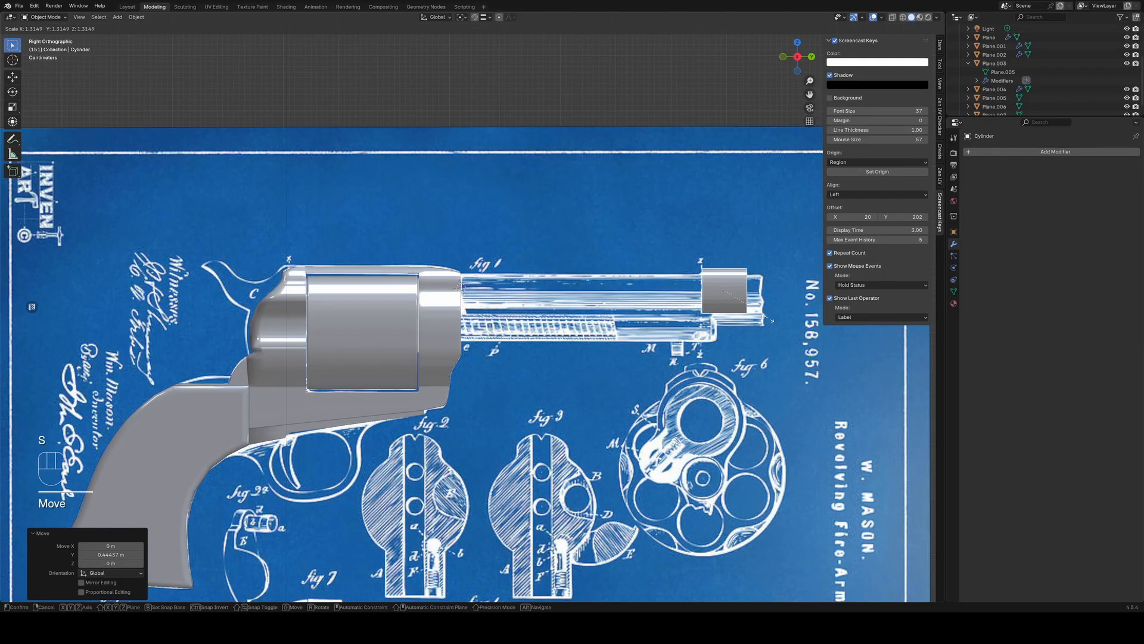
left_click(710, 263)
left_click_drag(725, 256, 723, 263)
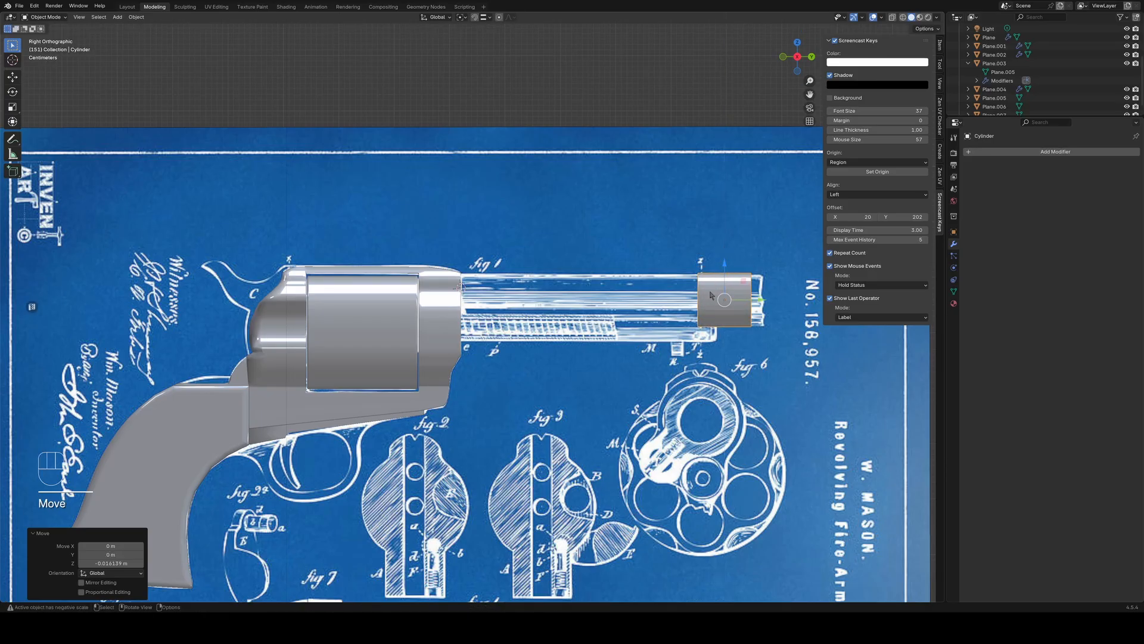
key("s")
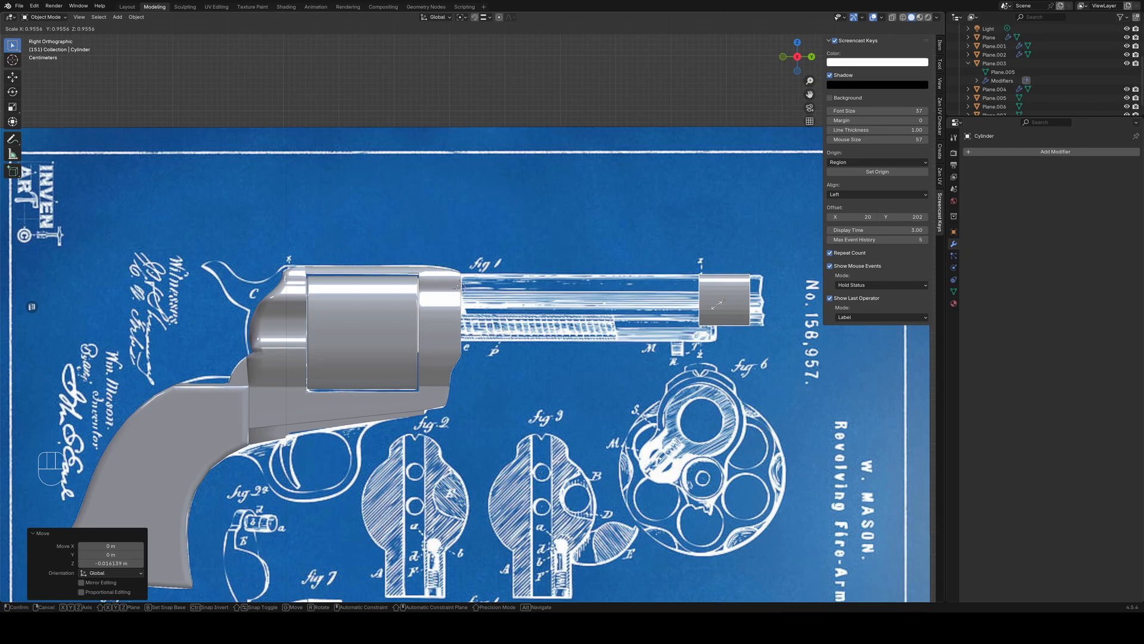
left_click(717, 304)
left_click_drag(760, 303, 518, 297)
Select the frame and open its mesh for editing around the lower front neck
middle_click_drag(518, 296, 557, 418)
left_click(504, 349)
key("Tab")
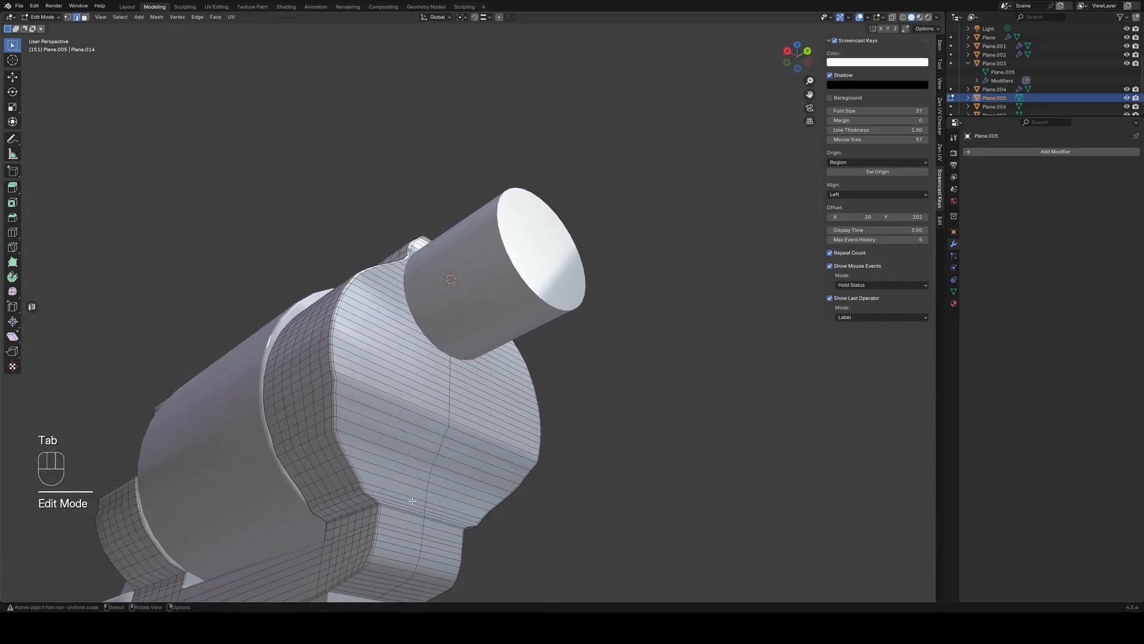
middle_click_drag(412, 501, 539, 378)
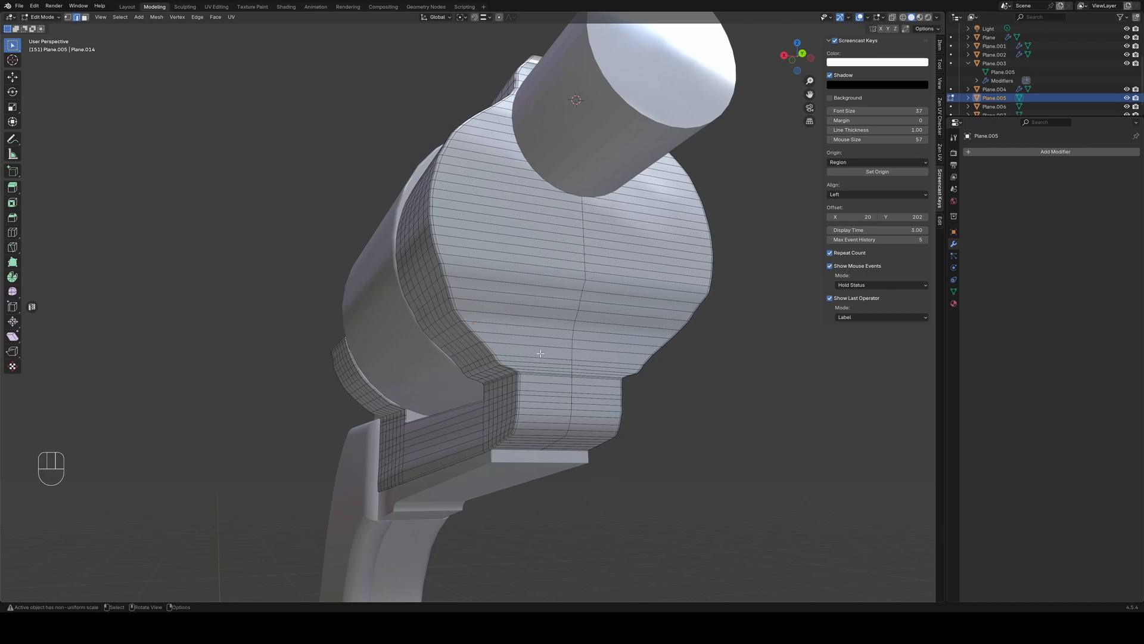
scroll(540, 353, "up", 2)
left_click(537, 386, "alt")
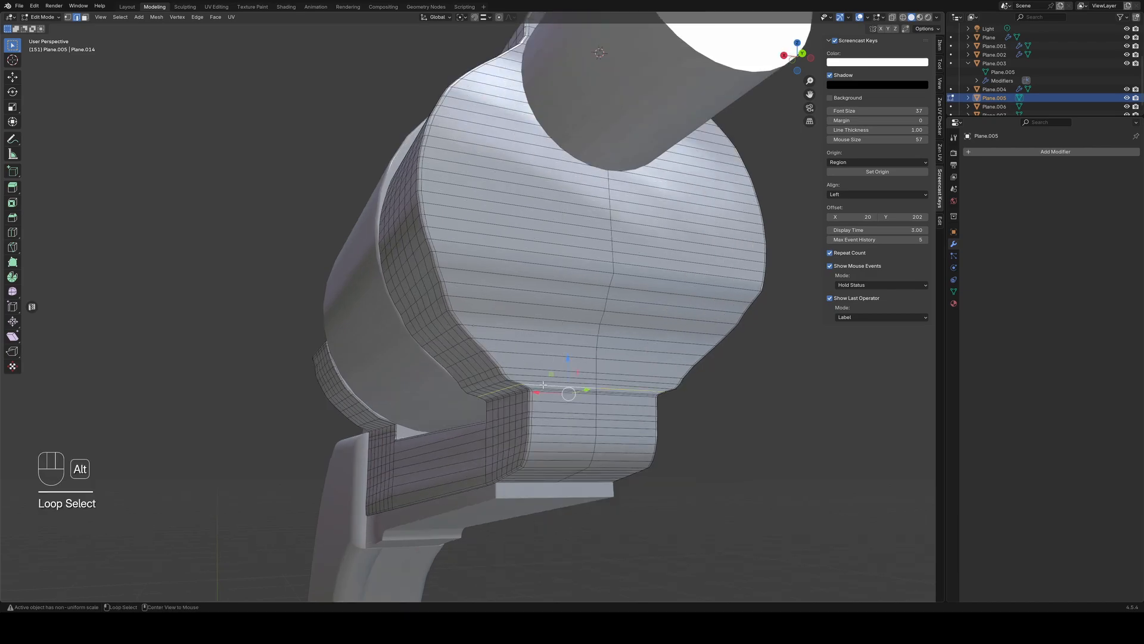
key("s")
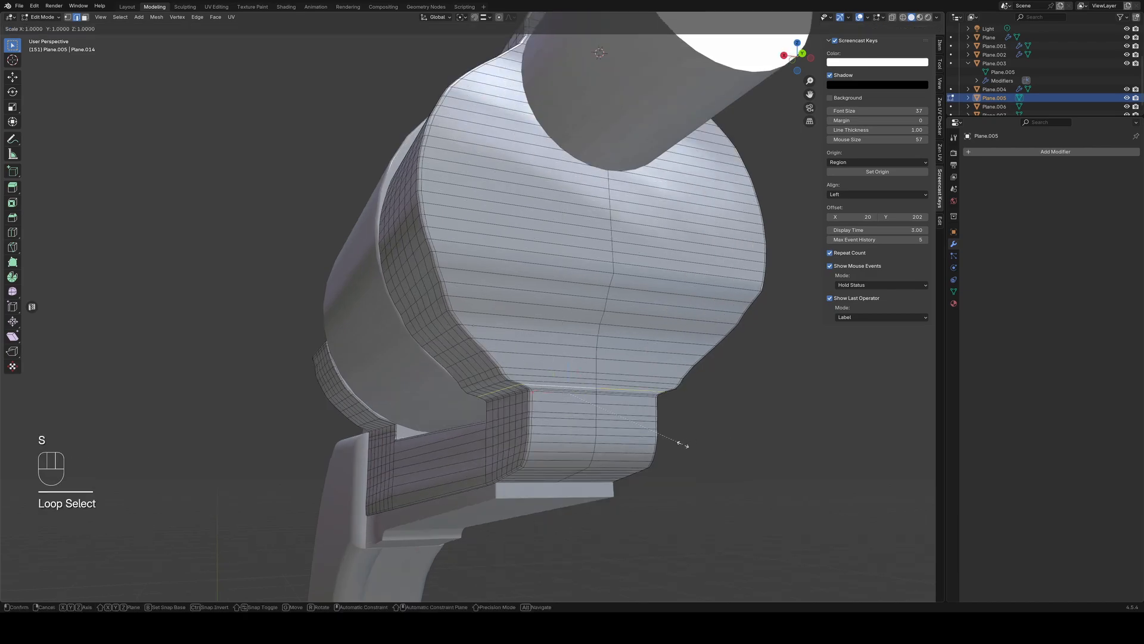
key("x")
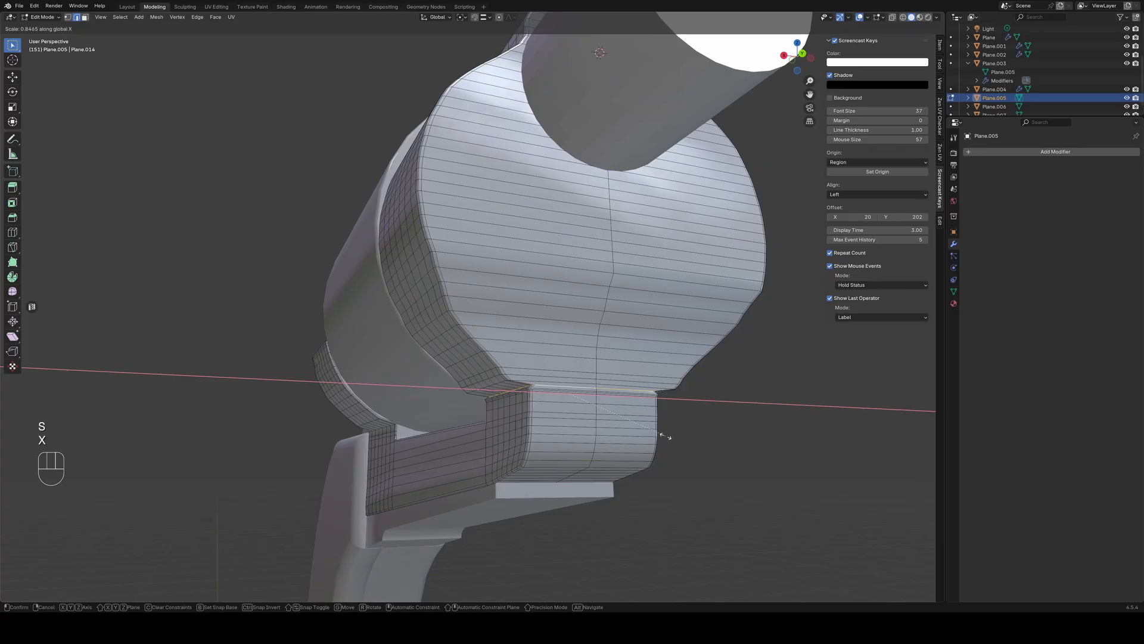
left_click(674, 436)
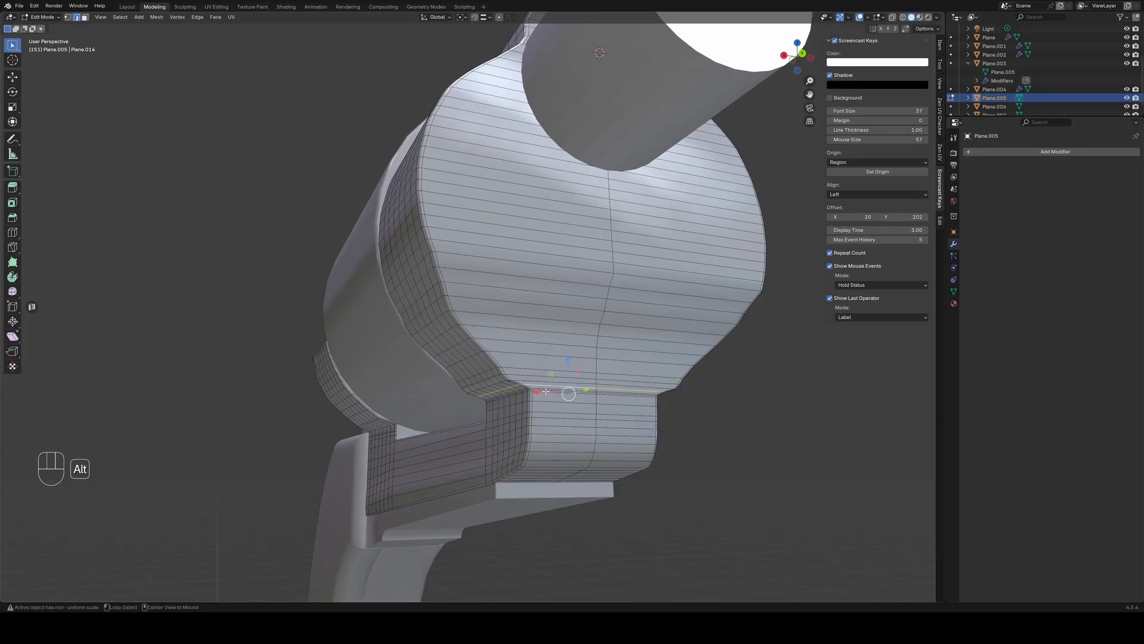
Select the edge loop at the top of the frame's lower front neck and scale it to about 0.966 along X
scroll(554, 396, "up", 5)
left_click(739, 557, "alt")
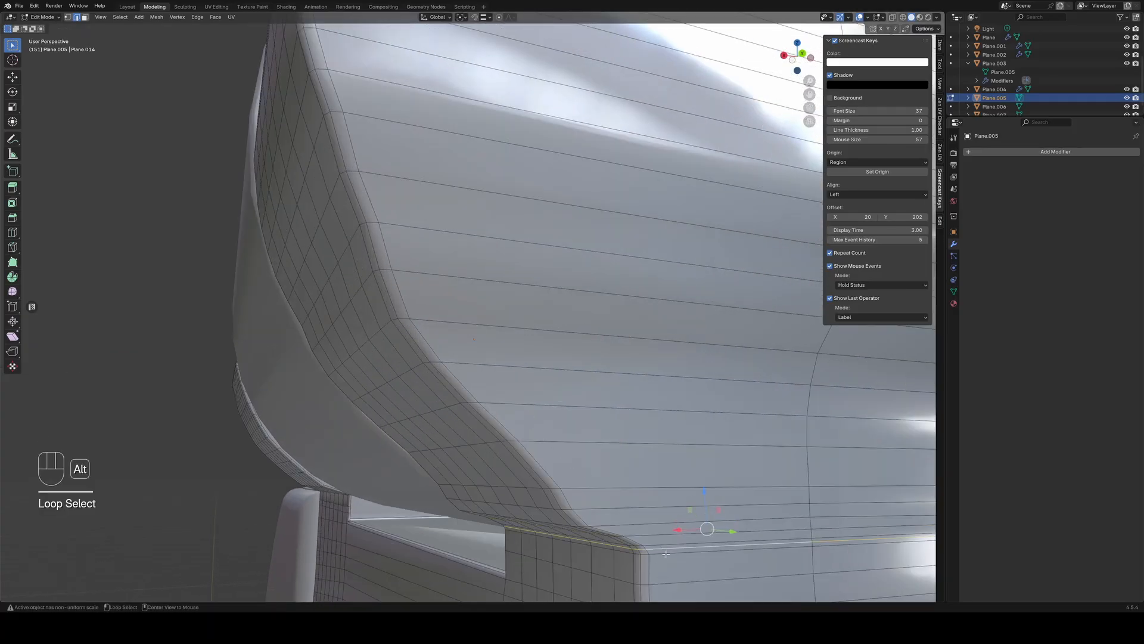
key("s")
key("x")
left_click(709, 536)
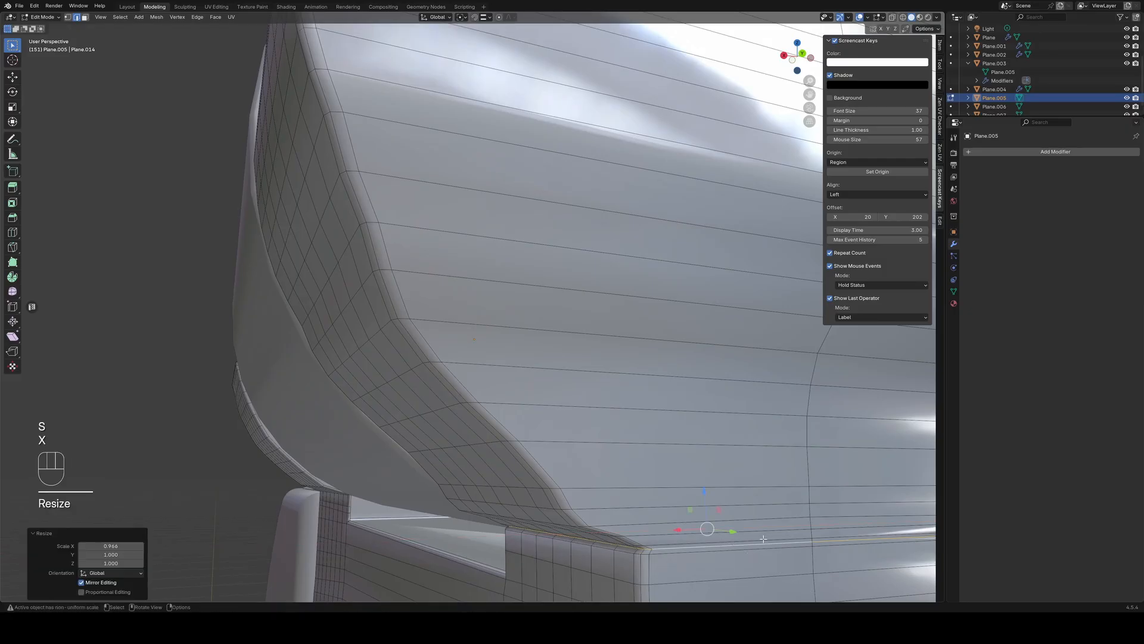
Leave mesh editing, isolate the frame together with the revolver cylinder and barrel cylinder in local view, and view them from the back
key("KP_3")
key("KP_1")
key("ctrl+KP_1")
scroll(659, 520, "down", 4)
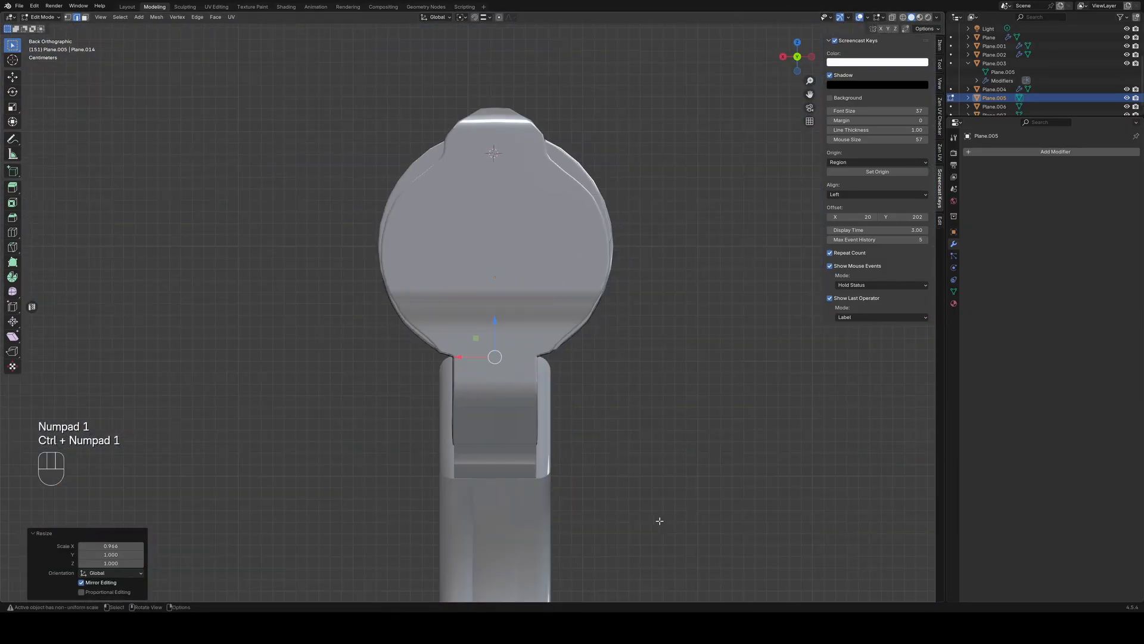
middle_click_drag(659, 521, 662, 463)
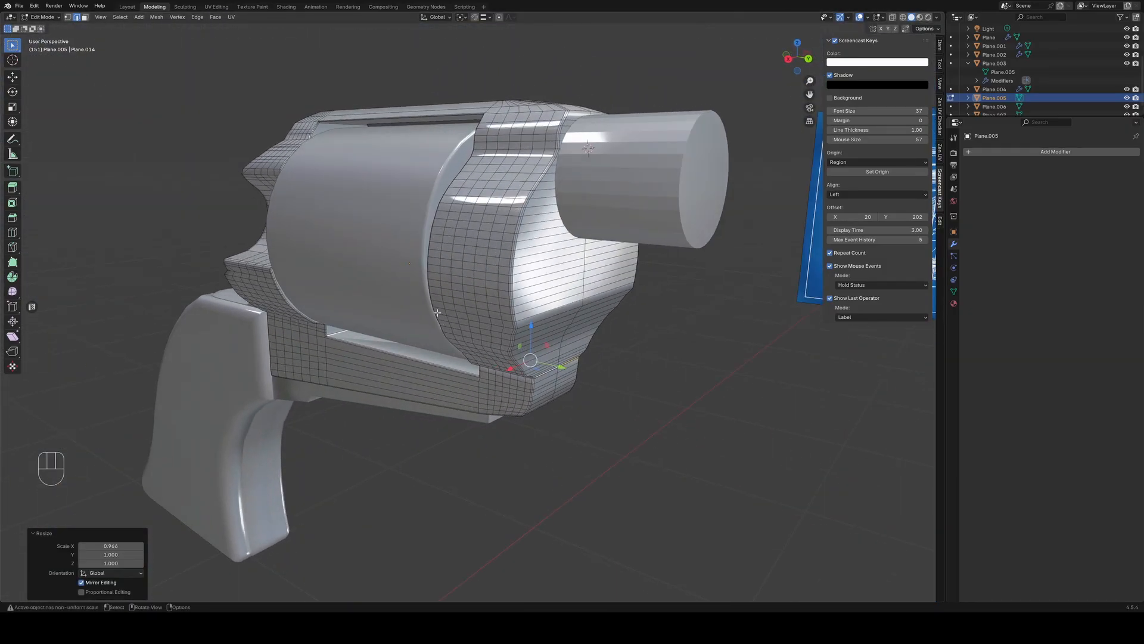
key("Tab")
left_click_drag(356, 455, 766, 82)
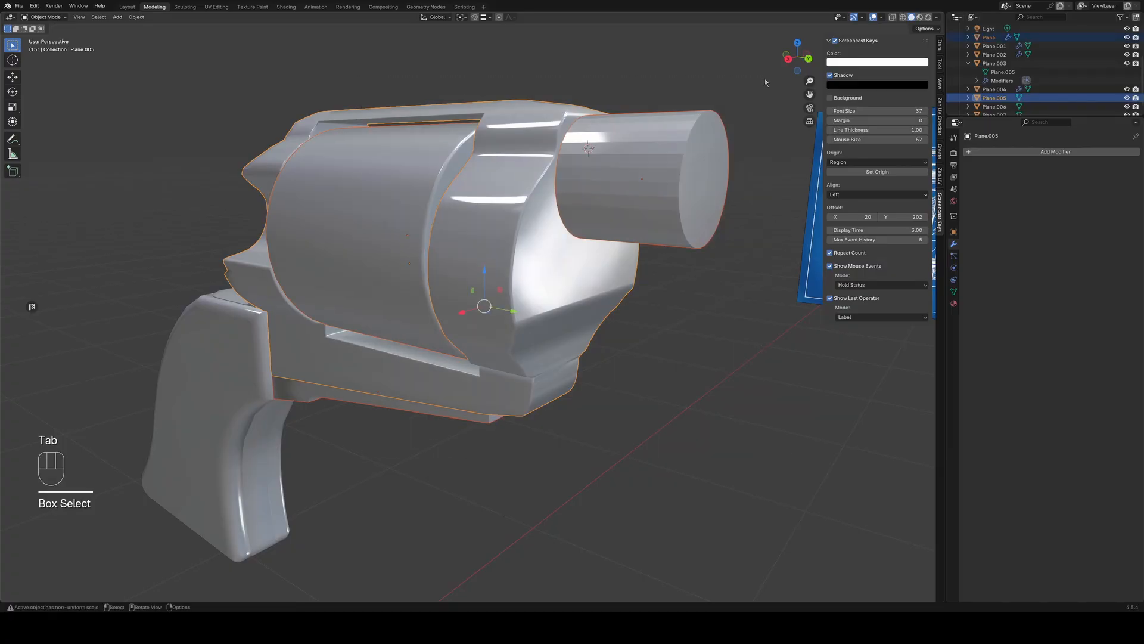
key("slash")
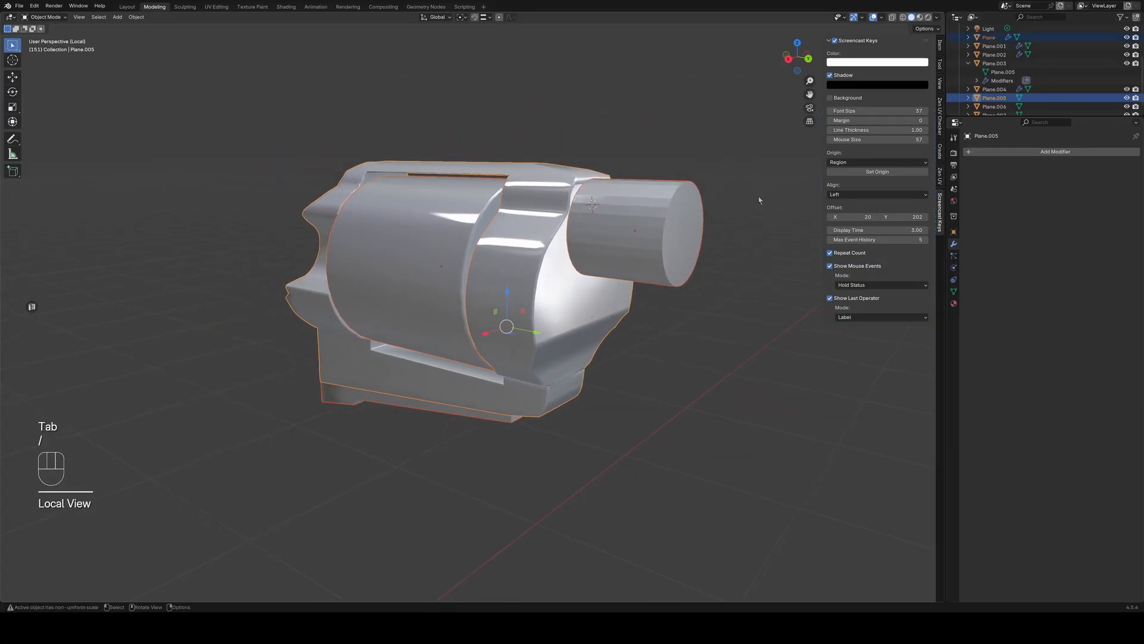
key("ctrl+KP_1")
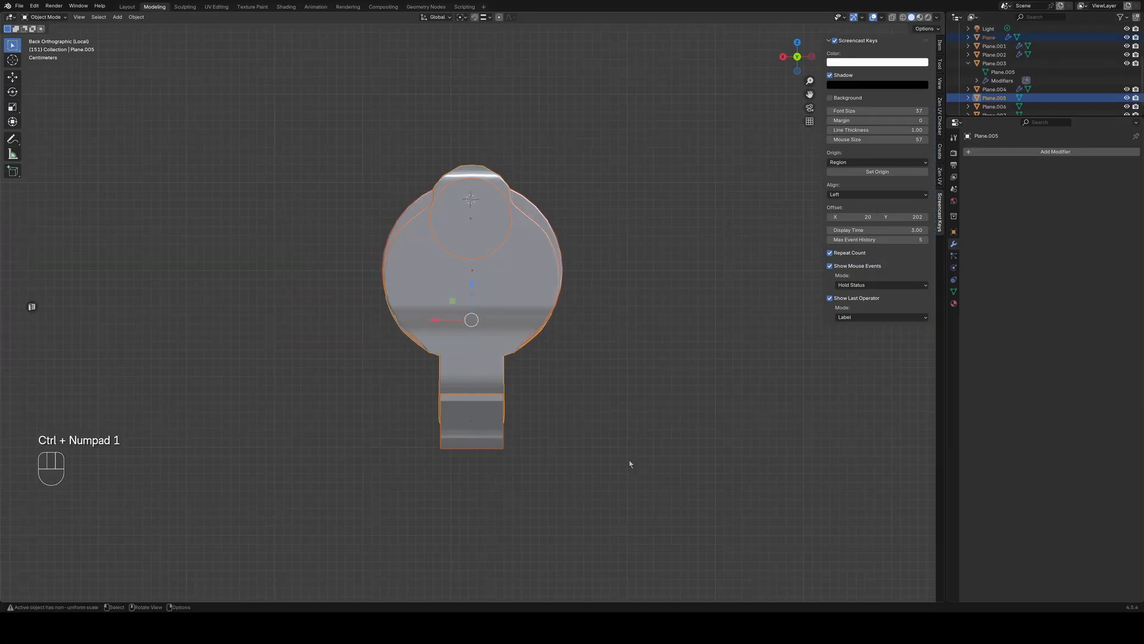
Reopen the isolated meshes for editing and scale the edge loop just above the frame's neck corner to about 0.95 along X
key("Tab")
scroll(555, 417, "up", 5)
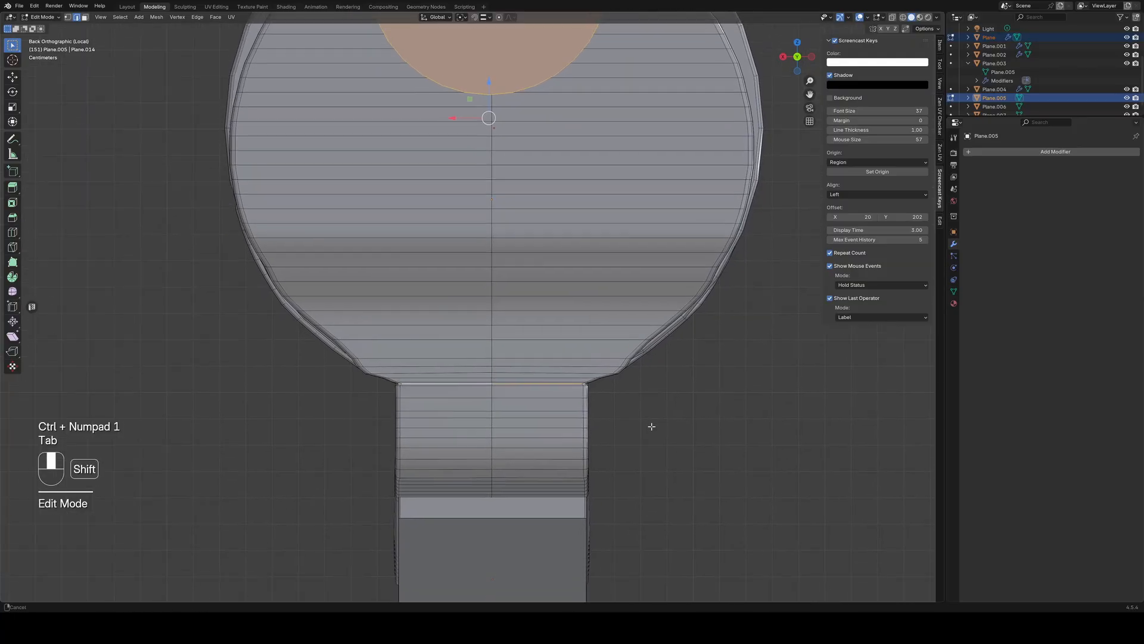
scroll(652, 422, "up", 2)
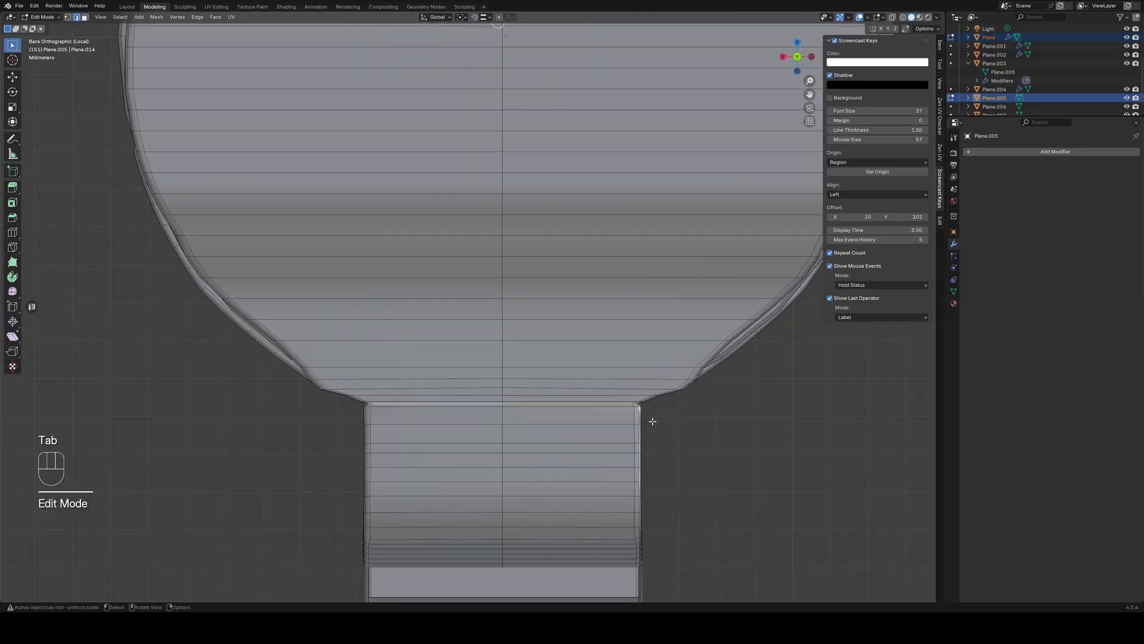
scroll(662, 426, "up", 2)
left_click(639, 448, "alt")
key("s")
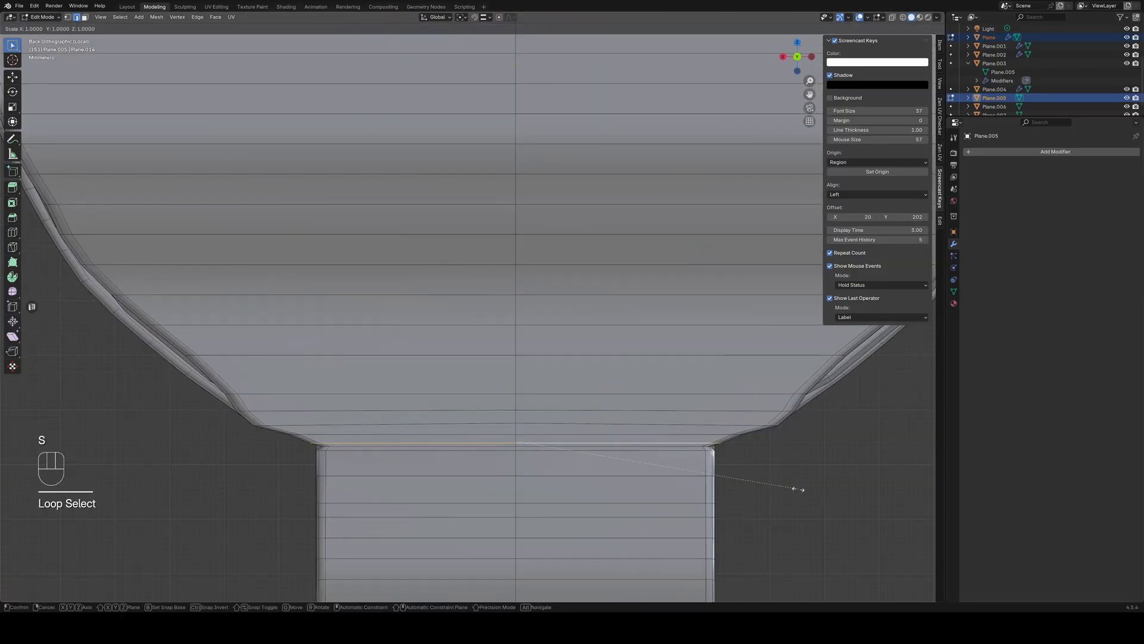
key("x")
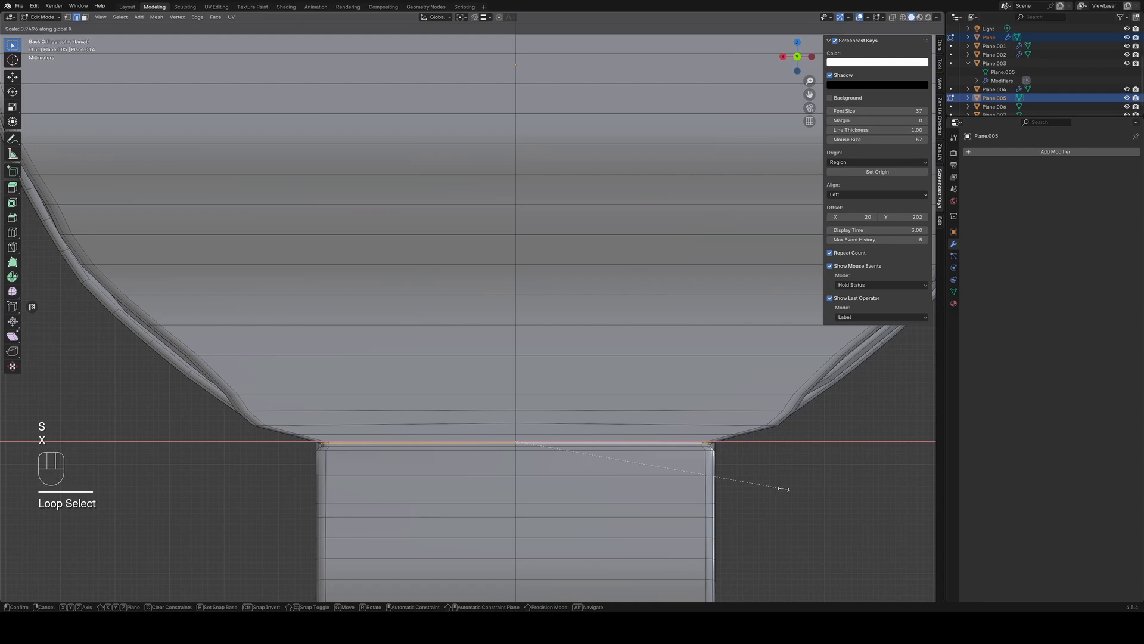
left_click(784, 487)
Scale the next two edge loops above the frame's neck corner along X to about 0.875 and 0.784
left_click(816, 502, "alt")
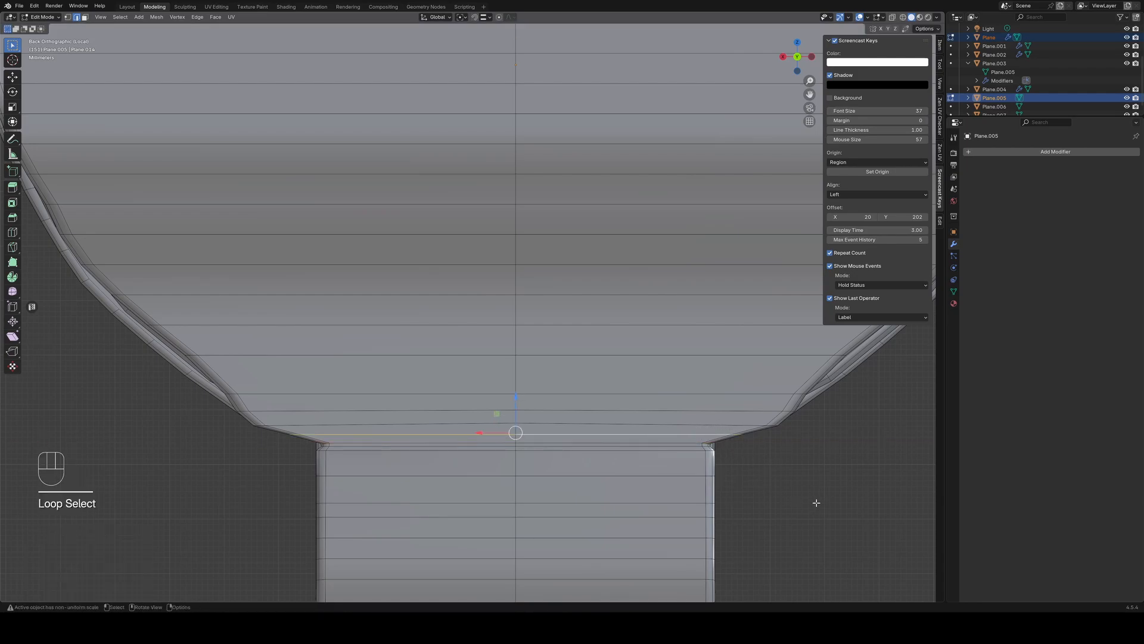
key("s")
key("x")
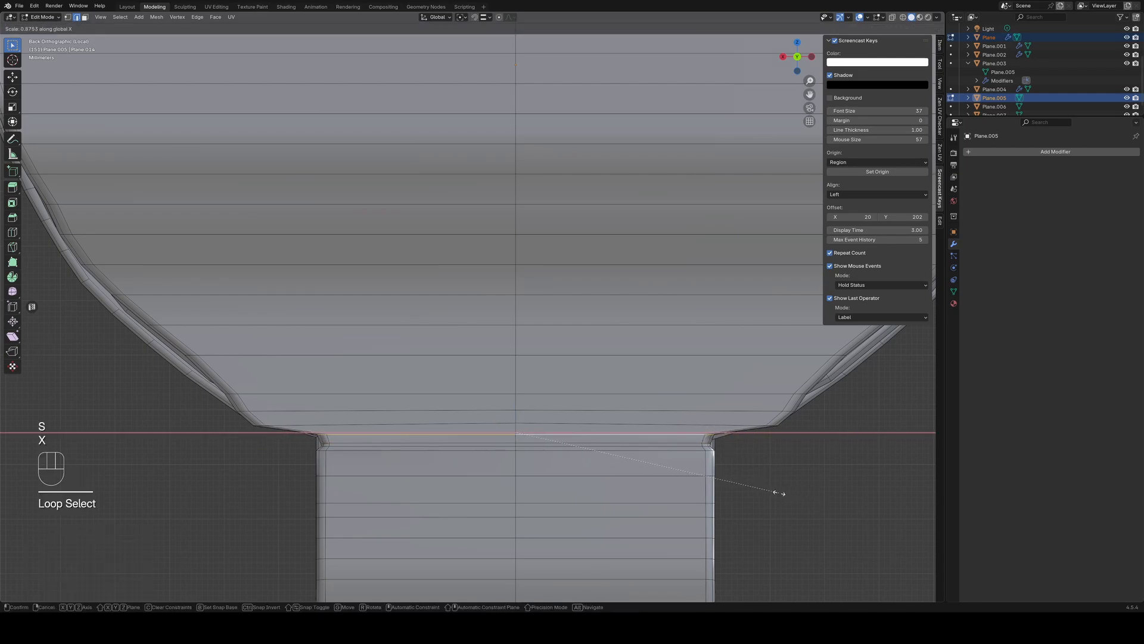
left_click(779, 492)
left_click(514, 424, "alt")
key("s")
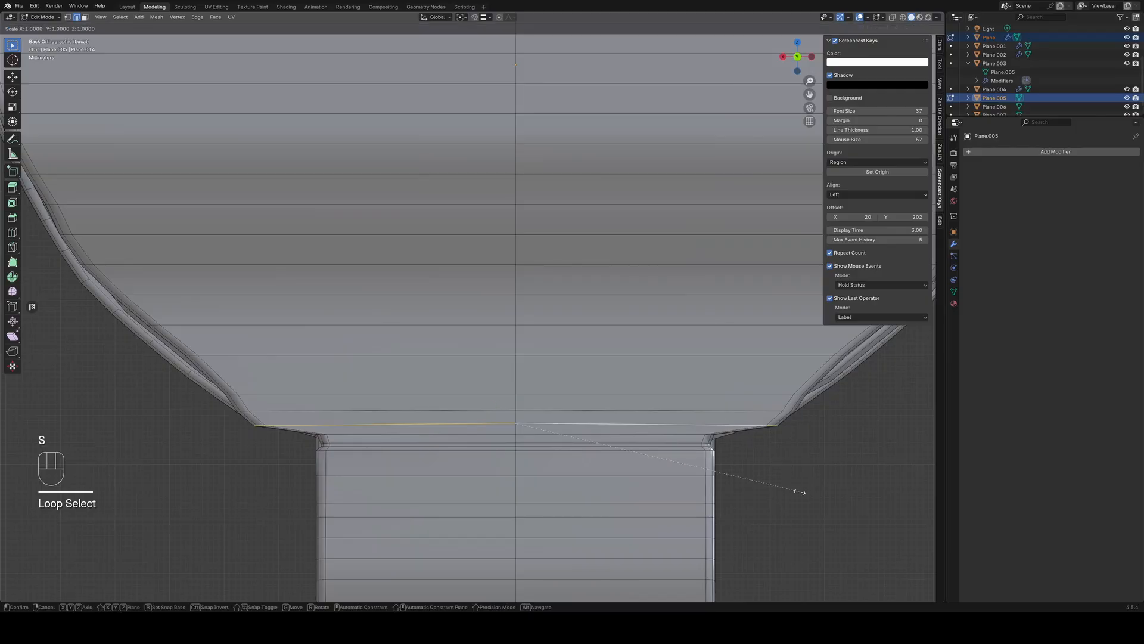
key("x")
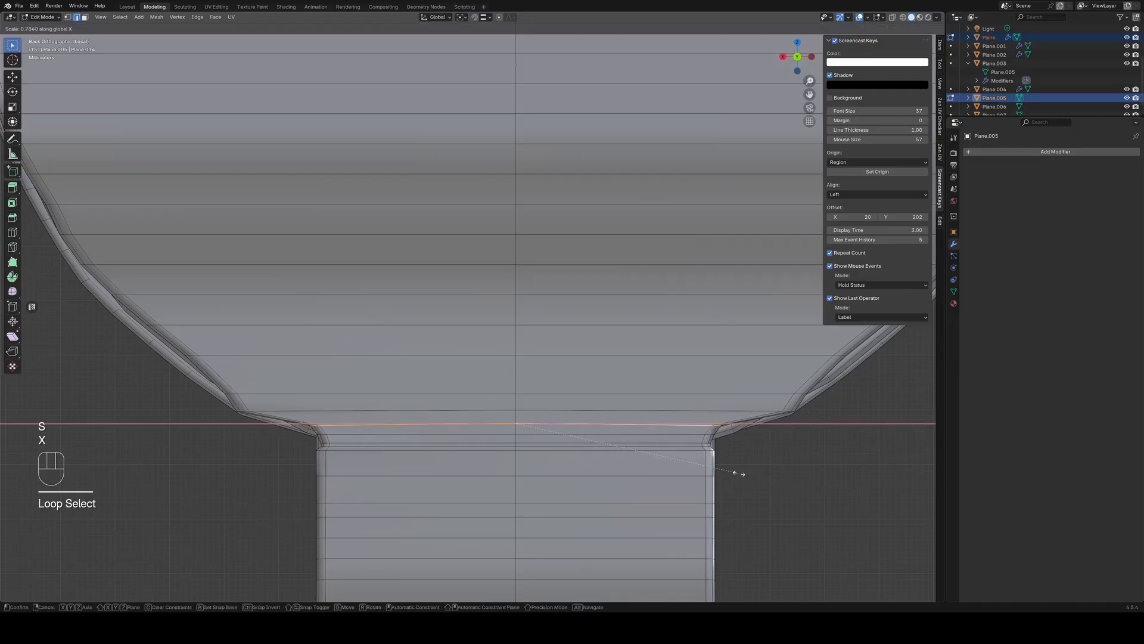
left_click(739, 472)
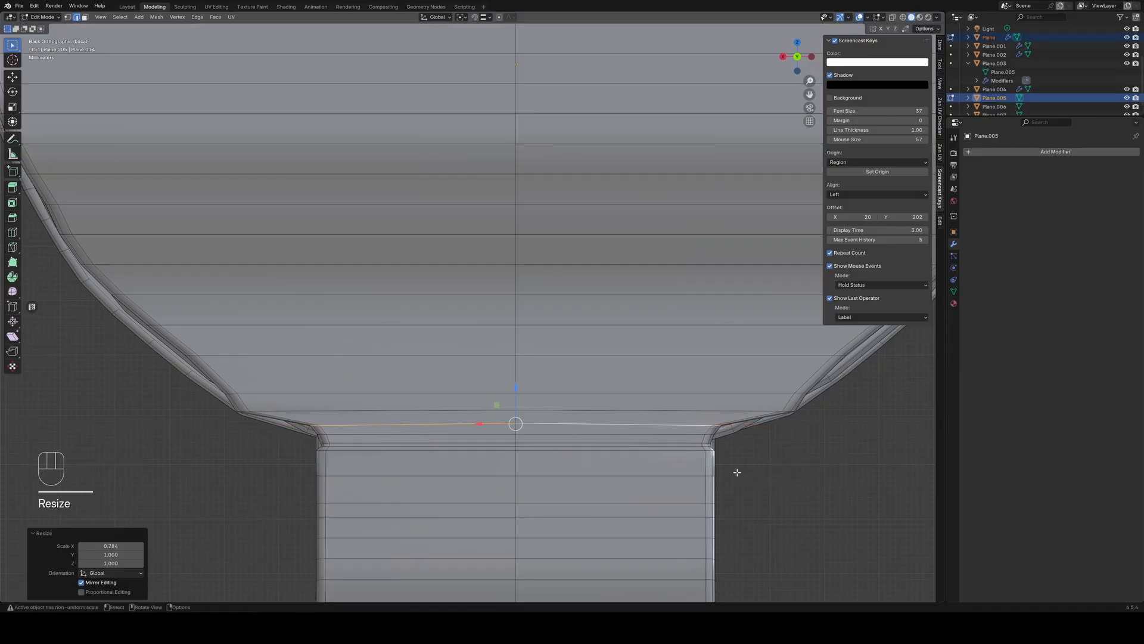
left_click(688, 443, "alt")
key("s")
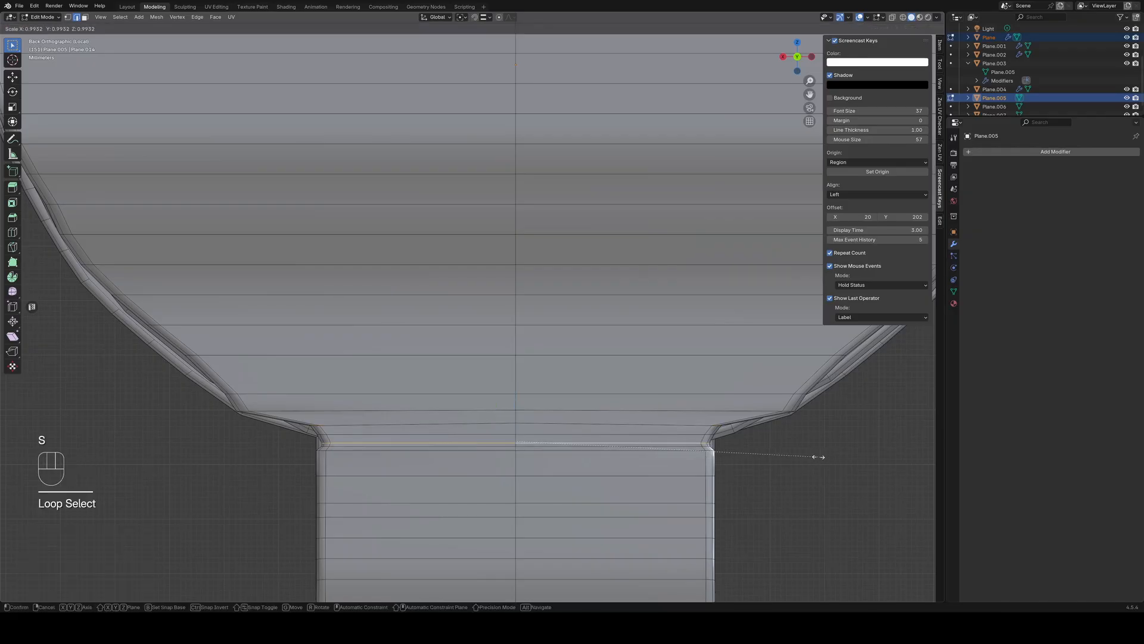
left_click(810, 456)
left_click(805, 457, "alt")
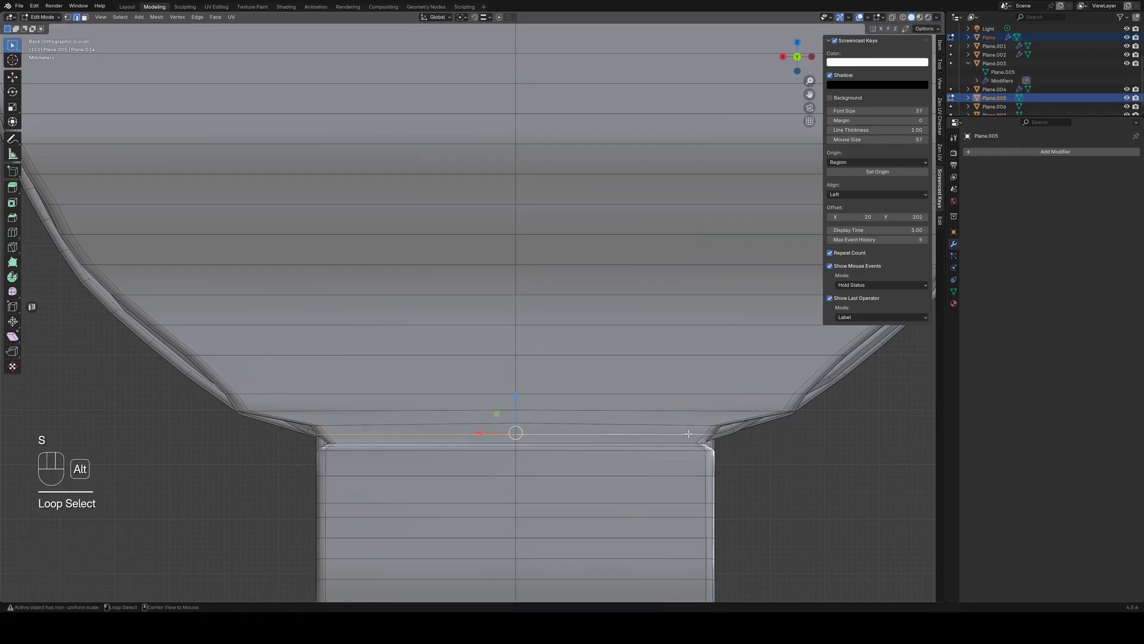
key("s")
key("x")
left_click(804, 456)
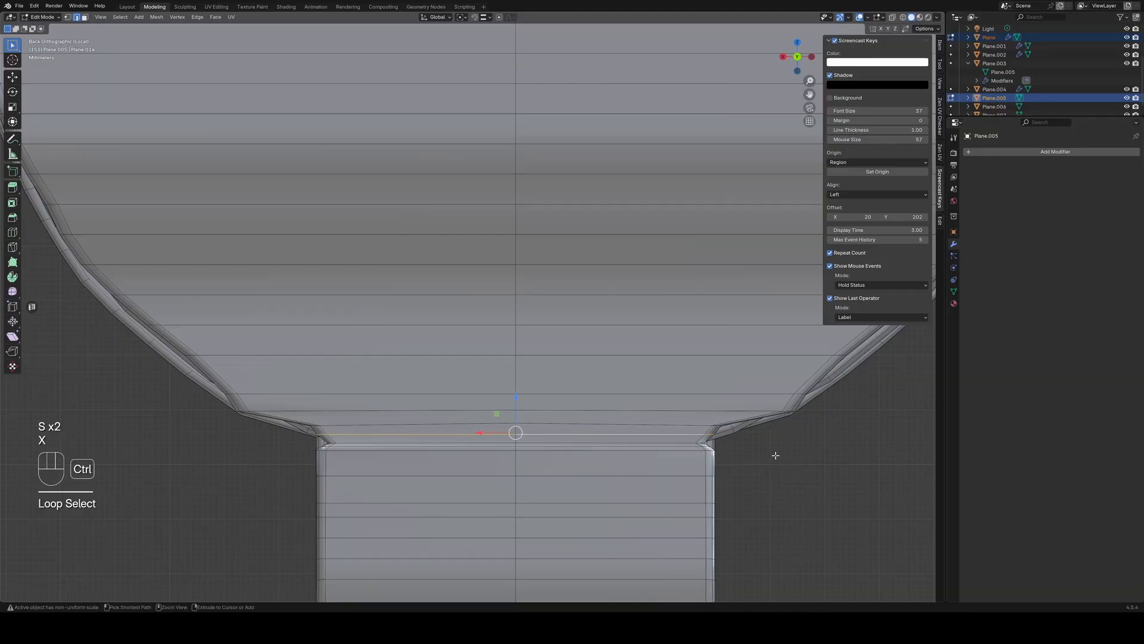
key("ctrl+z")
key("ctrl+z")
Scale the neck's corner edge loop to about 0.964 along X and the loop above it to about 0.923
key("s")
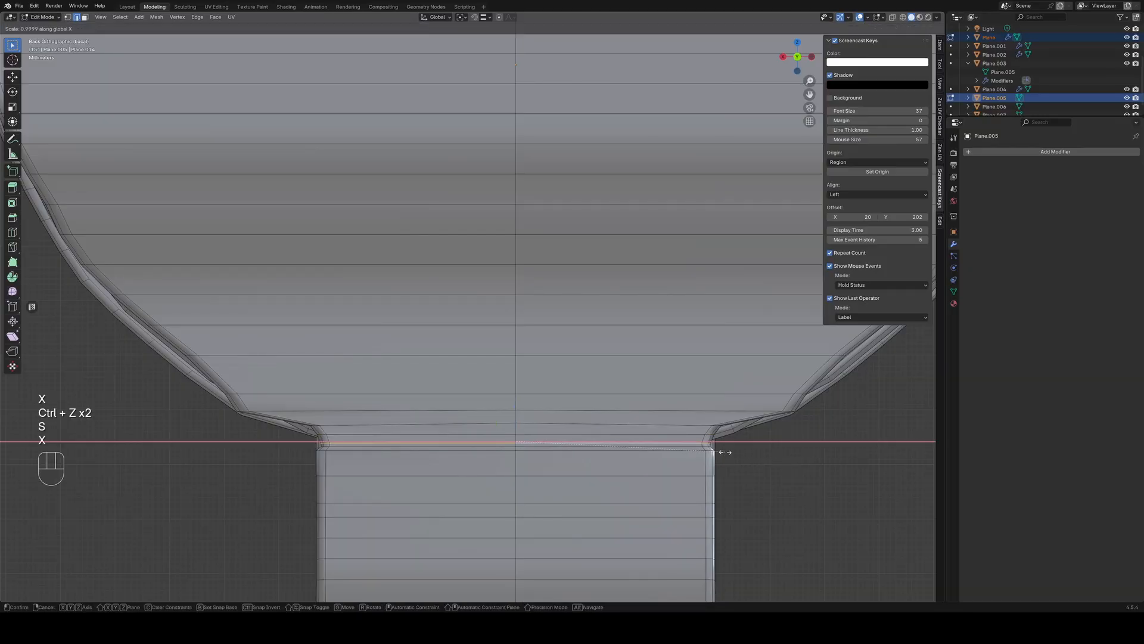
key("x")
left_click(651, 447, "shift")
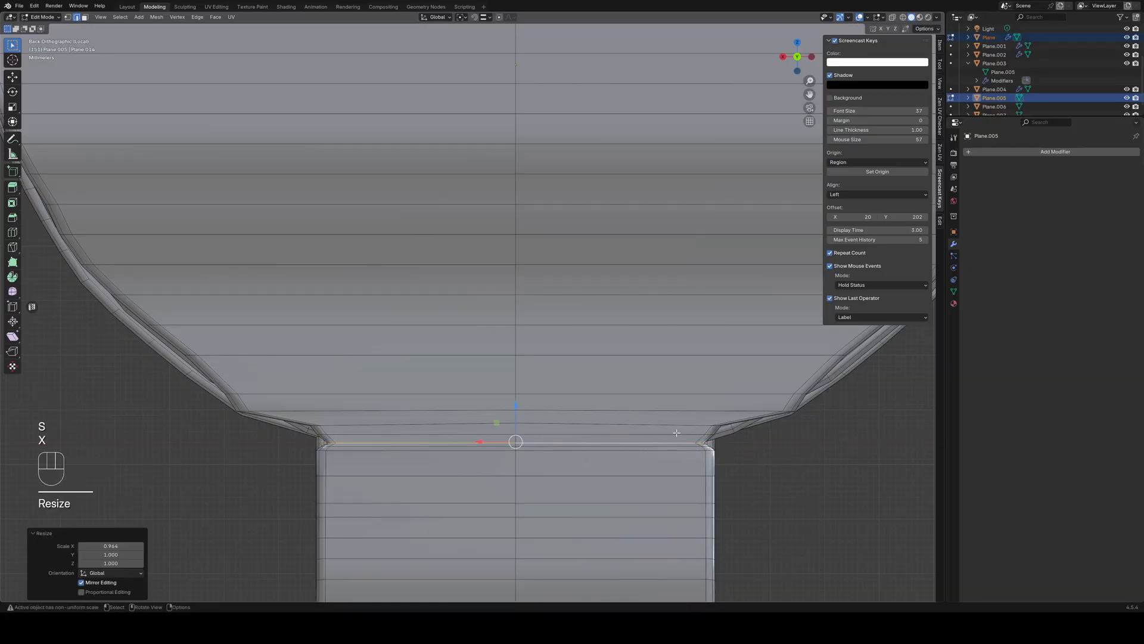
left_click(656, 434, "alt")
key("s")
key("x")
key("shift")
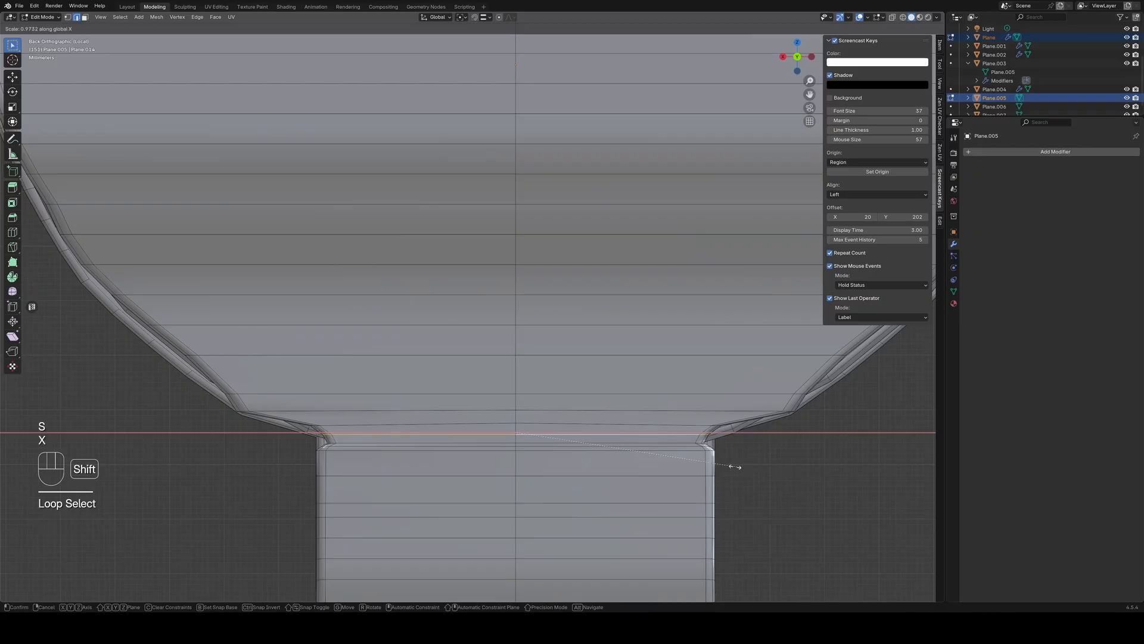
left_click(578, 448)
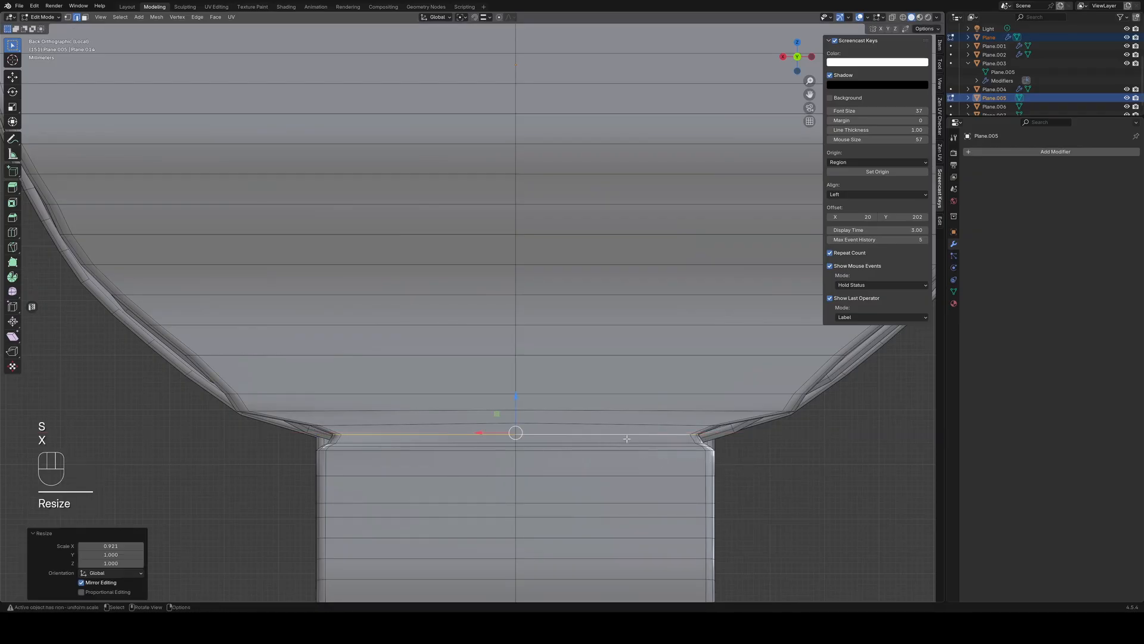
Scale the following two edge loops up the neck along X to about 0.87 and 0.635
left_click(685, 425, "alt")
key("s")
key("x")
key("shift")
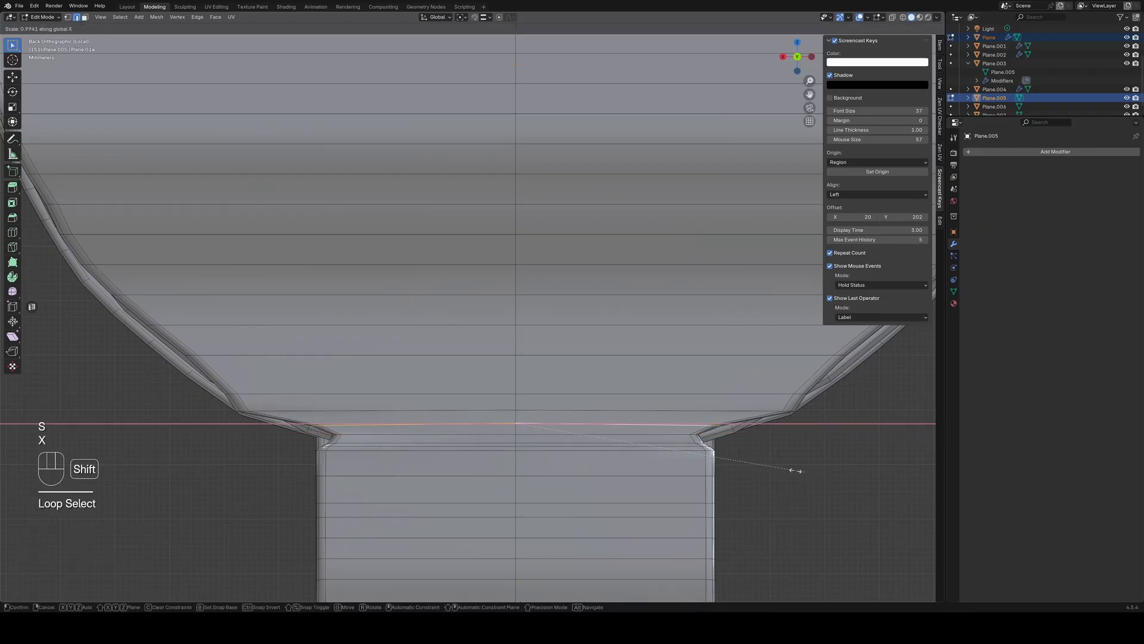
key("shift")
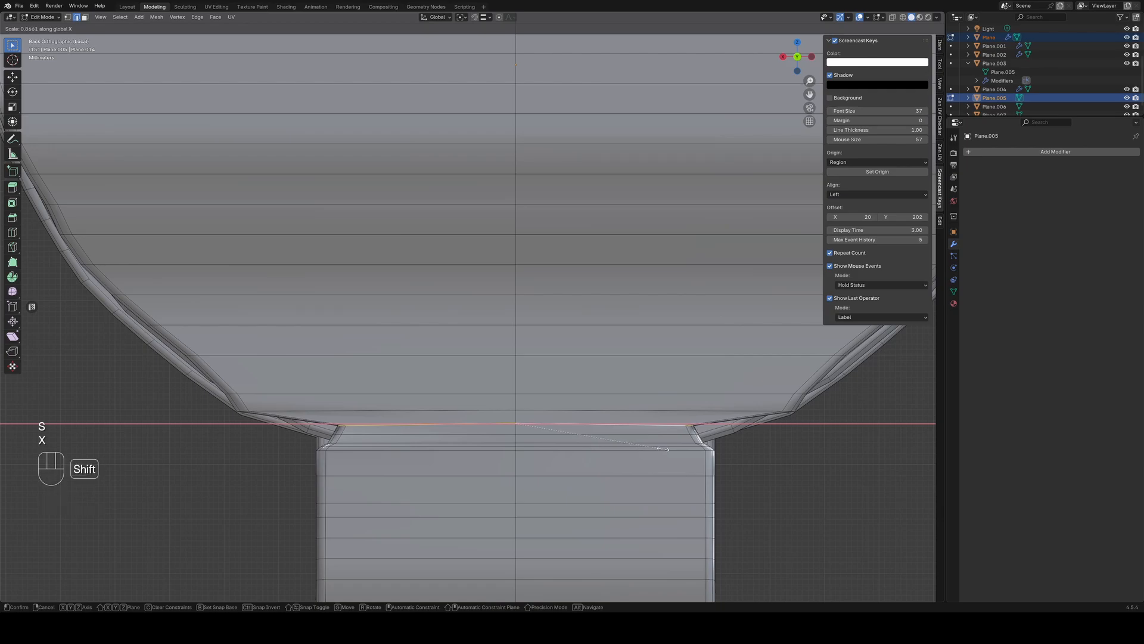
left_click(699, 411, "alt")
key("s")
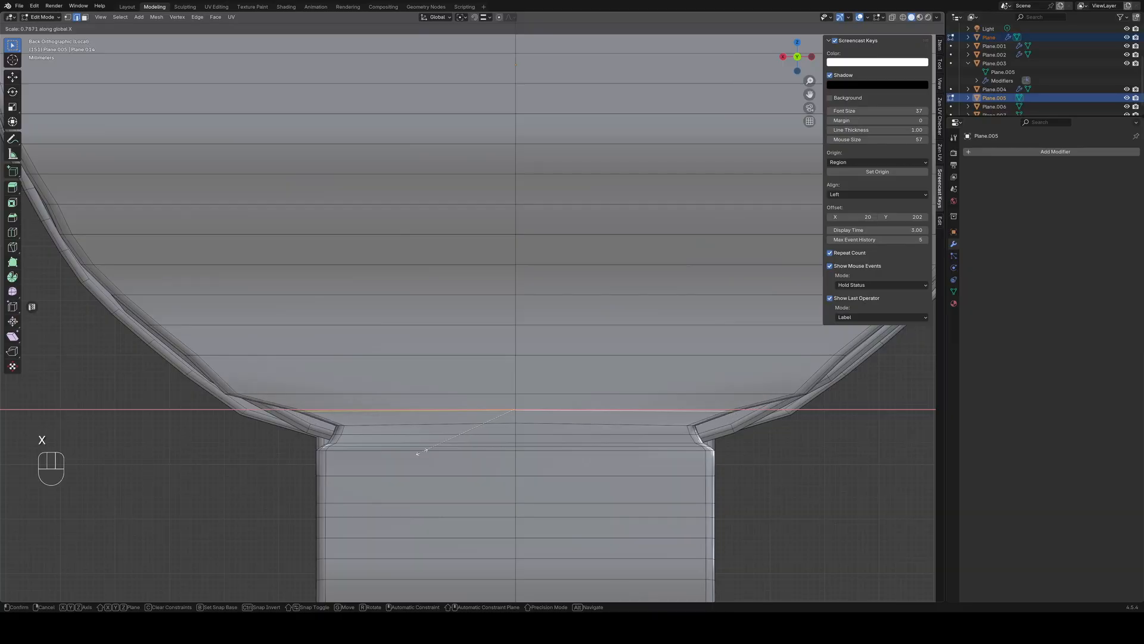
left_click(360, 459)
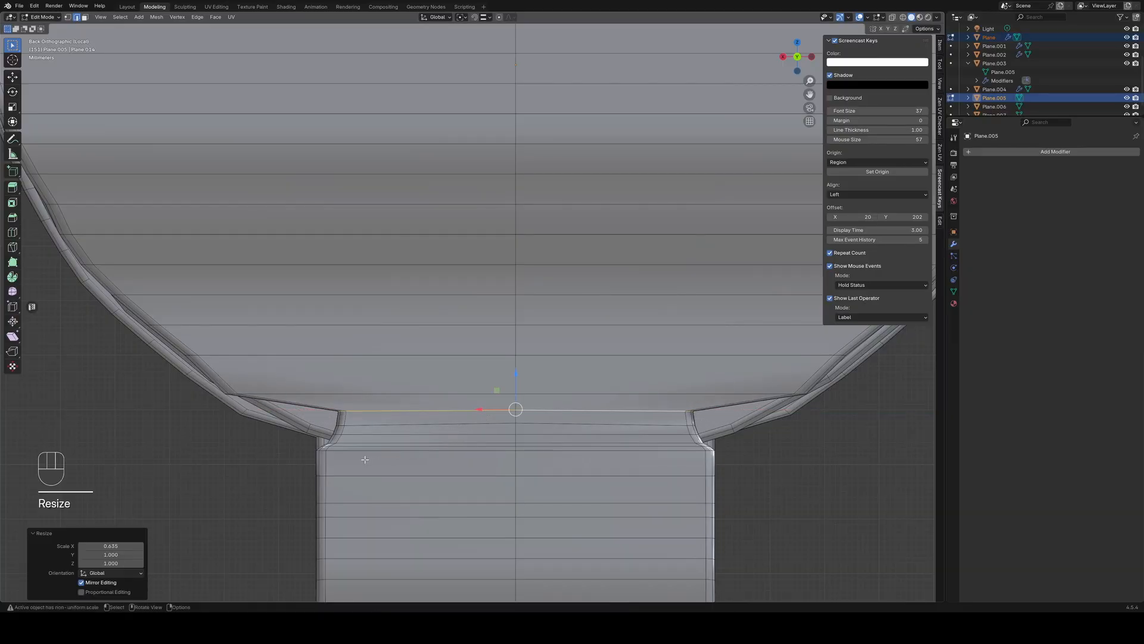
Narrow the next edge loop up along X to the neck's width and adjust the loop below it to match
left_click(685, 393, "alt")
key("s")
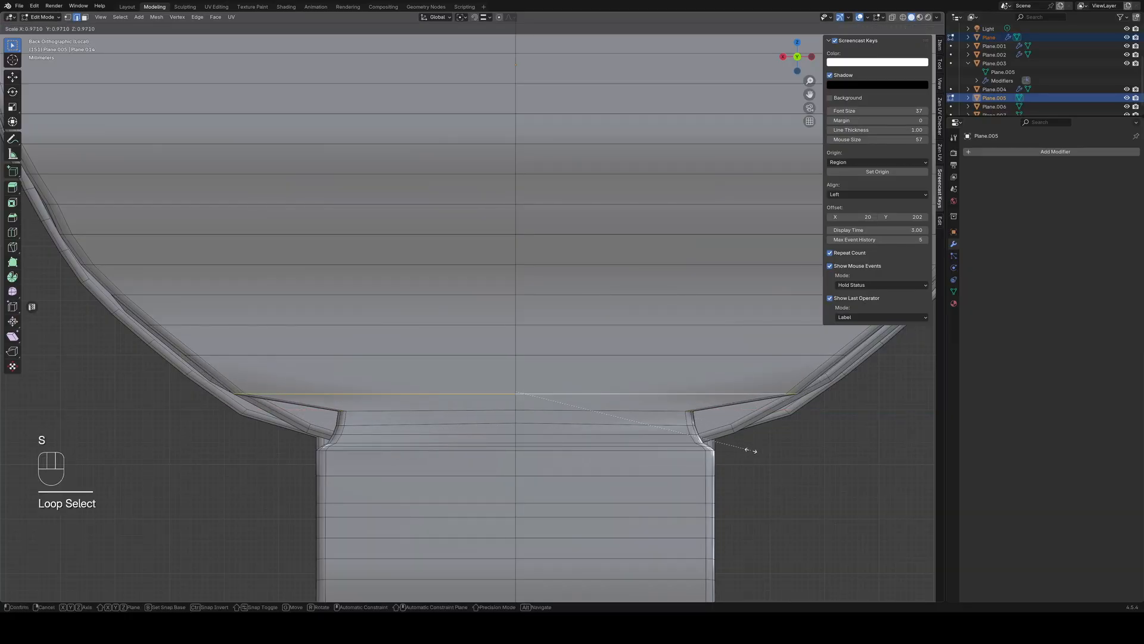
right_click(751, 451)
key("s")
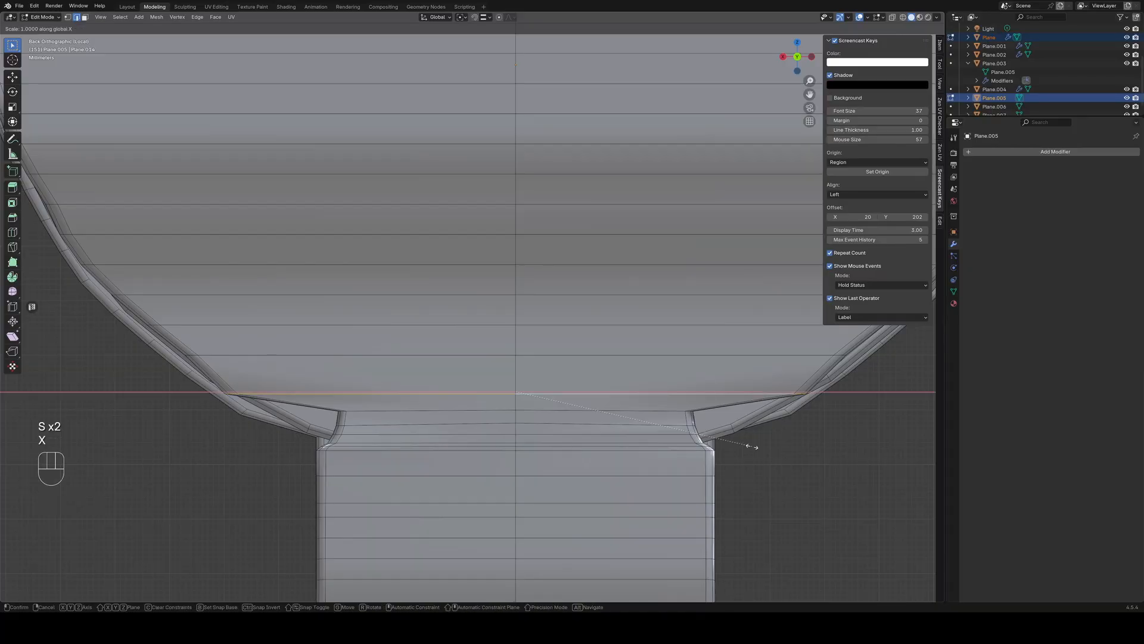
left_click(651, 444)
left_click(685, 411, "alt")
key("s")
key("x")
left_click(789, 459)
Scale the next higher edge loop to about 0.58 along X and even out the loop beneath it
left_click(715, 355, "alt")
key("s")
key("x")
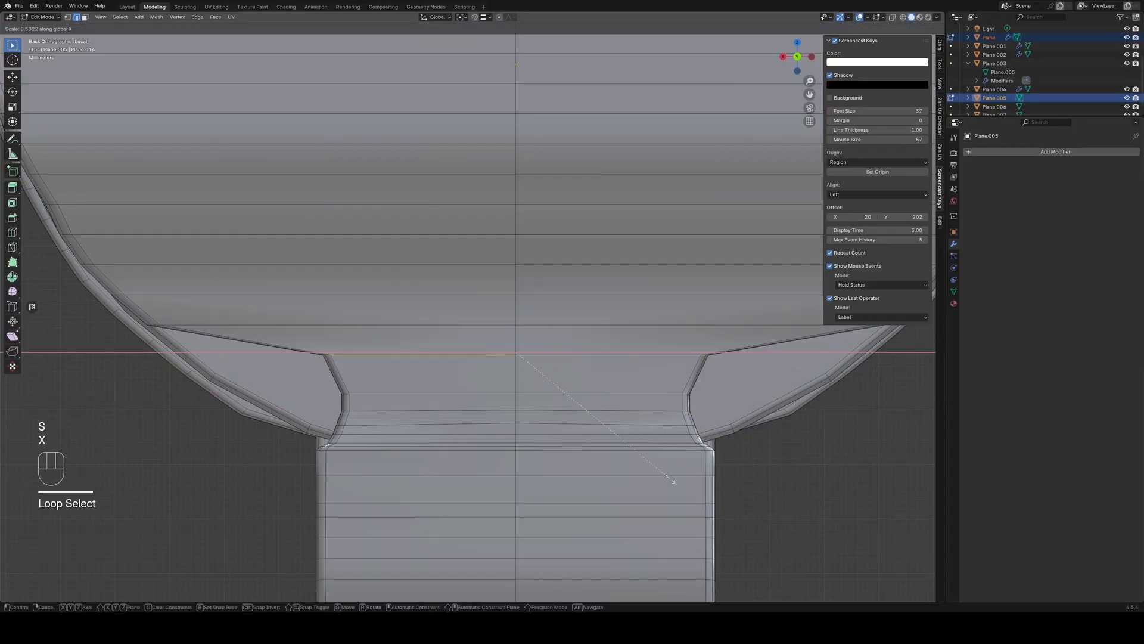
left_click(667, 476)
left_click(679, 394, "alt")
left_click(896, 546)
Scale the next two edge loops above the neck inward along X, extending its narrow section upward
scroll(834, 506, "down", 4)
left_click(602, 316, "alt")
key("s")
key("x")
left_click(586, 375)
left_click(542, 300, "alt")
key("s")
key("x")
right_click(598, 325)
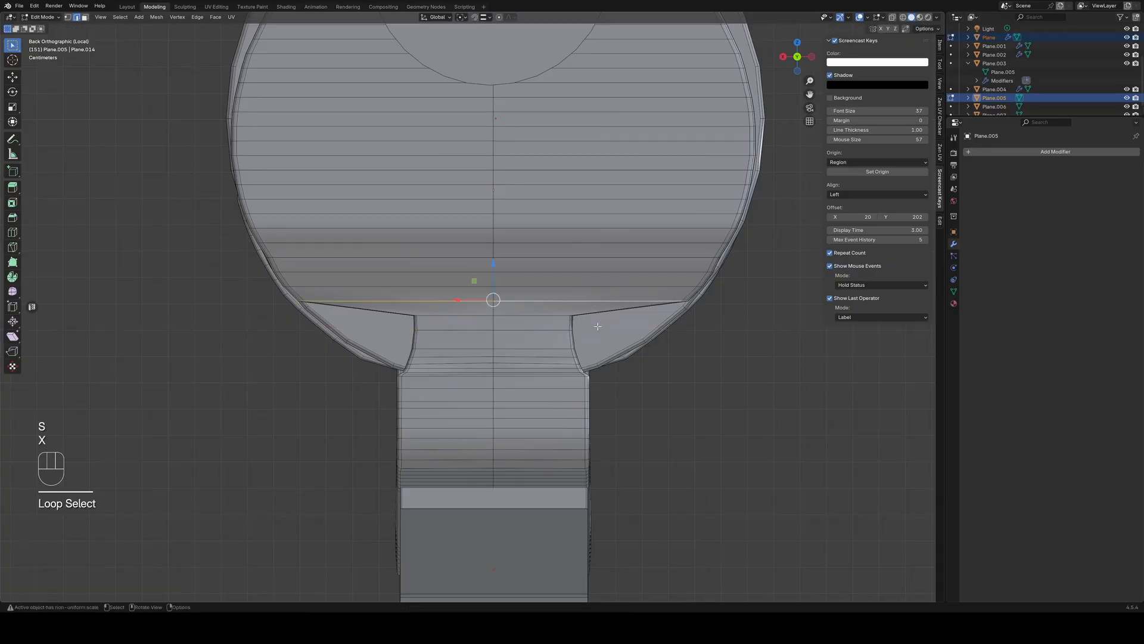
key("s")
key("x")
Rescale the narrowed section's edge loops along X to straighten its sides, slimming its uppermost loop
left_click(558, 327, "alt")
key("s")
key("x")
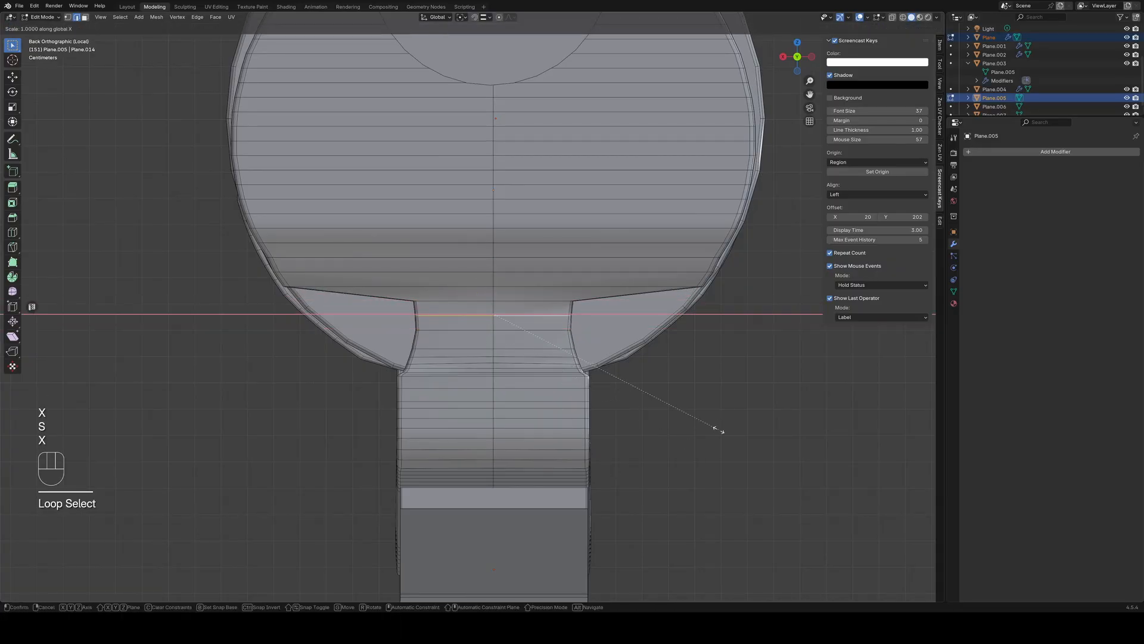
left_click(709, 427)
left_click(565, 367, "alt")
key("s")
key("x")
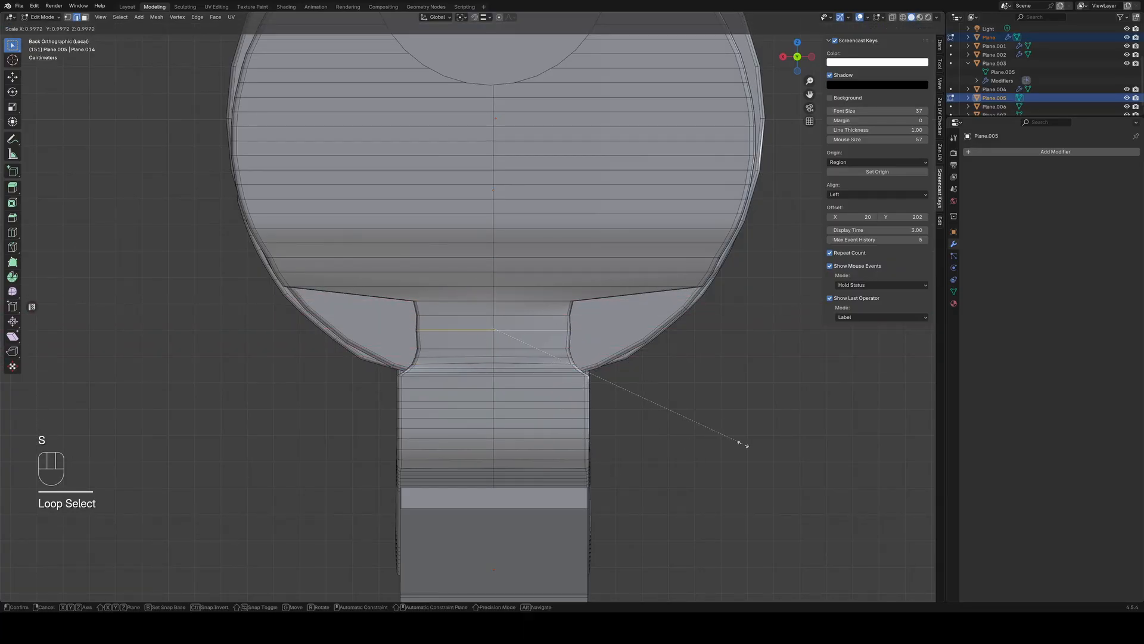
left_click(550, 300, "alt")
key("s")
key("x")
left_click(685, 465)
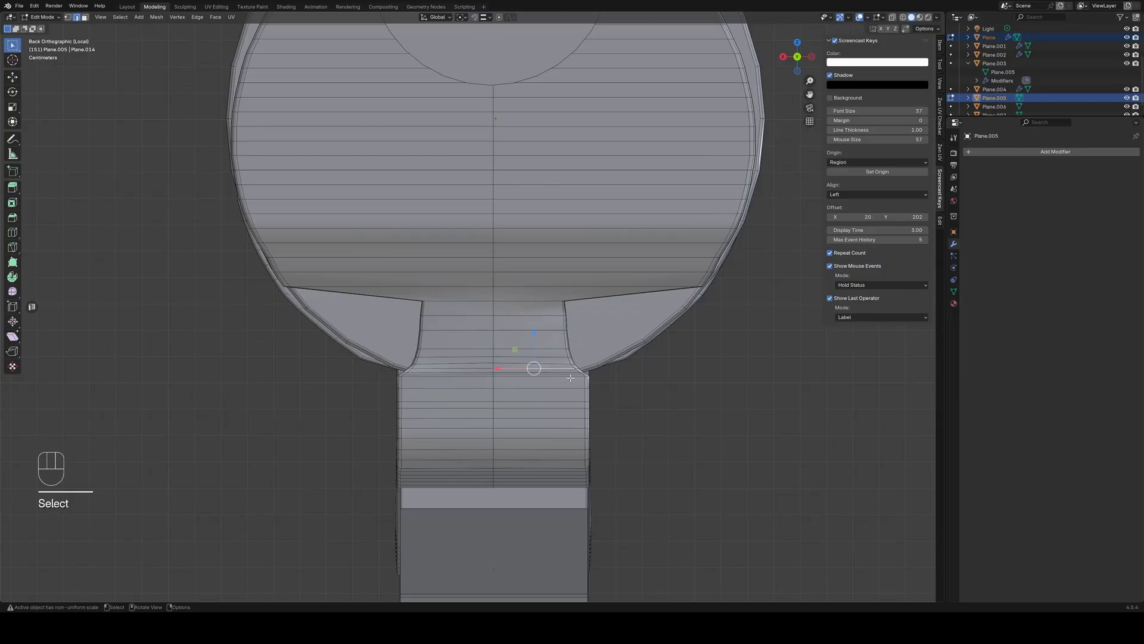
Narrow the edge loops just above the neck corner along X to form a smooth curve into the slim section
left_click(789, 446)
left_click(559, 357, "alt")
key("s")
key("x")
left_click(663, 420)
left_click(562, 372, "alt")
key("s")
key("x")
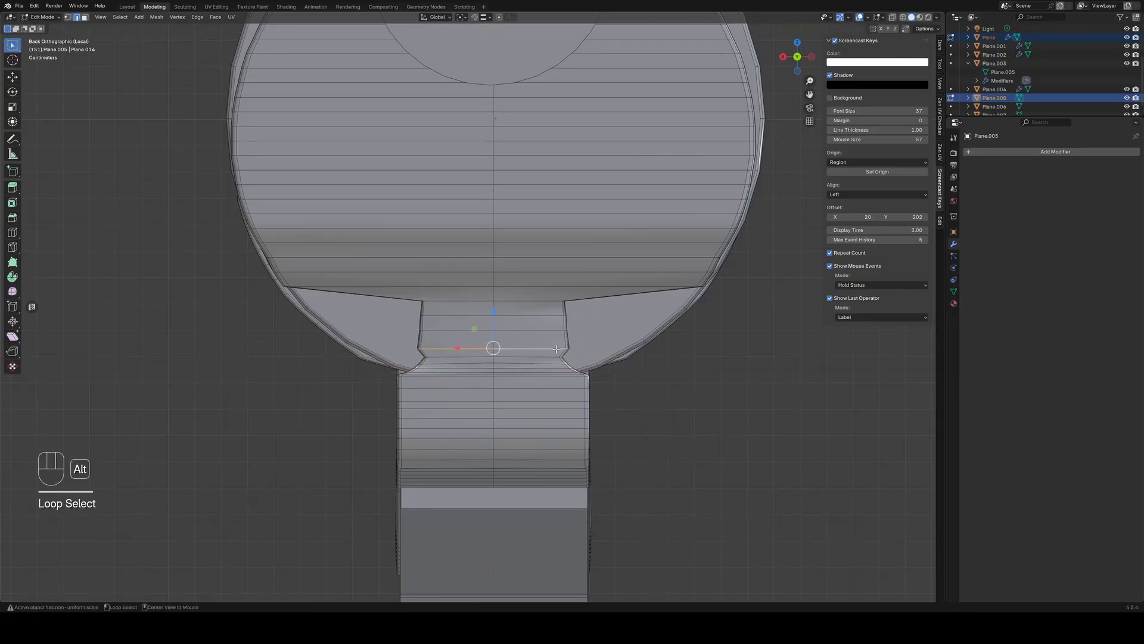
left_click(724, 453)
In the back view, narrow further edge loops along X so the slim neck section continues upward with straight sides
middle_click_drag(724, 453, 578, 400)
scroll(664, 447, "down", 10)
key("ctrl+KP_1")
scroll(577, 399, "up", 8)
scroll(698, 447, "down", 4)
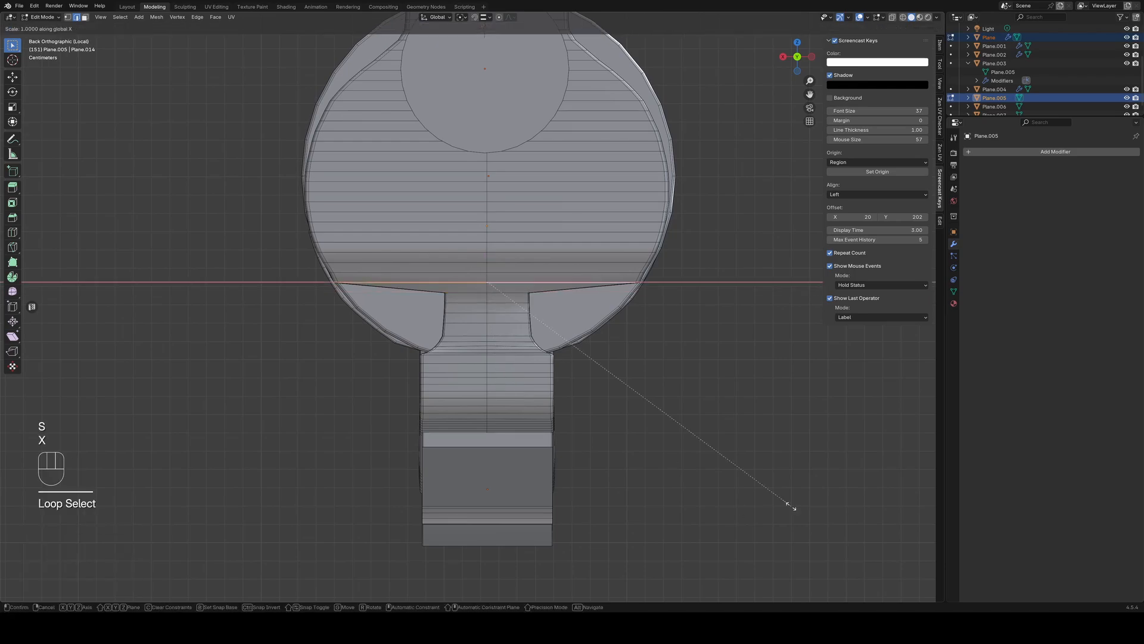
scroll(509, 321, "down", 2)
left_click(511, 306, "alt")
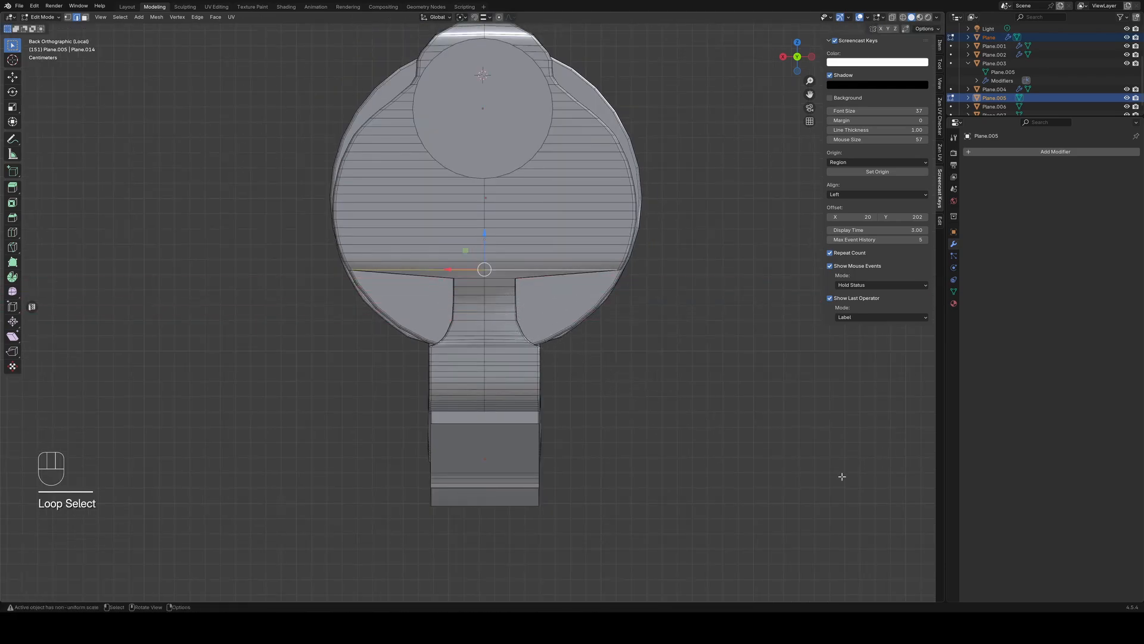
scroll(554, 343, "up", 4)
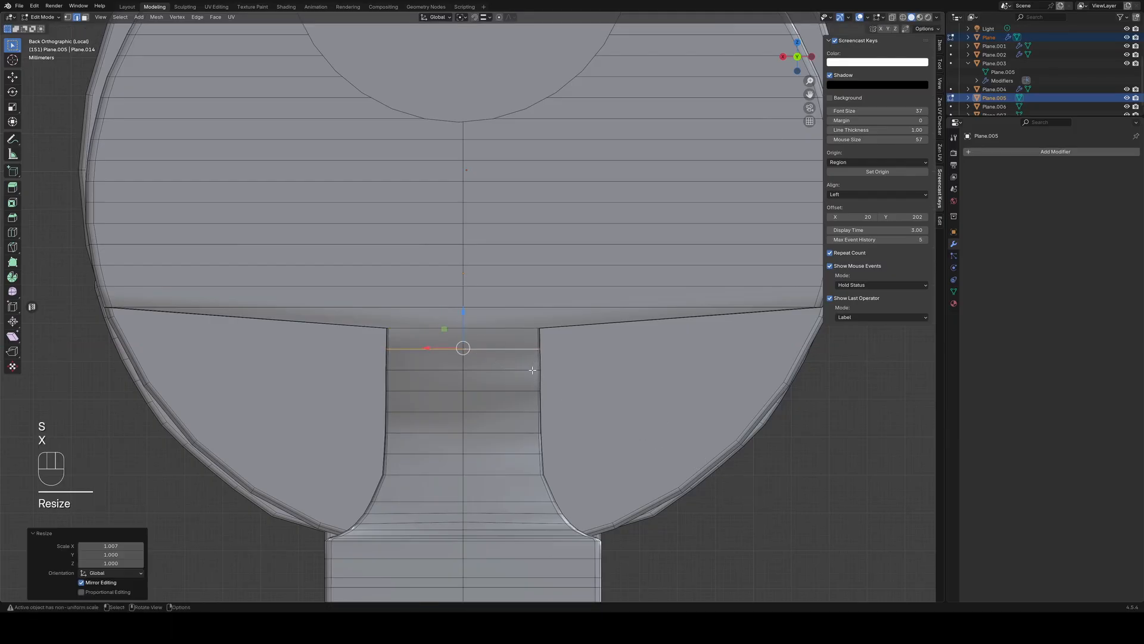
key("x")
left_click(541, 379)
Scale the edge loops beneath the wide upper block along X in progressively wider steps, flaring the neck outward
scroll(542, 379, "down", 2)
left_click(507, 293, "alt")
key("s")
key("x")
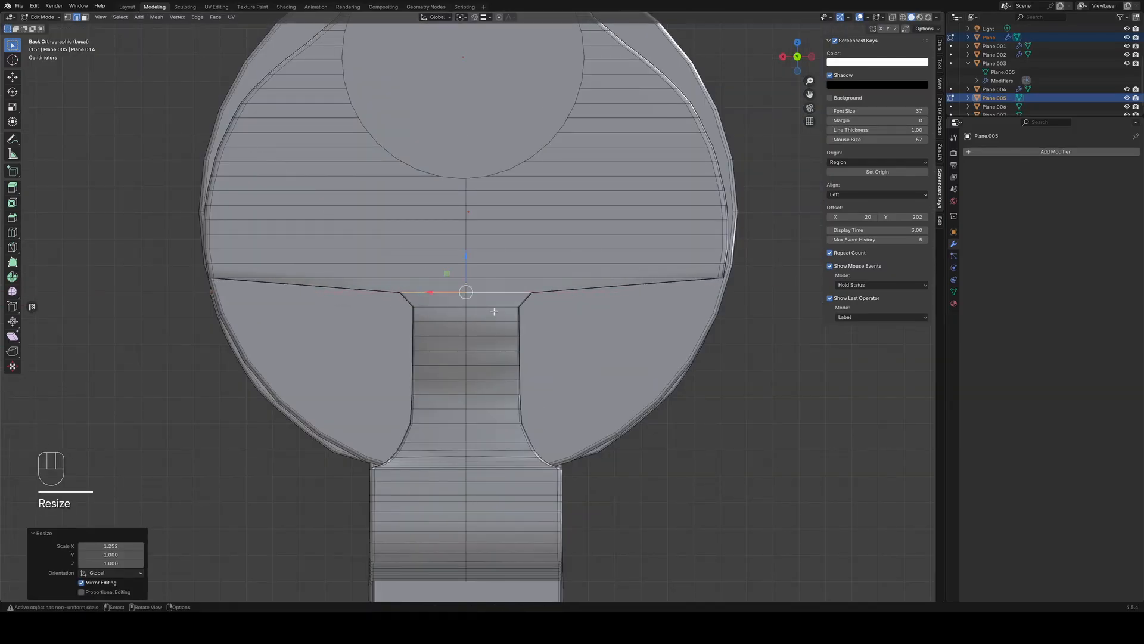
left_click(580, 379)
left_click(518, 260, "alt")
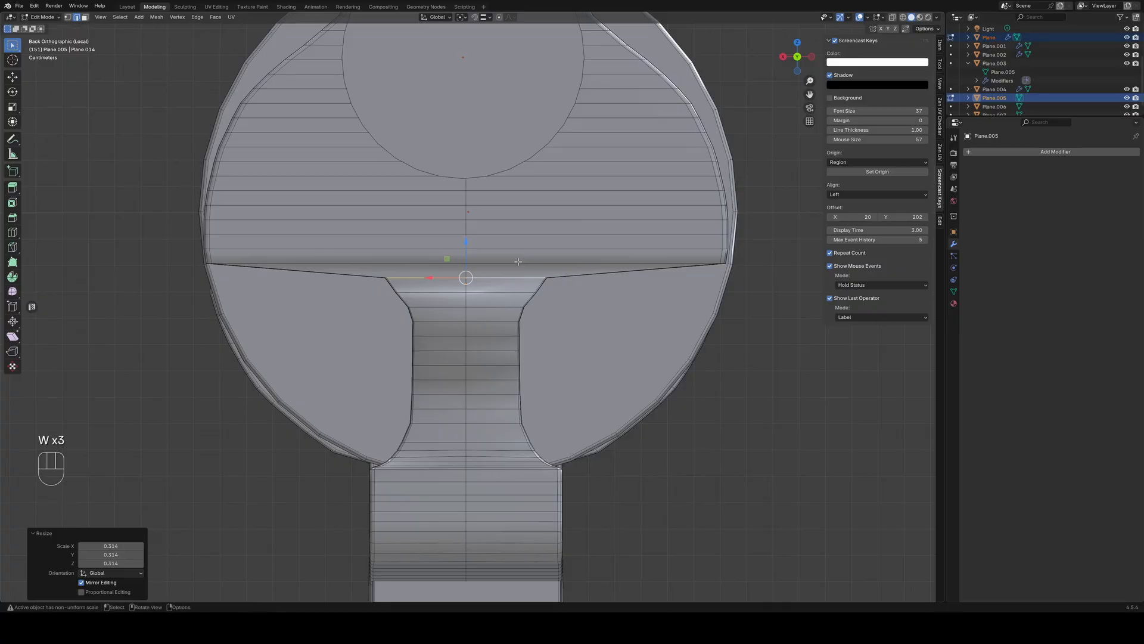
left_click(517, 264, "alt")
key("s")
key("x")
left_click(530, 330)
Fine-tune the edge loops of the upper flare along X to smooth its curve into the upper block
left_click(531, 293, "alt")
key("s")
key("x")
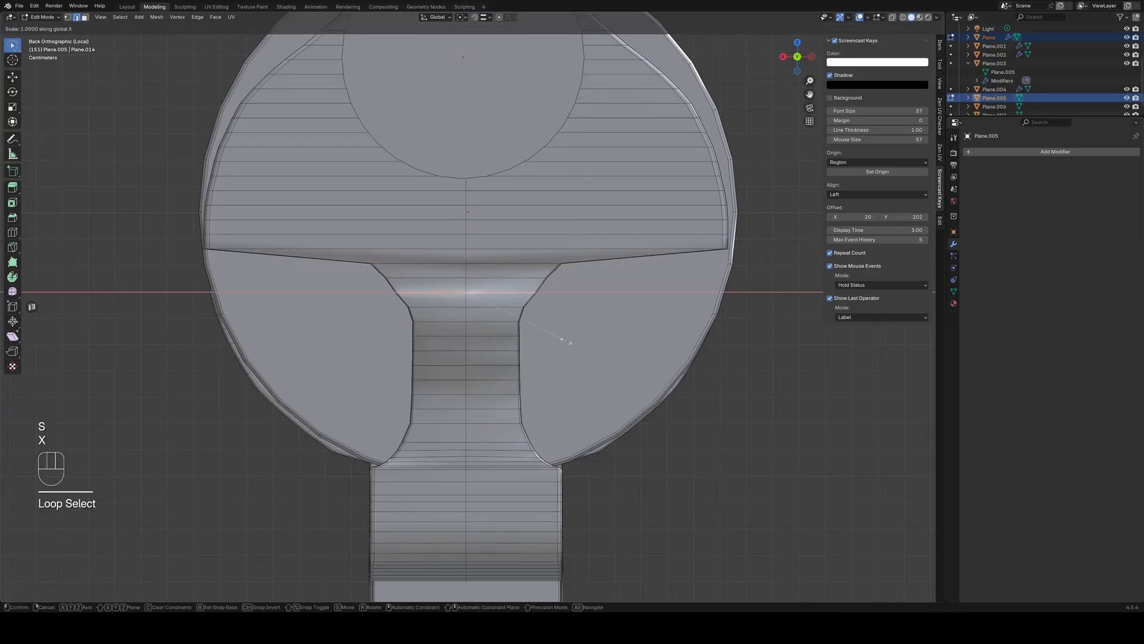
key("s")
key("x")
left_click(557, 319)
middle_click_drag(556, 319, 614, 337)
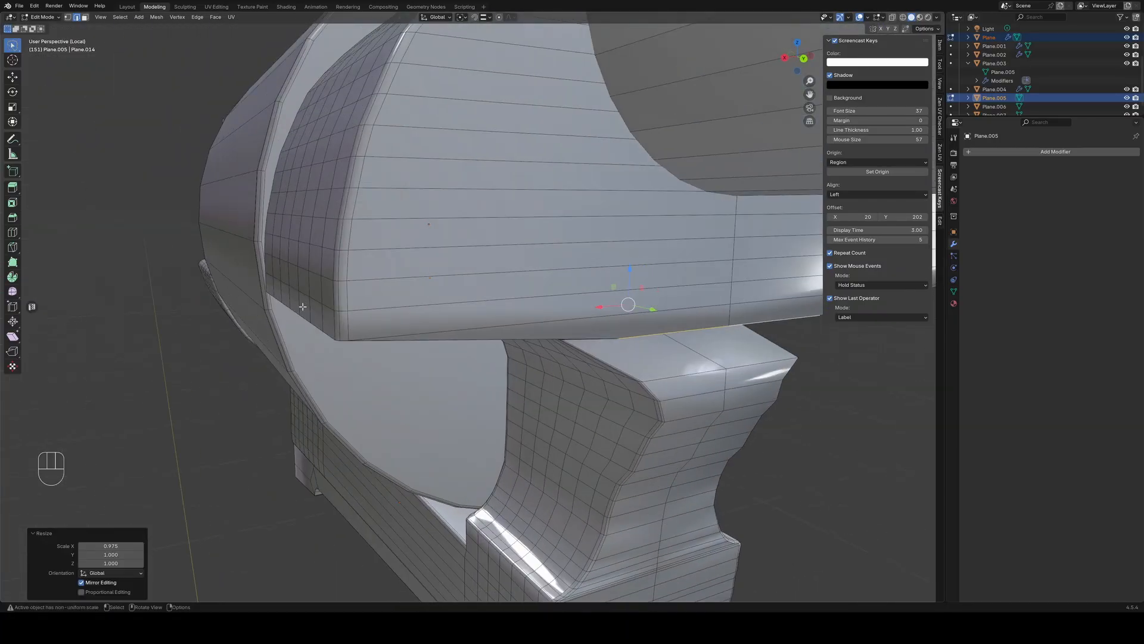
left_click(302, 309, "alt")
mouse_move(346, 379)
middle_mouse_down()
mouse_move(391, 363)
mouse_move(379, 357)
middle_mouse_up()
left_click_drag(377, 239, 446, 300)
key("ctrl+z")
key("ctrl+z")
key("ctrl+z")
key("ctrl+z")
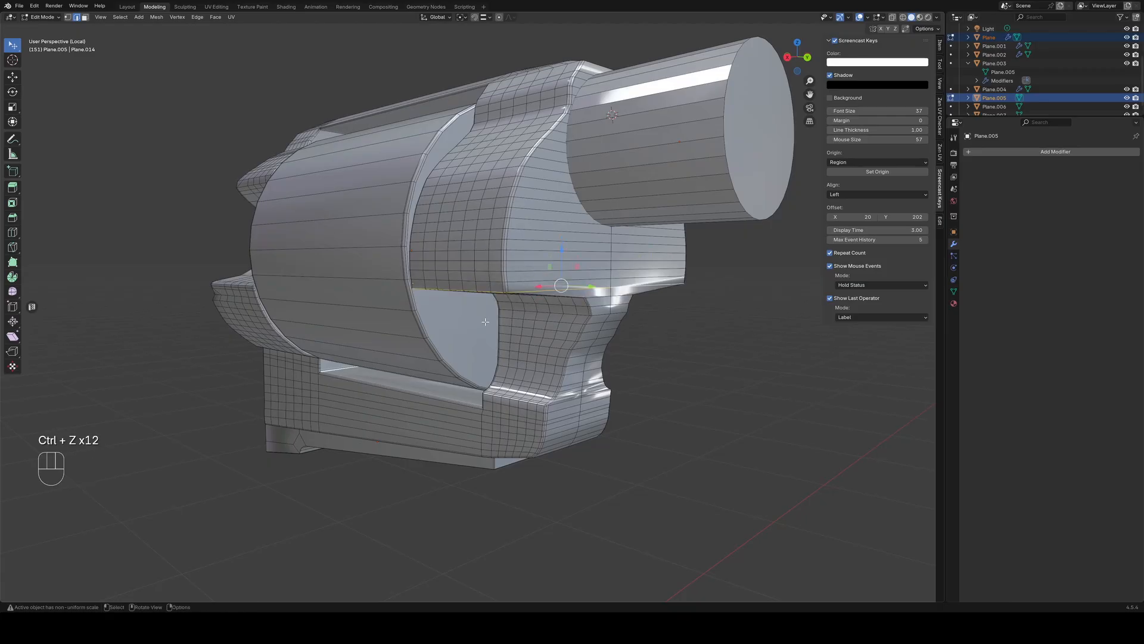
middle_click_drag(485, 322, 417, 310)
key("s")
key("x")
left_click(521, 485)
middle_click_drag(310, 262, 537, 277)
left_click(603, 274)
key("ctrl+z")
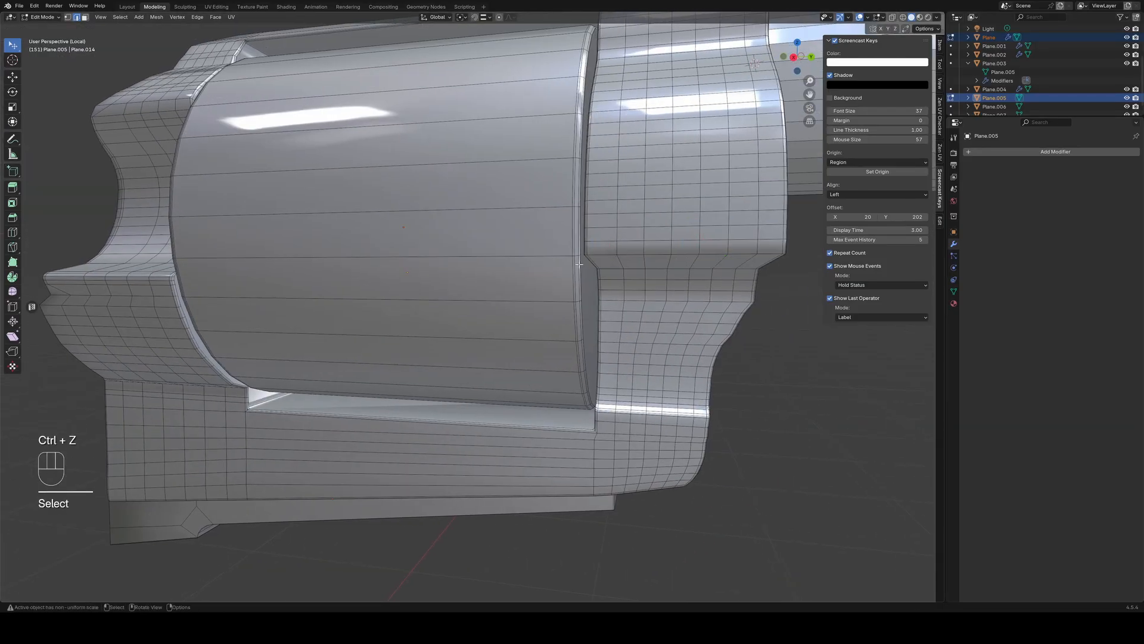
key("ctrl+z")
Nudge the upper block's lower side edge inward along X and select the edge loop along that corner
key("s")
scroll(653, 281, "up", 3)
left_click(724, 205, "alt")
middle_click_drag(654, 280, 453, 283)
scroll(453, 283, "down", 4)
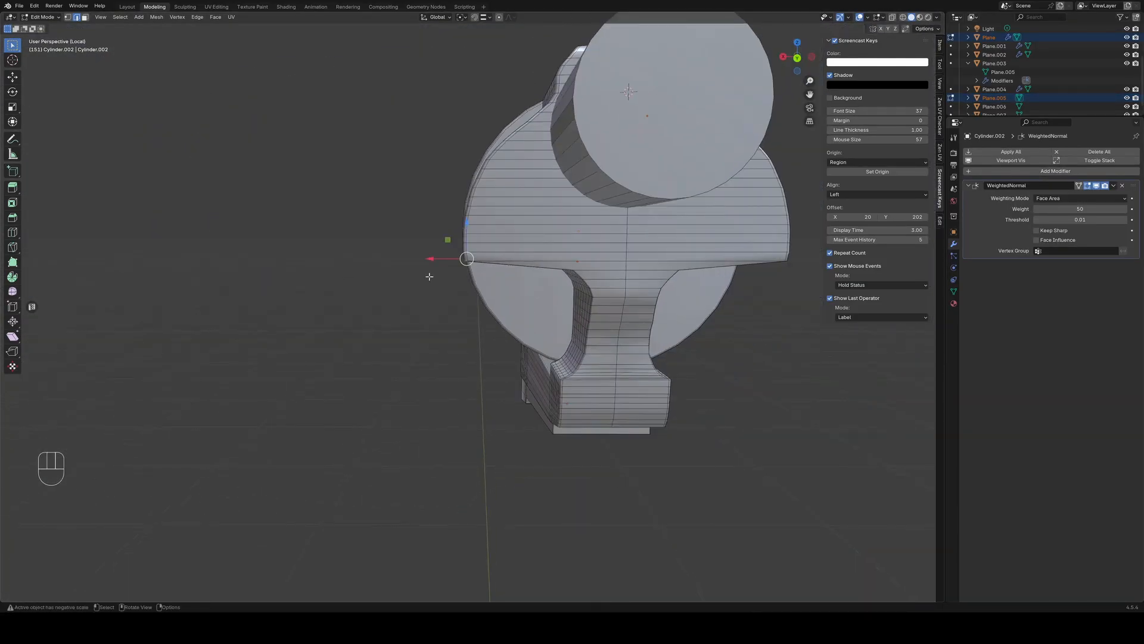
scroll(453, 268, "up", 2)
left_click_drag(429, 233, 450, 233)
left_click(631, 226, "alt")
middle_click_drag(450, 233, 544, 225)
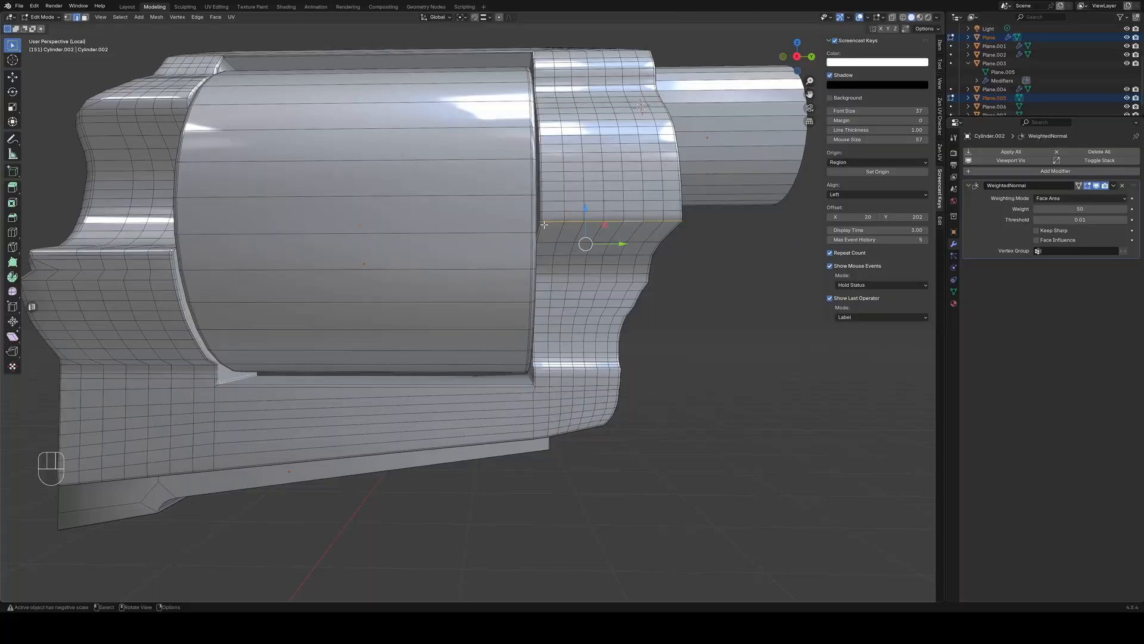
Select the edge run at the upper block's lower side corner and move it inward along X by about 0.035 m
left_click(681, 220, "ctrl")
middle_click_drag(680, 220, 431, 235)
scroll(563, 222, "up", 4)
left_click(410, 227, "shift")
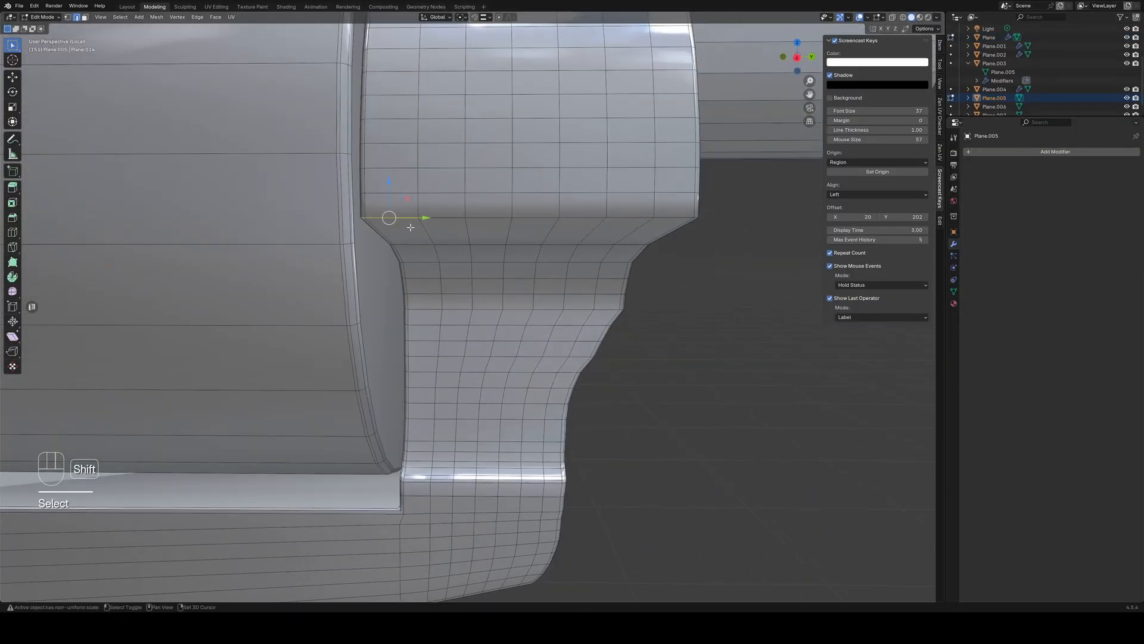
left_click_drag(410, 227, 709, 208, "shift")
middle_click_drag(709, 209, 468, 229)
left_click_drag(468, 229, 492, 233)
middle_click_drag(644, 265, 598, 251)
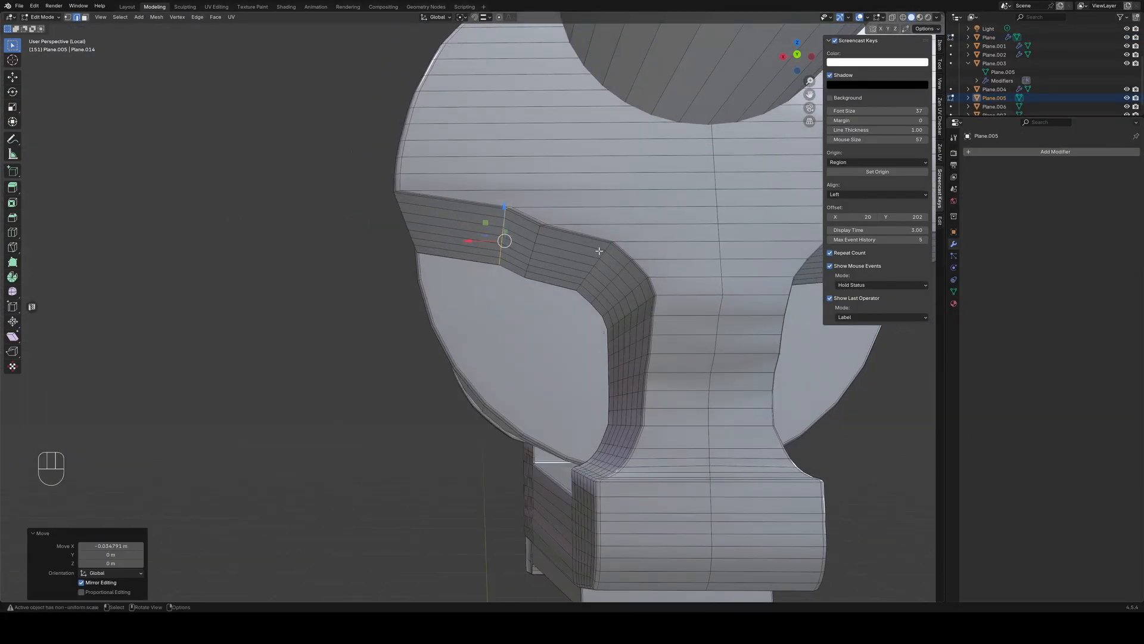
In the back view, shift the side vertex rows along X so the sharp corner above the neck becomes a rounded curve
key("ctrl+KP_1")
key("1")
left_click(645, 281)
scroll(427, 288, "down", 3)
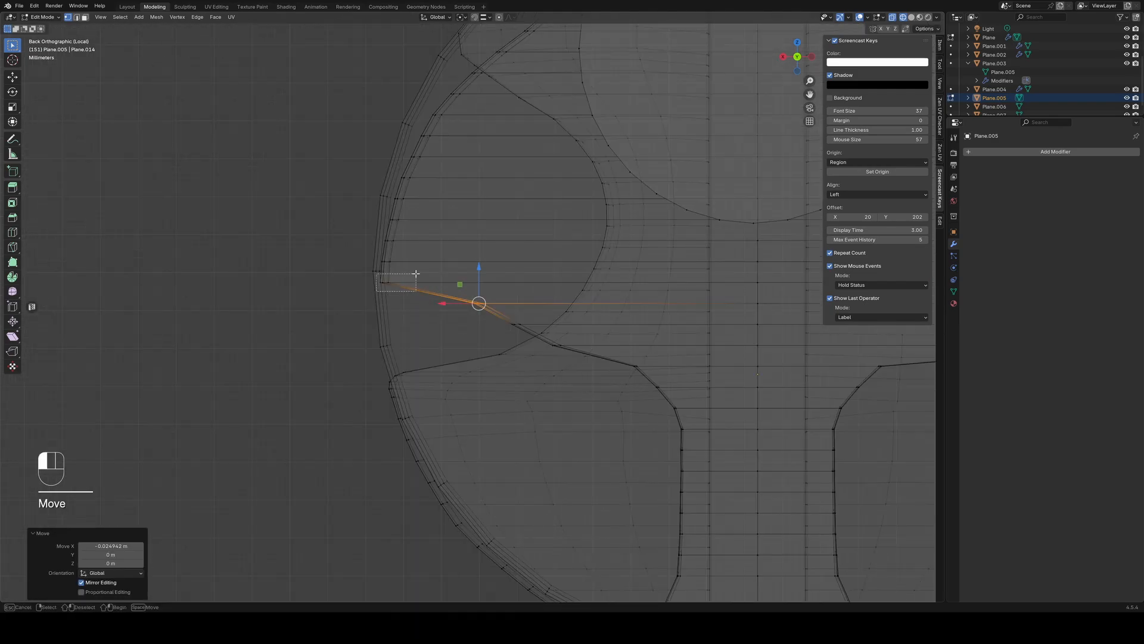
key("ctrl+z")
left_click_drag(384, 207, 398, 221)
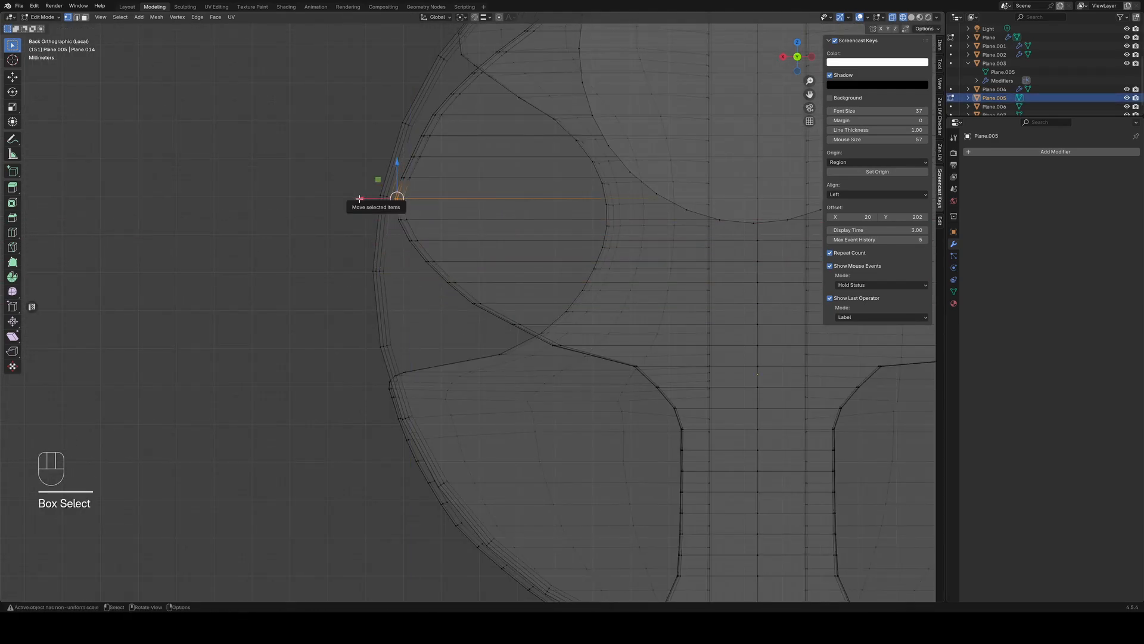
middle_click_drag(360, 198, 371, 287, "shift")
left_click(399, 275)
Undo the last row move, reselect the complete vertex row on the upper side, and move it outward along X
left_click_drag(391, 245, 398, 224)
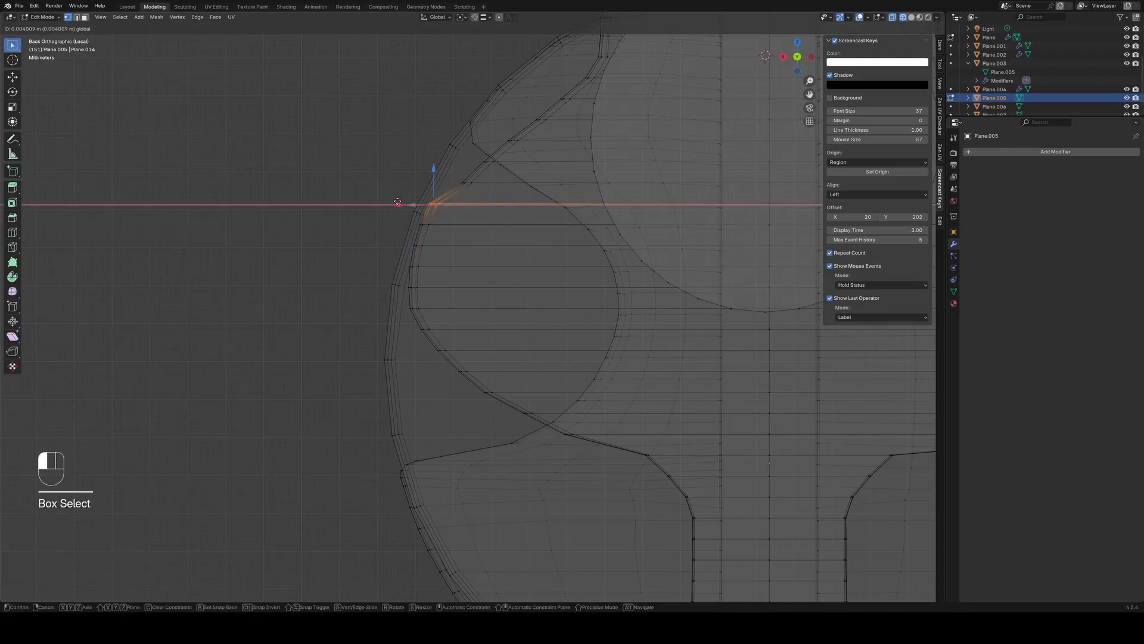
key("ctrl+z")
scroll(509, 172, "up", 5)
middle_click_drag(564, 107, 513, 250, "shift")
left_click_drag(331, 205, 453, 265)
scroll(442, 232, "down", 8)
left_click_drag(353, 294, 347, 293)
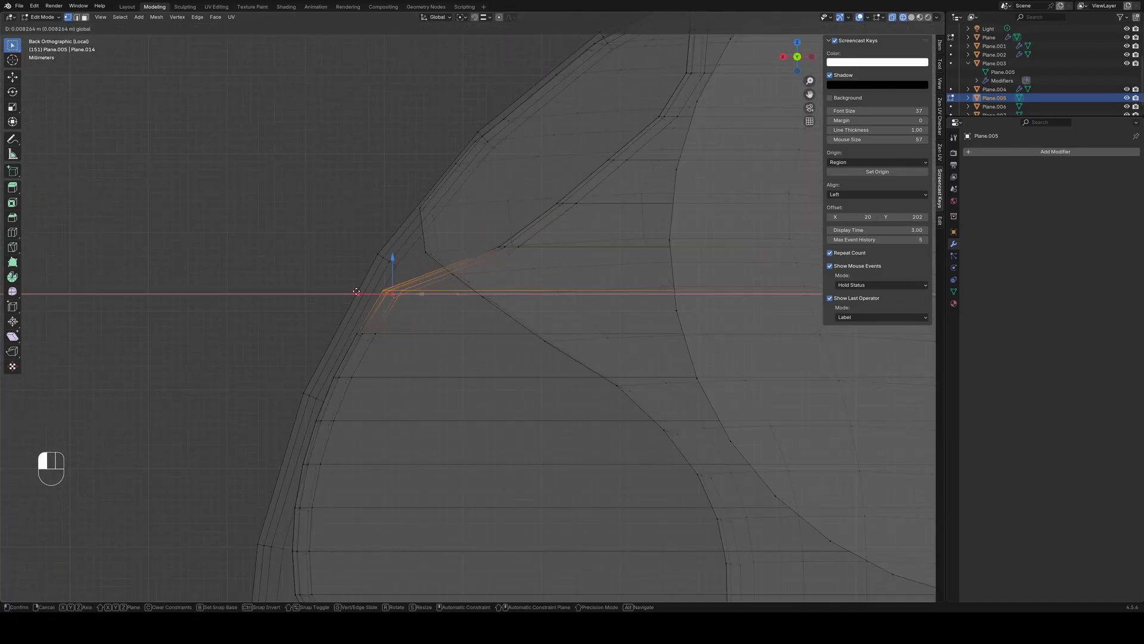
Move the next two higher side vertex rows outward along X toward the cylinder's outline, the last by about 0.015 m
scroll(477, 250, "up", 6)
left_click_drag(456, 200, 551, 253)
scroll(557, 225, "down", 3)
left_click_drag(454, 263, 306, 263)
left_click_drag(648, 93, 711, 132)
middle_click_drag(685, 131, 489, 259, "shift")
scroll(468, 259, "down", 3)
left_click_drag(436, 273, 338, 261)
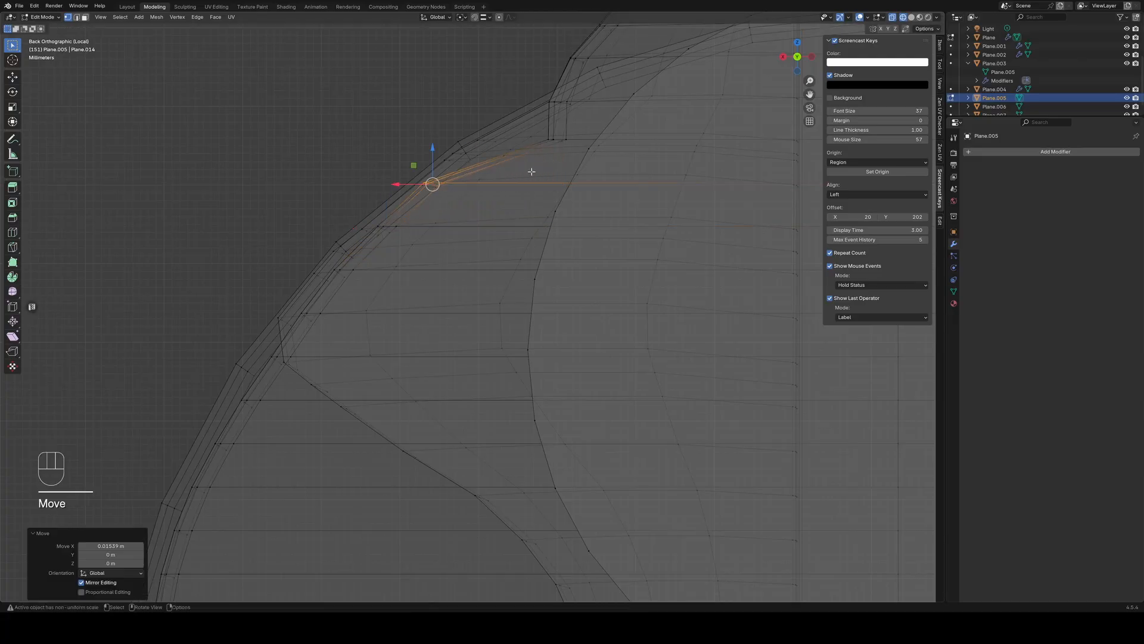
Move the uppermost side vertex row below the top rib outward along X by about 0.008 m
left_click_drag(454, 138, 451, 138)
scroll(454, 179, "down", 8)
middle_click_drag(453, 250, 596, 280)
left_click(911, 18)
key("ctrl+KP_1")
key("ctrl+KP_1")
left_click(902, 17)
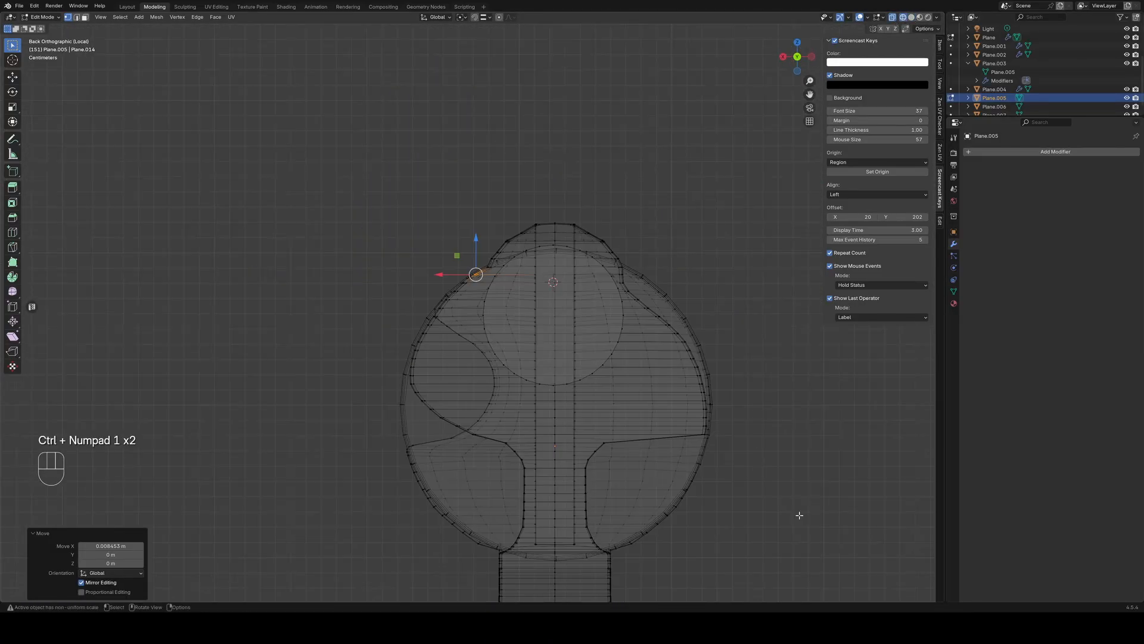
scroll(703, 381, "up", 5)
left_click_drag(587, 316, 545, 287)
left_click(587, 301)
scroll(587, 301, "up", 3)
key("ctrl+z")
scroll(495, 289, "down", 3)
middle_click_drag(495, 289, 685, 388)
On the frame's opposite side, move vertex rows above the neck flare inward along X, the last by about 0.045 m
left_click(614, 351, "shift")
key("ctrl+KP_1")
left_click_drag(291, 291, 291, 292)
scroll(563, 271, "up", 5)
left_click_drag(542, 301, 593, 275)
scroll(478, 301, "down", 5)
mouse_move(469, 298)
left_mouse_down()
mouse_move(278, 283)
mouse_move(268, 268)
left_mouse_up()
key("shift+z")
mouse_move(476, 388)
middle_mouse_down()
mouse_move(417, 370)
mouse_move(483, 340)
middle_mouse_up()
scroll(417, 370, "down", 3)
key("ctrl+KP_1")
key("shift+z")
scroll(416, 309, "up", 3)
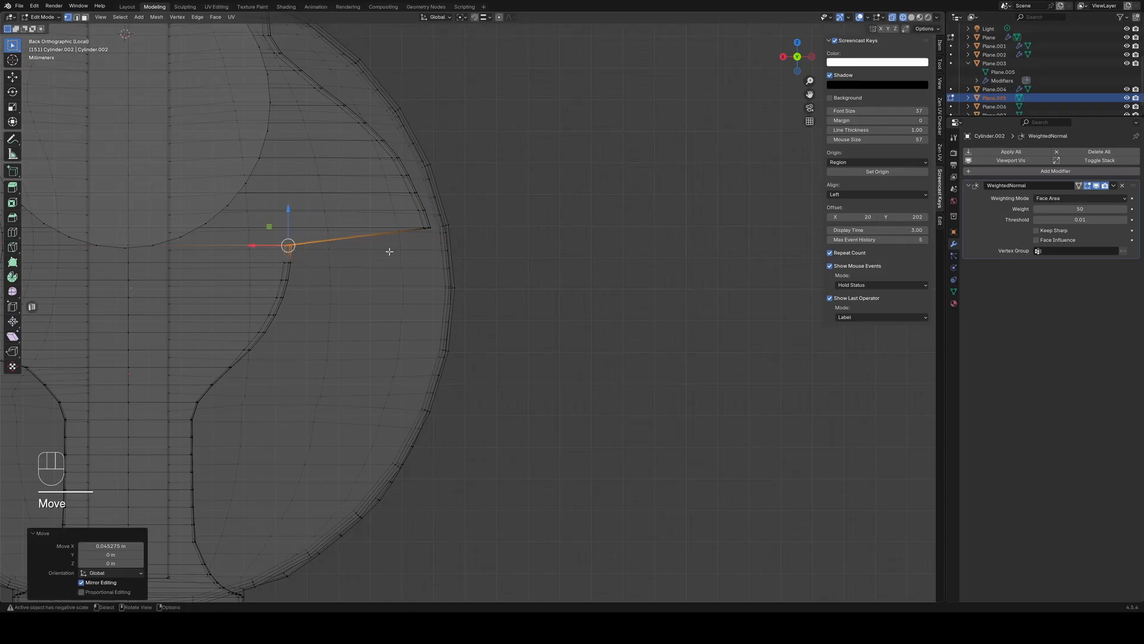
Pull the next higher vertex rows on that side inward along X, the last by about 0.039 m, straightening the profile
left_click_drag(250, 218, 251, 218)
middle_click_drag(256, 226, 306, 235, "shift")
left_click_drag(322, 245, 355, 263)
left_click_drag(310, 255, 310, 257, "shift")
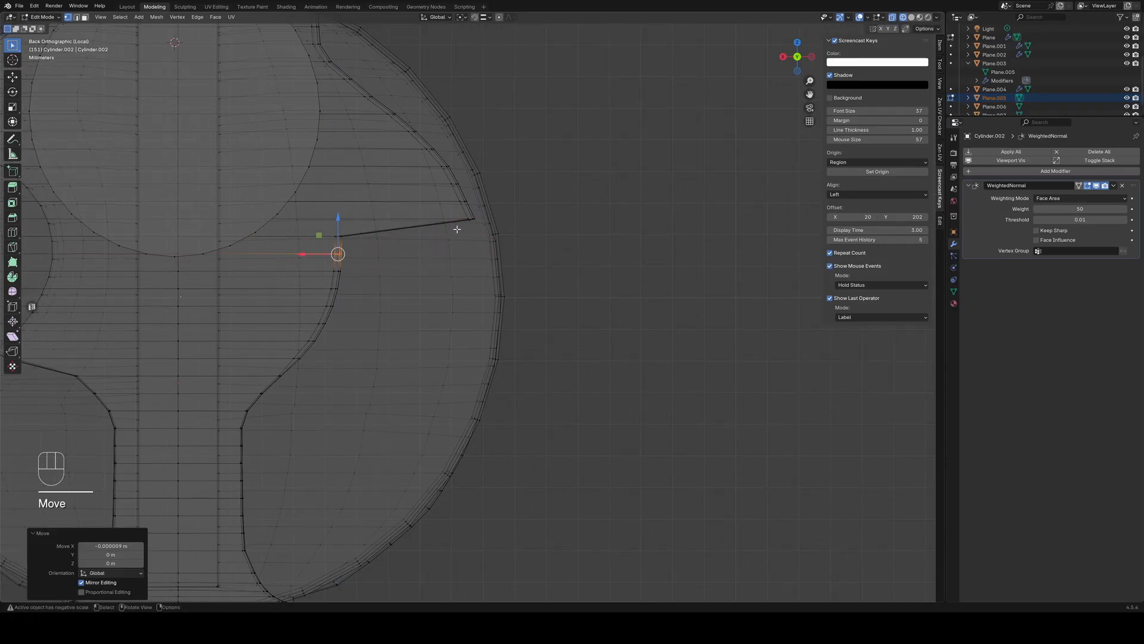
left_click_drag(220, 201, 221, 202)
middle_click_drag(466, 203, 438, 309, "shift")
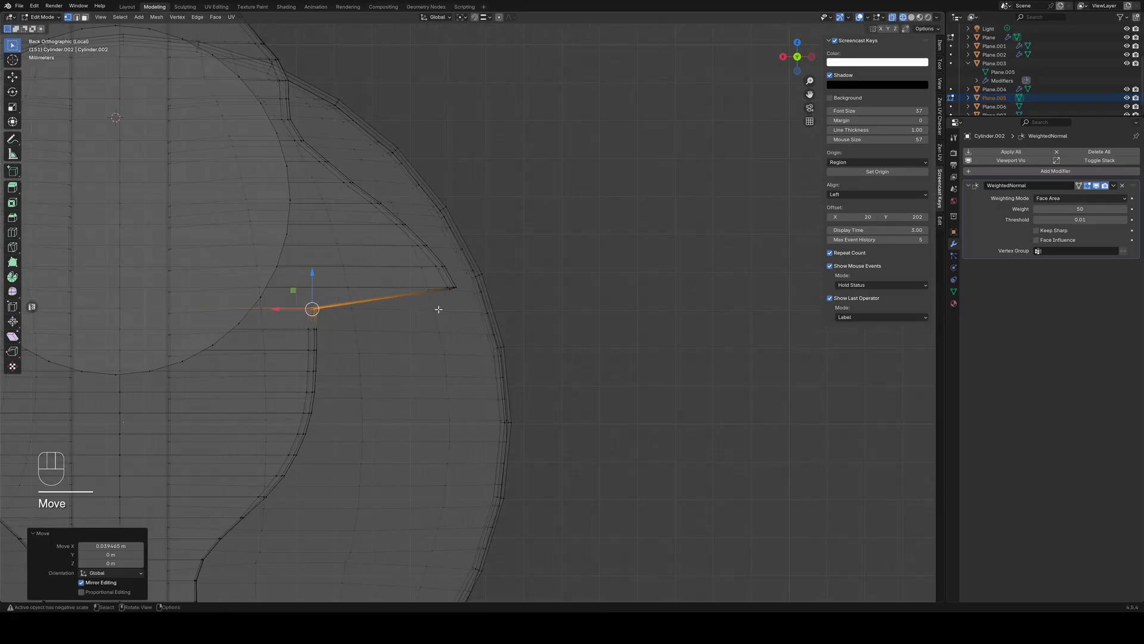
scroll(405, 267, "down", 4)
Try moving the next higher side vertex row inward along X with different box selections
left_click_drag(421, 288, 285, 286, "shift")
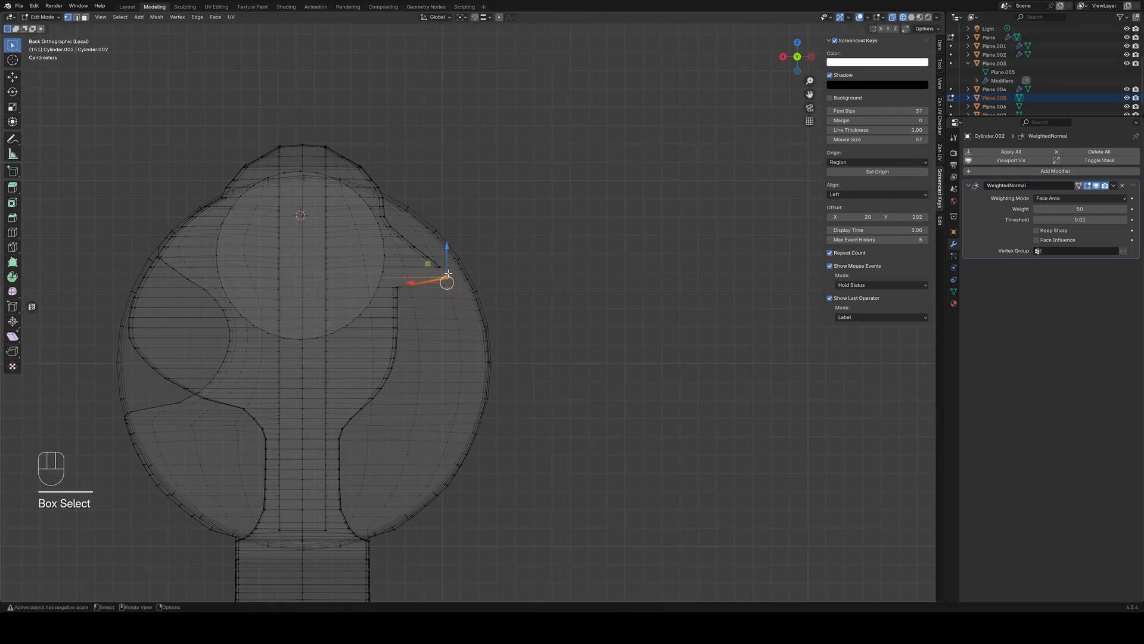
key("ctrl+z")
scroll(447, 274, "up", 5)
left_click_drag(701, 229, 702, 229, "shift")
key("ctrl+z")
scroll(423, 269, "up", 5)
middle_click_drag(423, 269, 493, 404, "shift")
left_click_drag(443, 295, 495, 343)
scroll(427, 264, "down", 4)
left_click_drag(405, 290, 296, 286)
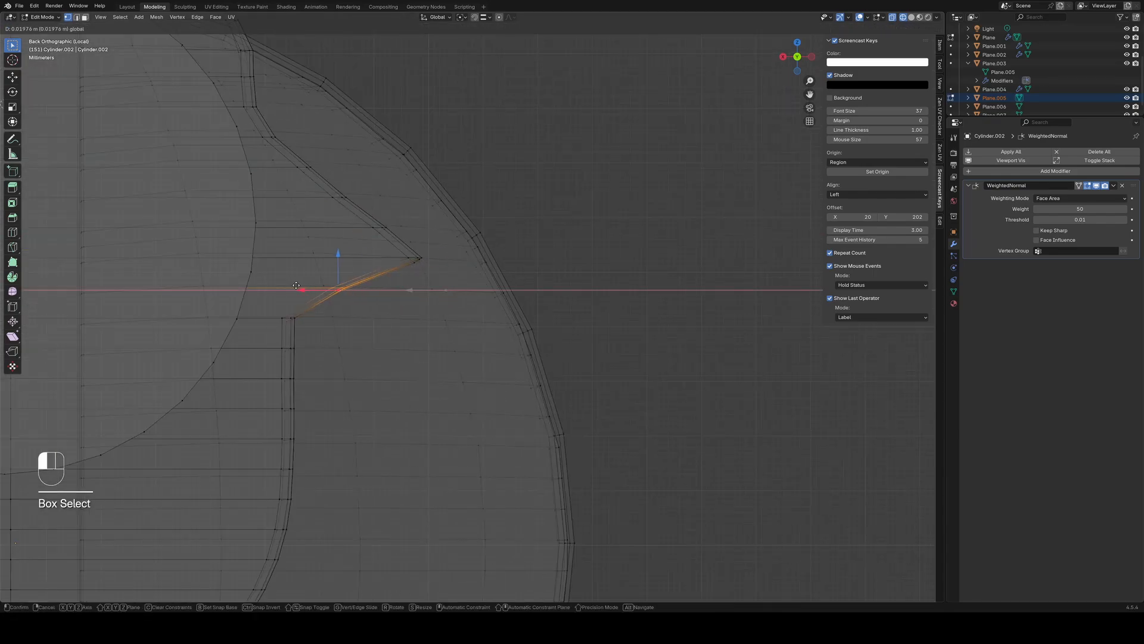
key("ctrl+z")
Select the full depth of the next higher side vertex row and move it inward along X to continue the straight wall
scroll(406, 262, "up", 7)
middle_click_drag(406, 256, 452, 358, "shift")
scroll(386, 409, "down", 8)
mouse_move(385, 408)
middle_mouse_down()
mouse_move(477, 357)
mouse_move(553, 364)
middle_mouse_up()
key("shift+z")
left_click_drag(346, 227, 388, 268)
middle_click_drag(388, 301, 256, 328)
left_click_drag(540, 297, 562, 316, "shift")
key("ctrl+KP_1")
left_click_drag(422, 308, 332, 307)
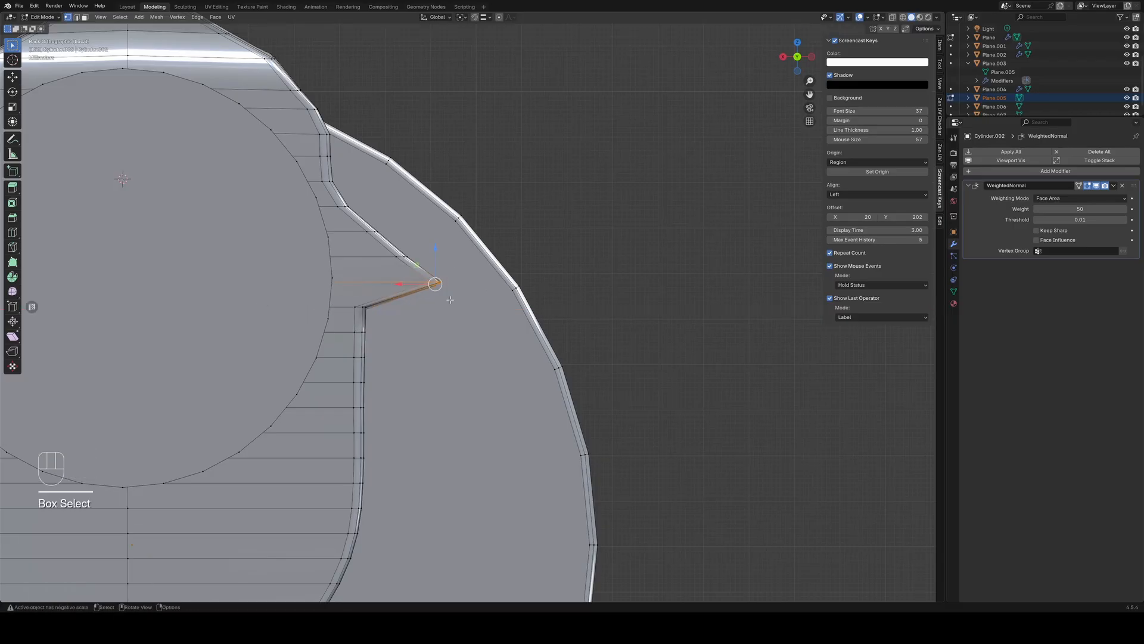
Add the remaining corner vertices of the protruding side ridge to the selection and move that row inward along X
middle_click_drag(450, 299, 399, 301)
left_click_drag(489, 262, 524, 260, "shift")
left_click(504, 275, "shift")
key("ctrl+KP_1")
left_click_drag(398, 284, 325, 283)
middle_click_drag(326, 284, 274, 280)
Move the following two vertex rows of the side ridge inward along X, the first by about 0.009 m
left_click_drag(212, 216, 247, 242)
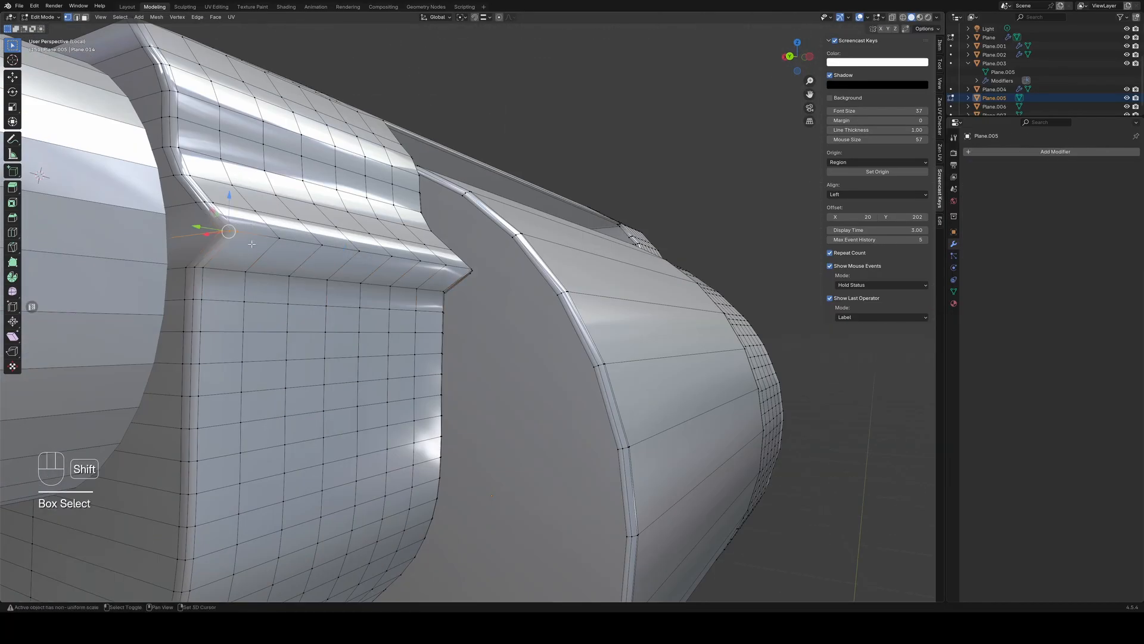
key("ctrl+KP_1")
left_click_drag(350, 258, 337, 258)
middle_click_drag(337, 258, 280, 256)
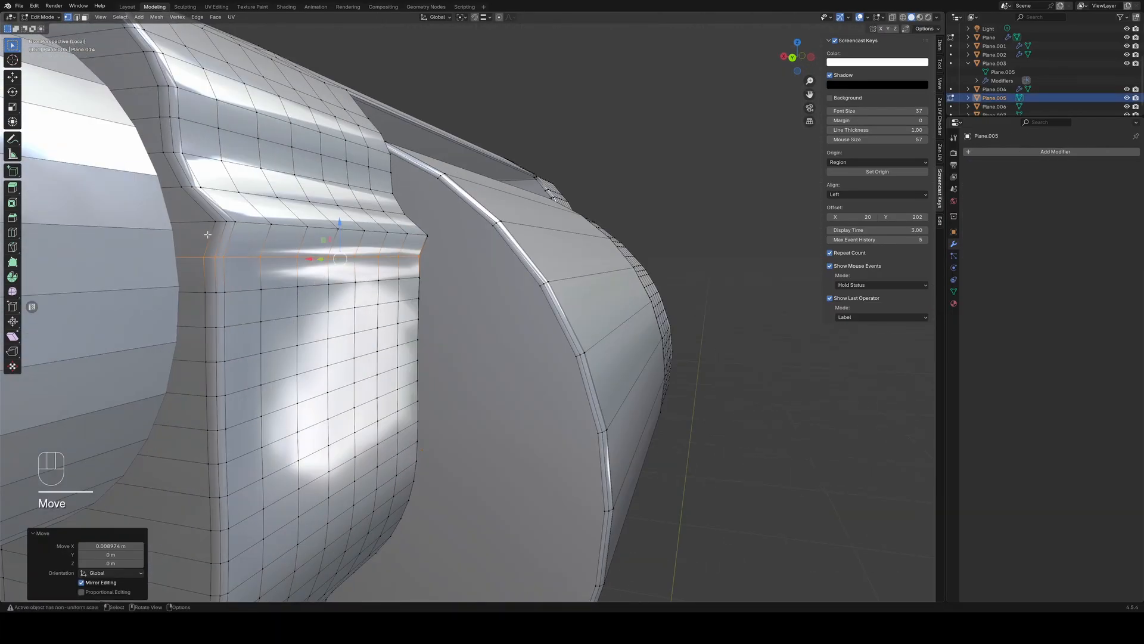
left_click_drag(179, 203, 250, 229)
key("ctrl+KP_1")
left_click_drag(336, 224, 325, 223)
middle_click_drag(325, 223, 268, 230)
Try moving the next vertex row above the side wall inward along X
left_click_drag(451, 235, 483, 214, "shift")
key("ctrl+KP_1")
left_click_drag(332, 222, 312, 221)
scroll(405, 263, "down", 2)
middle_click_drag(318, 179, 362, 269, "shift")
key("ctrl+z")
Complete the vertex row selection in see-through display and move the row slightly inward along X in the back view
key("shift+z")
left_click_drag(457, 238, 432, 258, "shift")
scroll(411, 286, "up", 6)
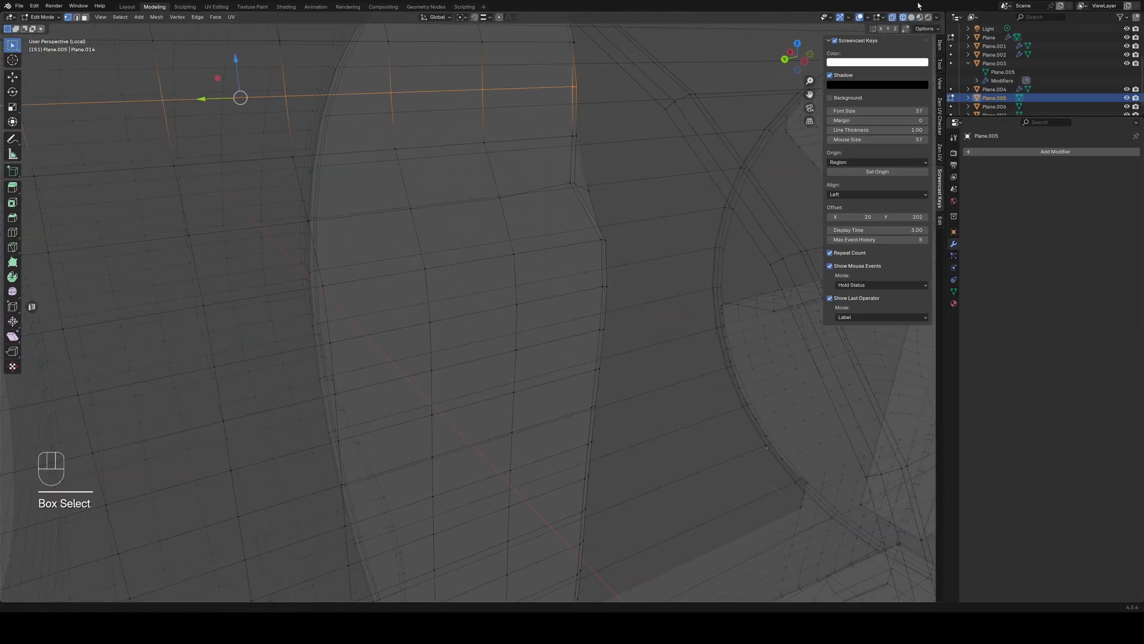
key("shift+z")
scroll(411, 286, "down", 6)
key("ctrl+KP_1")
left_click_drag(366, 241, 359, 241)
Scale the two edge loops at the notch beneath the top rib along X to smooth the transition
left_click(388, 225, "alt")
key("s")
key("x")
left_click(371, 240)
left_click(374, 204)
key("s")
key("x")
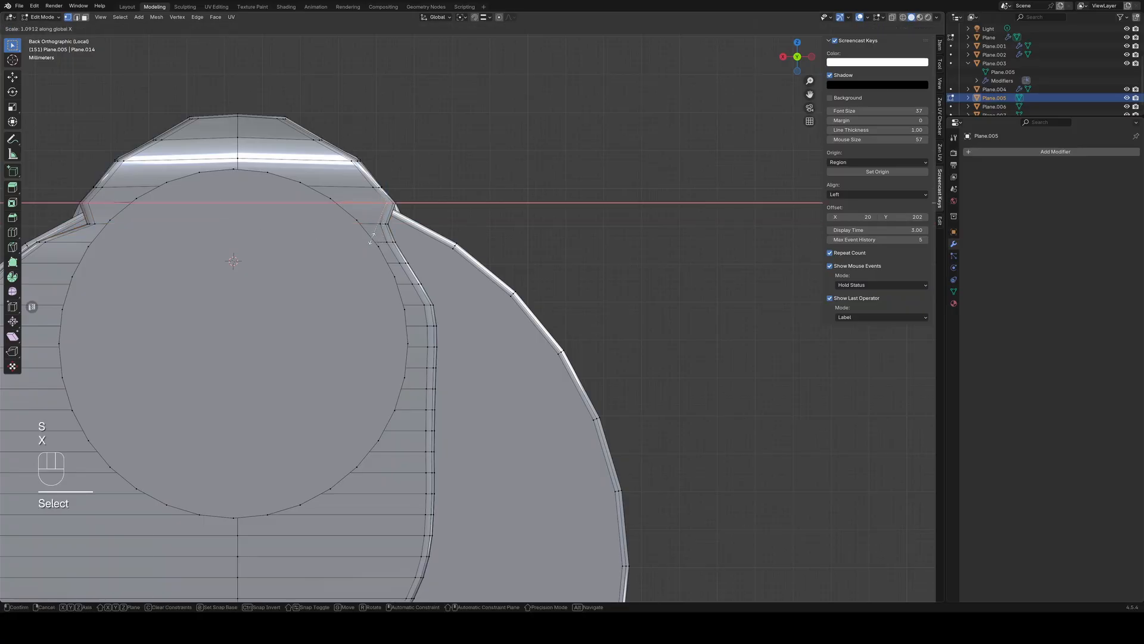
left_click(374, 204, "alt")
key("s")
key("x")
left_click(355, 203)
Scale the next edge loop up on the top rib's flank along X
left_click(352, 186, "alt")
key("s")
key("x")
left_click(346, 186)
middle_click_drag(346, 186, 307, 238)
Try scaling the top rib's lower edge loop once more along X
key("s")
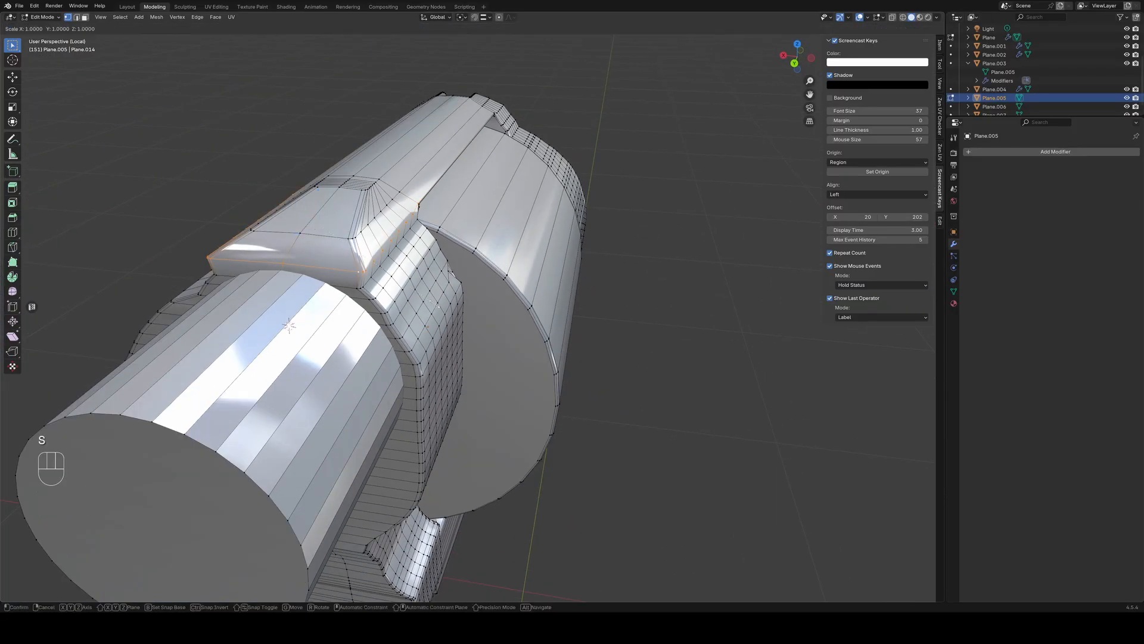
key("x")
left_click(316, 256)
middle_click_drag(334, 310, 420, 357)
scroll(520, 320, "down", 5)
left_click(395, 499, "alt")
scroll(395, 498, "up", 6)
key("ctrl+z")
key("ctrl+z")
Rescale the top rib's edge loop along X, and scale the neighbouring loop along X to match its slope
key("s")
key("x")
left_click(380, 306)
left_click(369, 277, "alt")
key("ctrl+KP_1")
key("s")
key("x")
left_click(381, 308)
Select the vertices at the front section's upper shoulder and move them about -0.0014 m along X
scroll(420, 357, "down", 5)
left_click(419, 408, "alt")
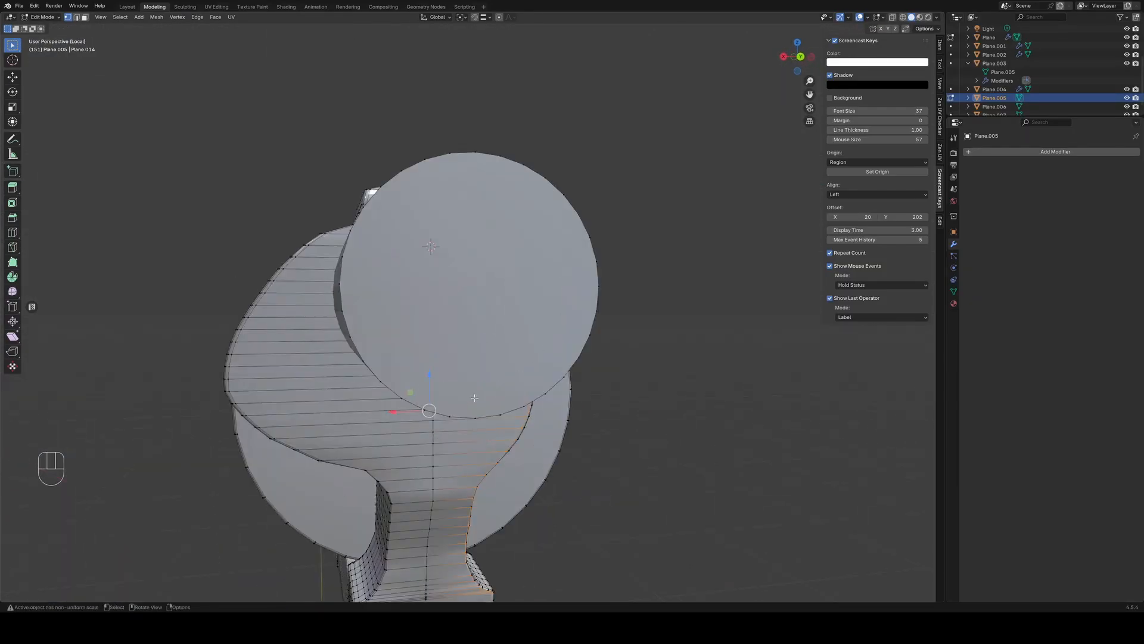
scroll(470, 431, "up", 6)
mouse_move(476, 396)
middle_mouse_down()
mouse_move(469, 431)
mouse_move(480, 278)
mouse_move(537, 358)
middle_mouse_up()
key("shift+z")
middle_click_drag(536, 358, 567, 388, "shift")
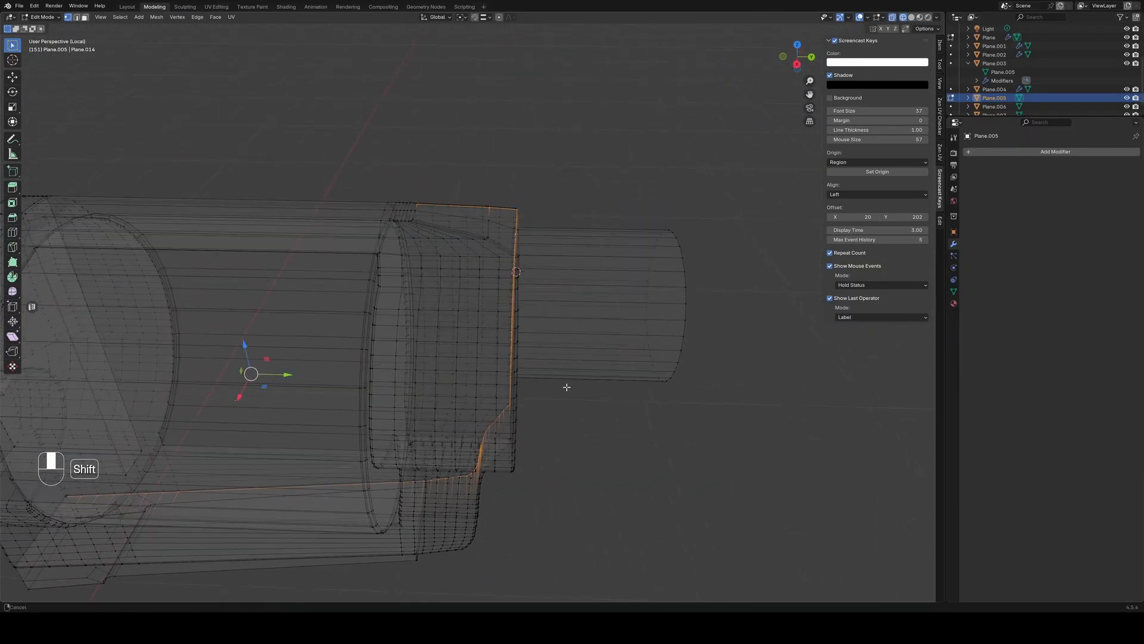
scroll(554, 387, "up", 4)
left_click_drag(122, 301, 246, 340)
key("shift+z")
middle_click_drag(247, 340, 298, 411)
scroll(334, 369, "down", 4)
mouse_move(333, 369)
middle_mouse_down()
mouse_move(373, 280)
mouse_move(414, 360)
mouse_move(500, 325)
middle_mouse_up()
key("ctrl+KP_1")
scroll(393, 292, "up", 3)
key("ctrl+KP_1")
key("g")
key("x")
left_click(306, 312)
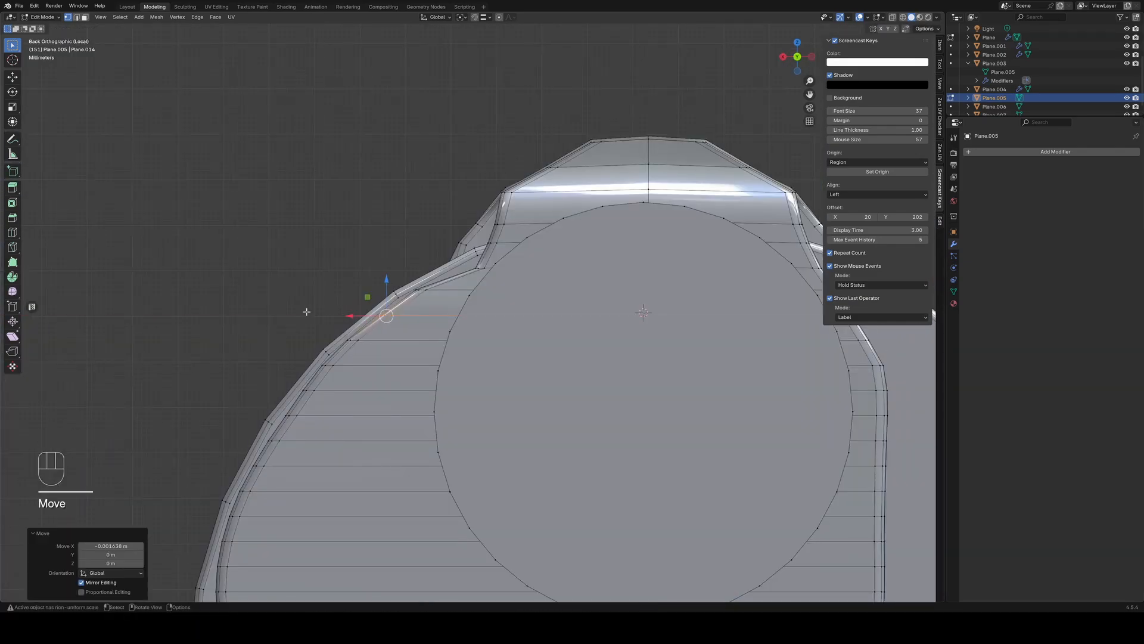
Reposition the neighbouring shoulder vertices along X to smooth the outline below the top rib's notch
scroll(418, 370, "down", 4)
key("ctrl+KP_Add")
middle_click_drag(306, 312, 453, 309)
key("ctrl+z")
scroll(441, 357, "up", 4)
mouse_move(411, 286)
left_mouse_down("shift")
mouse_move(426, 295)
mouse_move(411, 307)
left_mouse_up("shift")
middle_click_drag(238, 328, 293, 338)
left_click_drag(294, 337, 272, 298, "shift")
key("ctrl+KP_1")
left_click_drag(412, 295, 421, 295)
middle_click_drag(411, 333, 469, 360)
left_click_drag(324, 340, 339, 326, "shift")
middle_click_drag(340, 334, 405, 316)
left_click_drag(411, 298, 419, 298)
middle_click_drag(420, 321, 471, 400)
Edge-slide the vertices on the front section's cylinder-facing edge to even out its bend
scroll(471, 357, "down", 4)
scroll(536, 364, "up", 5)
middle_click_drag(536, 364, 587, 376, "shift")
key("Tab")
key("Tab")
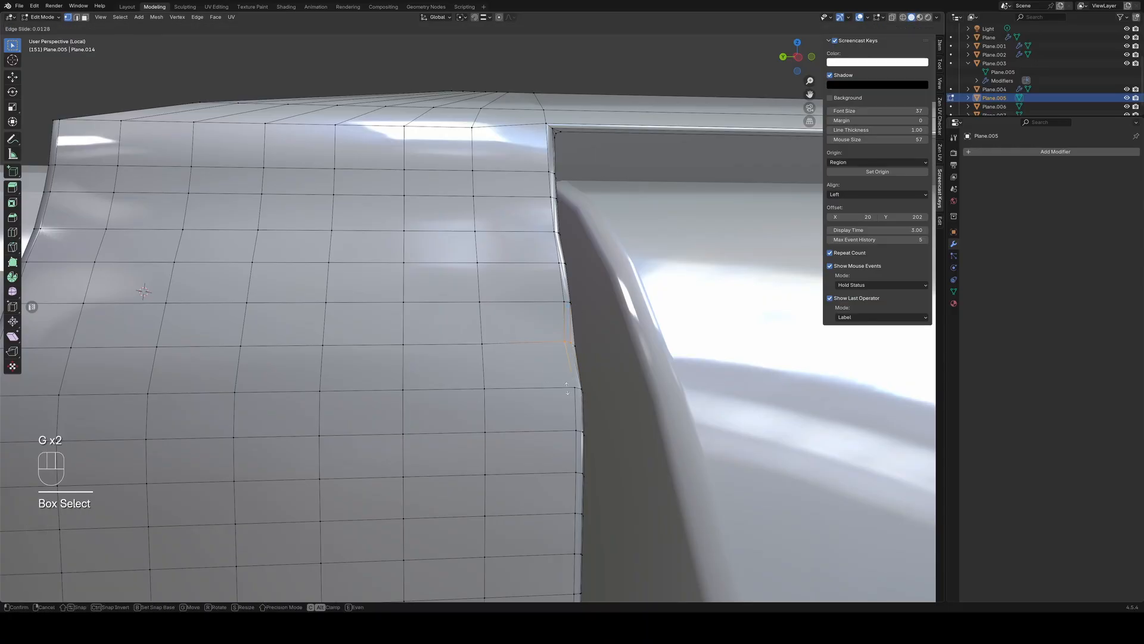
key("g")
key("g")
middle_click_drag(542, 333, 523, 417)
left_click(745, 357)
Leave mesh editing and isolate the frame without the cylinder
key("Tab")
left_click(533, 346)
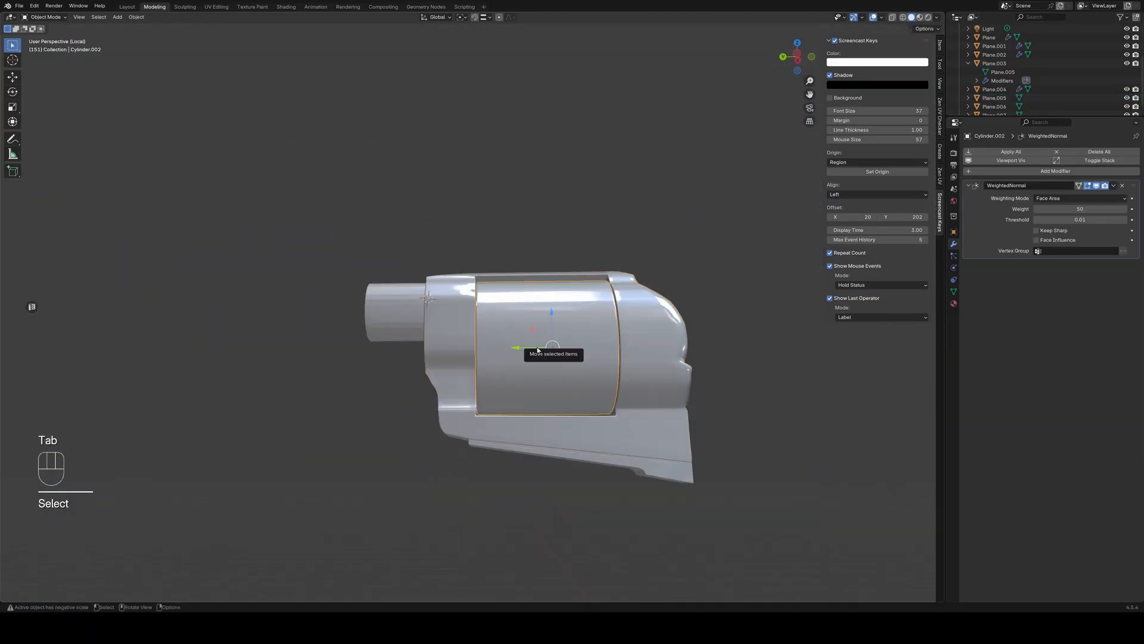
left_click(652, 357)
key("slash")
key("slash")
Edge-slide the indented vertices on the front section's cylinder-facing edge to straighten that edge
middle_click_drag(672, 338, 537, 298)
scroll(586, 266, "up", 4)
key("Tab")
scroll(590, 263, "up", 4)
left_click(607, 266)
mouse_move(581, 263)
left_mouse_down()
mouse_move(598, 274)
mouse_move(584, 260)
left_mouse_up()
left_click(609, 266)
key("KP_3")
key("ctrl+KP_3")
middle_click_drag(780, 197, 470, 370, "shift")
scroll(471, 367, "up", 5)
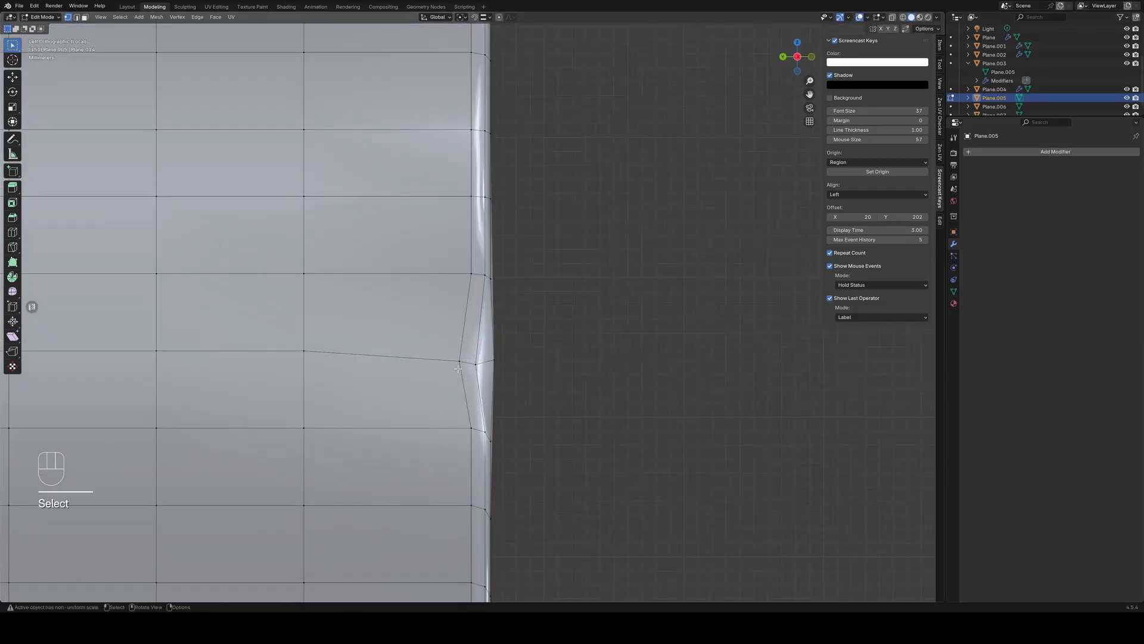
key("g")
key("g")
left_click(478, 376)
Move the next vertices on the cylinder-facing edge along X with snapping to align them with the surrounding outline
left_click(531, 396)
middle_click_drag(530, 396, 514, 413)
left_click(536, 402)
left_click_drag(522, 386, 519, 392)
middle_click_drag(560, 398, 592, 409)
key("g")
key("x")
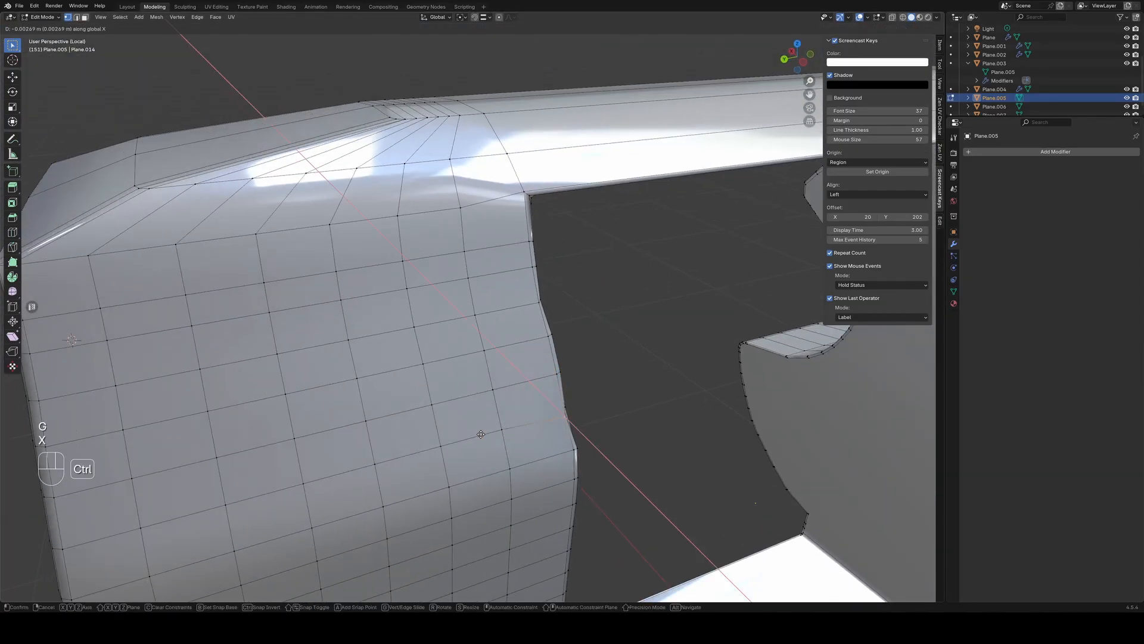
left_click(477, 434, "ctrl")
Adjust the snapping options and move another vertex of the cylinder-facing edge along X
left_click(556, 404)
middle_click_drag(506, 438, 368, 383)
left_click(486, 17)
left_click(484, 79)
key("g")
key("x")
left_click(493, 420)
Leave mesh editing and isolate the frame together with the barrel
key("Tab")
middle_click_drag(686, 441, 495, 455)
scroll(585, 452, "down", 5)
key("slash")
left_click(596, 250, "shift")
key("slash")
Edit the frame mesh from the back and shift the front section's side outline vertices along X
middle_click_drag(668, 316, 567, 333)
key("ctrl+KP_1")
key("Tab")
key("Tab")
scroll(515, 289, "up", 6)
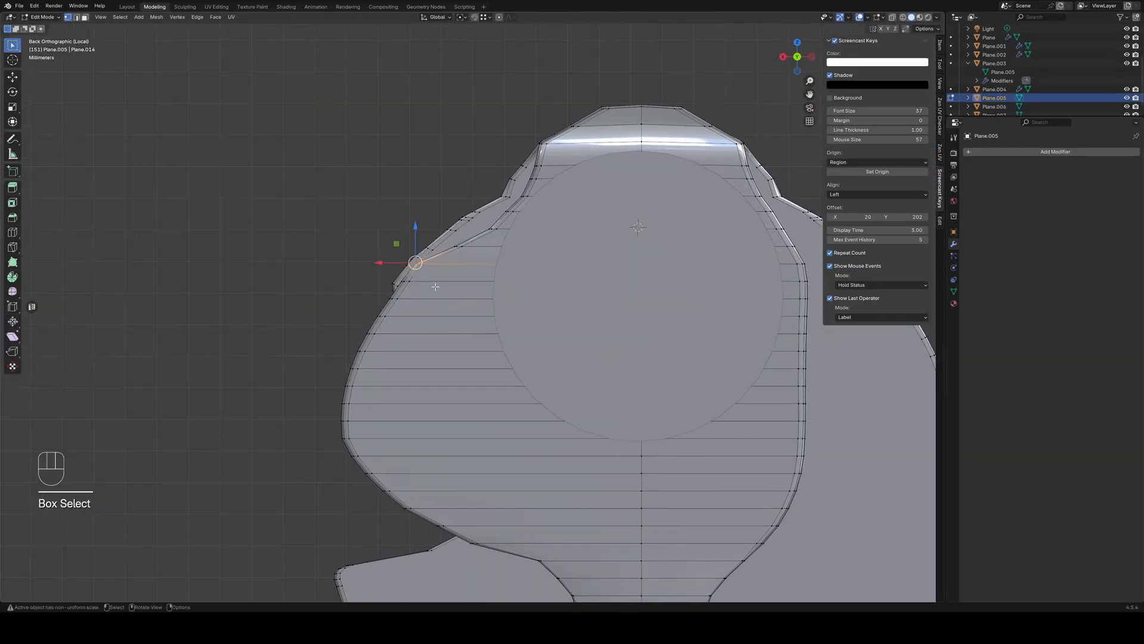
middle_click_drag(625, 310, 594, 302)
left_click_drag(730, 288, 731, 288)
middle_click_drag(731, 288, 697, 370)
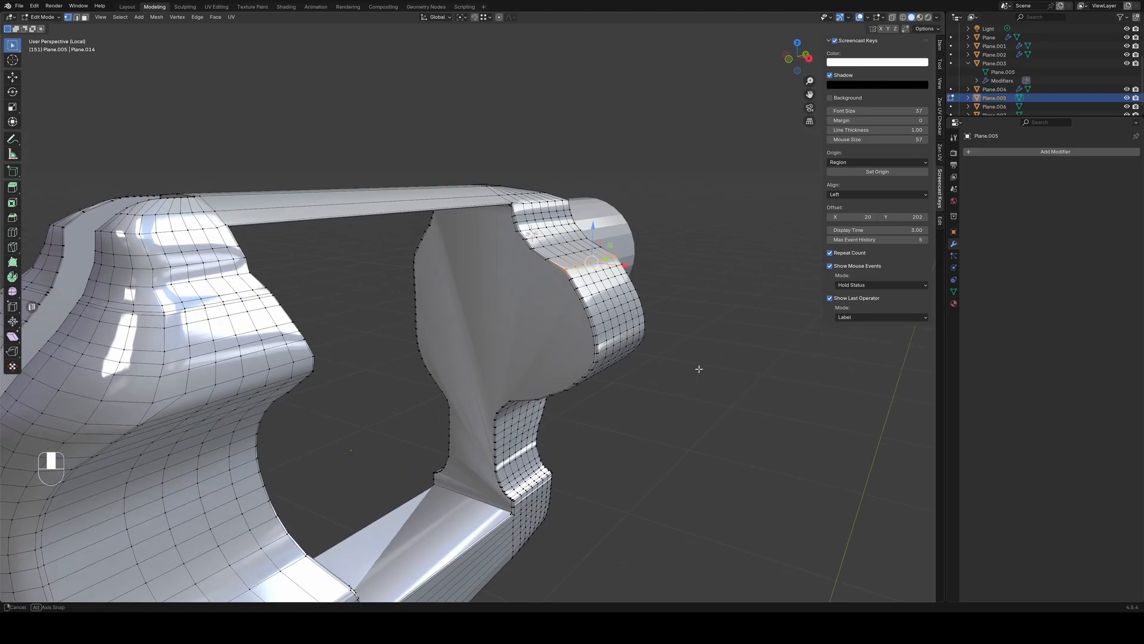
key("ctrl+KP_1")
left_click_drag(422, 288, 418, 288)
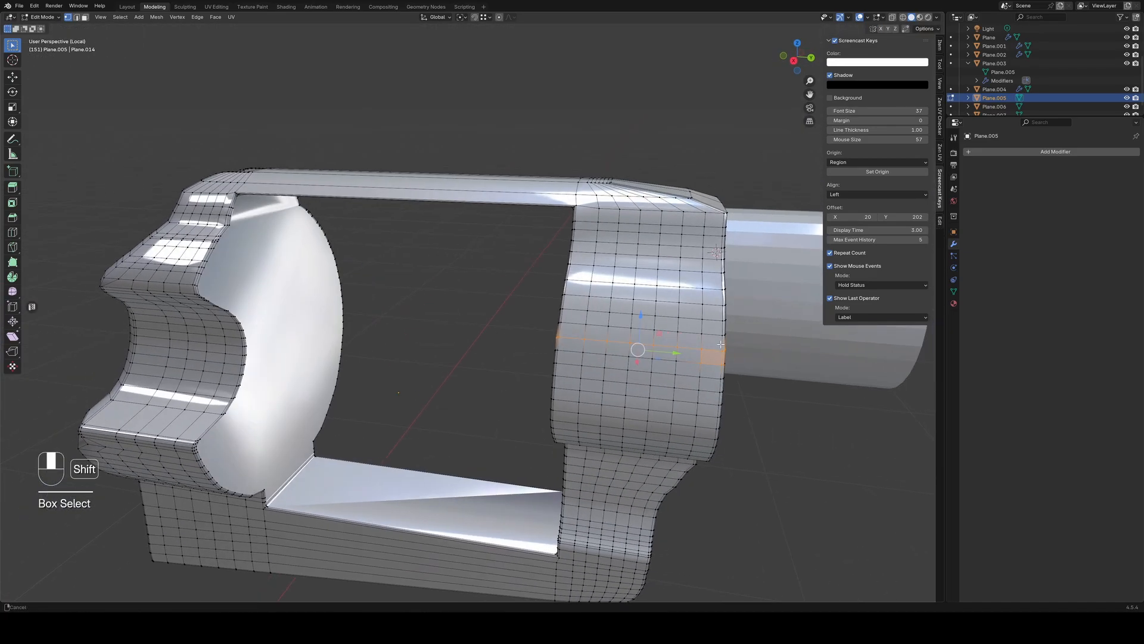
Undo the last two edits to the front section's side vertices
middle_click_drag(655, 352, 704, 377)
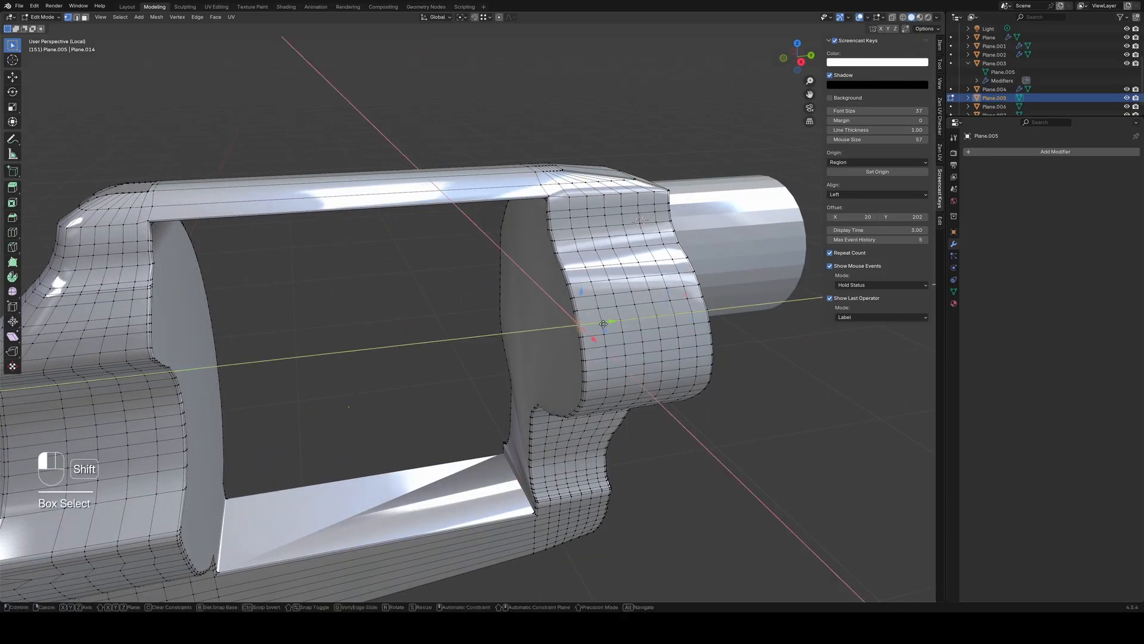
key("ctrl+z")
key("ctrl+z")
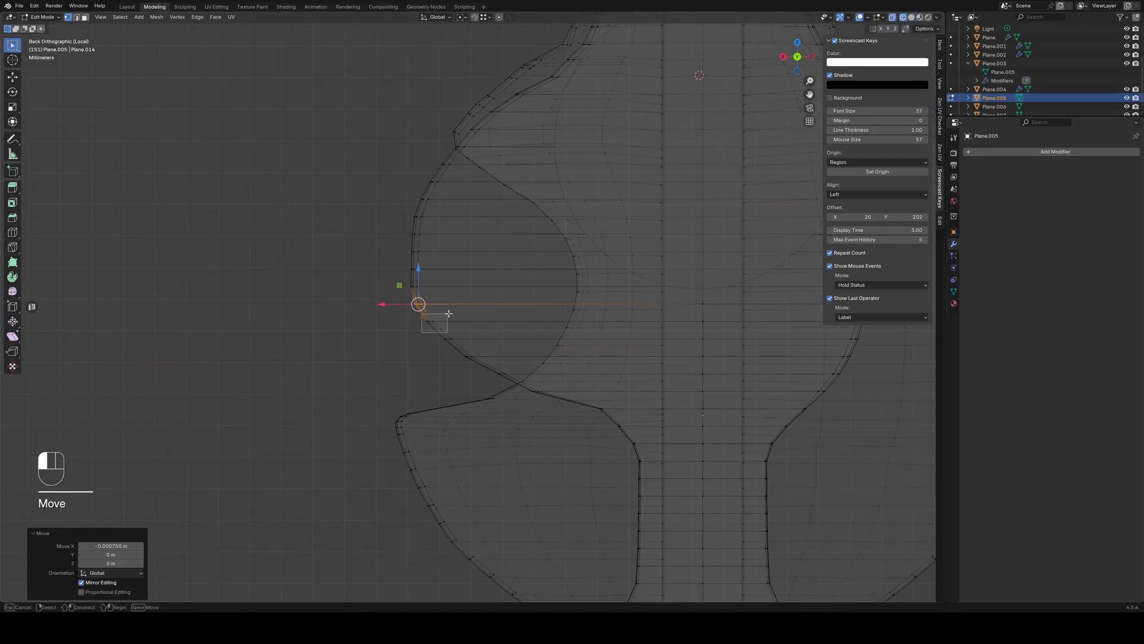
Move the outline vertices on the bulge's underside and at the neck's base along X to smooth both curves
left_click_drag(444, 310, 417, 334)
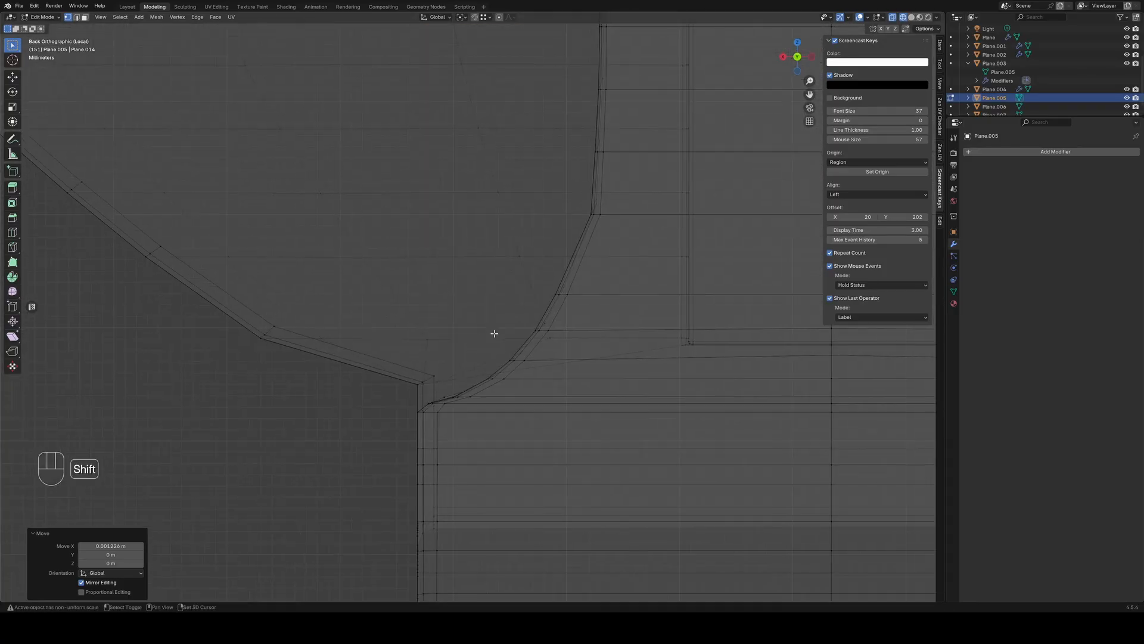
key("g")
key("x")
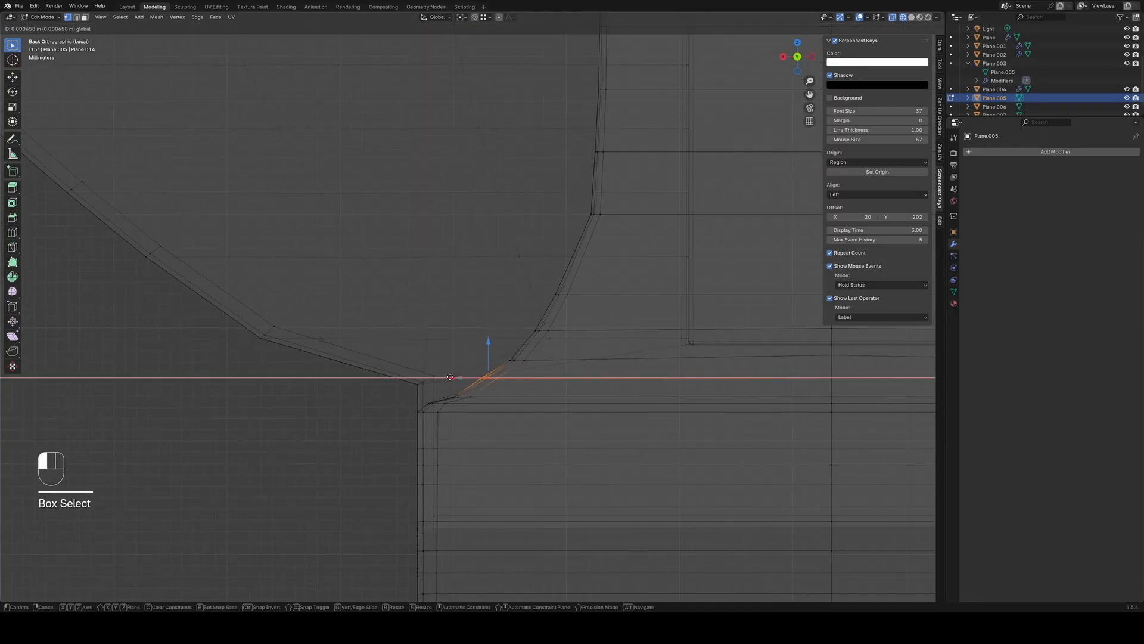
key("ctrl+KP_1")
Scale the edge loops around the neck's base along X, finishing with a factor of 1.047
left_click(515, 388, "alt")
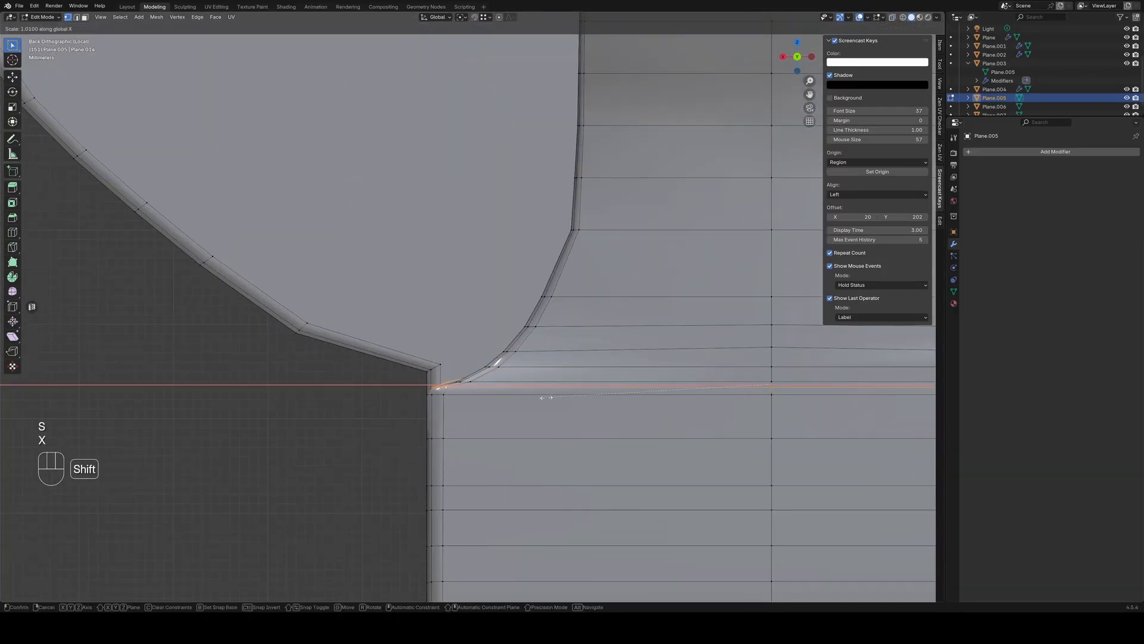
left_click(594, 426, "alt")
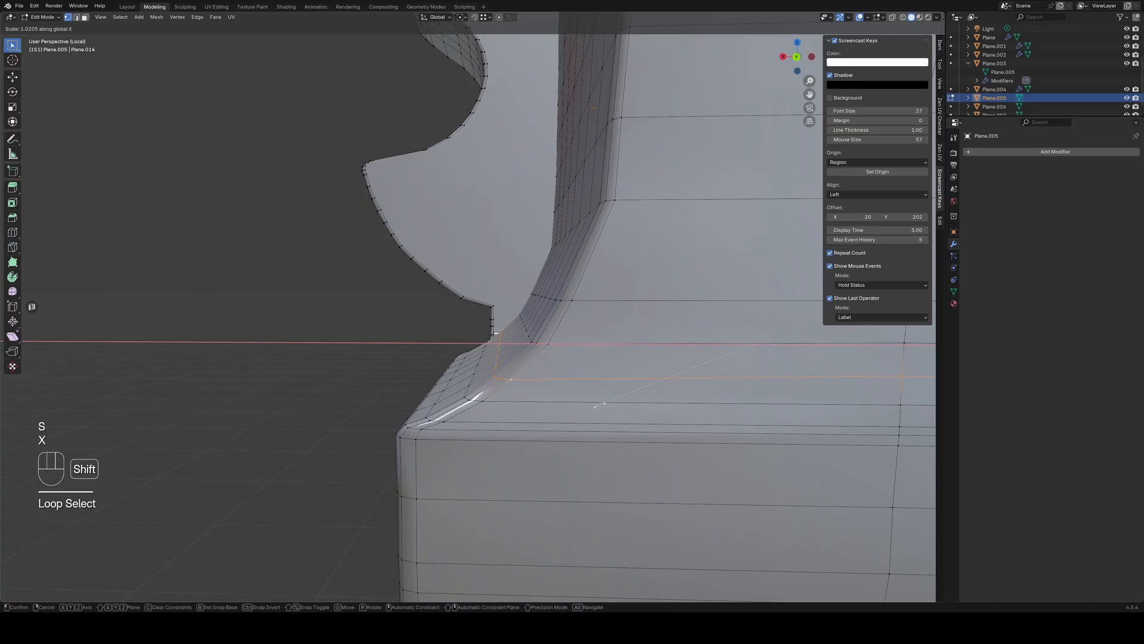
key("ctrl+KP_1")
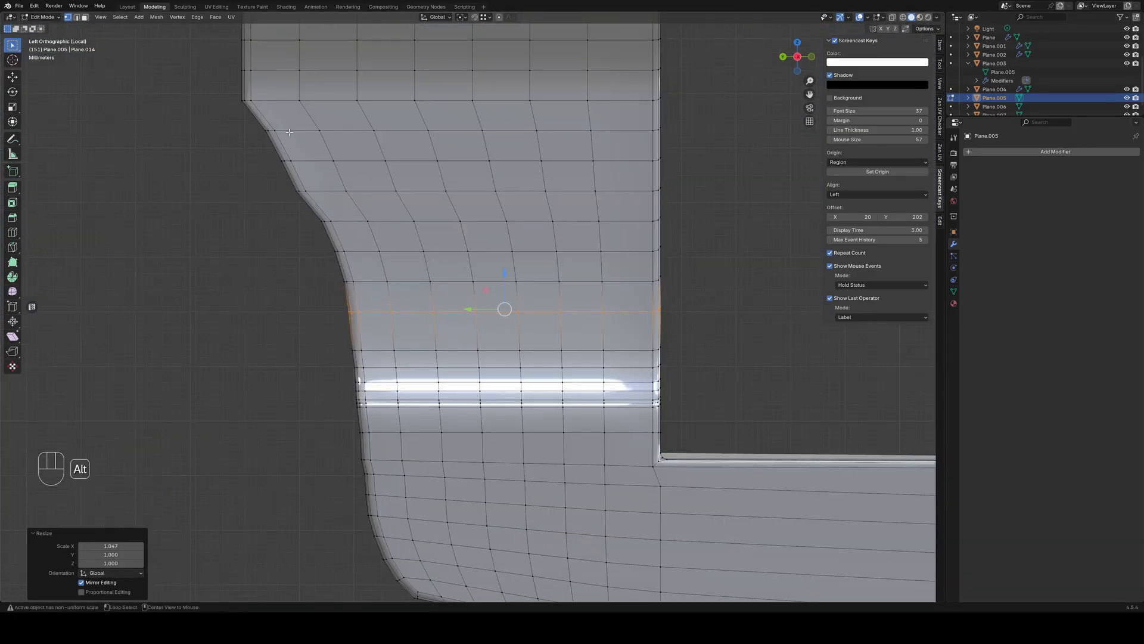
Move the vertices of the neck's front outline along Y in wireframe to round the curve below the front section
key("shift+z")
left_click_drag(289, 132, 235, 131)
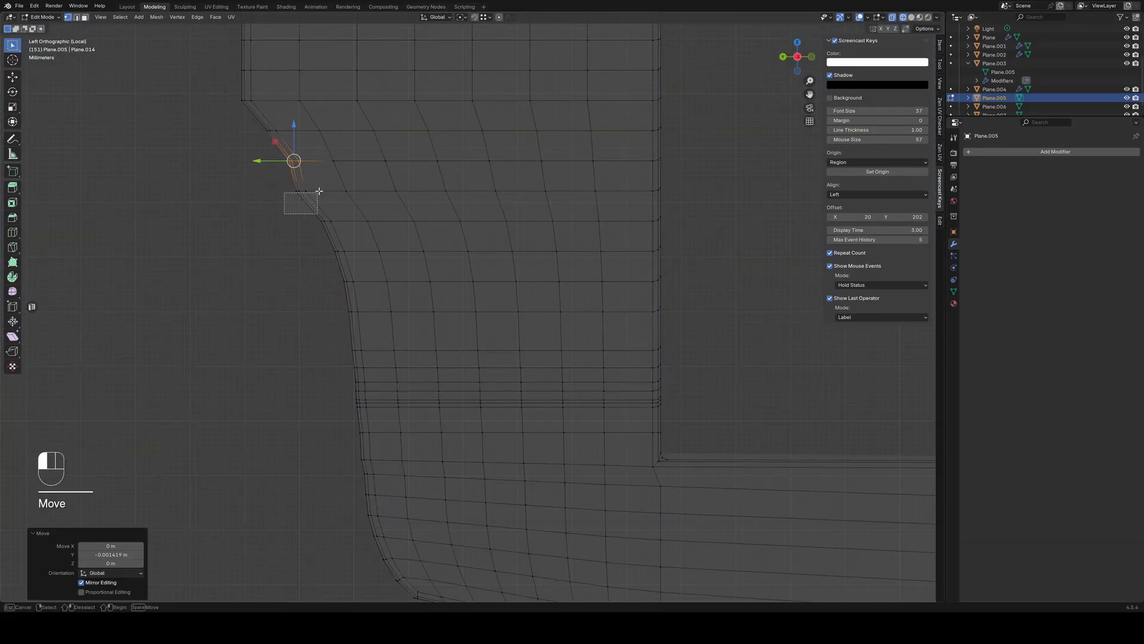
left_click_drag(319, 192, 319, 192)
left_click_drag(300, 221, 298, 222)
left_click(320, 333)
middle_click_drag(321, 404, 326, 299, "shift")
left_click_drag(351, 255, 376, 235)
left_click_drag(326, 244, 376, 252, "shift")
left_click_drag(327, 260, 329, 260)
left_click(308, 307)
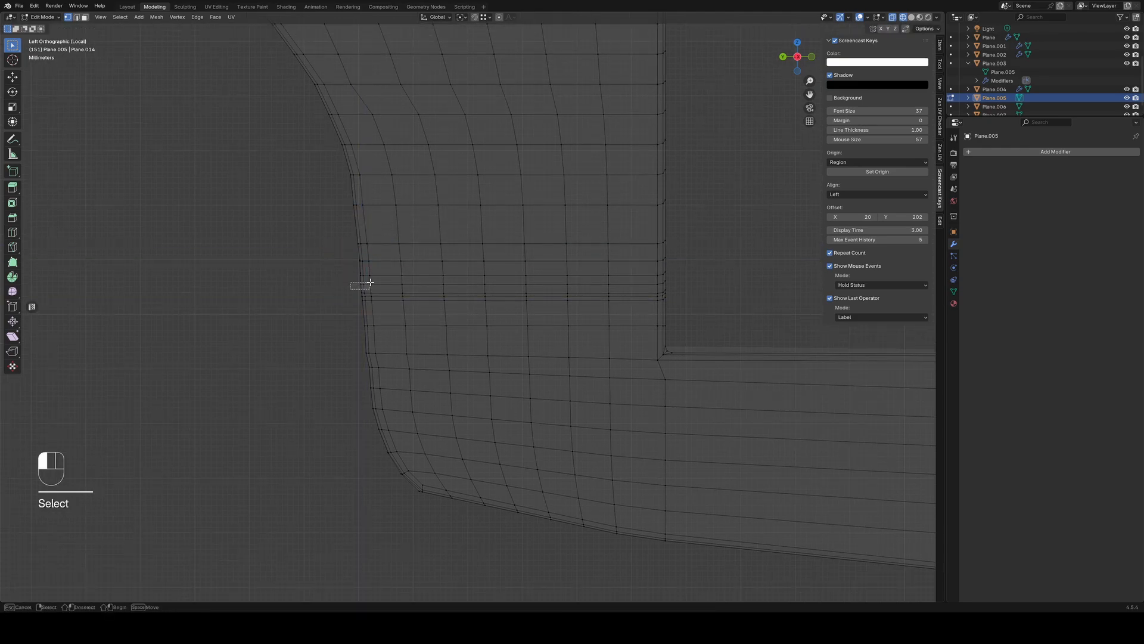
Shift the outline vertices beneath the front section's lower corner along Y to ease the transition into the neck
scroll(314, 360, "down", 5)
scroll(316, 361, "right", 1)
scroll(288, 290, "up", 4)
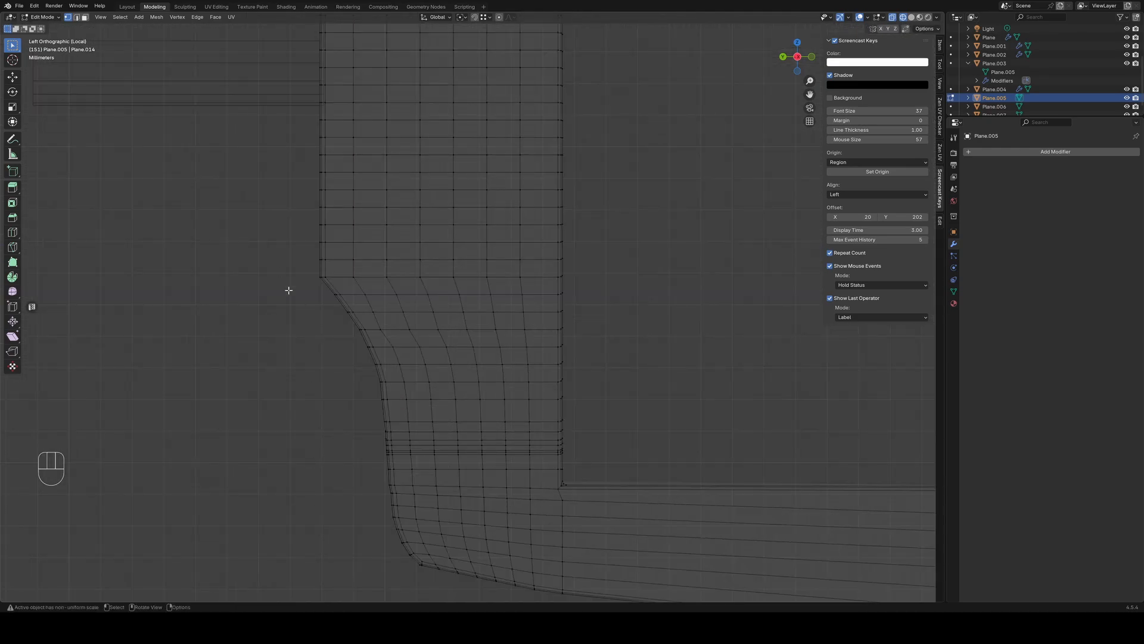
left_click_drag(285, 277, 301, 277)
mouse_move(317, 306)
left_mouse_down()
mouse_move(353, 291)
mouse_move(310, 295)
left_mouse_up()
left_click_drag(331, 321, 365, 306)
left_click_drag(312, 312, 374, 323)
left_click_drag(325, 329, 383, 342)
left_click_drag(371, 427, 399, 413)
left_click_drag(351, 422, 354, 421)
Nudge the front-edge vertices in the middle of the neck along Y to even out their spacing
middle_click_drag(384, 416, 416, 289, "shift")
scroll(416, 289, "up", 6)
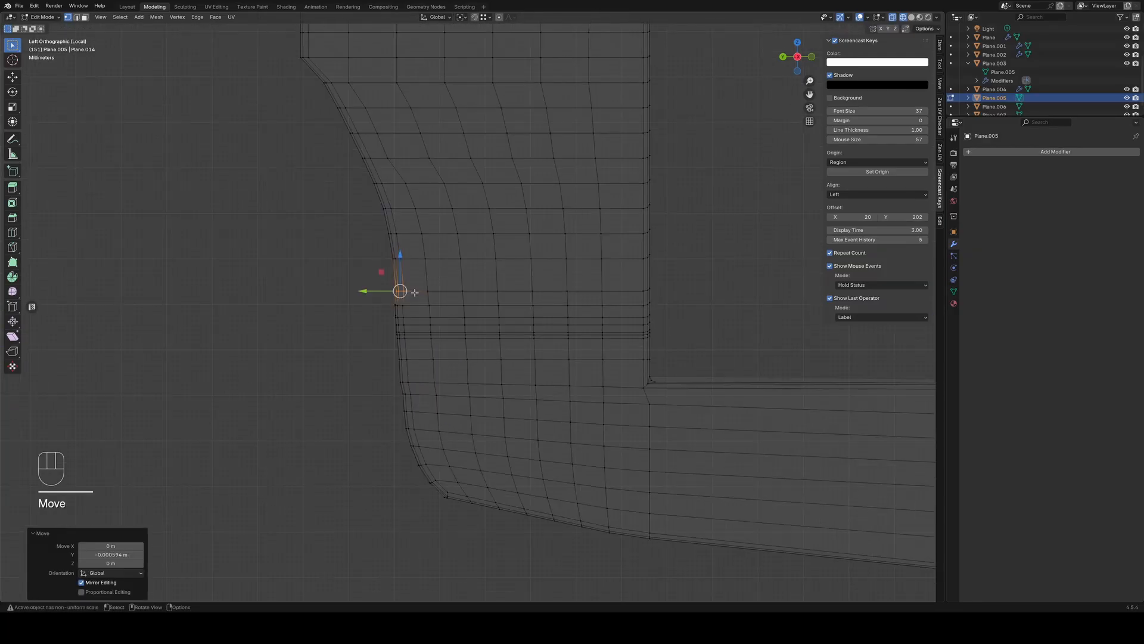
left_click_drag(295, 317, 353, 290)
left_click_drag(287, 304, 352, 317)
left_click_drag(286, 329, 288, 365)
scroll(155, 342, "down", 6)
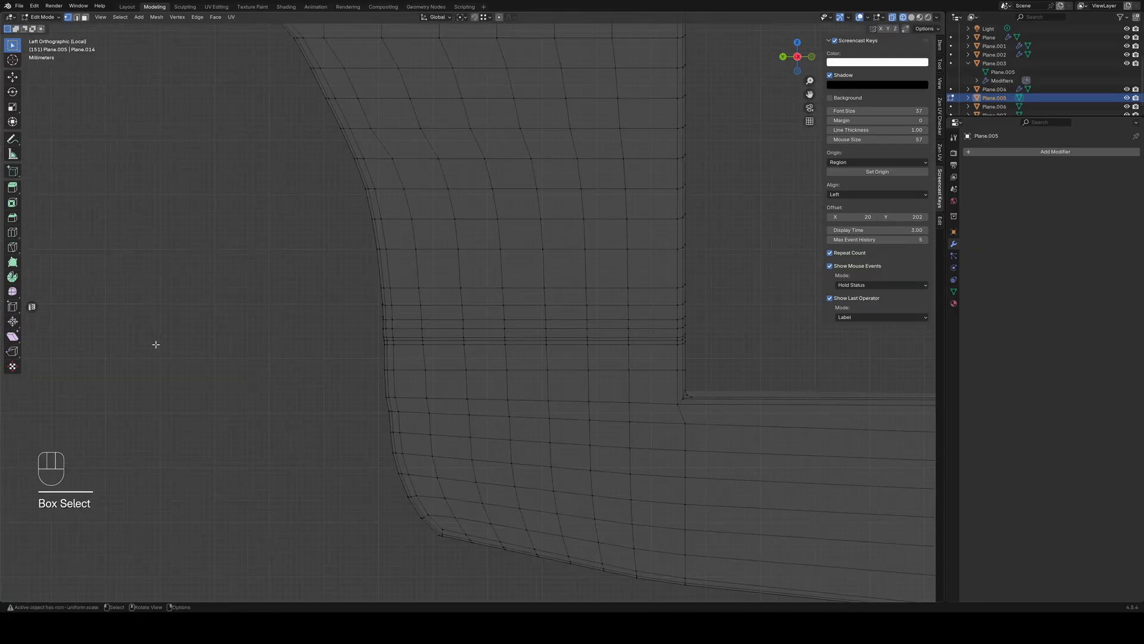
Fine-tune the remaining outline vertices of the neck and return the frame to solid shading
middle_click_drag(156, 342, 507, 280)
scroll(507, 280, "up", 4)
left_click_drag(458, 280, 518, 268)
left_click_drag(460, 249, 516, 228)
left_click_drag(523, 238, 521, 238)
left_click_drag(458, 279, 511, 259)
left_click_drag(517, 268, 513, 230)
left_click_drag(522, 238, 520, 238)
left_click_drag(469, 217, 511, 202)
key("KP_1")
scroll(465, 279, "down", 5)
key("shift+z")
middle_click_drag(464, 279, 646, 381)
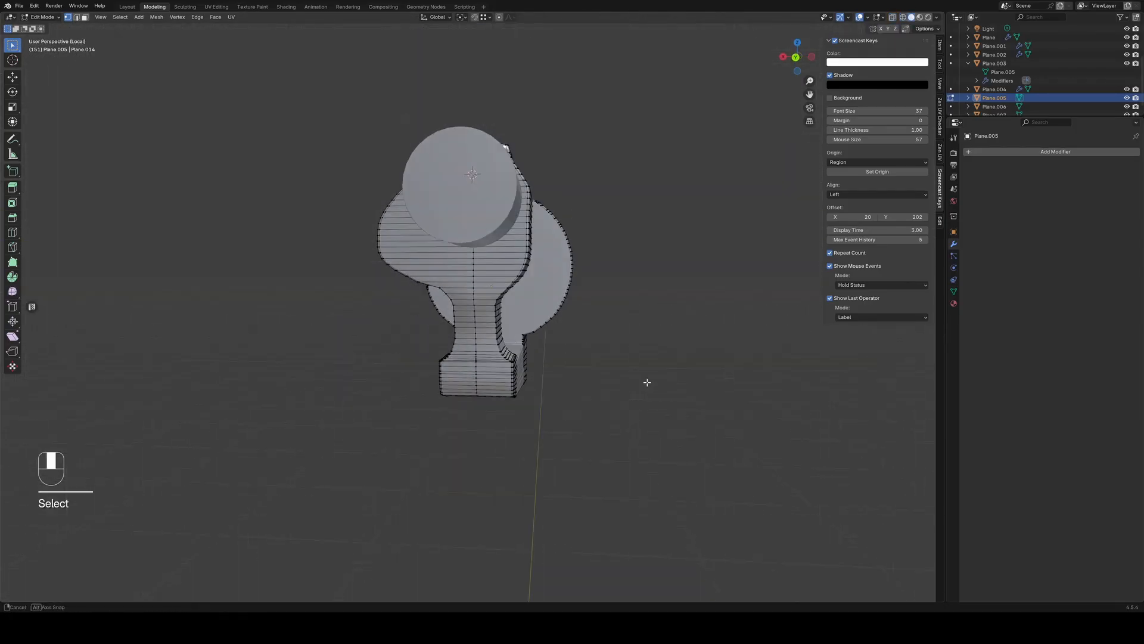
Select the outline loops on both sides of the frame's front section and try a context-menu smoothing operation on them
scroll(596, 357, "up", 8)
left_click(551, 334, "alt")
middle_click_drag(560, 334, 488, 280)
left_click(488, 280, "alt+shift")
middle_click_drag(641, 310, 581, 324)
right_click(580, 325)
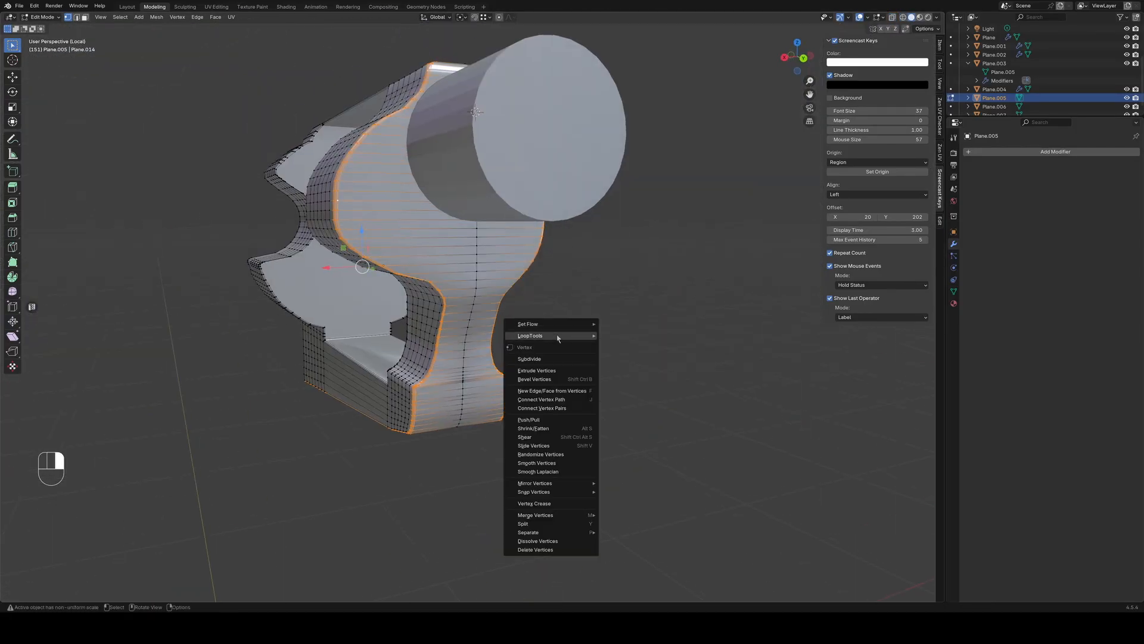
left_click(620, 389)
key("ctrl+z")
Try Set Edge Linear and related edge operations on the front section's two outline loops, undoing the attempts
right_click(599, 347)
key("2")
right_click(667, 313)
left_click(714, 303)
key("ctrl+z")
right_click(779, 351)
left_click(819, 333)
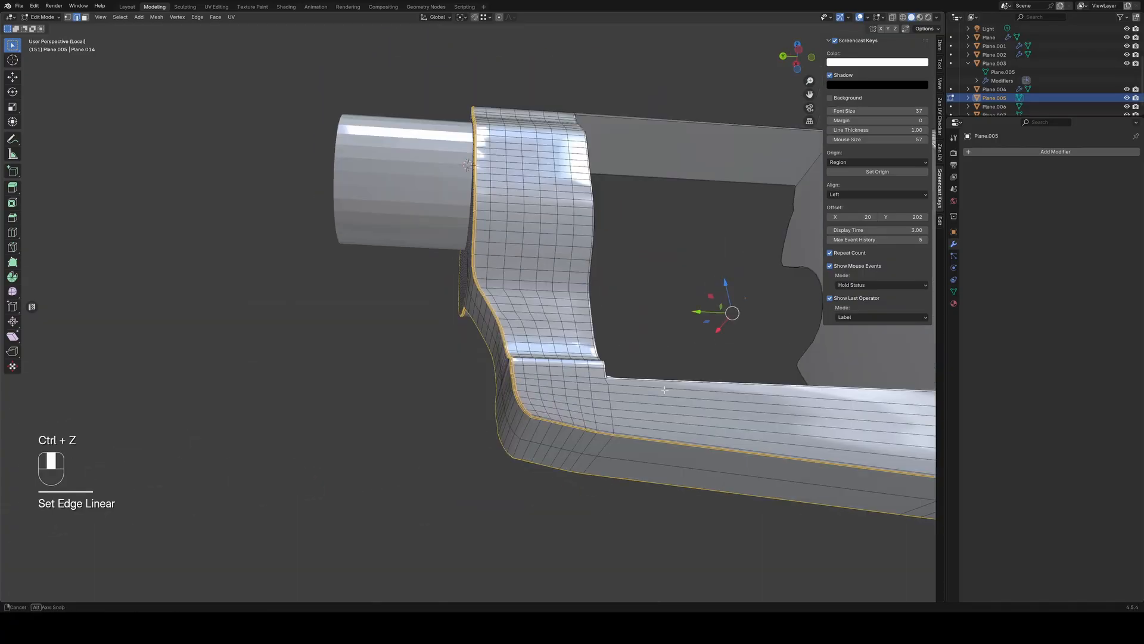
right_click(387, 351)
left_click(444, 383)
key("ctrl+z")
right_click(443, 380)
left_click(481, 353)
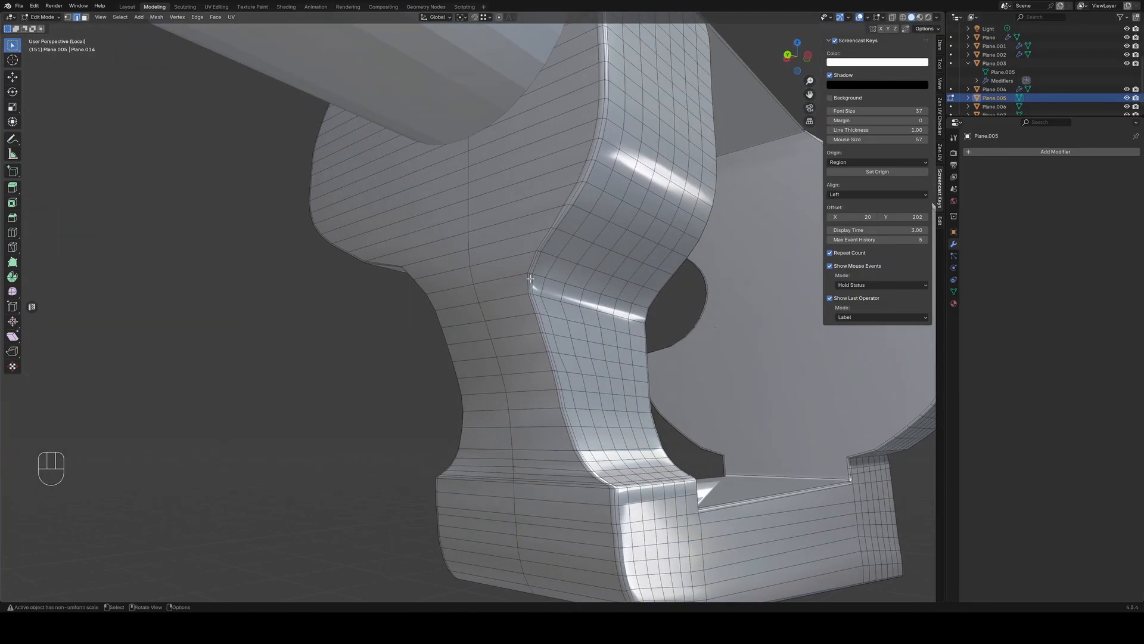
left_click(570, 209)
key("Tab")
left_click(378, 236, "alt")
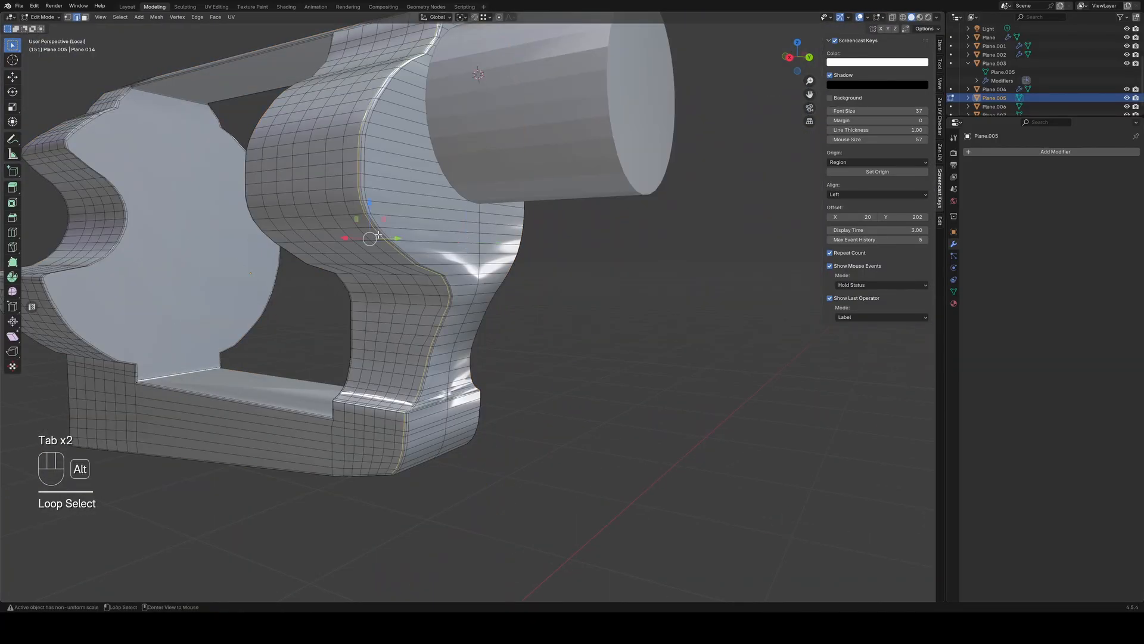
left_click(642, 415)
middle_click_drag(642, 415, 463, 442)
key("Tab")
key("Tab")
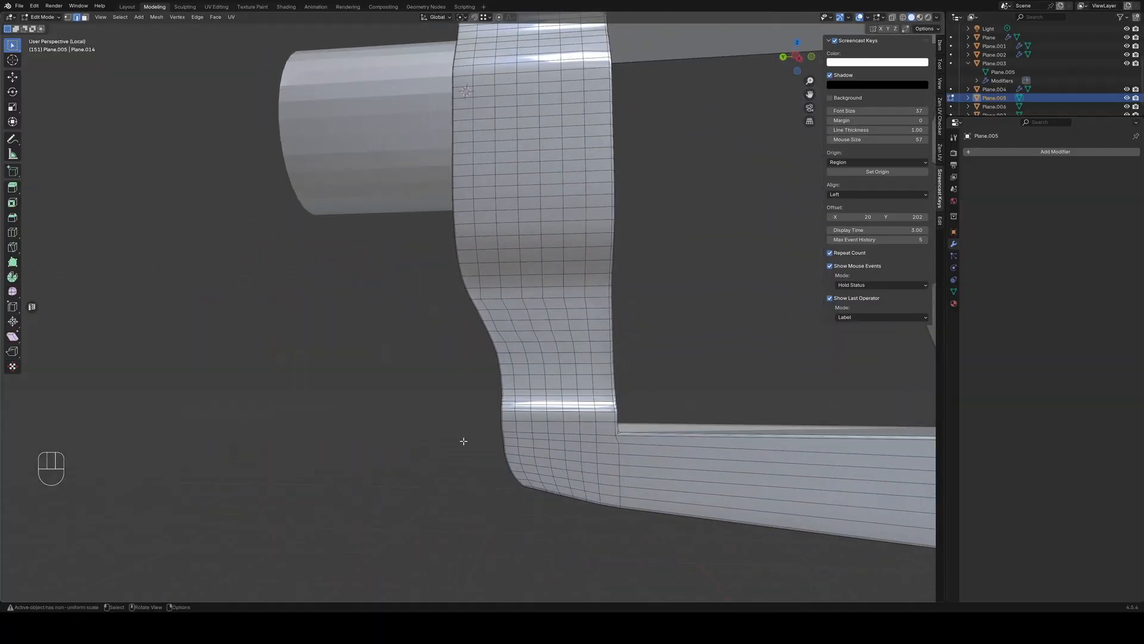
Try to reshape one side of the neck from the back view by moving its outline vertices along X
key("ctrl+KP_1")
key("1")
scroll(567, 459, "up", 5)
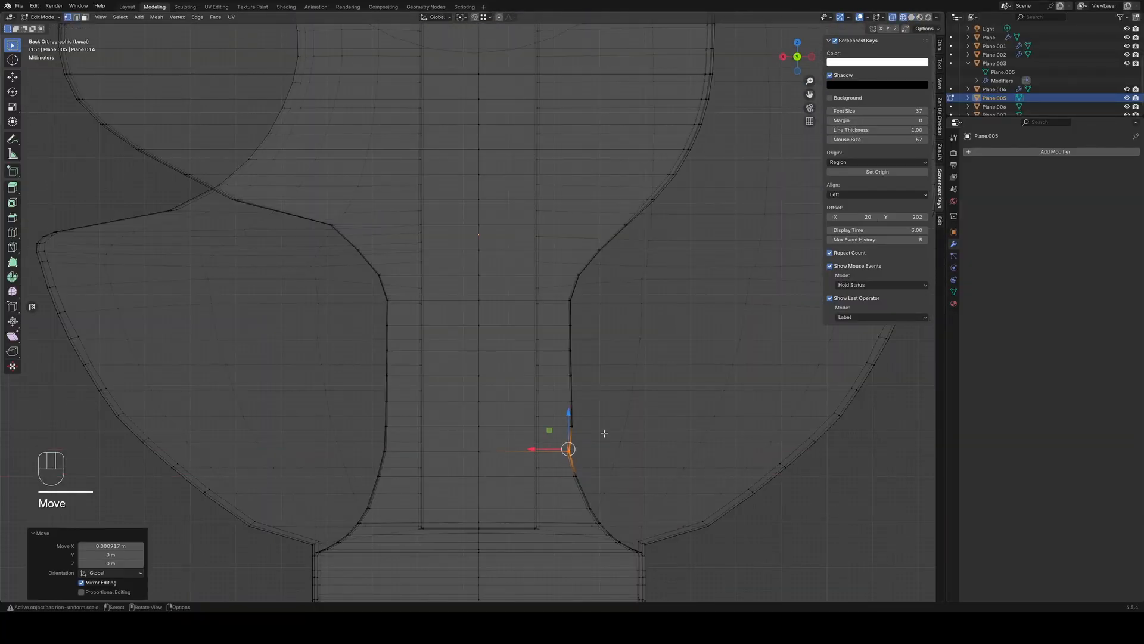
left_click_drag(596, 438, 555, 416)
left_click_drag(535, 424, 529, 424)
left_click_drag(591, 411, 556, 390)
left_click_drag(535, 399, 527, 399)
left_click_drag(590, 386, 554, 365)
left_click_drag(534, 374, 527, 374)
Undo the one-sided vertex moves along the neck's outline
key("ctrl+z")
key("ctrl+z")
key("ctrl+z")
key("ctrl+z")
key("ctrl+z")
key("ctrl+z")
key("ctrl+z")
key("ctrl+z")
key("ctrl+z")
key("ctrl+z")
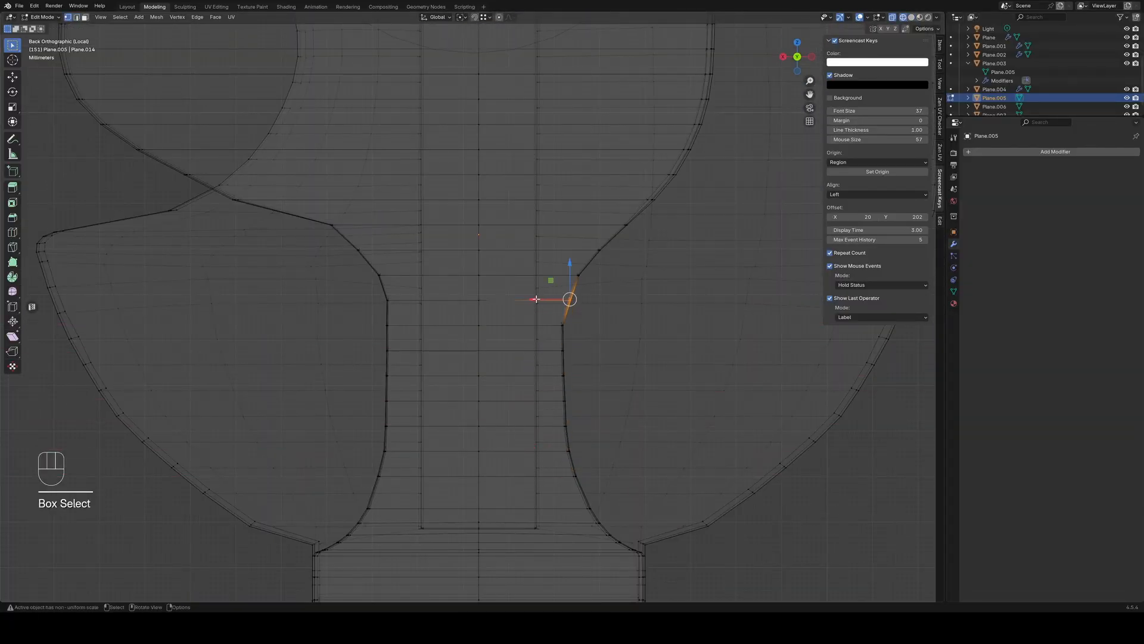
Scale the horizontal loops in the lower part of the neck along X to narrow both sides symmetrically
left_click(572, 507, "alt")
key("s")
key("x")
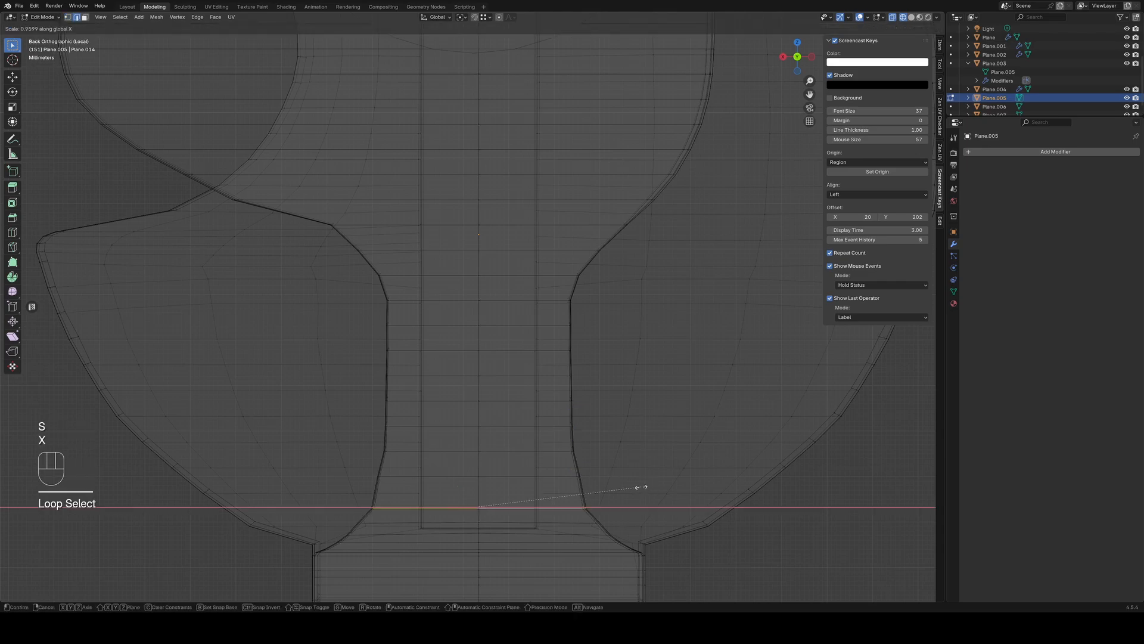
key("x")
left_click(742, 467)
key("1")
left_click(576, 476, "alt")
key("s")
key("x")
left_click(640, 490)
left_click(569, 451, "alt")
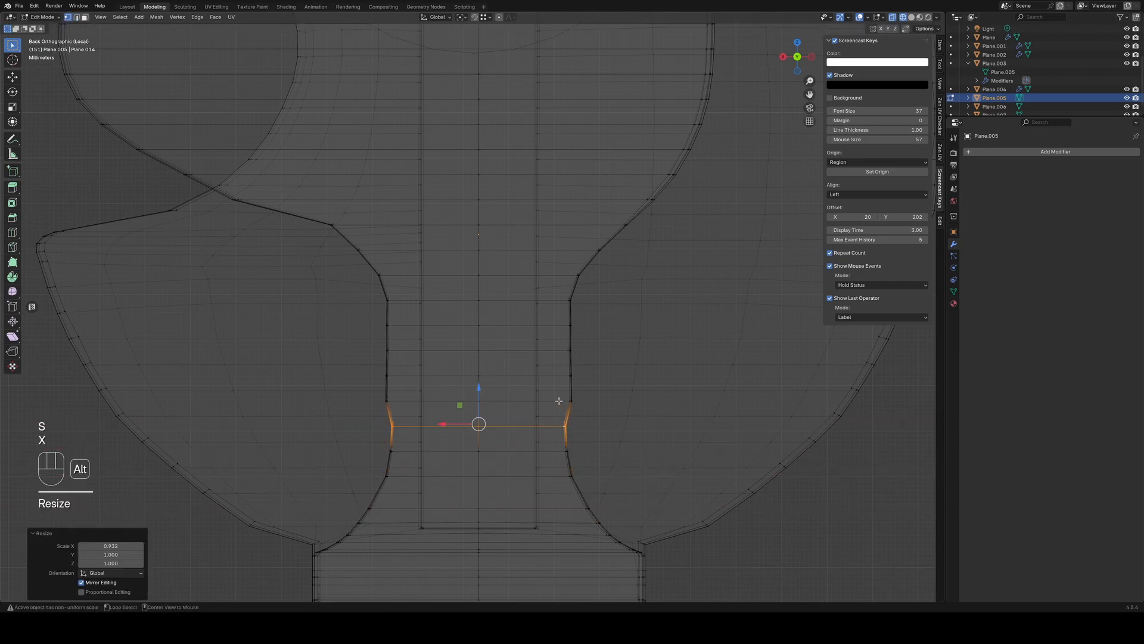
left_click(640, 427)
Scale the horizontal loops in the middle of the neck along X to carry the narrowed outline upward
left_click(571, 350, "alt")
key("s")
key("x")
left_click(632, 406)
left_click(571, 325, "alt")
key("s")
key("x")
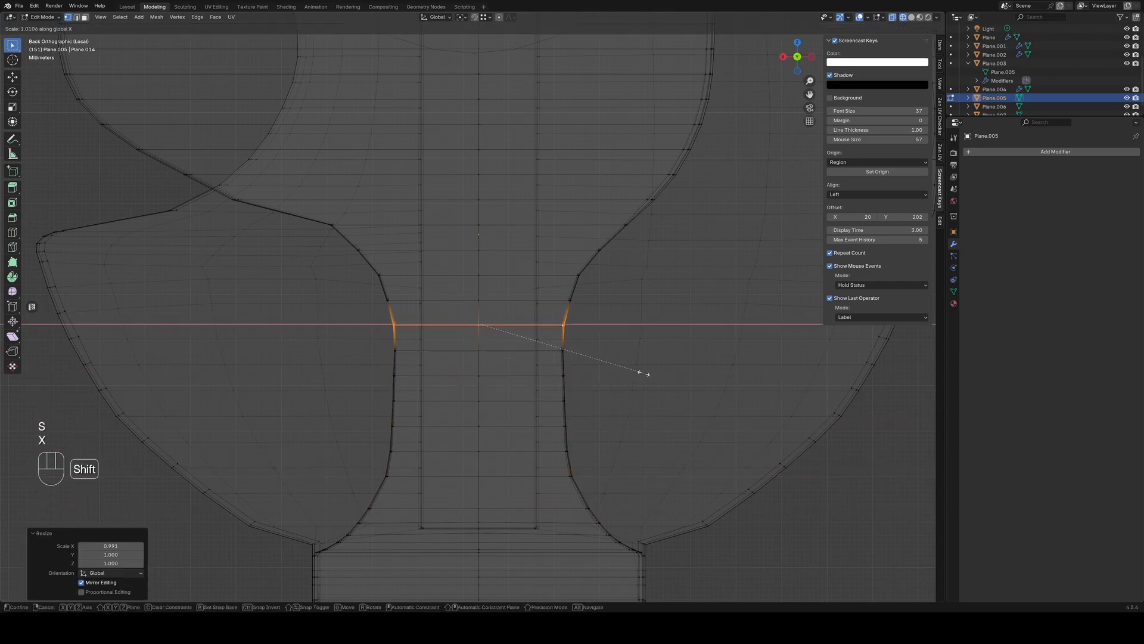
Scale the upper neck loops along X to round the transition into the wide front section, and leave mesh editing
left_click(572, 275, "alt")
key("s")
key("x")
left_click(611, 340)
left_click(587, 250, "alt")
key("s")
key("x")
left_click(588, 314, "shift")
left_click(613, 225, "alt")
key("s")
key("x")
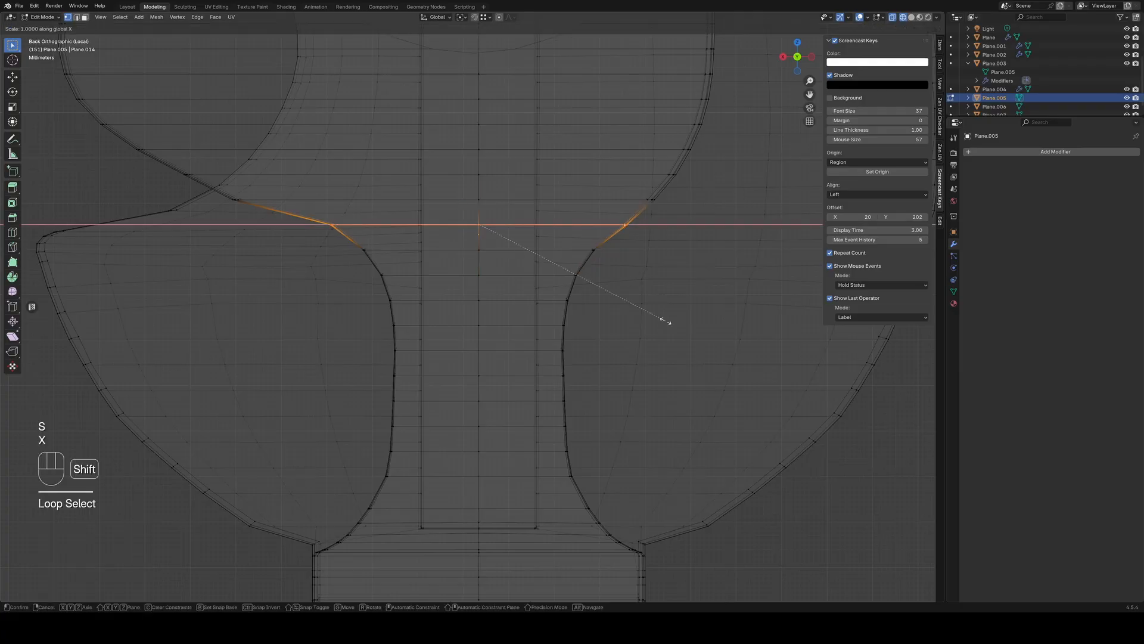
key("Tab")
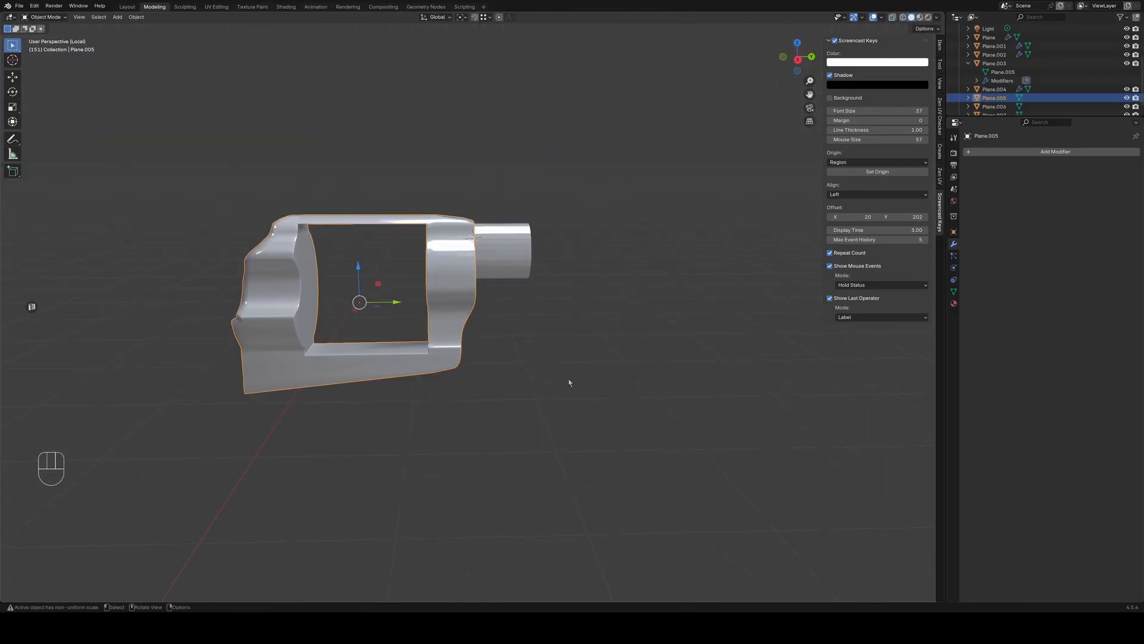
Leave local view, add a Weighted Normal modifier to the frame and apply it
key("slash")
middle_click_drag(559, 387, 524, 378)
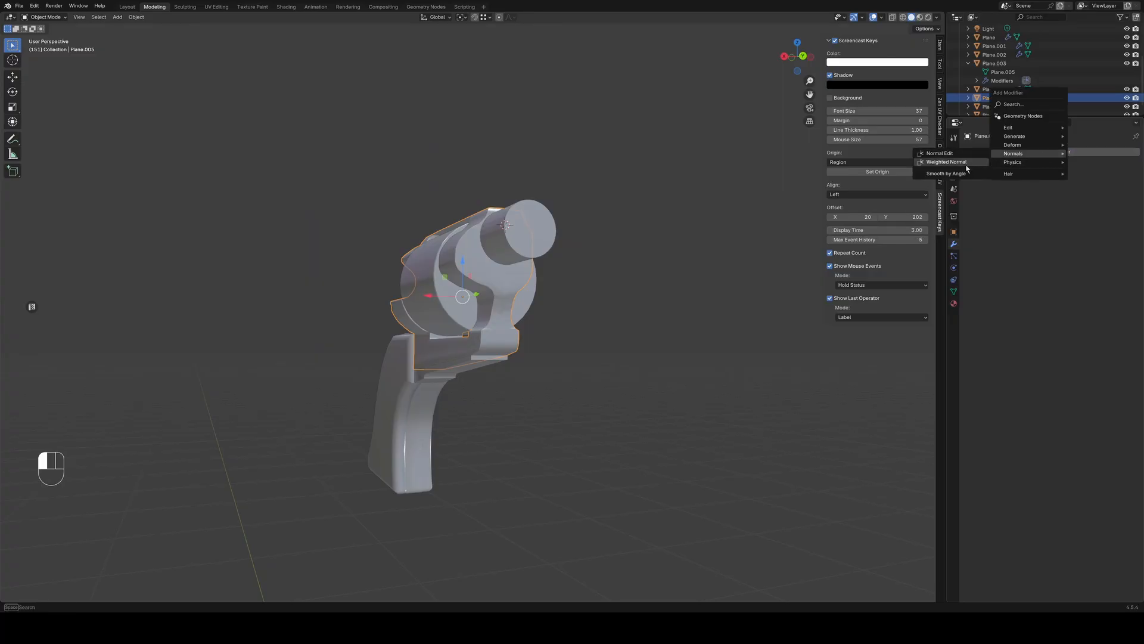
left_click(966, 165)
middle_click_drag(686, 330, 613, 420)
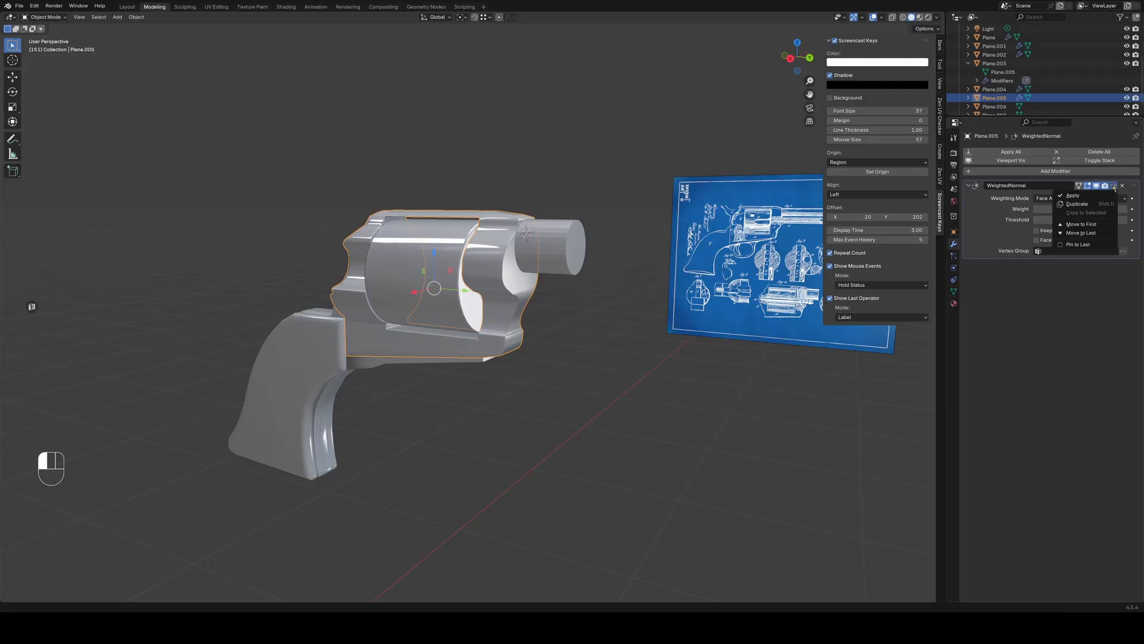
left_click(1099, 198)
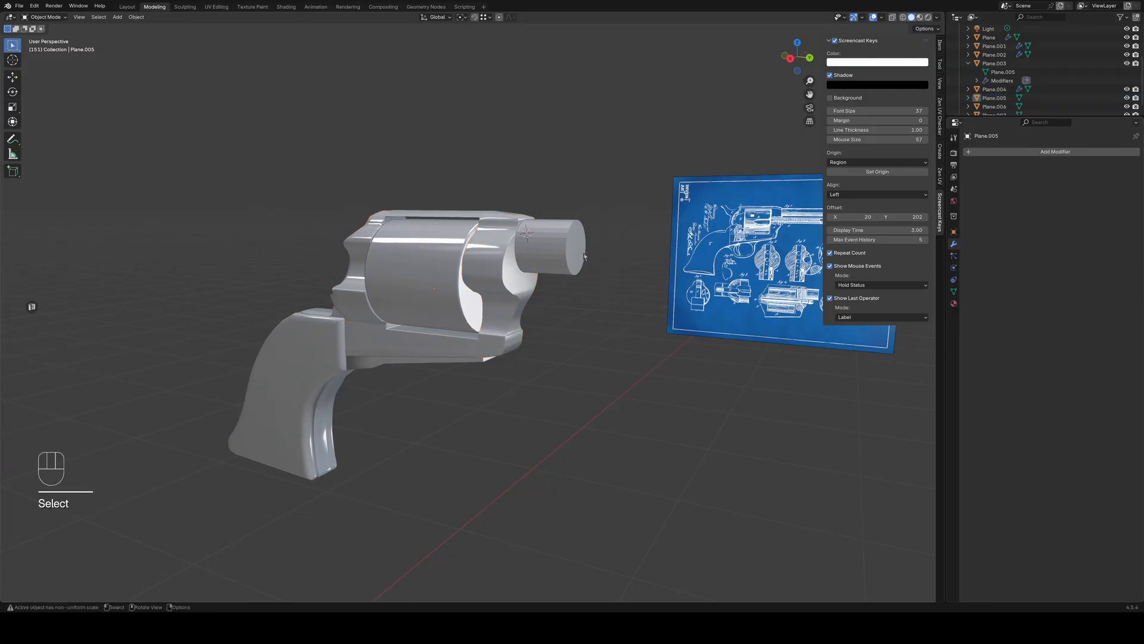
Shade the barrel cylinder smooth
right_click(576, 291)
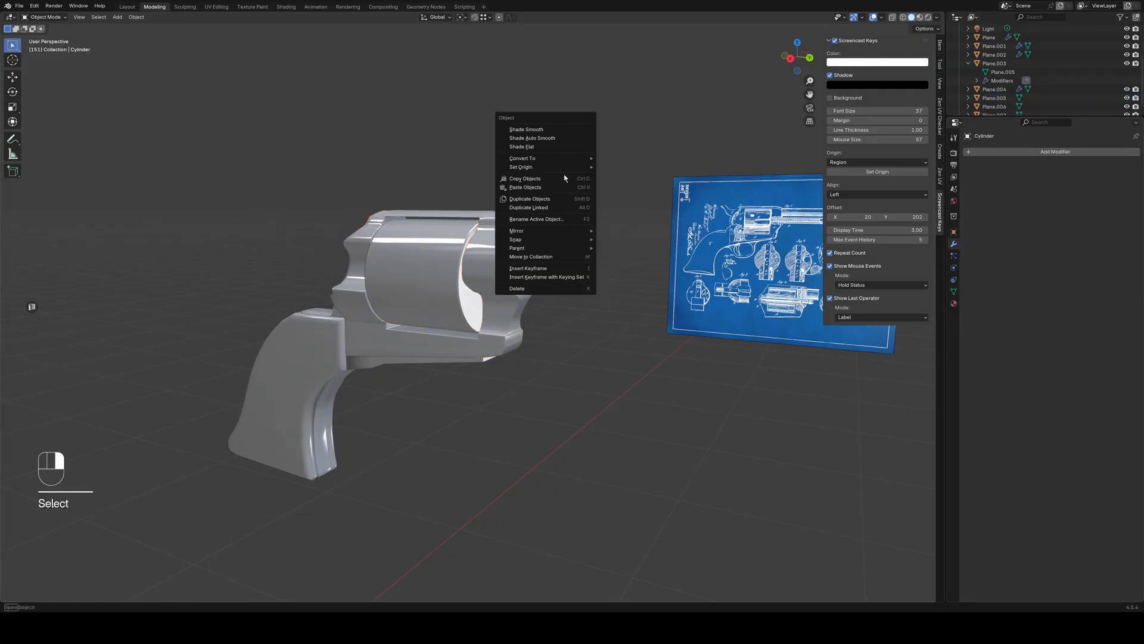
left_click(567, 131)
middle_click_drag(636, 399, 593, 275)
Delete the barrel cylinder and look over the revolver from the front and side
right_click(617, 324)
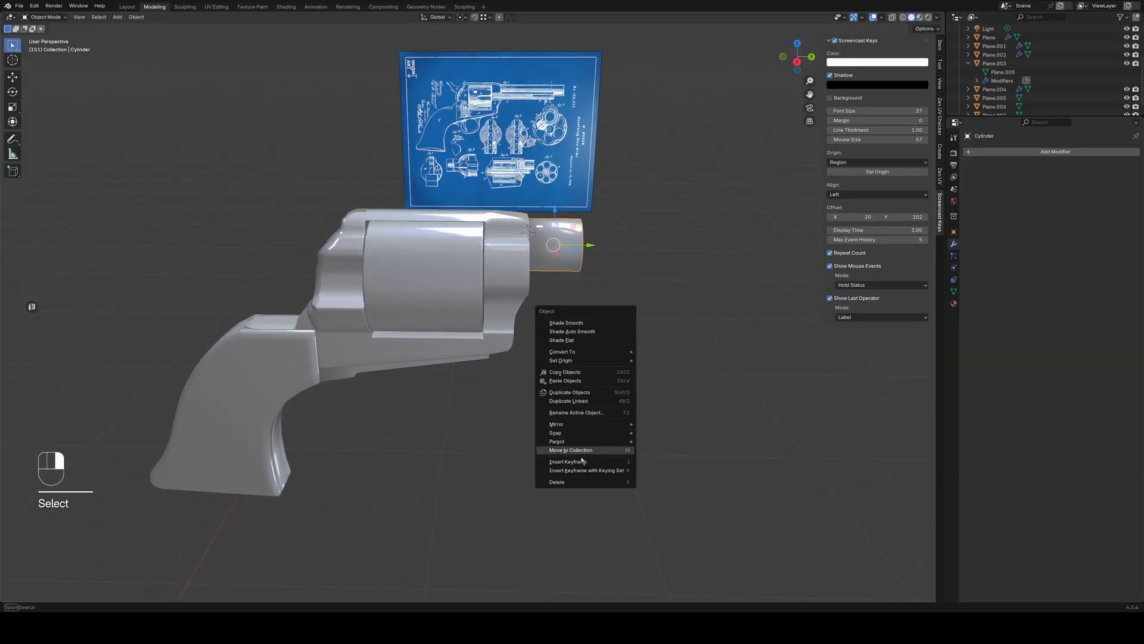
left_click(581, 482)
middle_click_drag(648, 434, 548, 393)
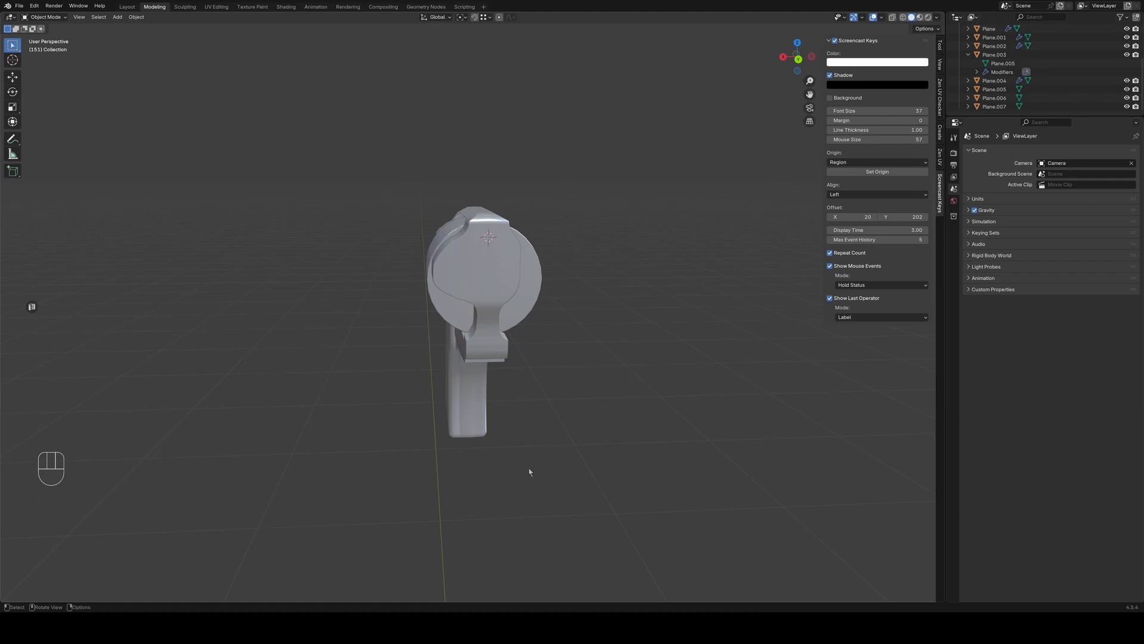
middle_click_drag(514, 327, 527, 441)
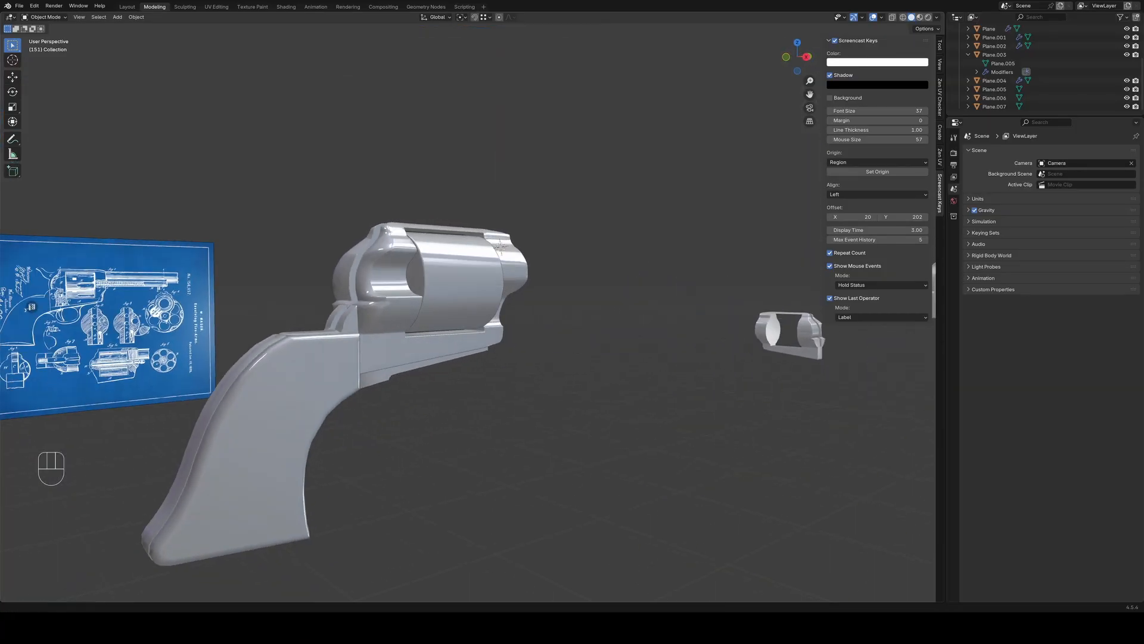